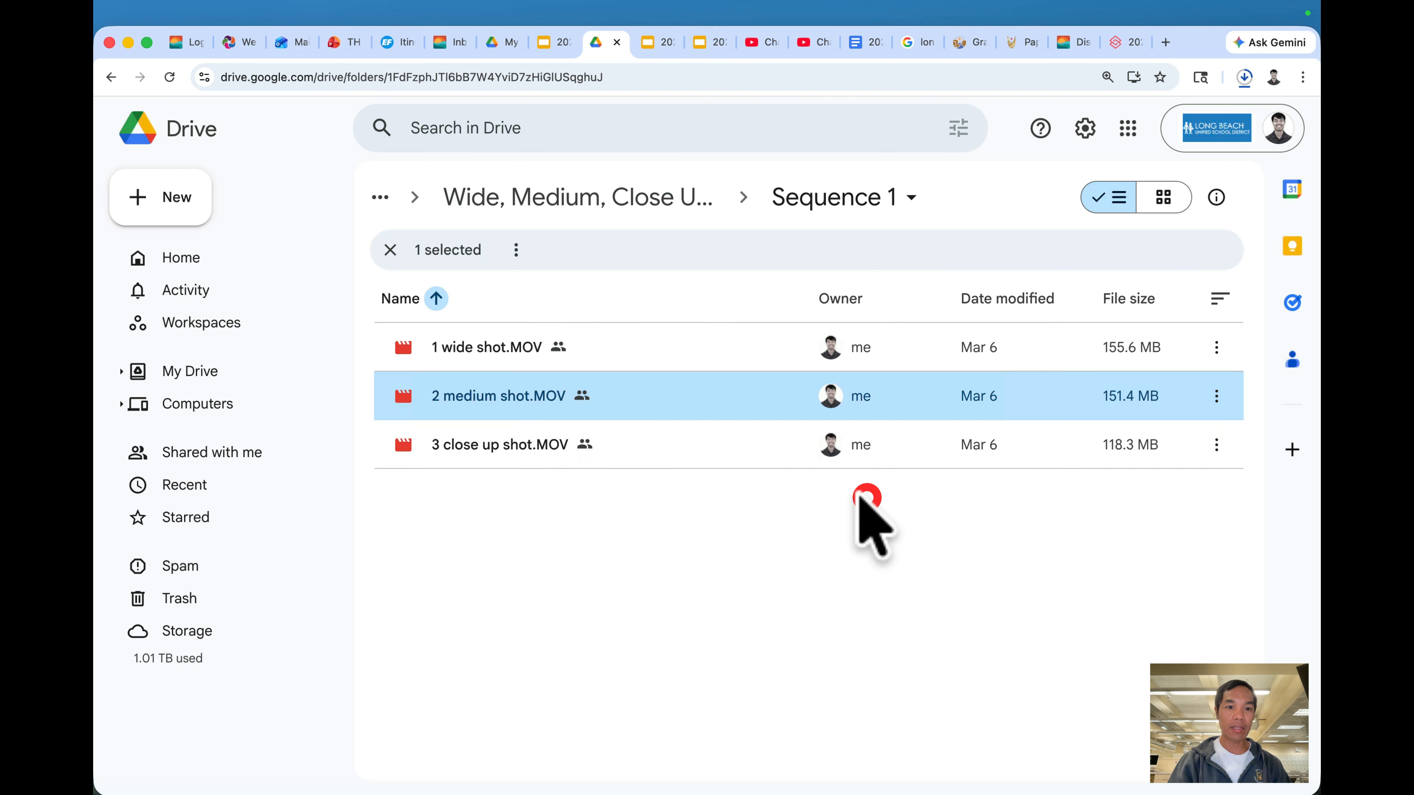
Download "3 close up shot.MOV" from the Sequence 1 folder without a virus scan and check the recent download history
{"action": "right_click", "coordinate": [488, 441]}
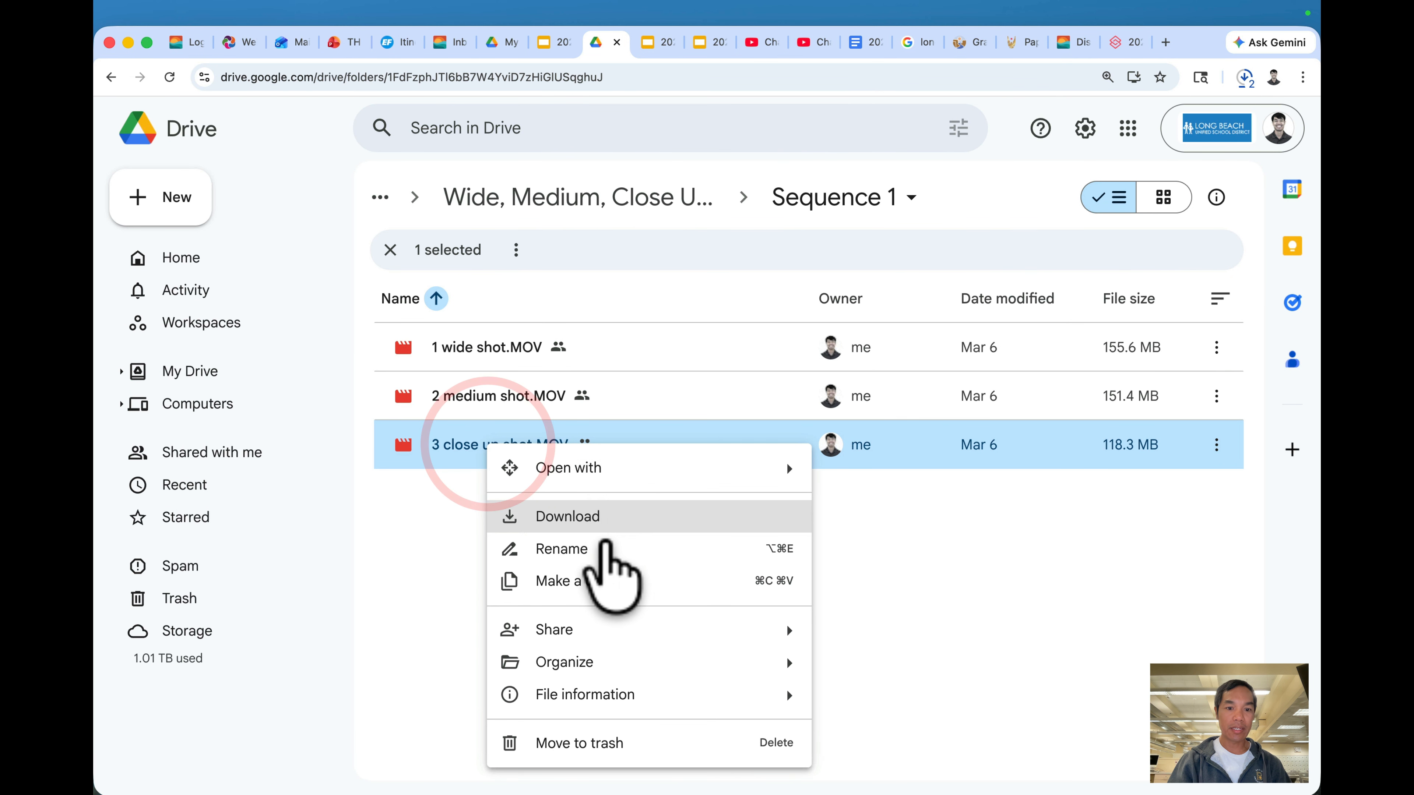
{"action": "left_click", "coordinate": [639, 517]}
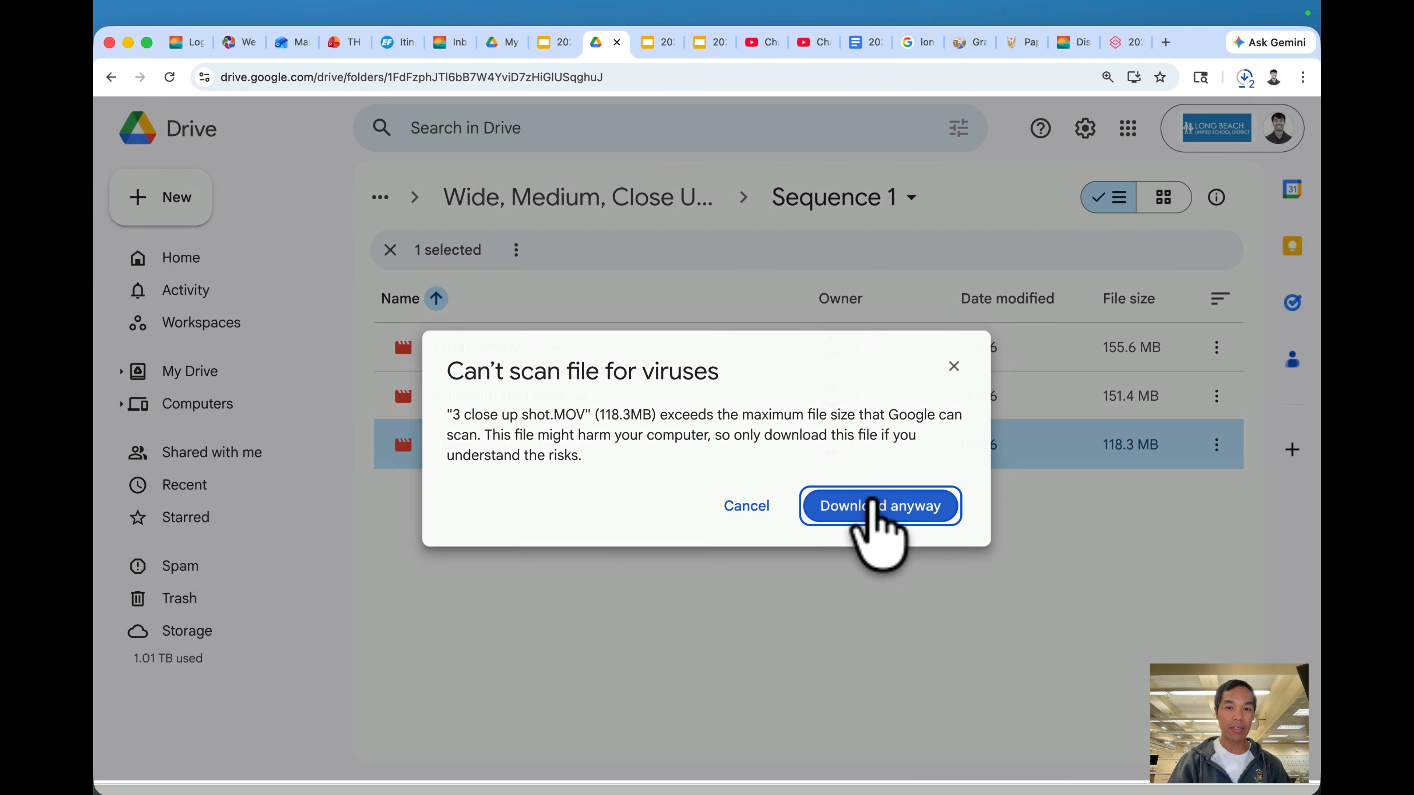
{"action": "left_click", "coordinate": [877, 507]}
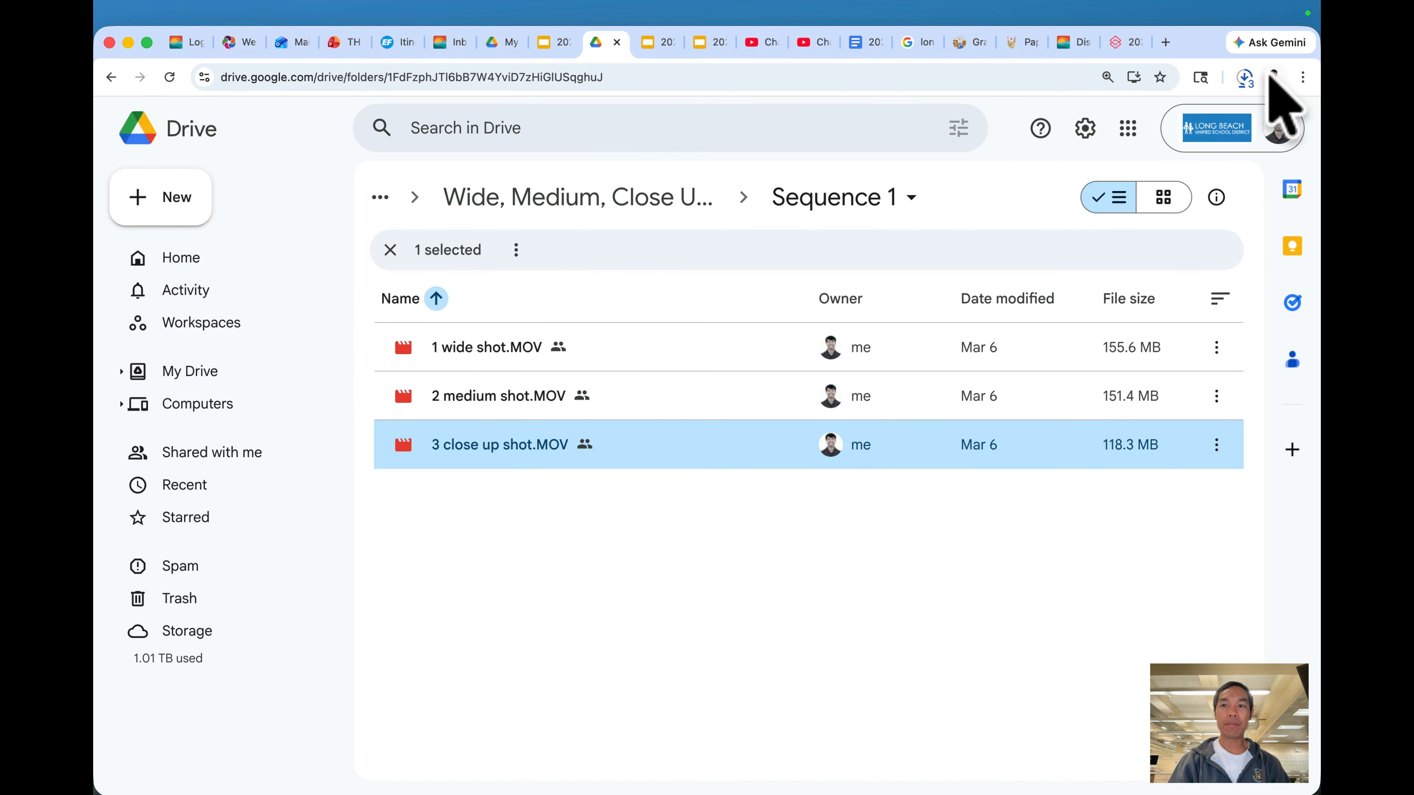
{"action": "left_click", "coordinate": [1245, 77]}
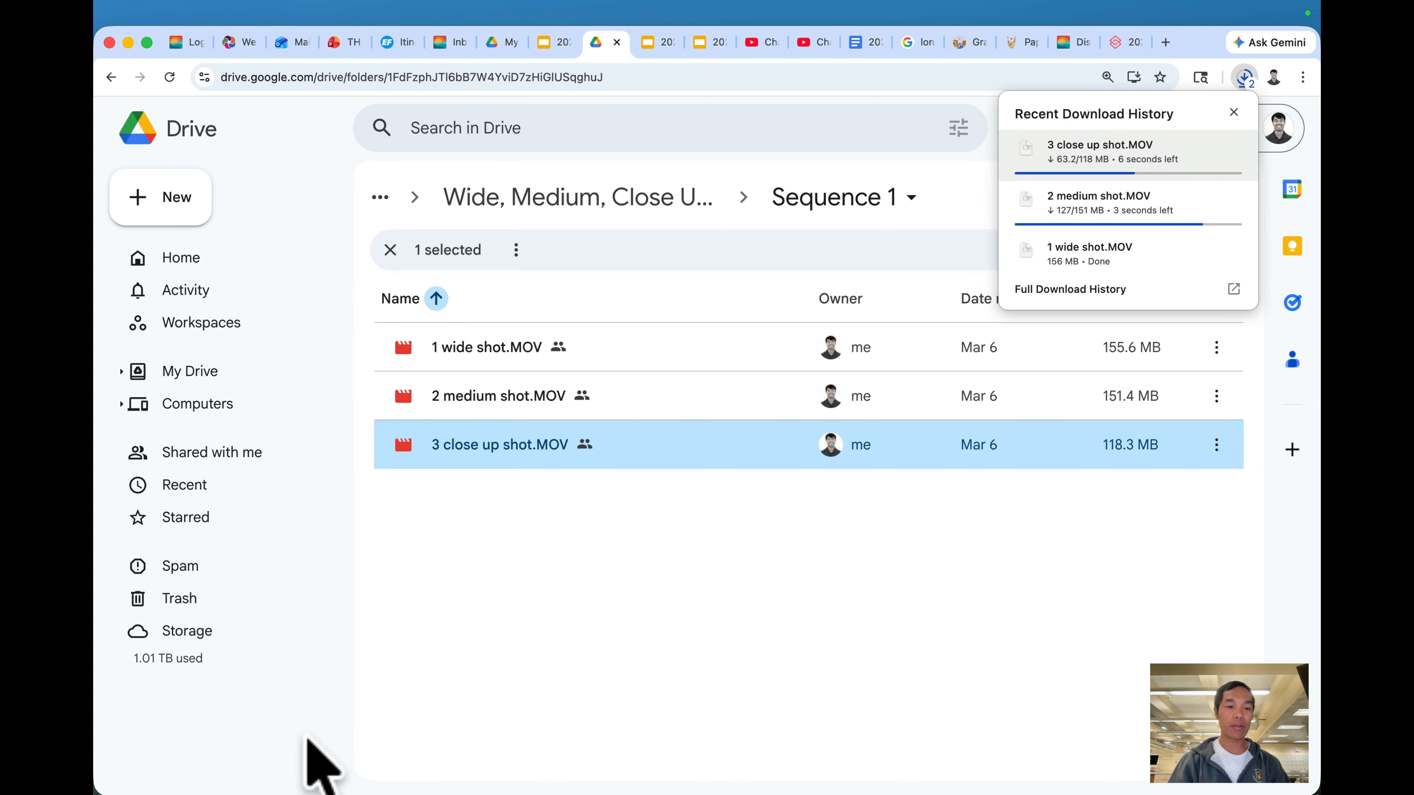
Switch to Finder, show the Downloads folder beside the browser content, and preview the wide, medium and close up shot clips
{"action": "left_click", "coordinate": [153, 761]}
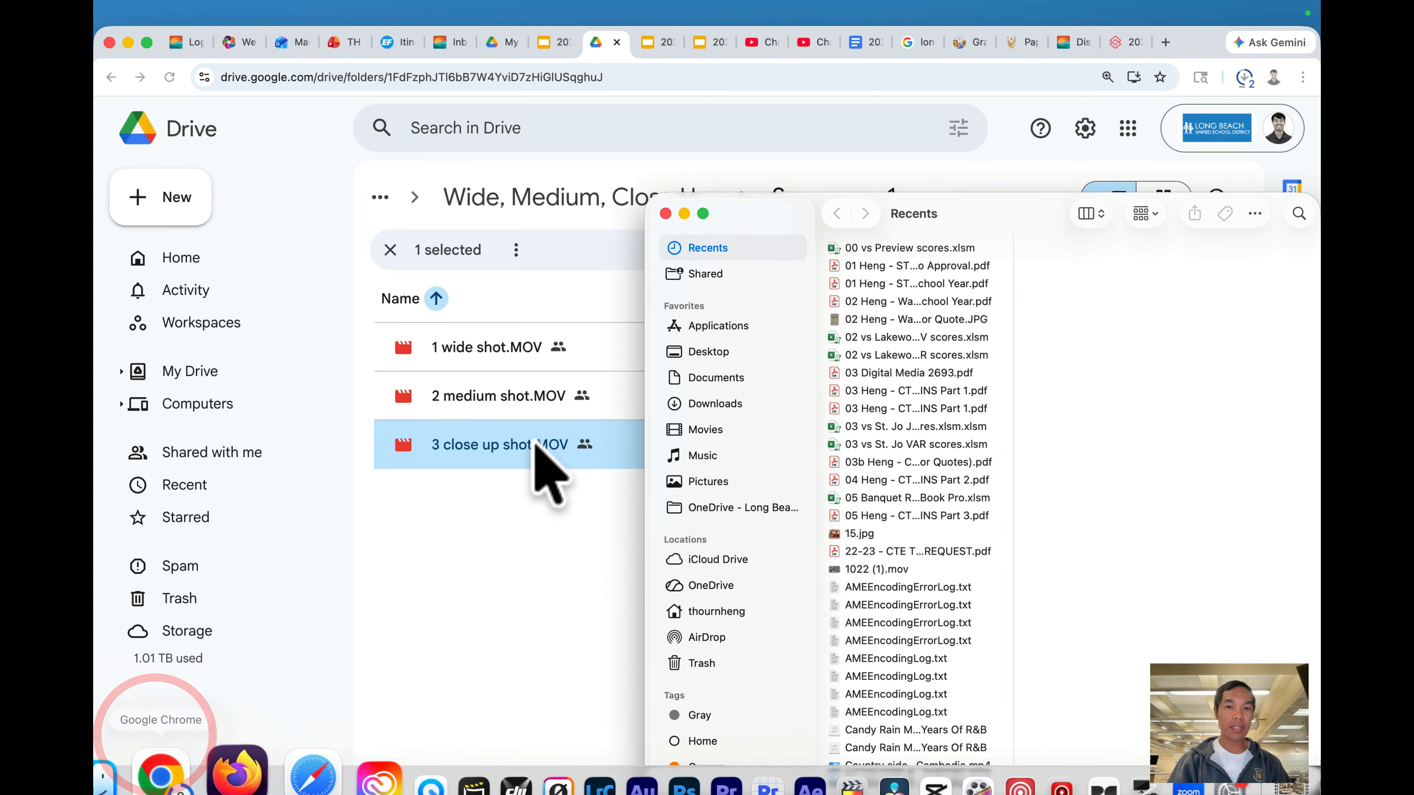
{"action": "left_click", "coordinate": [705, 403]}
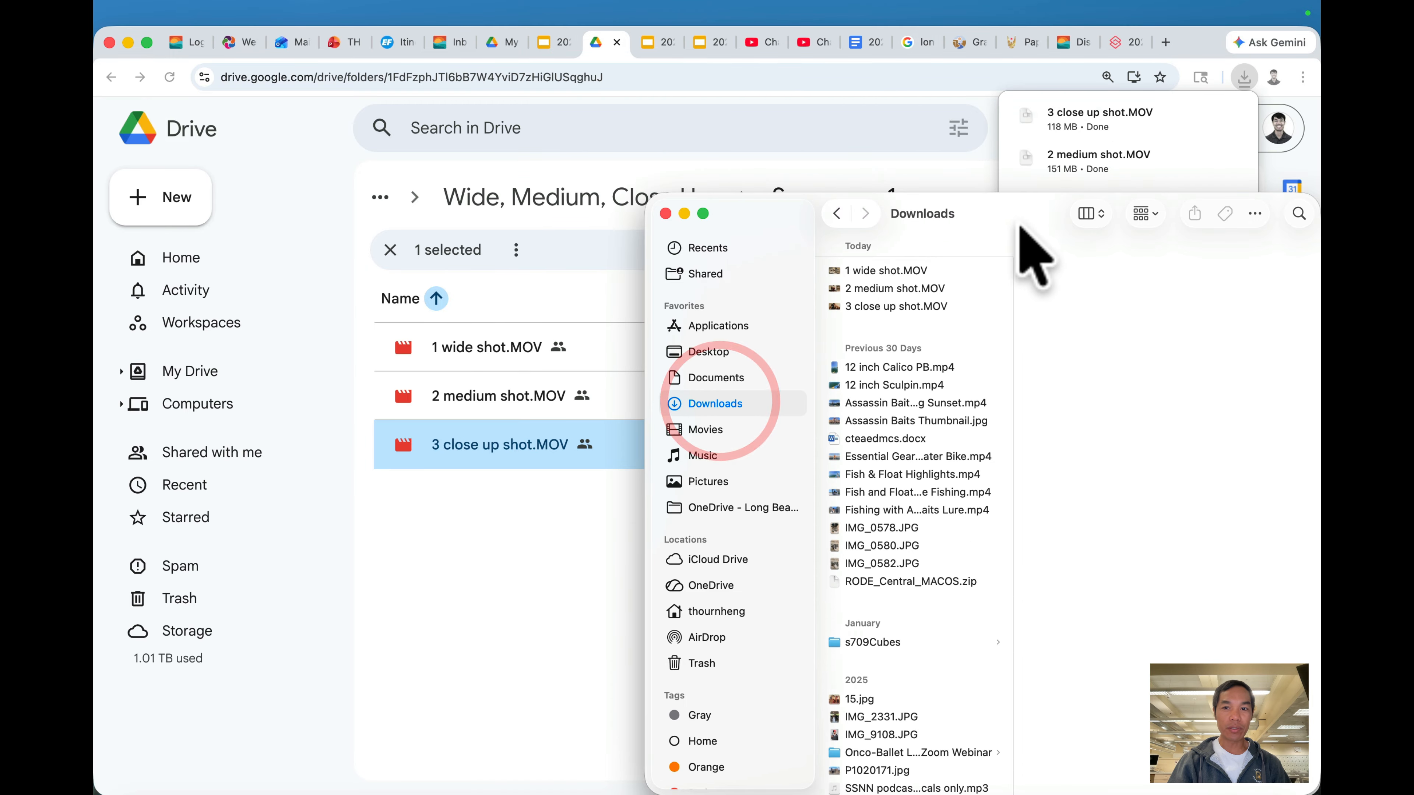
{"action": "left_click_drag", "start_coordinate": [1039, 209], "coordinate": [492, 171]}
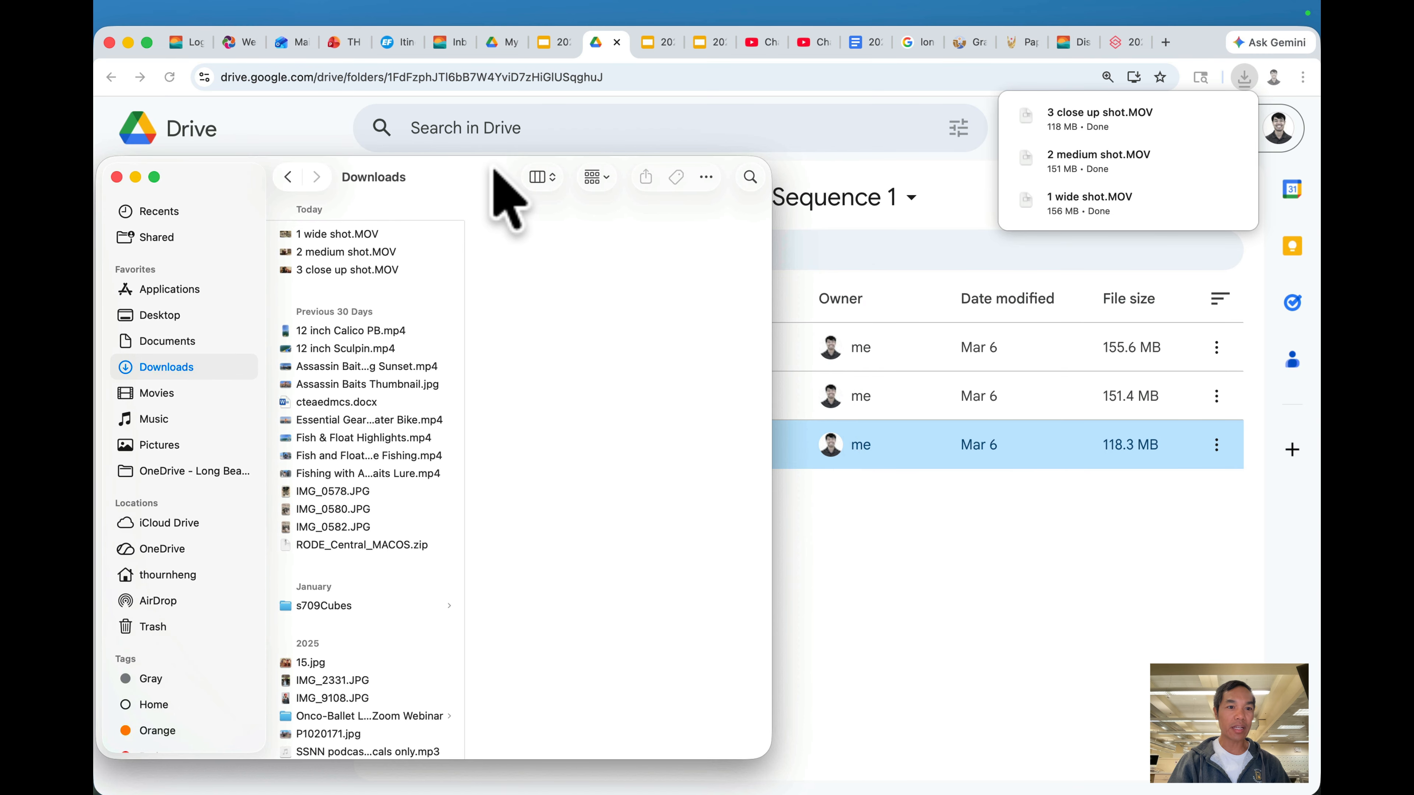
{"action": "left_click", "coordinate": [321, 234]}
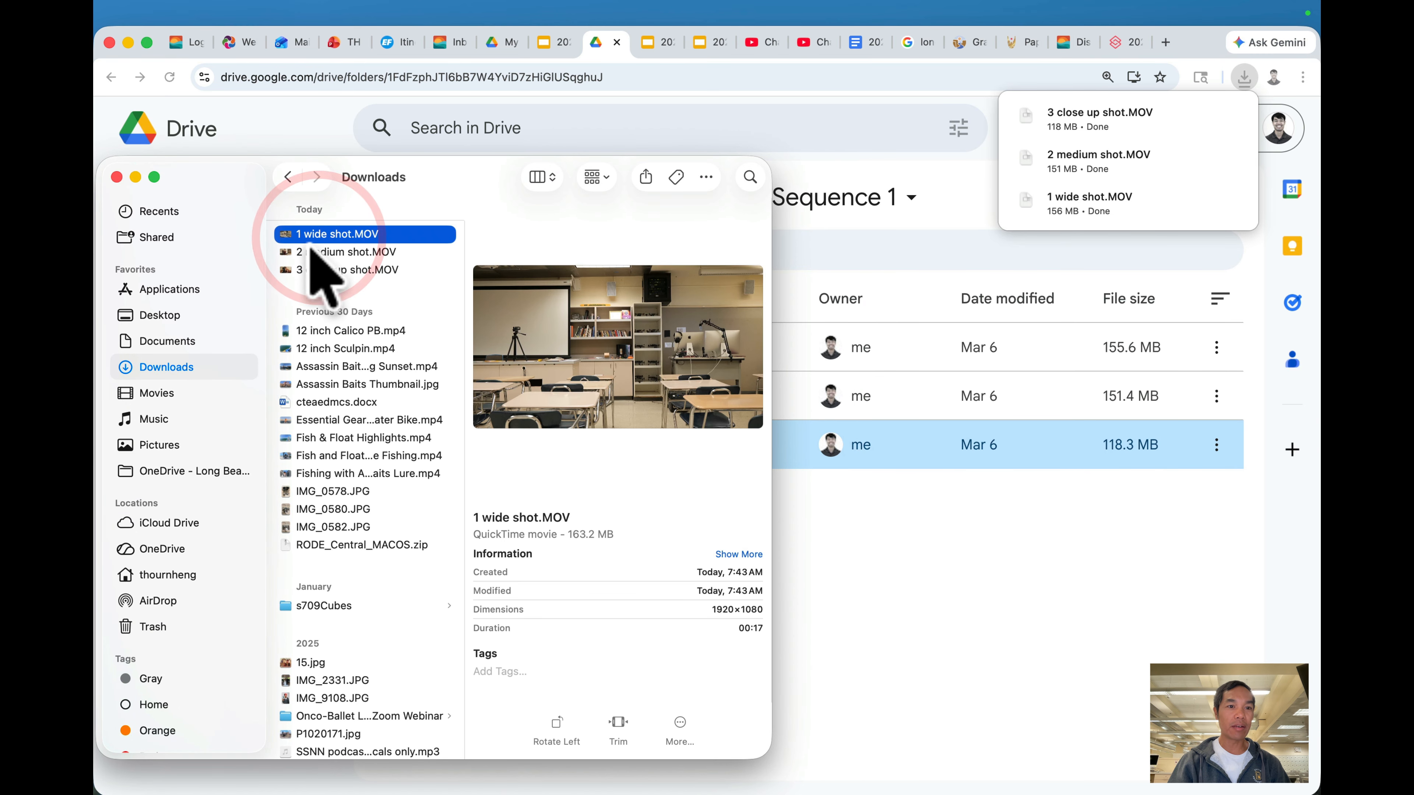
{"action": "left_click", "coordinate": [317, 252]}
{"action": "left_click", "coordinate": [328, 271]}
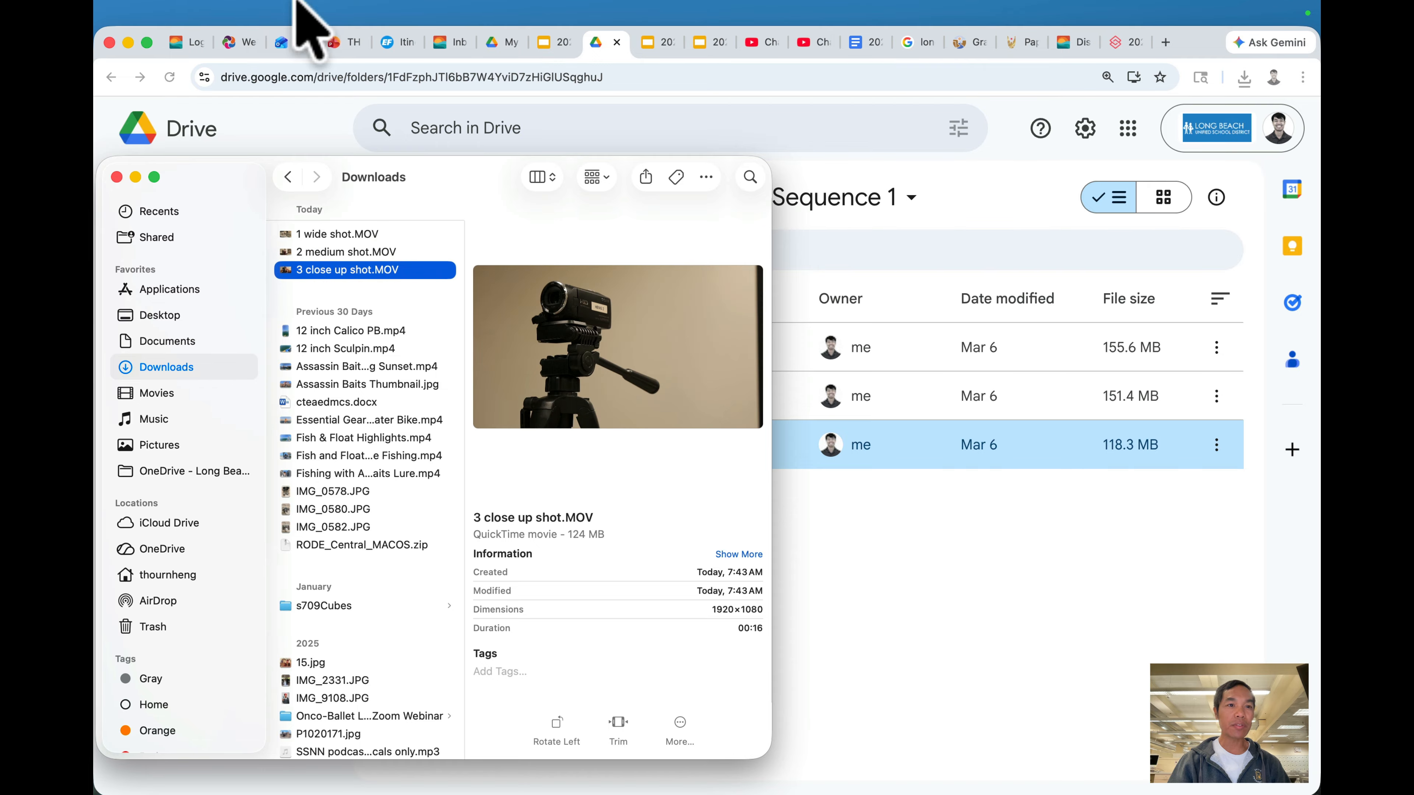
Open a second Finder window and show the "Photo and VIdeo 1-2" folder on the Desktop
{"action": "mouse_move", "coordinate": [247, 7]}
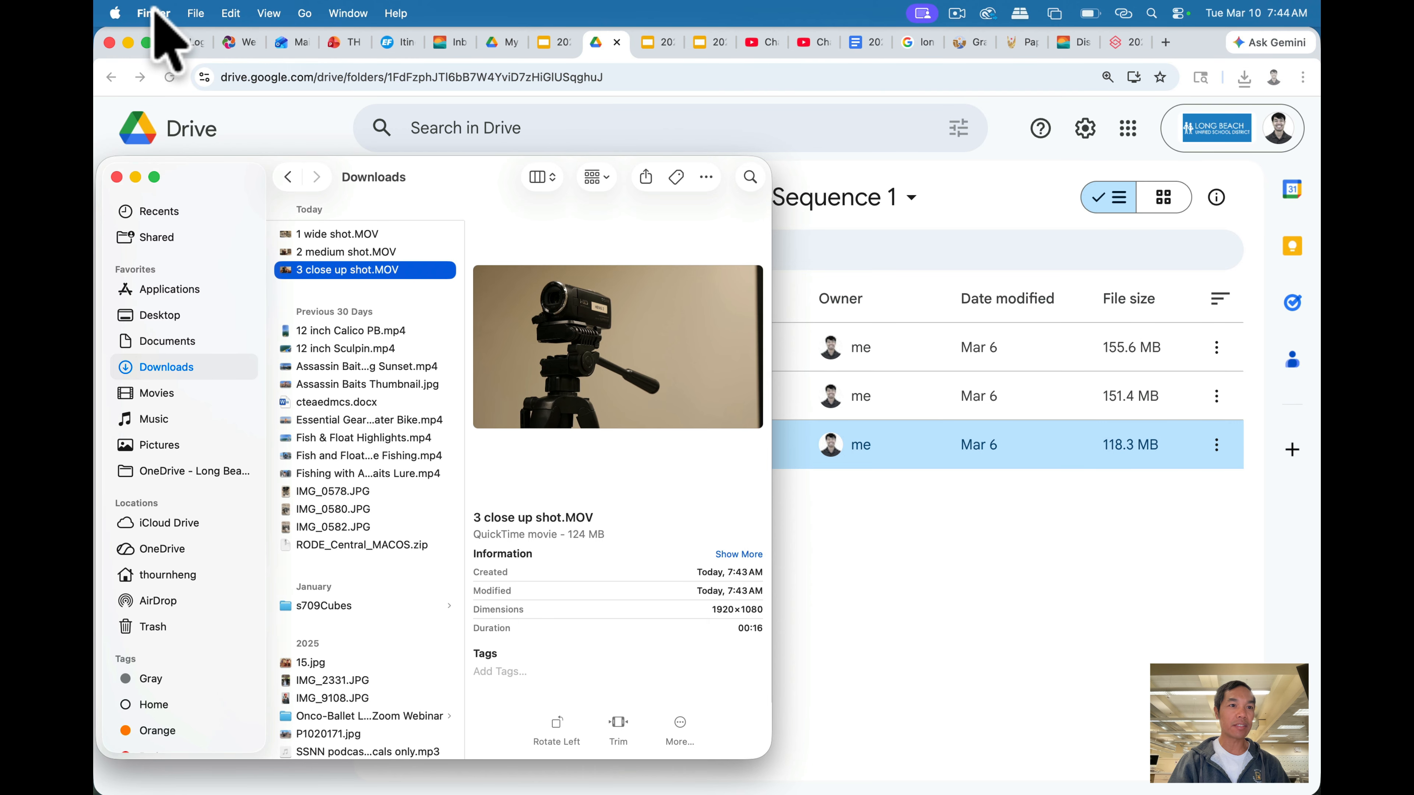
{"action": "left_click", "coordinate": [196, 12]}
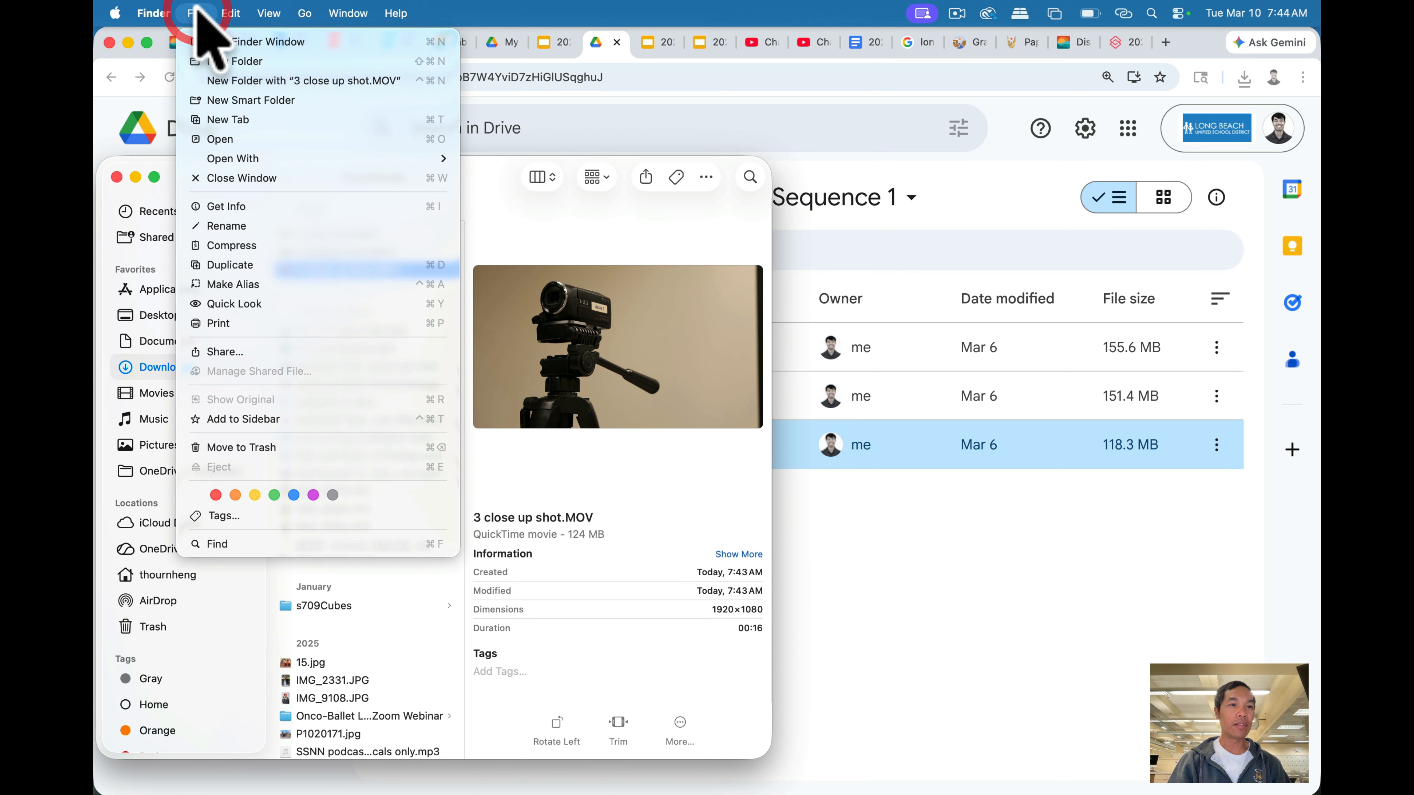
{"action": "left_click", "coordinate": [228, 41]}
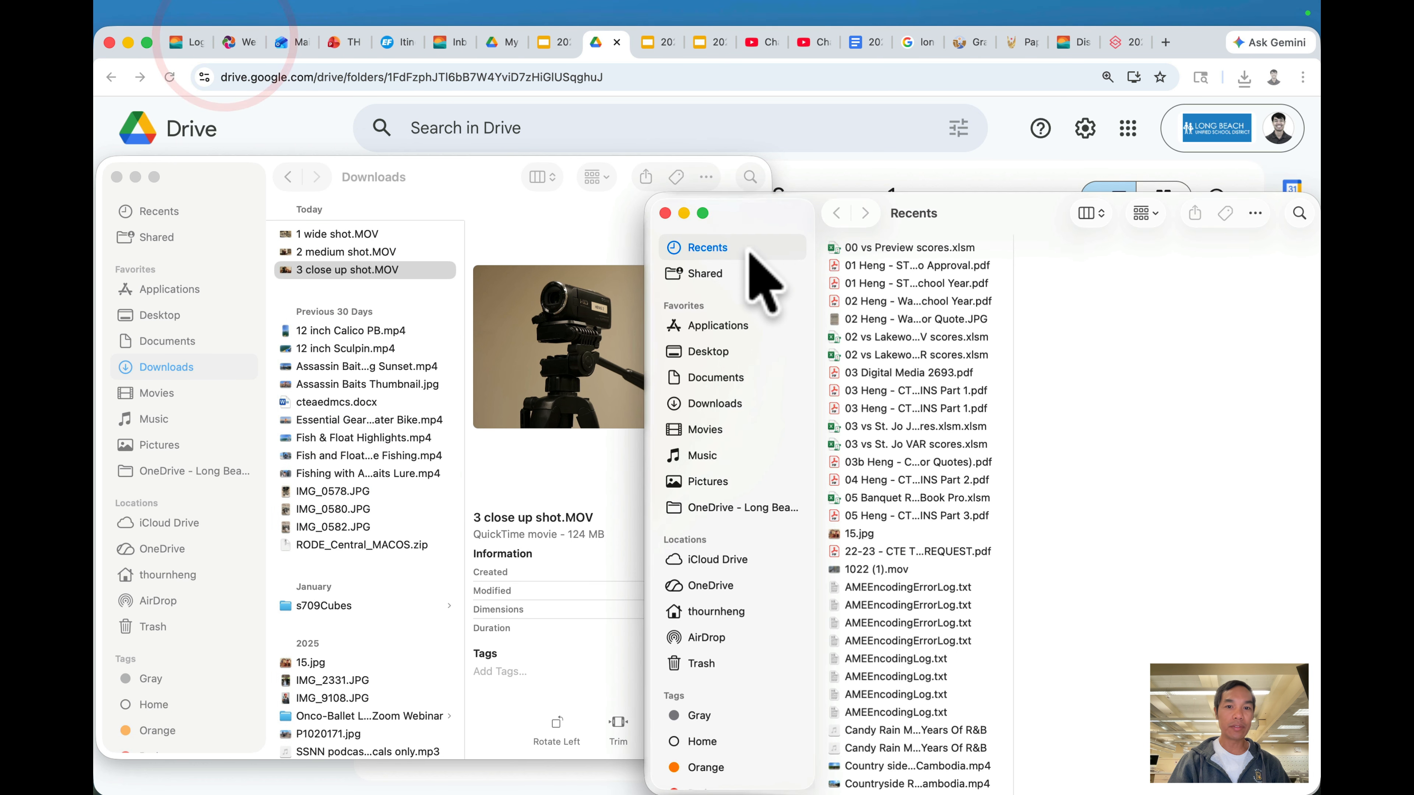
{"action": "left_click_drag", "start_coordinate": [767, 216], "coordinate": [788, 152]}
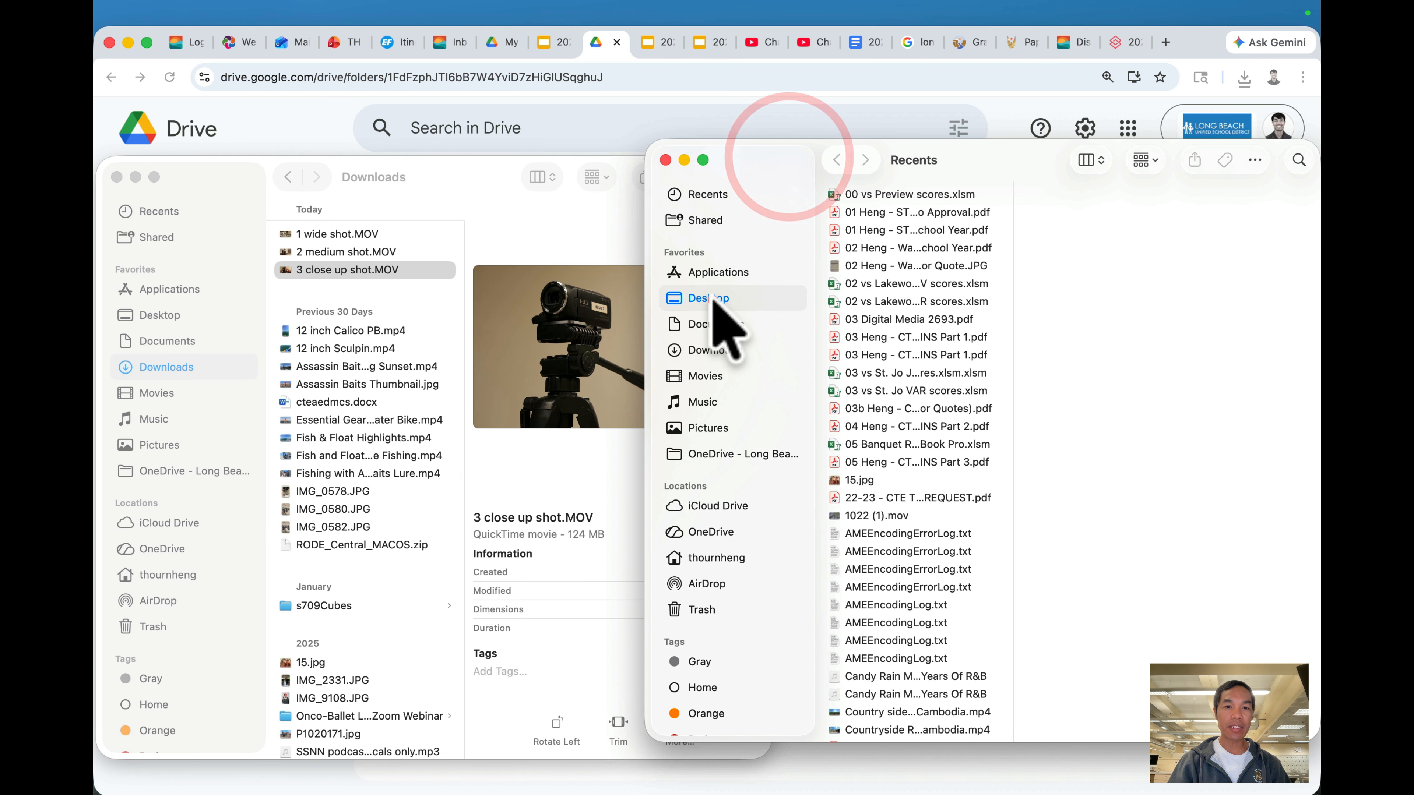
{"action": "left_click", "coordinate": [707, 299]}
{"action": "scroll", "coordinate": [884, 551], "scroll_direction": "down", "scroll_amount": 5}
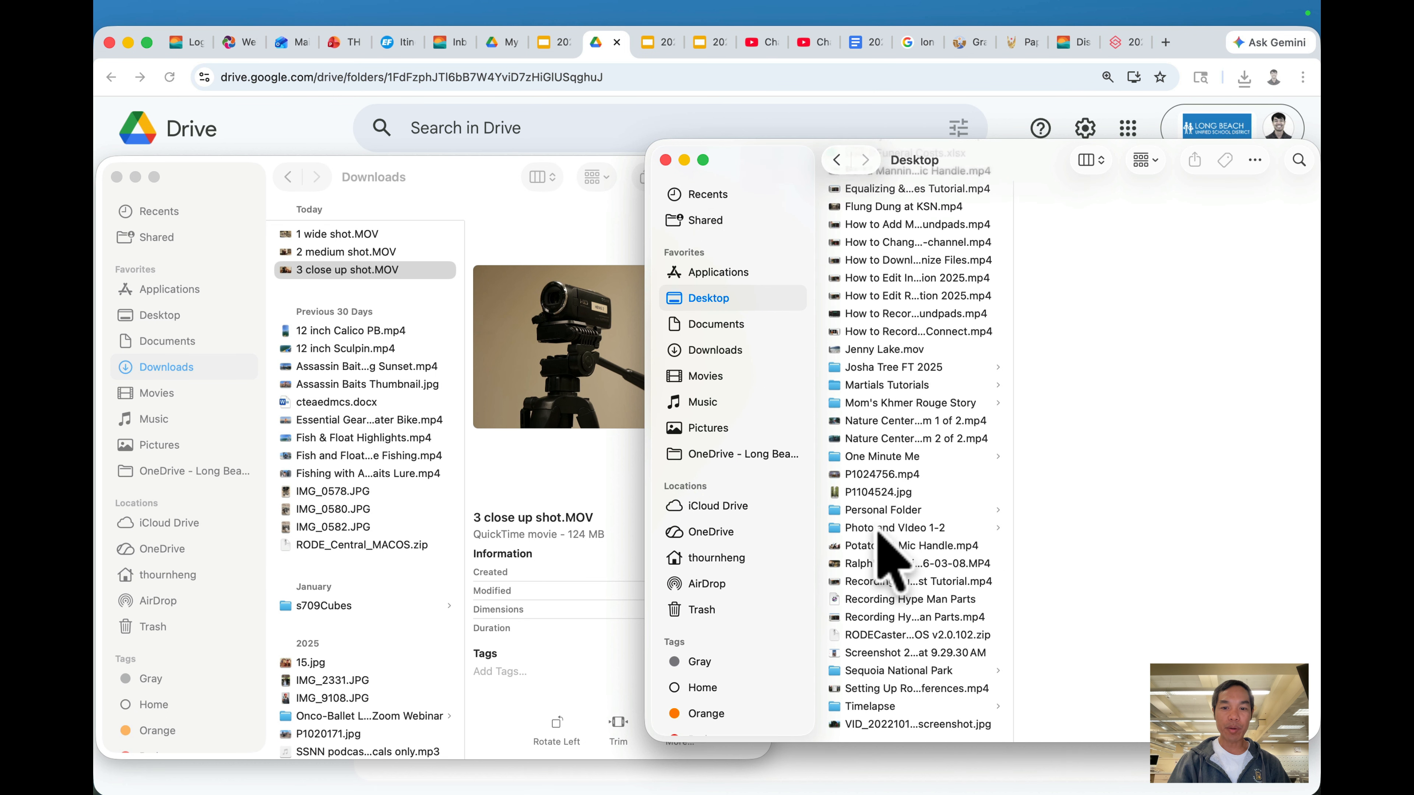
{"action": "left_click", "coordinate": [879, 530]}
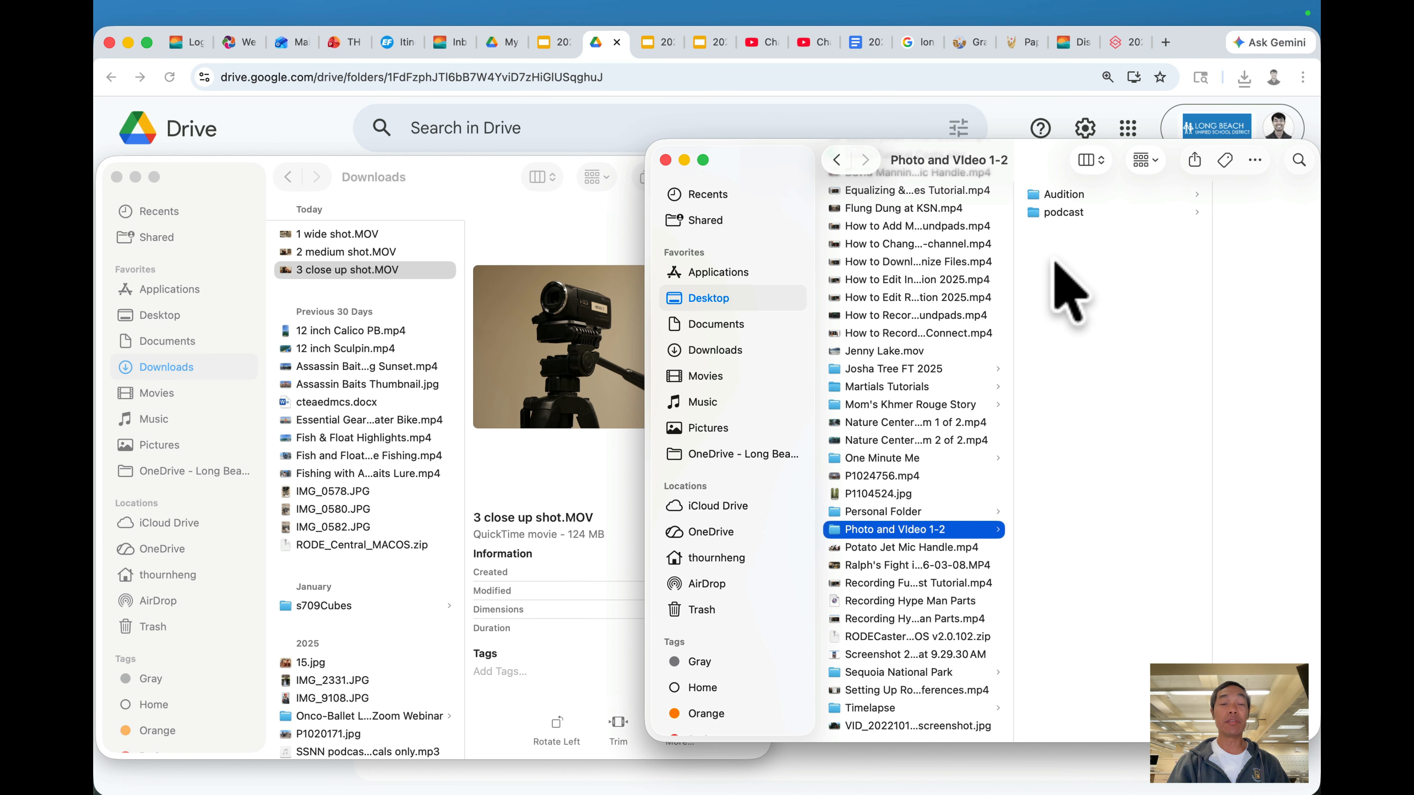
Create a folder named "Premiere Pro" inside the "Photo and VIdeo 1-2" folder
{"action": "right_click", "coordinate": [1066, 268]}
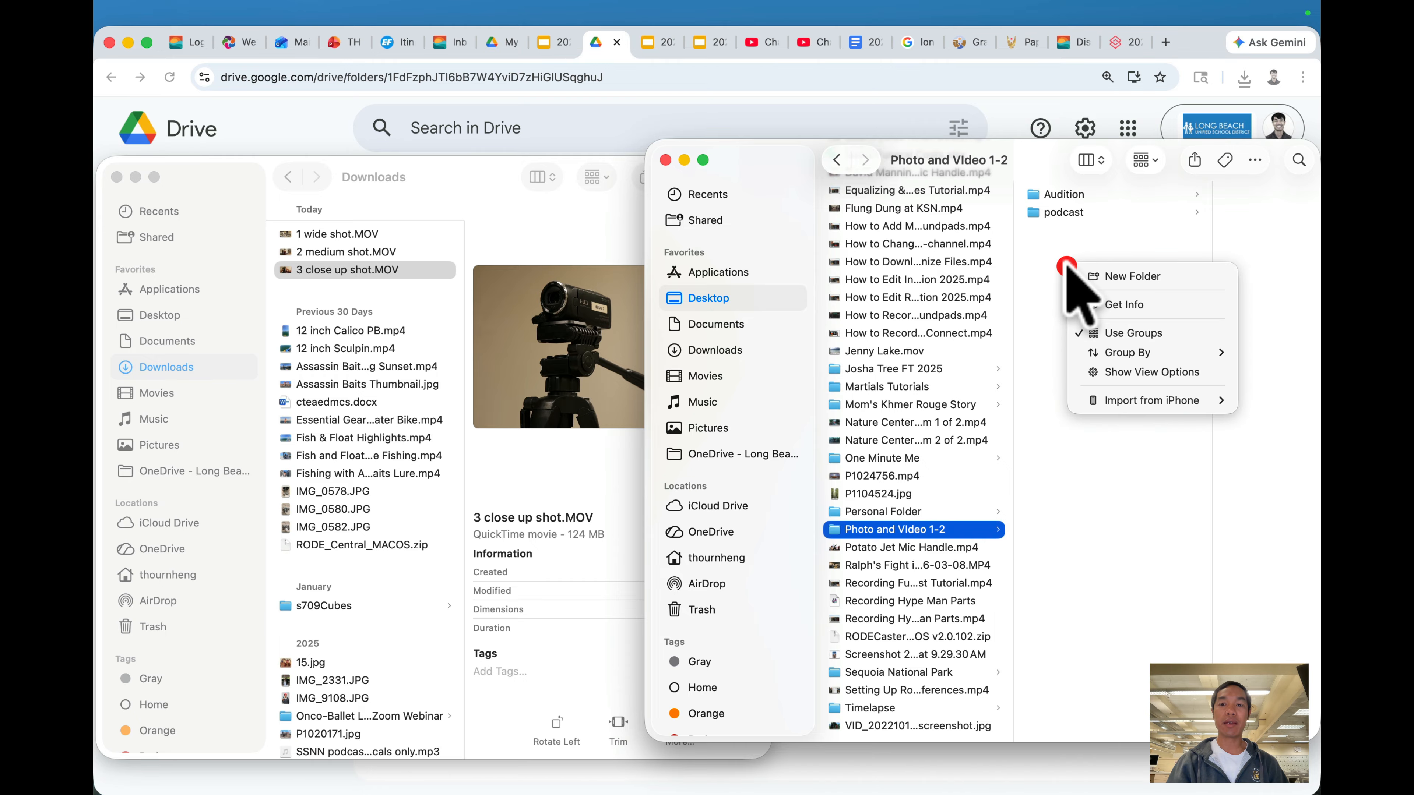
{"action": "left_click", "coordinate": [1111, 276]}
{"action": "type", "text": "Premiere Pro"}
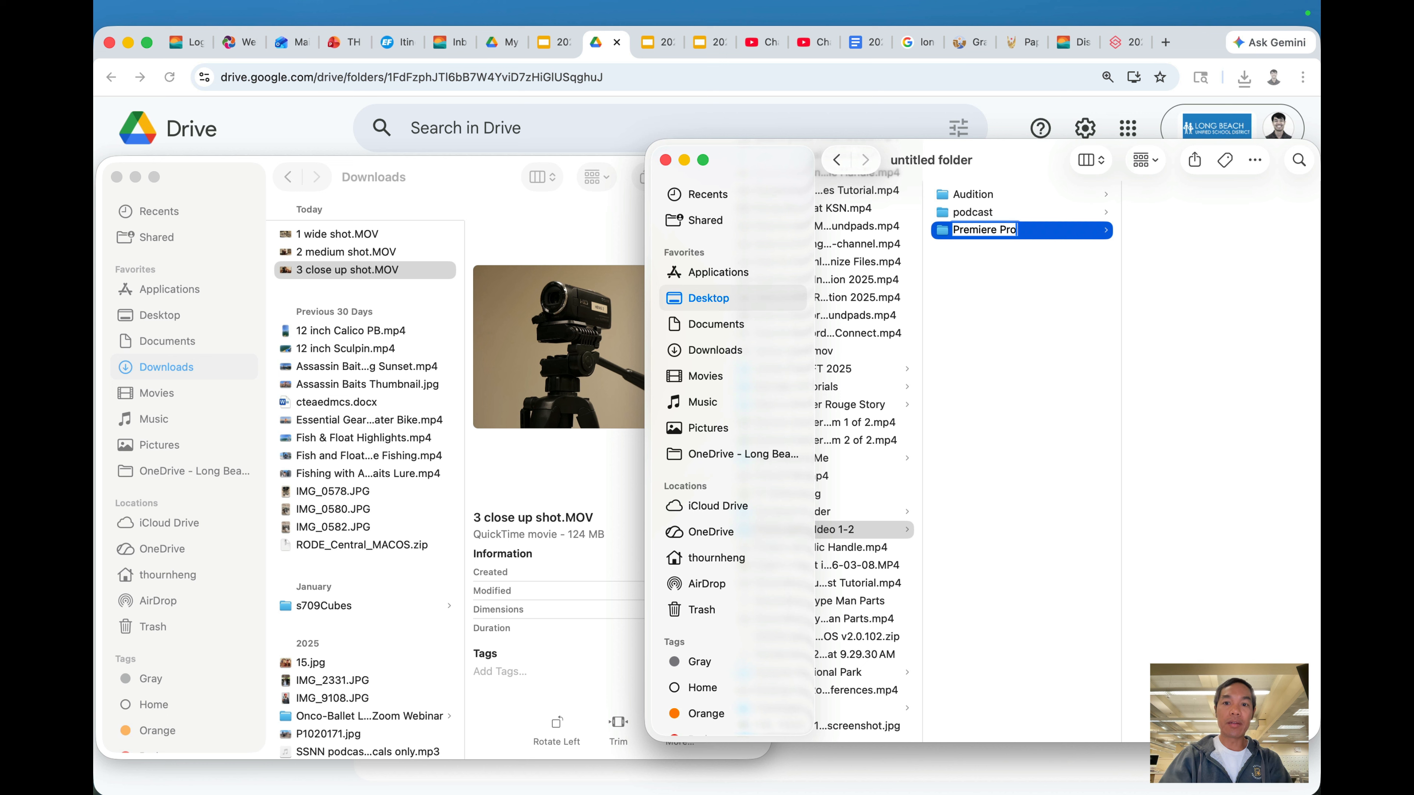
{"action": "left_click", "coordinate": [1091, 342]}
Move the wide, medium and close up shot clips from Downloads into the "Photo and VIdeo 1-2" folder
{"action": "left_click", "coordinate": [316, 282]}
{"action": "left_click_drag", "start_coordinate": [315, 282], "coordinate": [1054, 230]}
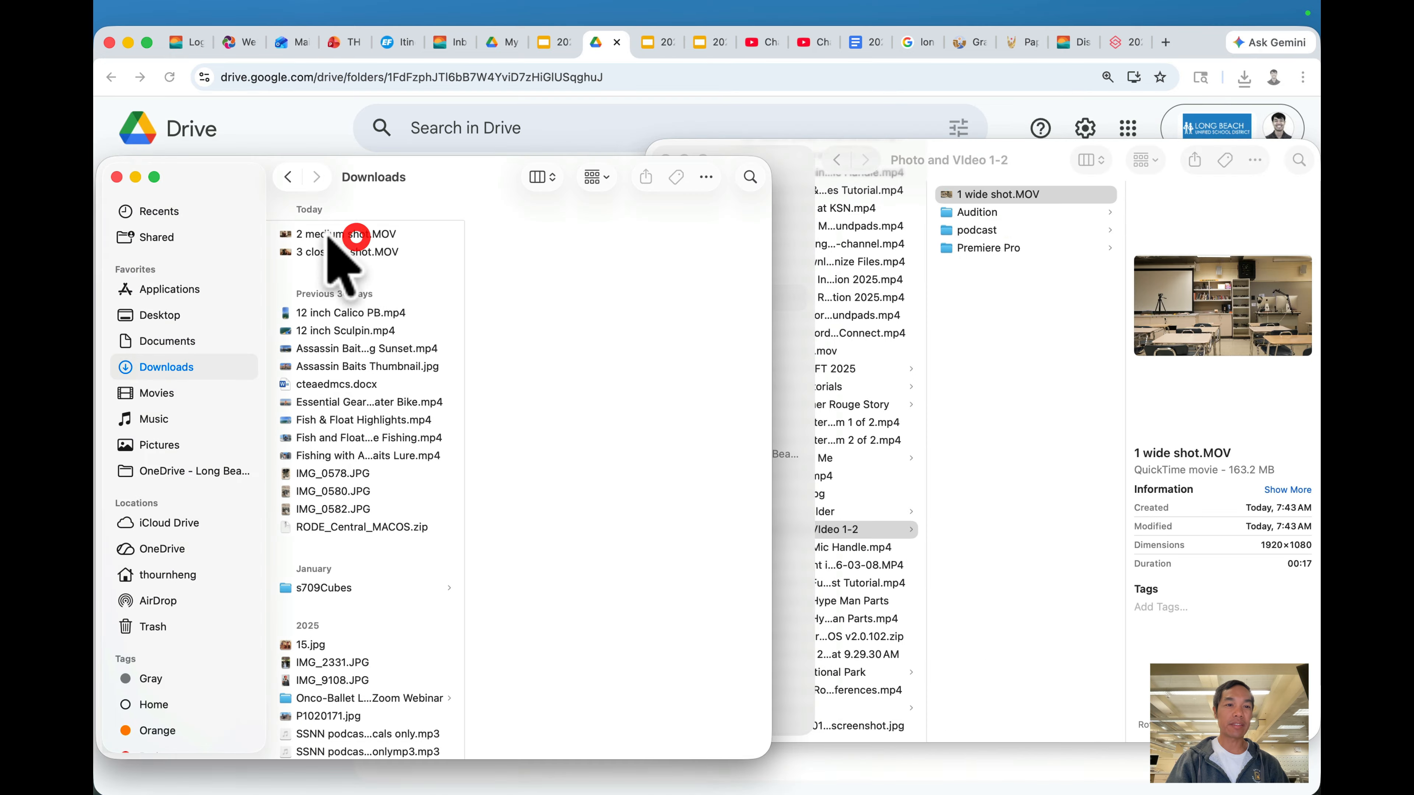
{"action": "left_click_drag", "start_coordinate": [283, 235], "coordinate": [966, 251]}
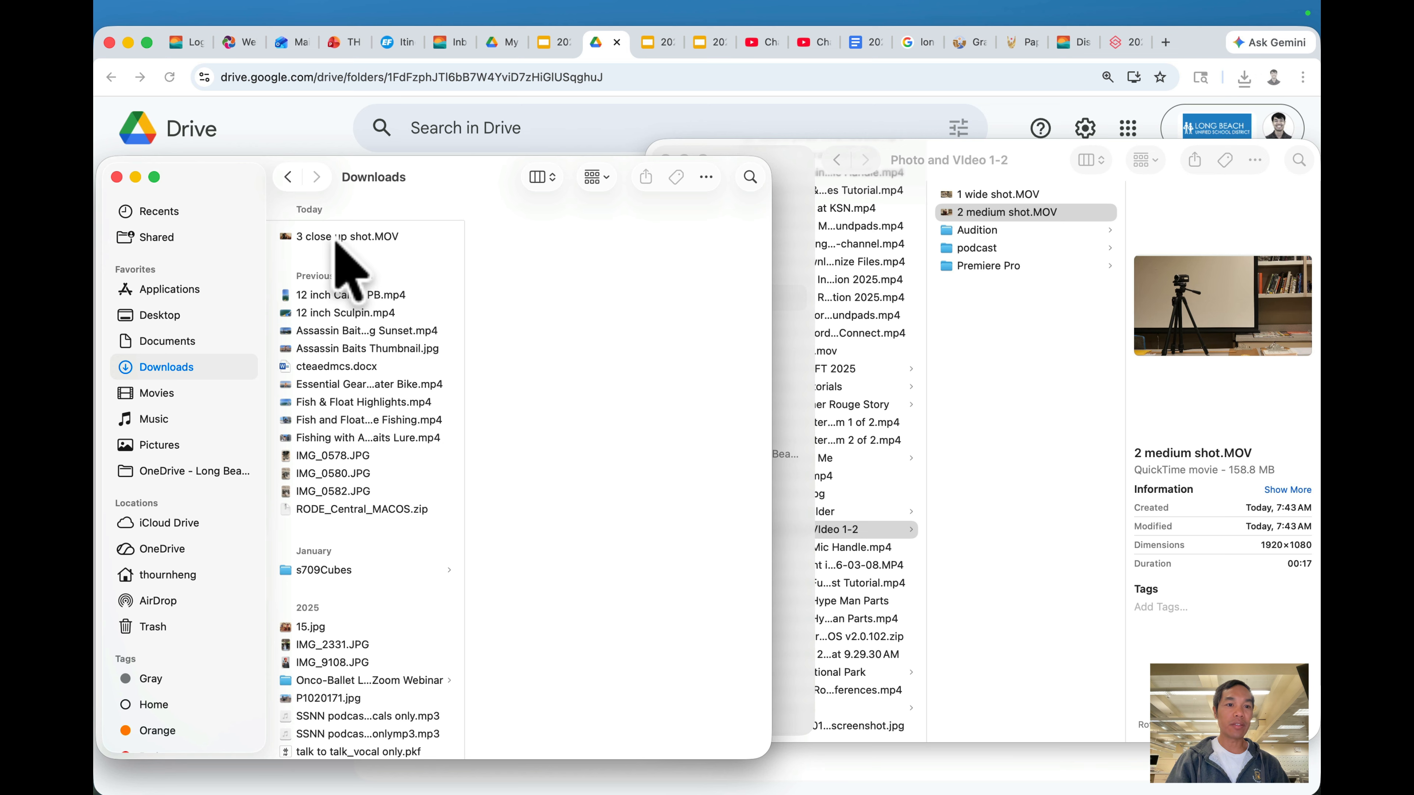
{"action": "left_click_drag", "start_coordinate": [337, 236], "coordinate": [990, 254]}
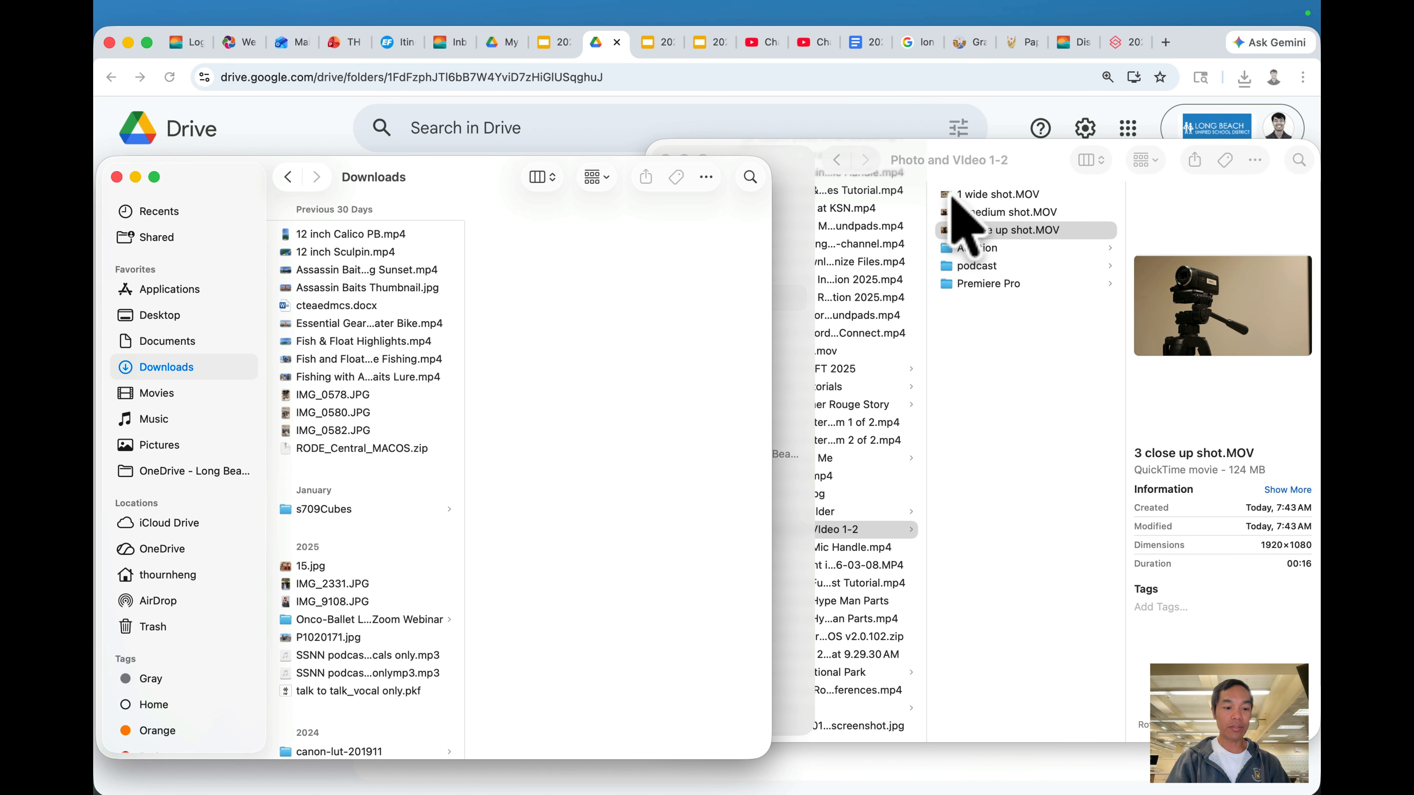
Move the three shot clips into the "Premiere Pro" subfolder and open that subfolder to view its contents
{"action": "left_click", "coordinate": [949, 192]}
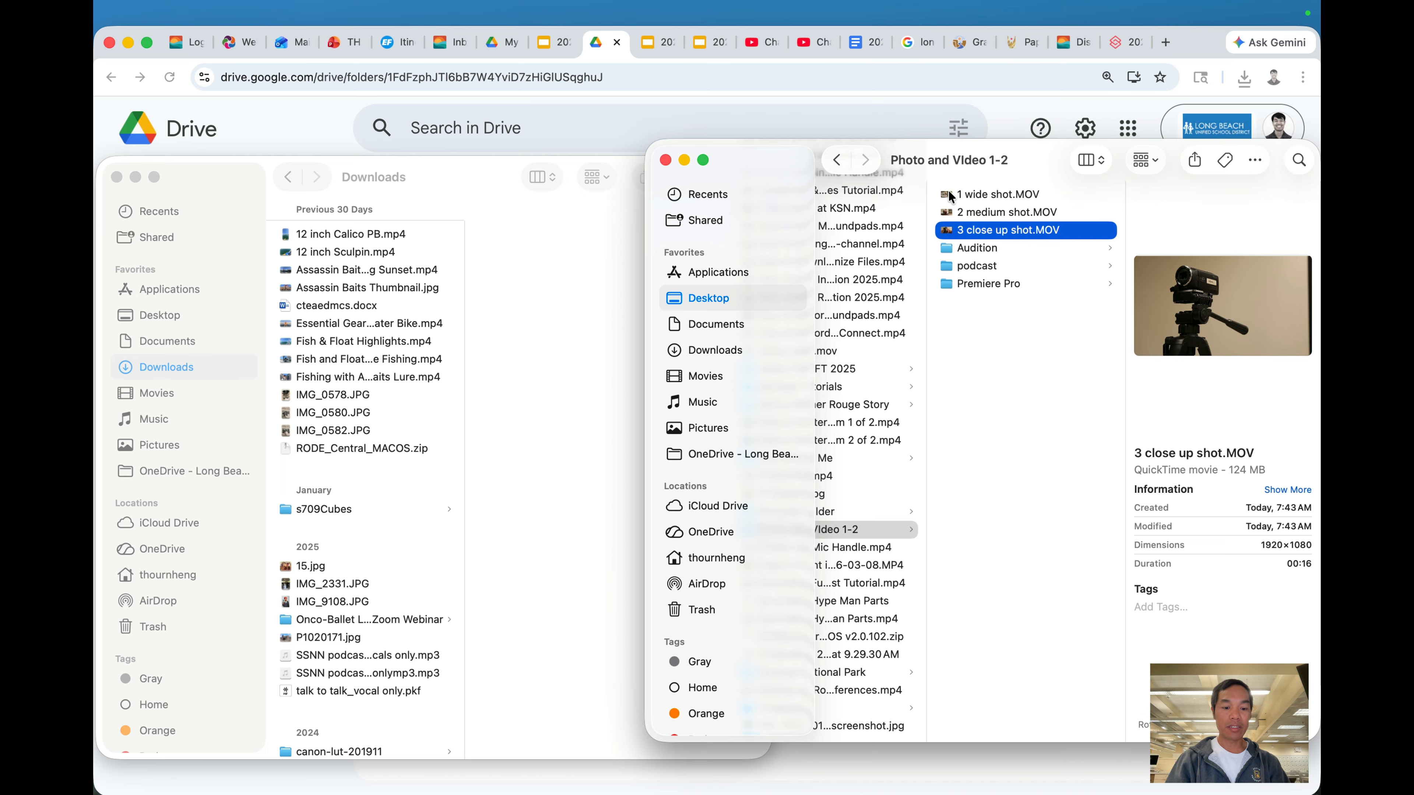
{"action": "left_click", "coordinate": [949, 194], "text": "super"}
{"action": "left_click", "coordinate": [956, 212], "text": "super"}
{"action": "left_click_drag", "start_coordinate": [946, 230], "coordinate": [986, 292]}
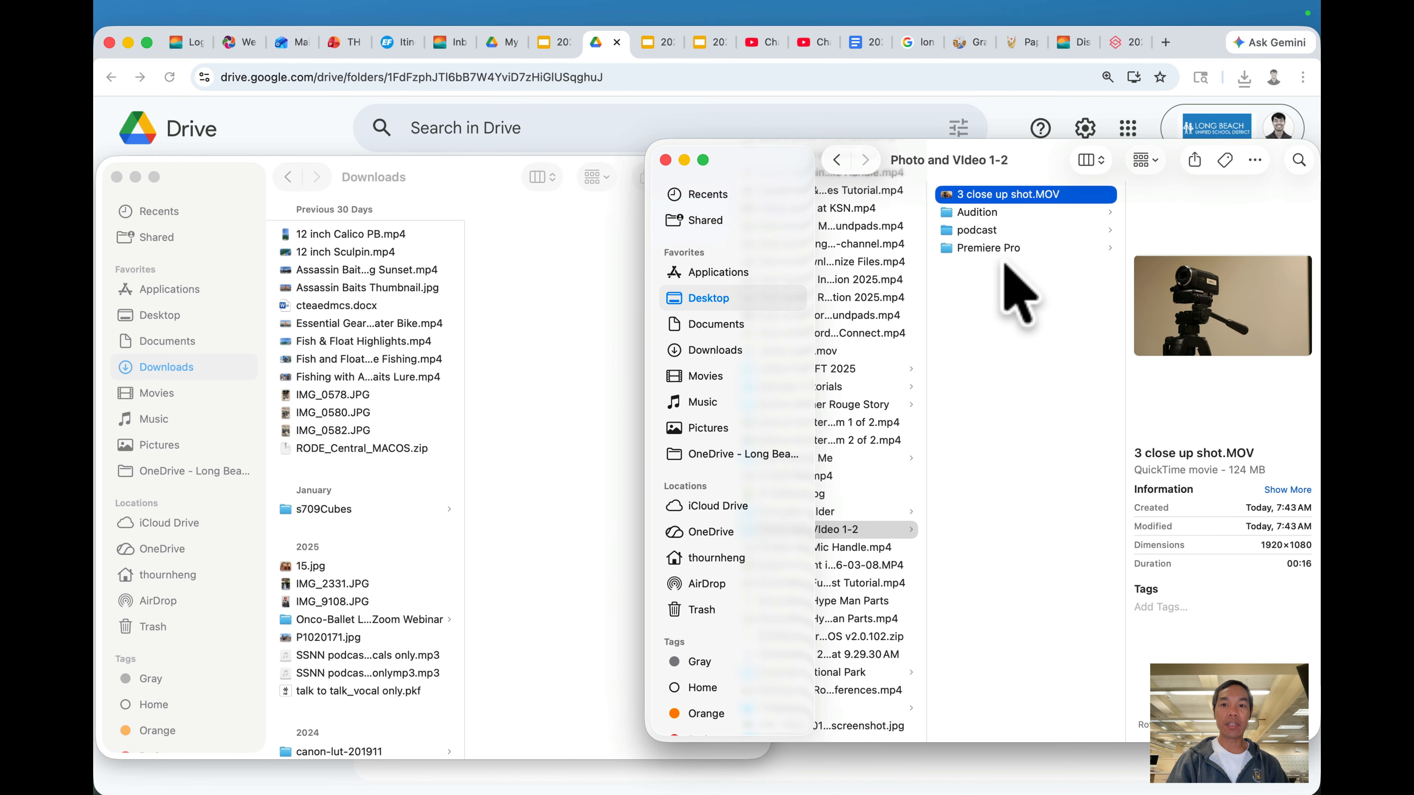
{"action": "left_click", "coordinate": [975, 194]}
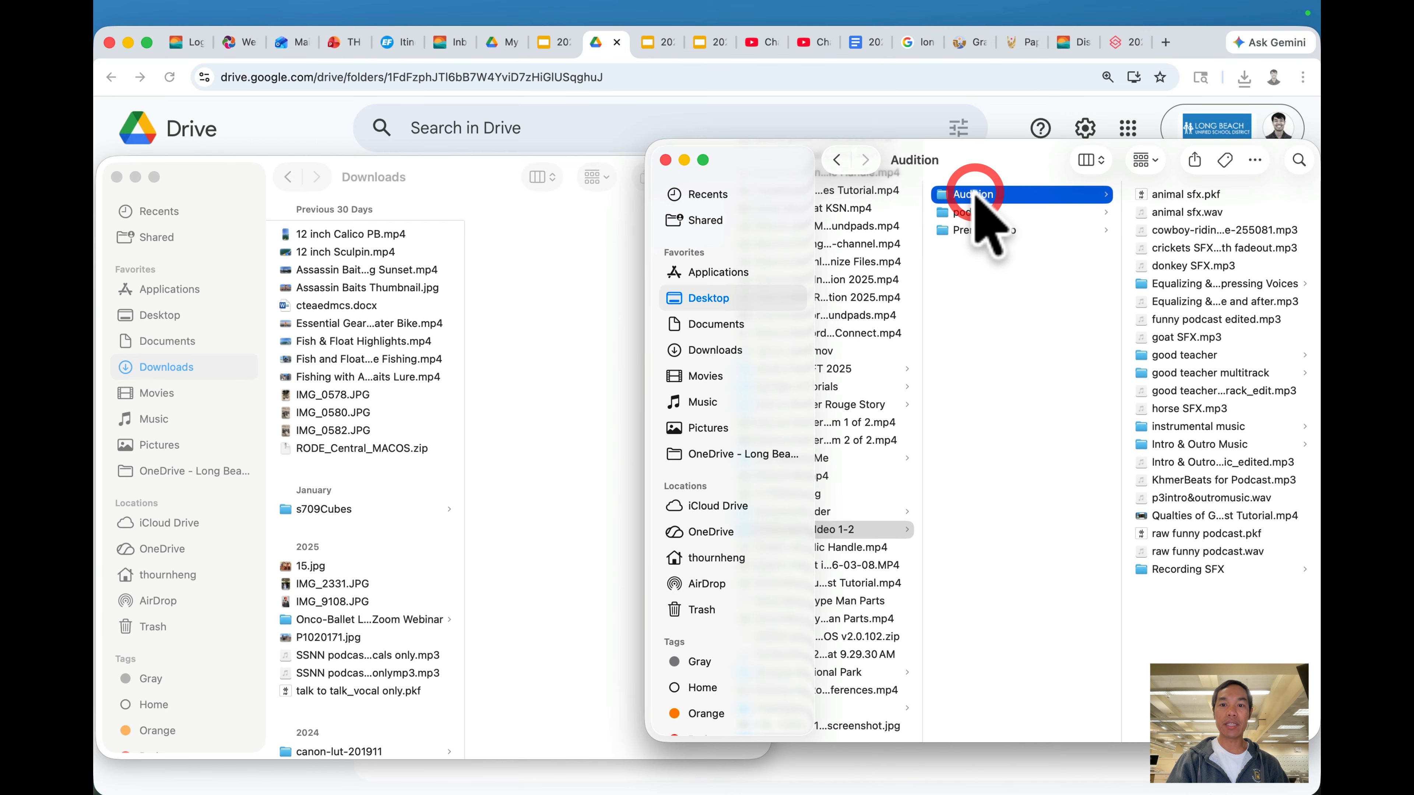
{"action": "left_click", "coordinate": [965, 231]}
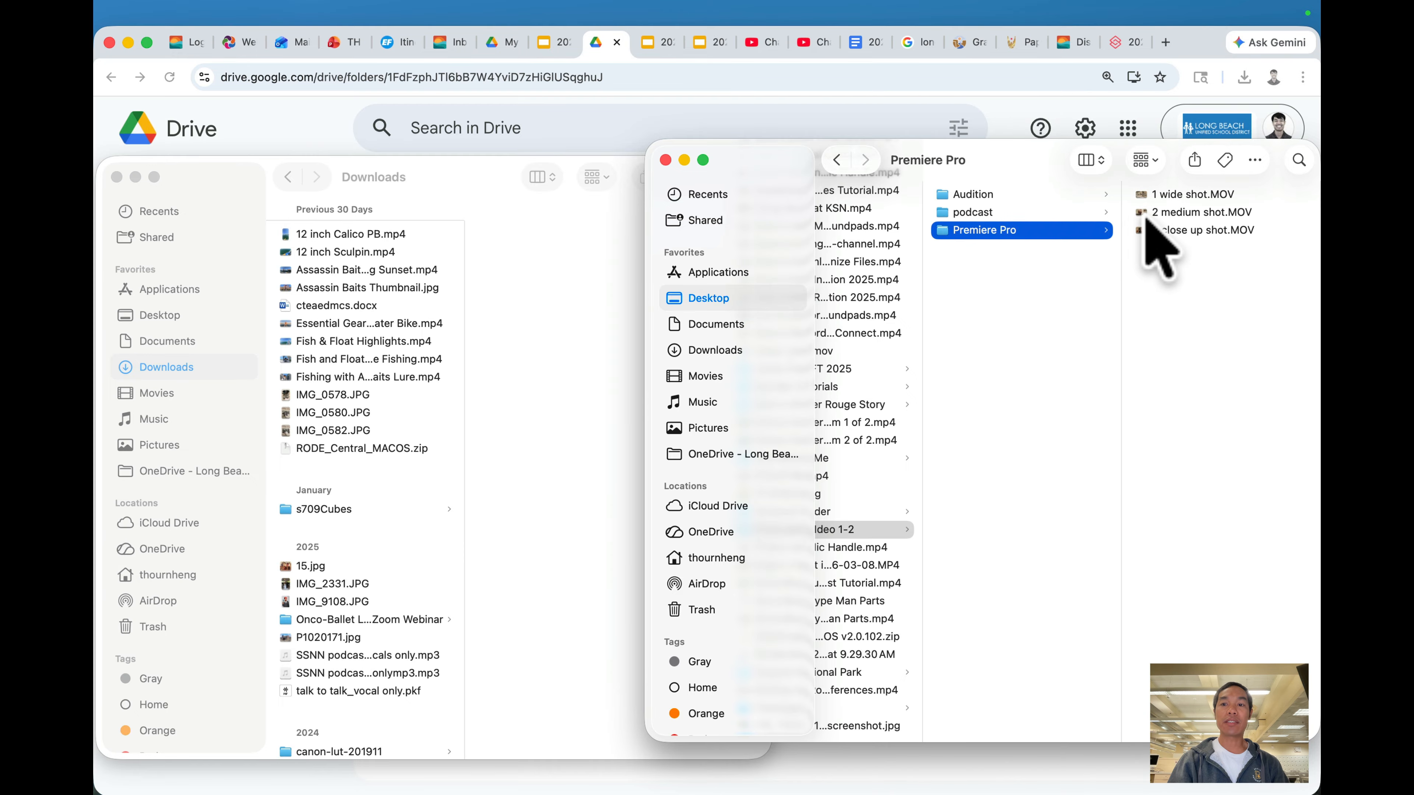
{"action": "left_click", "coordinate": [1164, 272]}
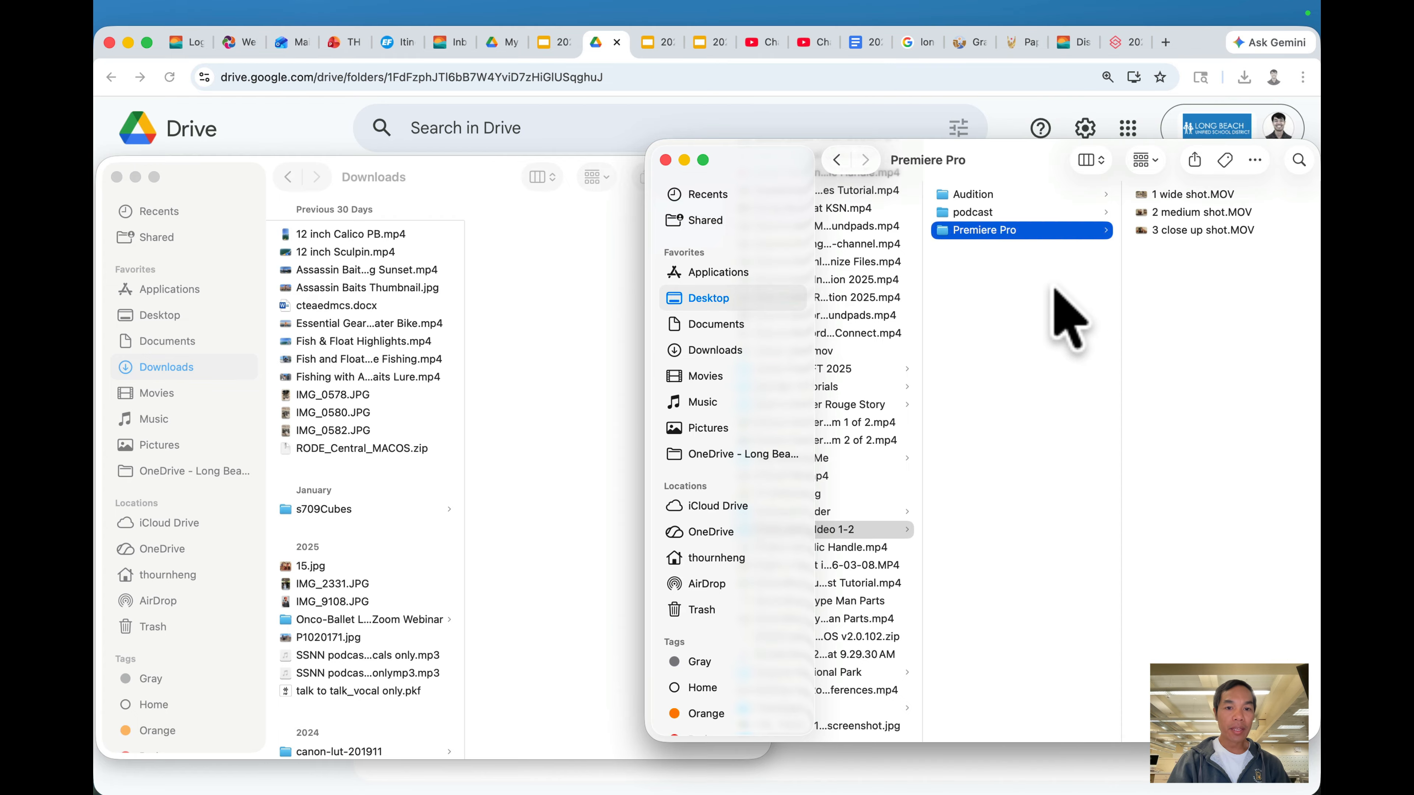
Search the computer for "premiere", launch Adobe Premiere Pro 2026, and start a new project
{"action": "mouse_move", "coordinate": [490, 783]}
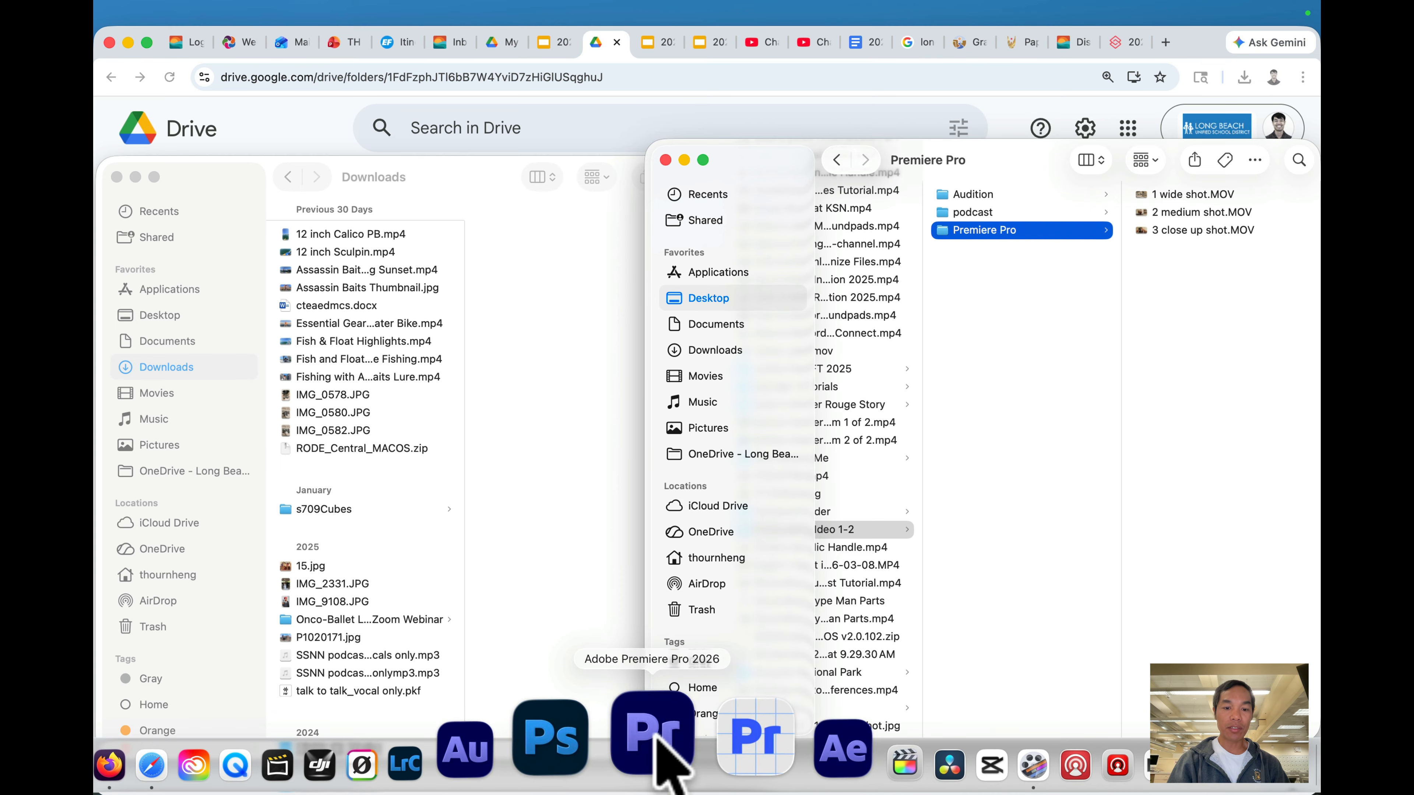
{"action": "mouse_move", "coordinate": [1202, 6]}
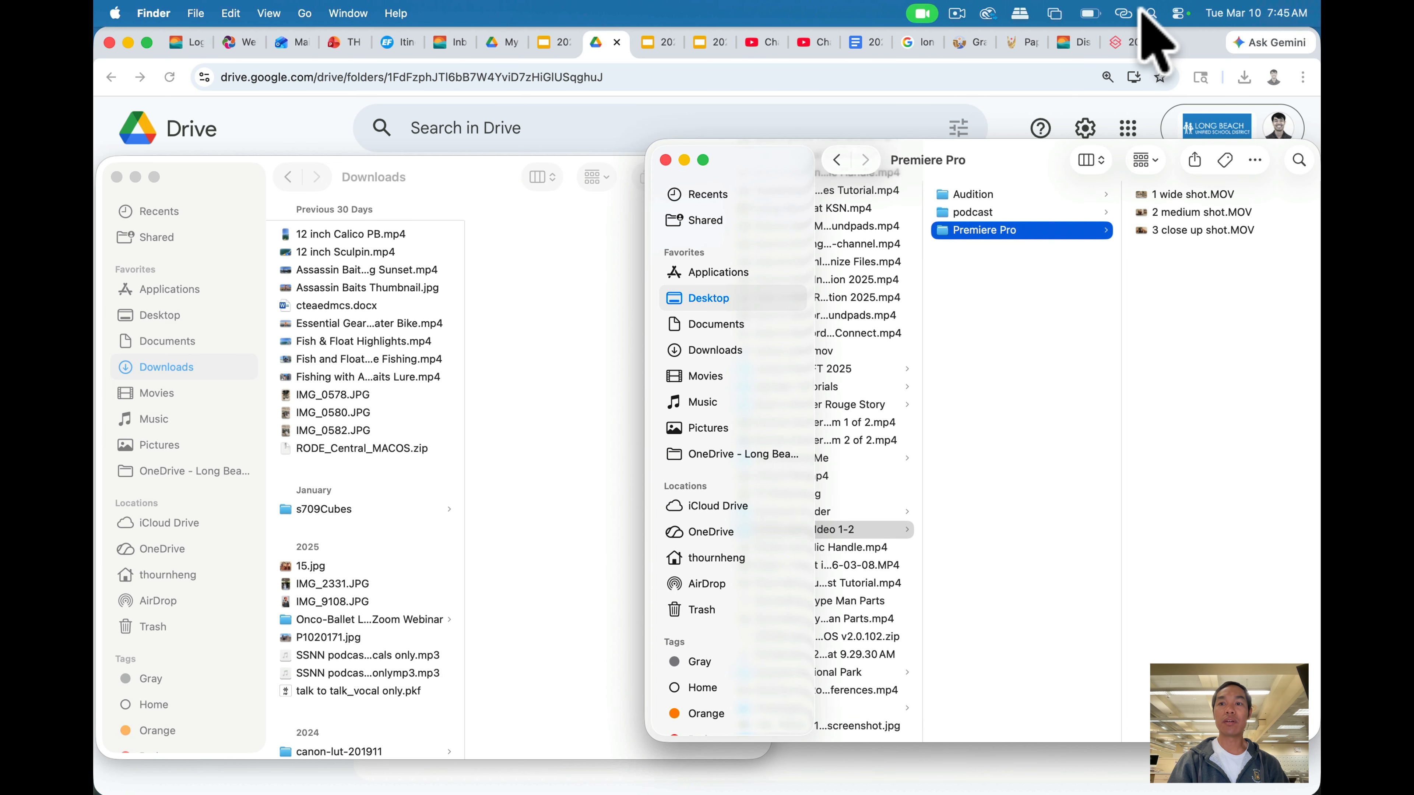
{"action": "left_click", "coordinate": [1150, 7]}
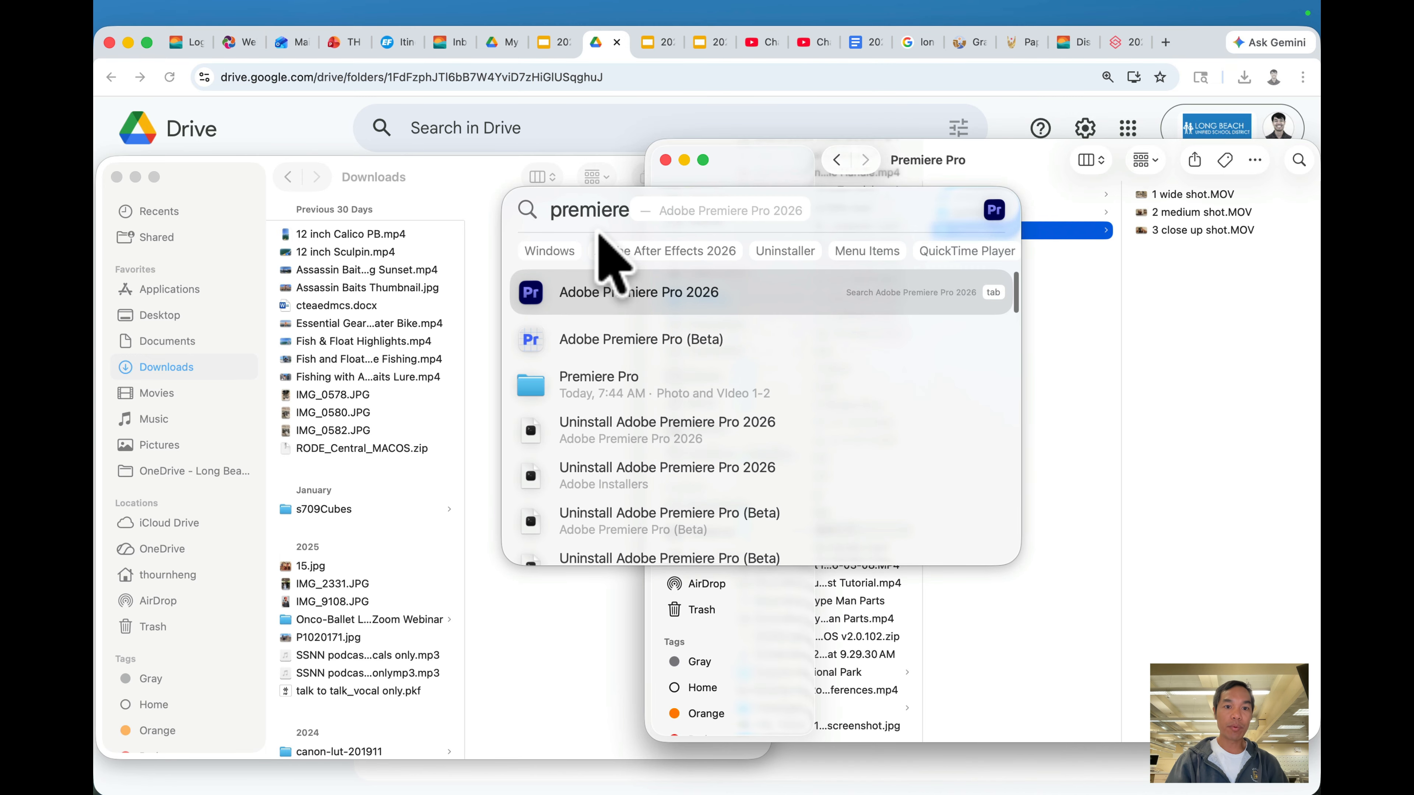
{"action": "left_click", "coordinate": [535, 293]}
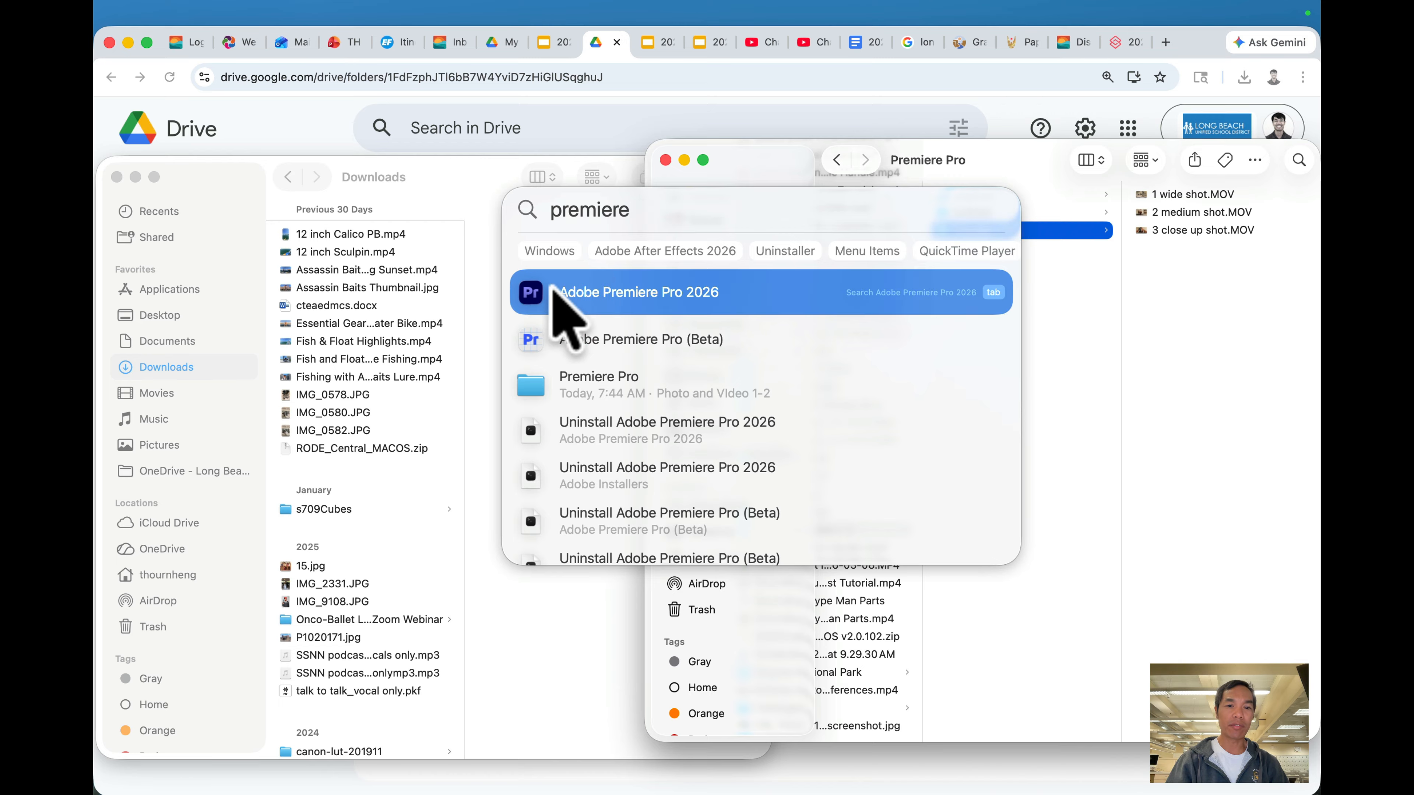
{"action": "left_click", "coordinate": [536, 292]}
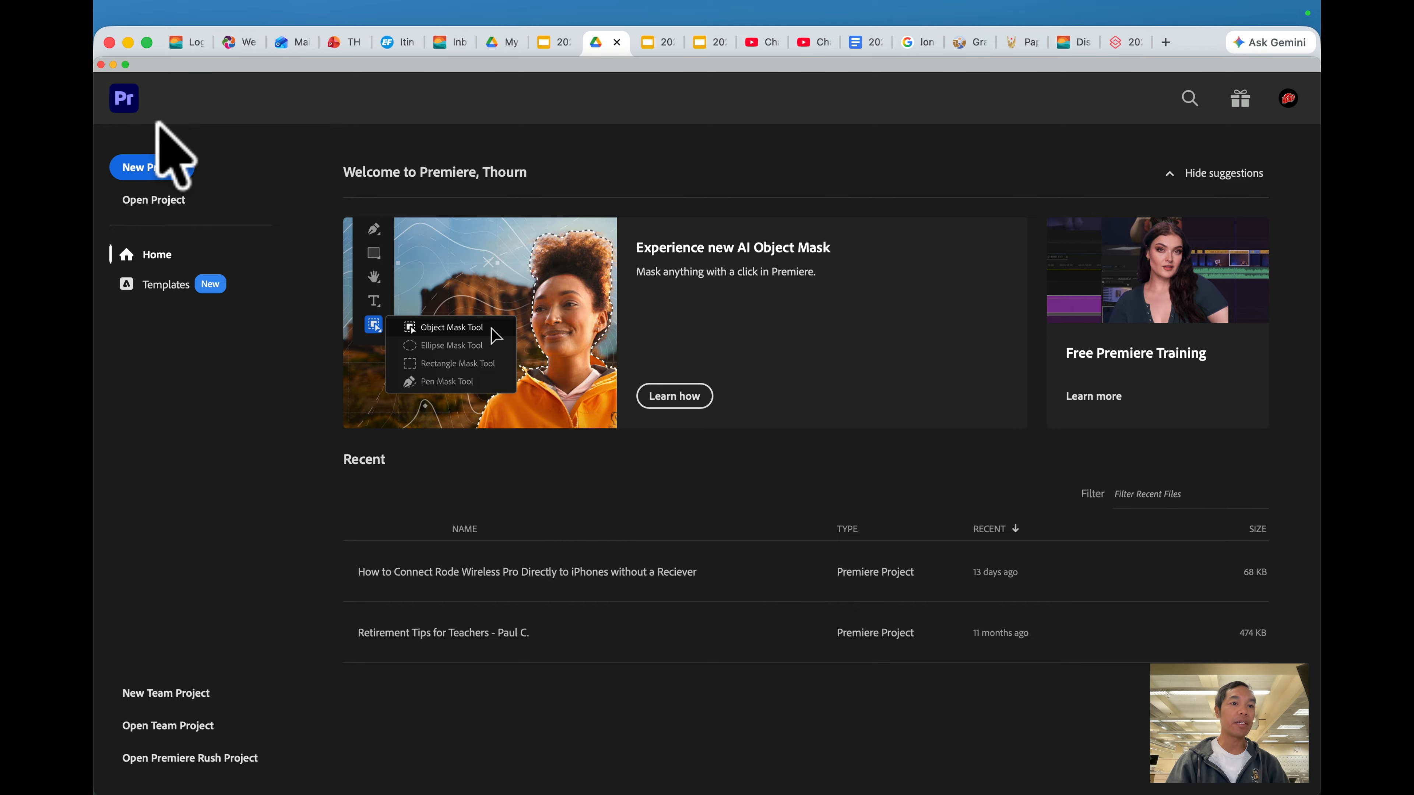
{"action": "left_click", "coordinate": [161, 167]}
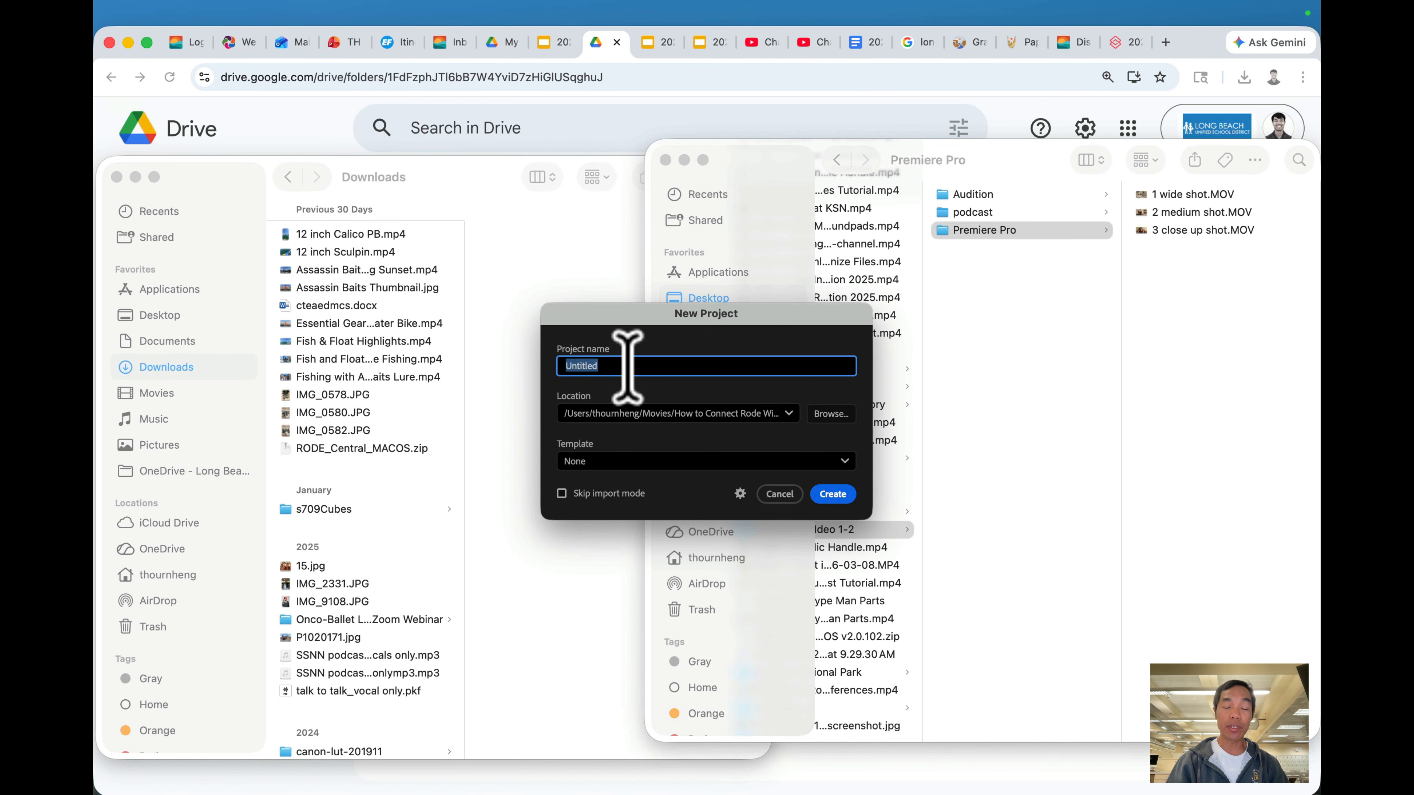
Switch to the daily agenda slides in the browser and look up the required file names on the 3/10/26 and 3/12/26 agendas
{"action": "left_click", "coordinate": [550, 42]}
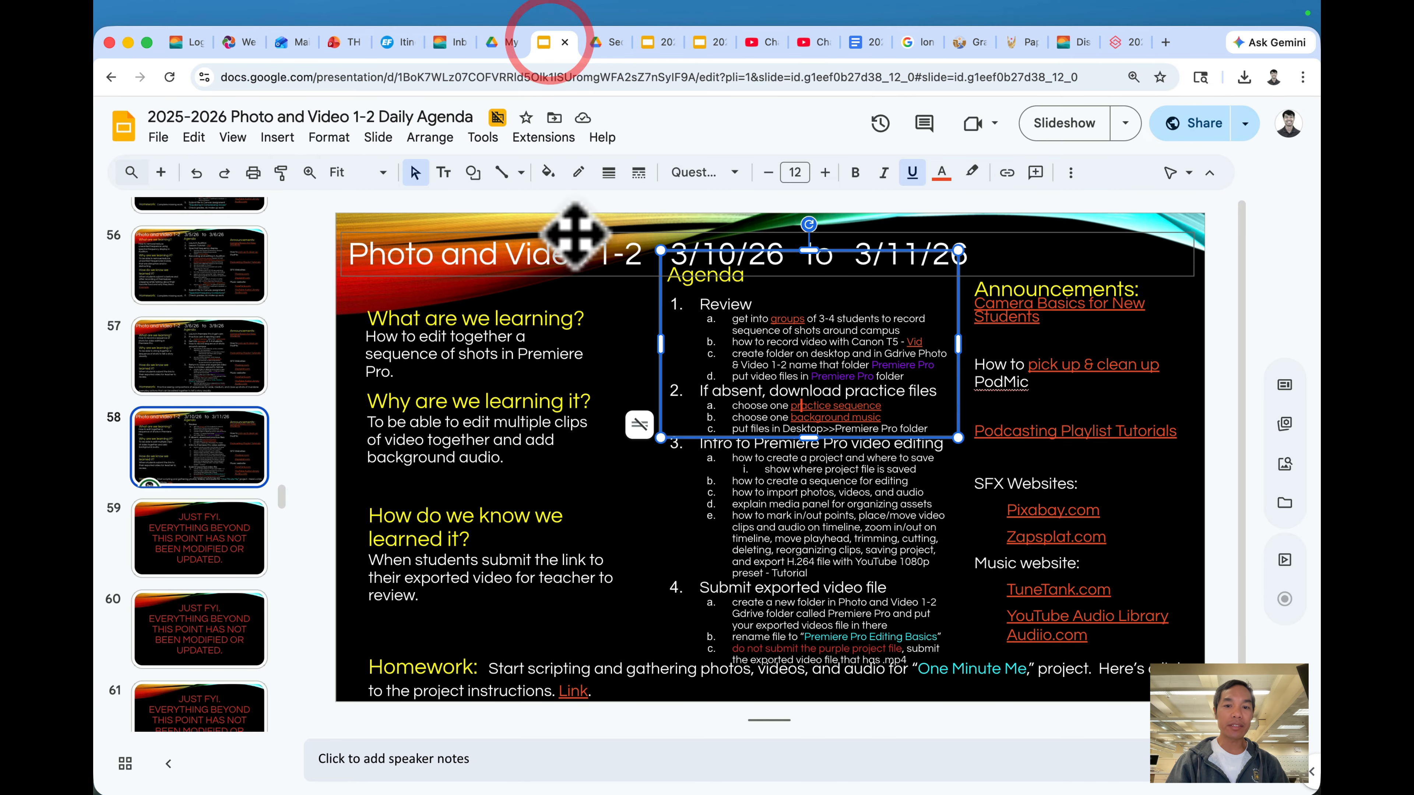
{"action": "left_click", "coordinate": [649, 525]}
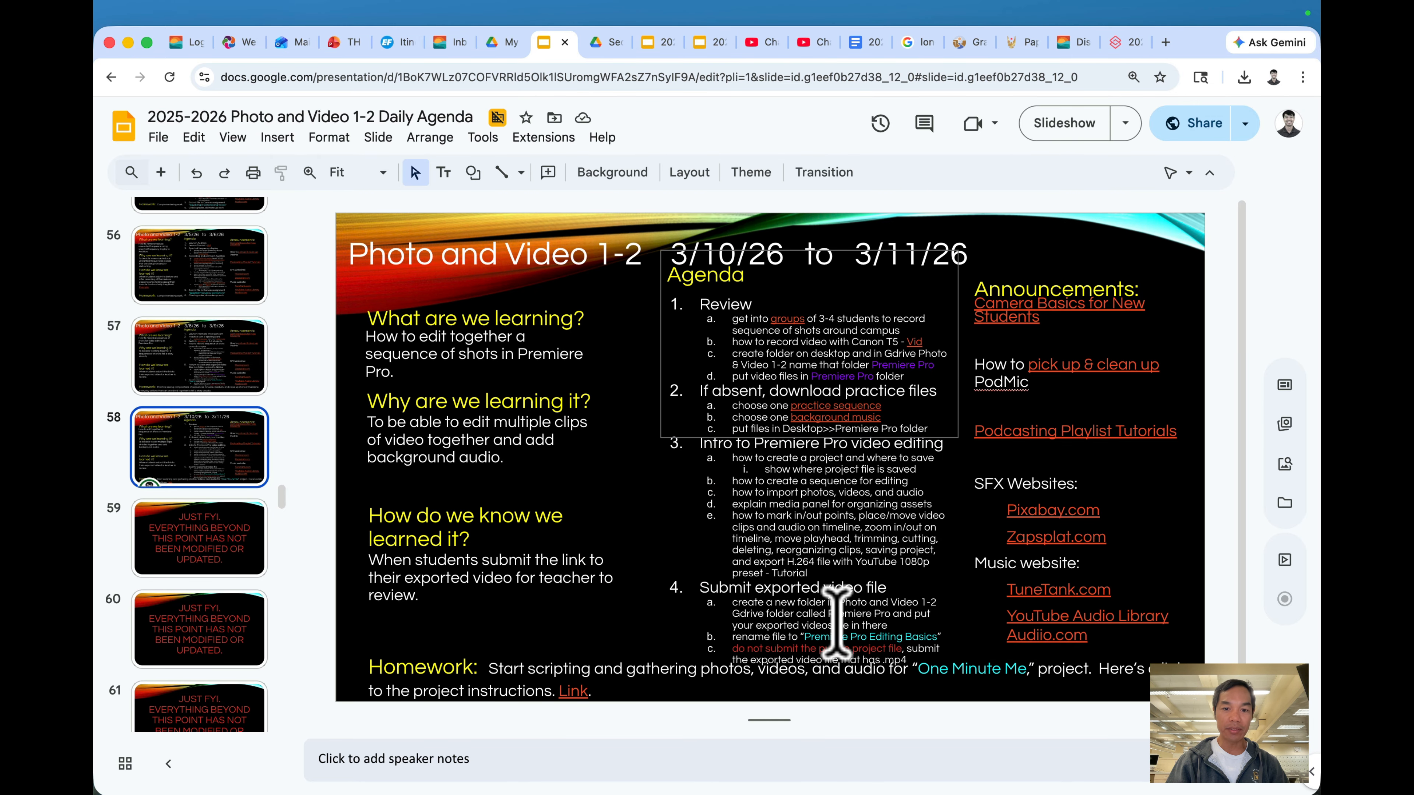
{"action": "left_click_drag", "start_coordinate": [803, 637], "coordinate": [897, 636]}
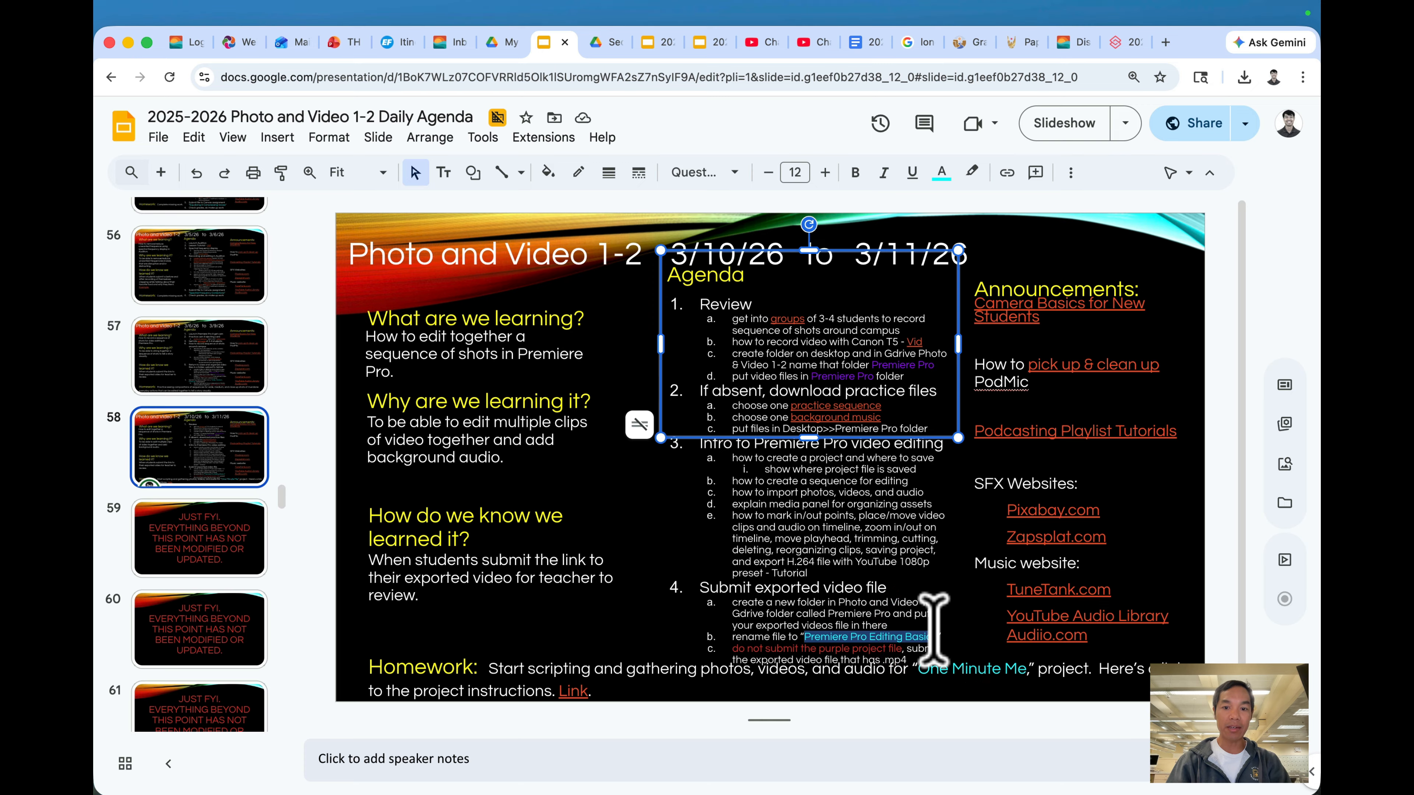
{"action": "scroll", "coordinate": [222, 557], "scroll_direction": "down", "scroll_amount": 5}
{"action": "left_click", "coordinate": [219, 567]}
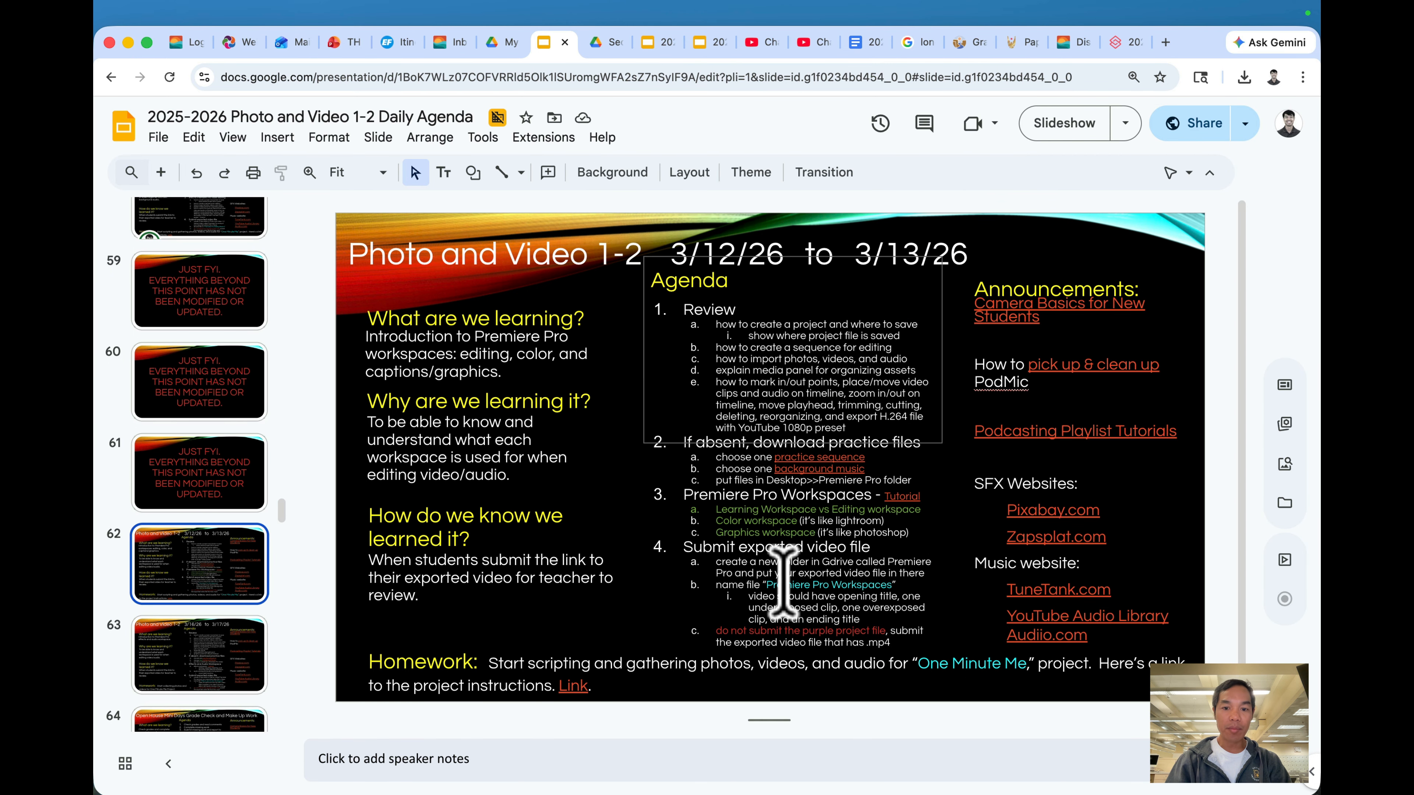
Look up the required file name on the 3/16/26 agenda slide and return to the 3/10/26 agenda slide
{"action": "left_click", "coordinate": [196, 646]}
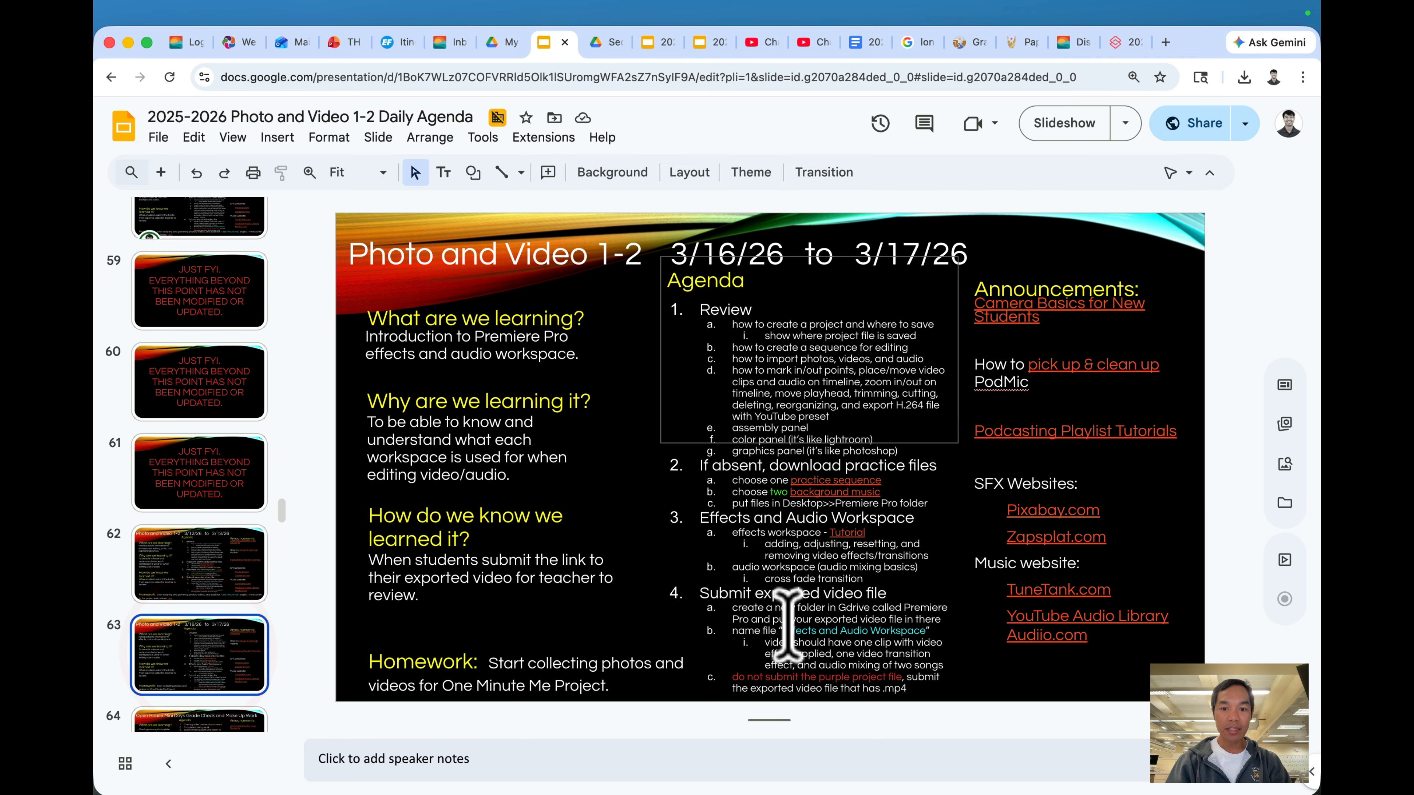
{"action": "key", "text": "Down"}
{"action": "scroll", "coordinate": [253, 574], "scroll_direction": "up", "scroll_amount": 3}
{"action": "left_click", "coordinate": [225, 348]}
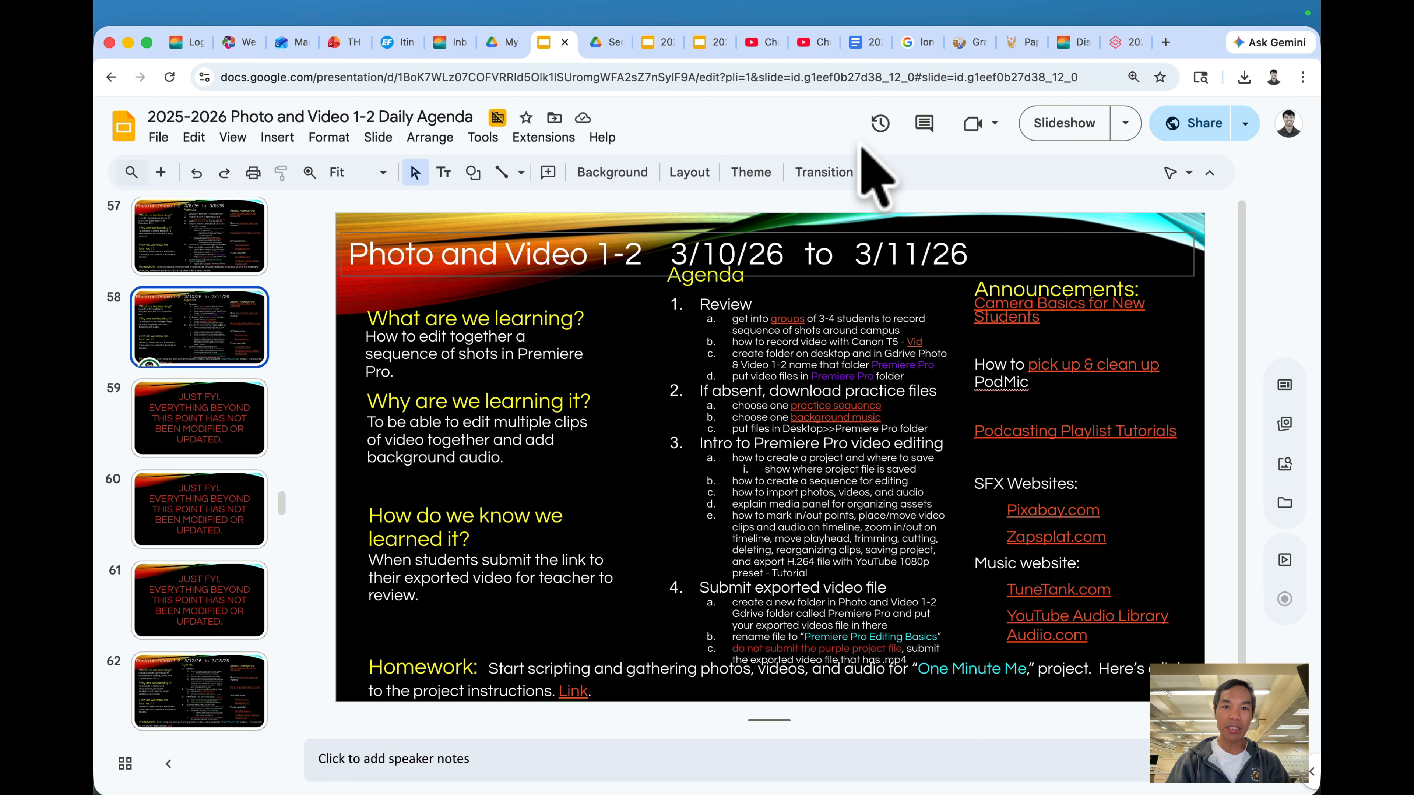
Name the new Premiere Pro project "Premiere Pro Editing Basics" and set its location to the "Premiere Pro" folder inside Desktop's "Photo and VIdeo 1-2"
{"action": "left_click", "coordinate": [661, 760]}
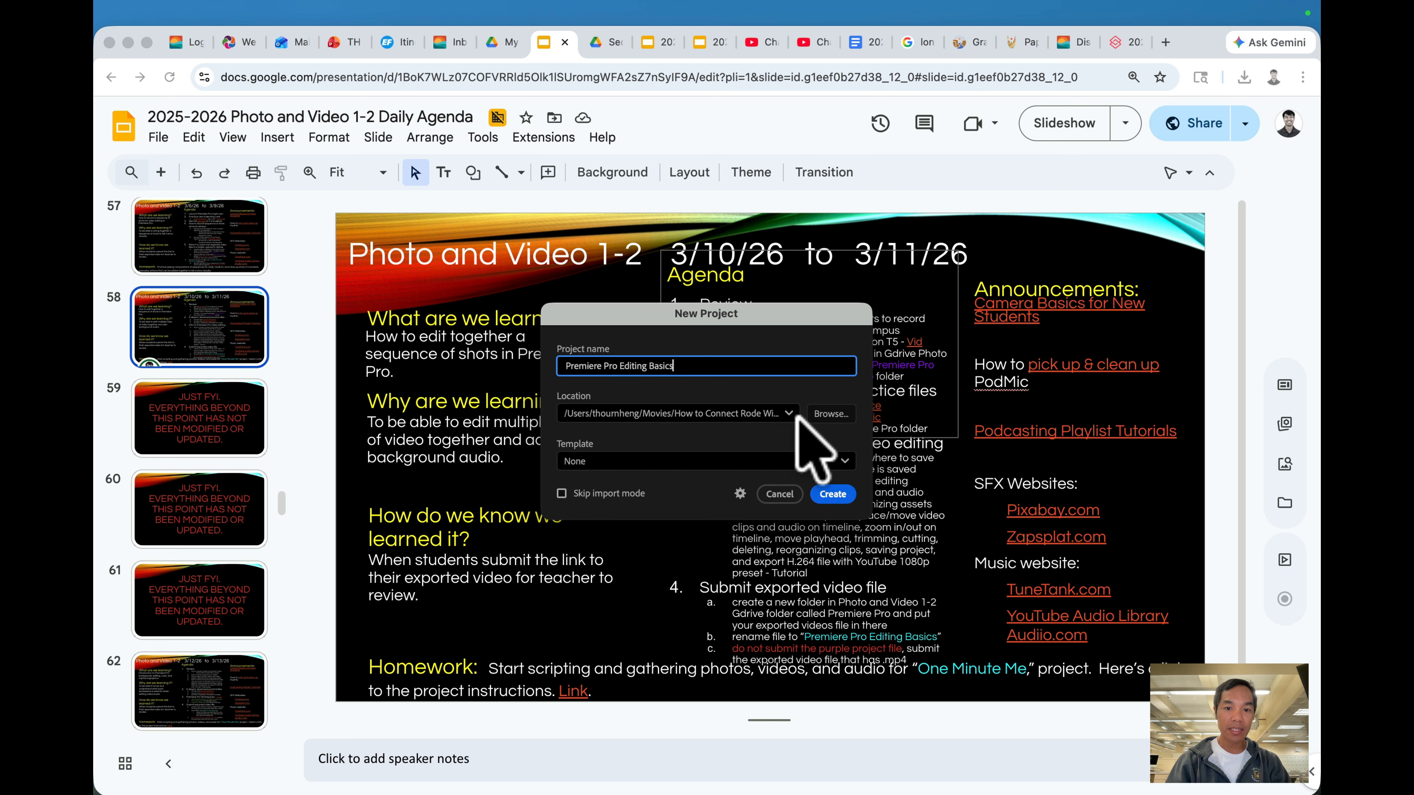
{"action": "left_click", "coordinate": [834, 414]}
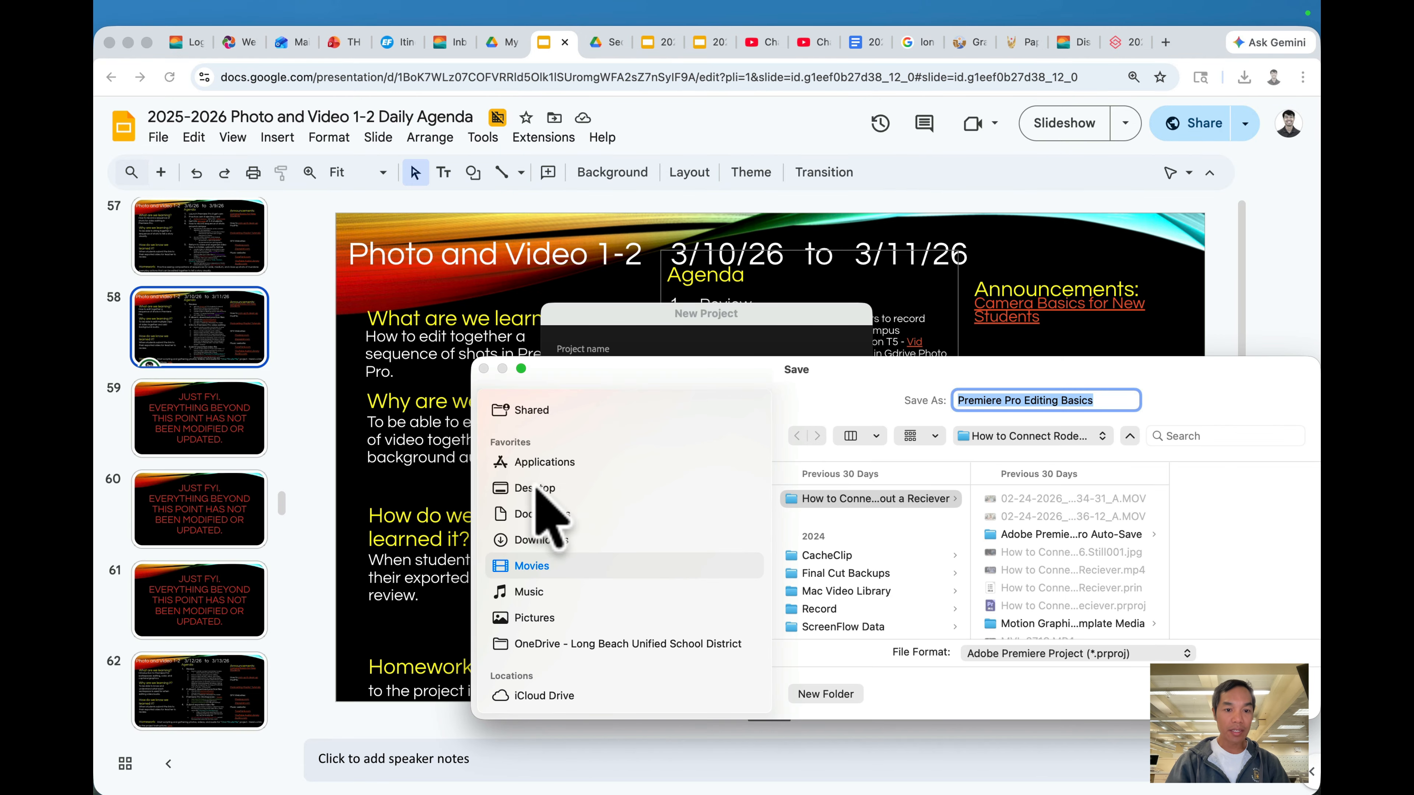
{"action": "left_click", "coordinate": [543, 488]}
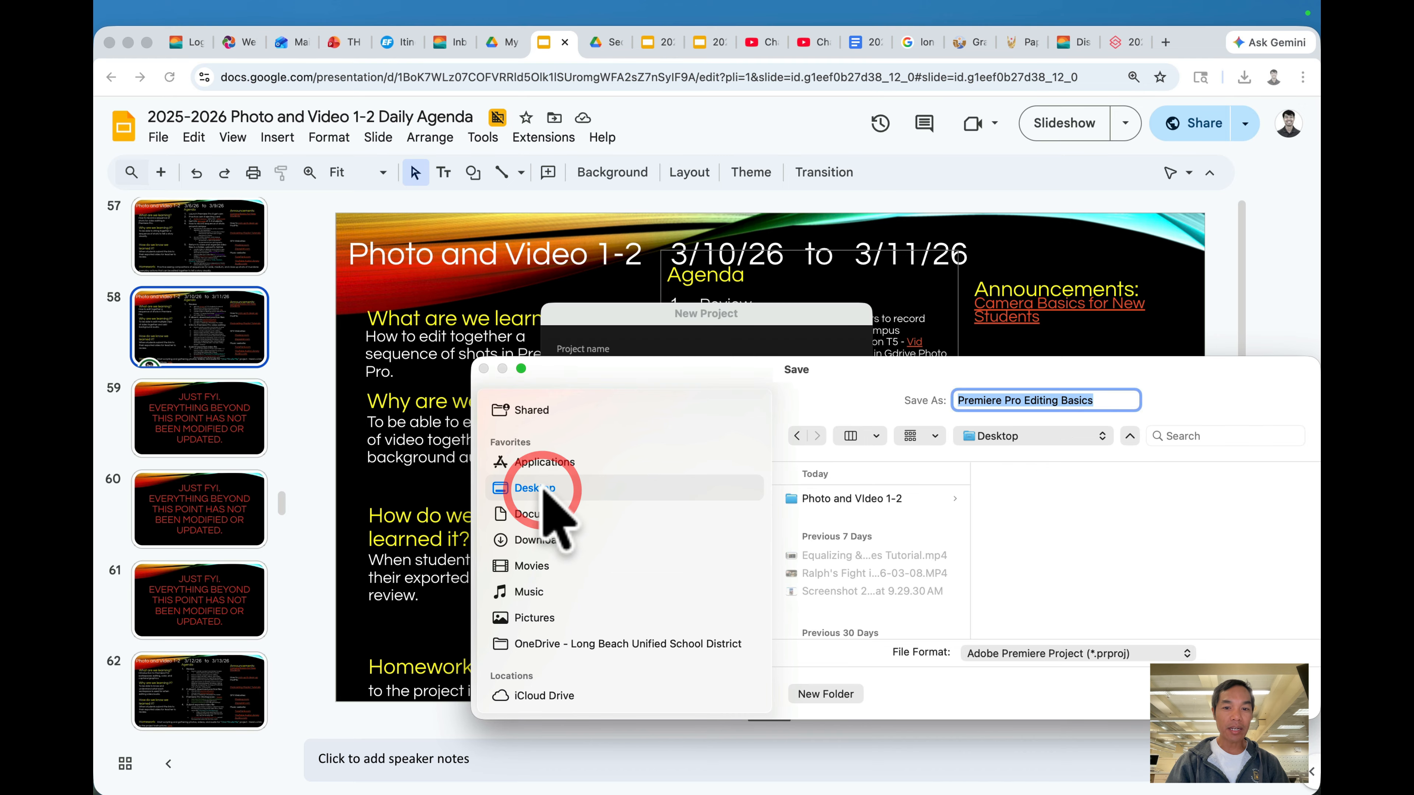
{"action": "left_click", "coordinate": [852, 498]}
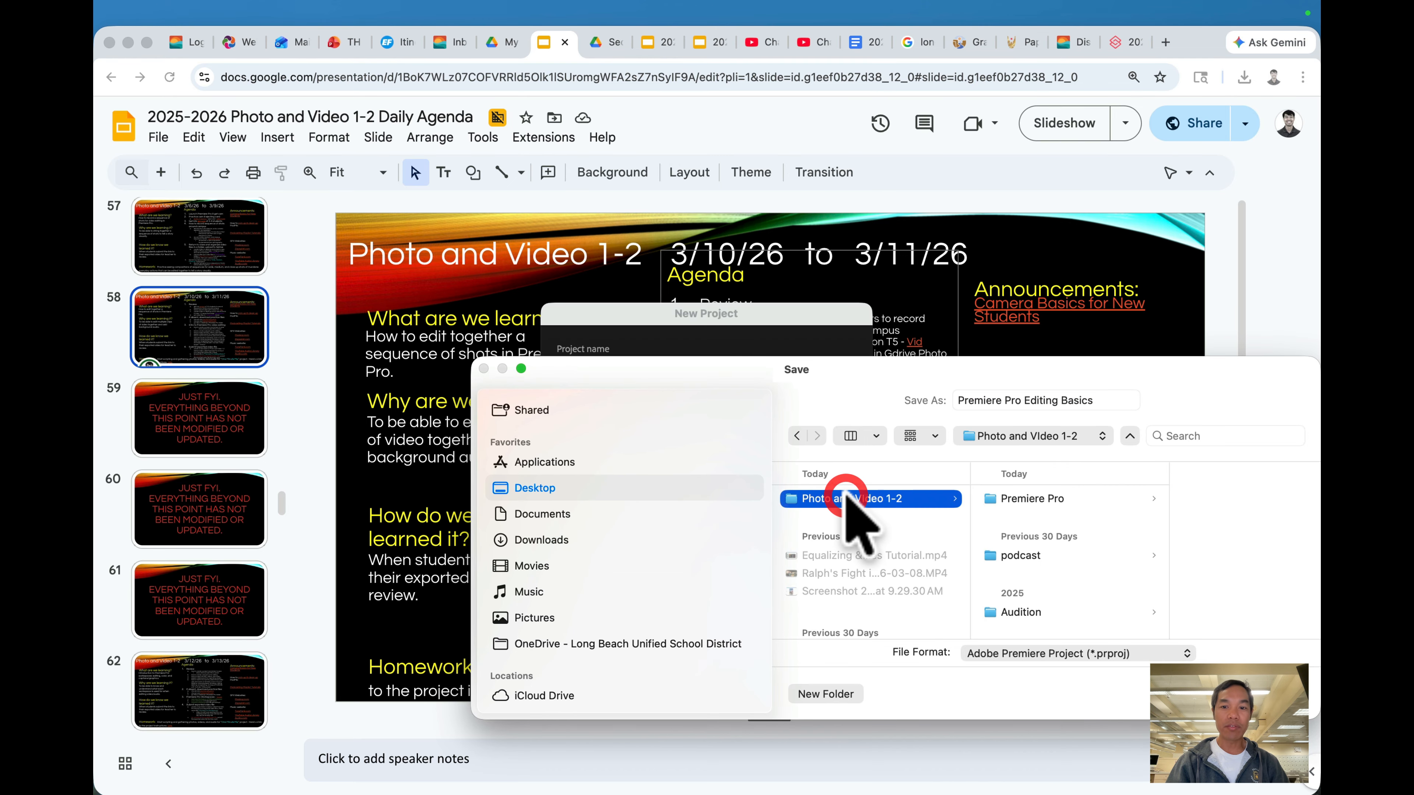
{"action": "left_click", "coordinate": [1035, 500]}
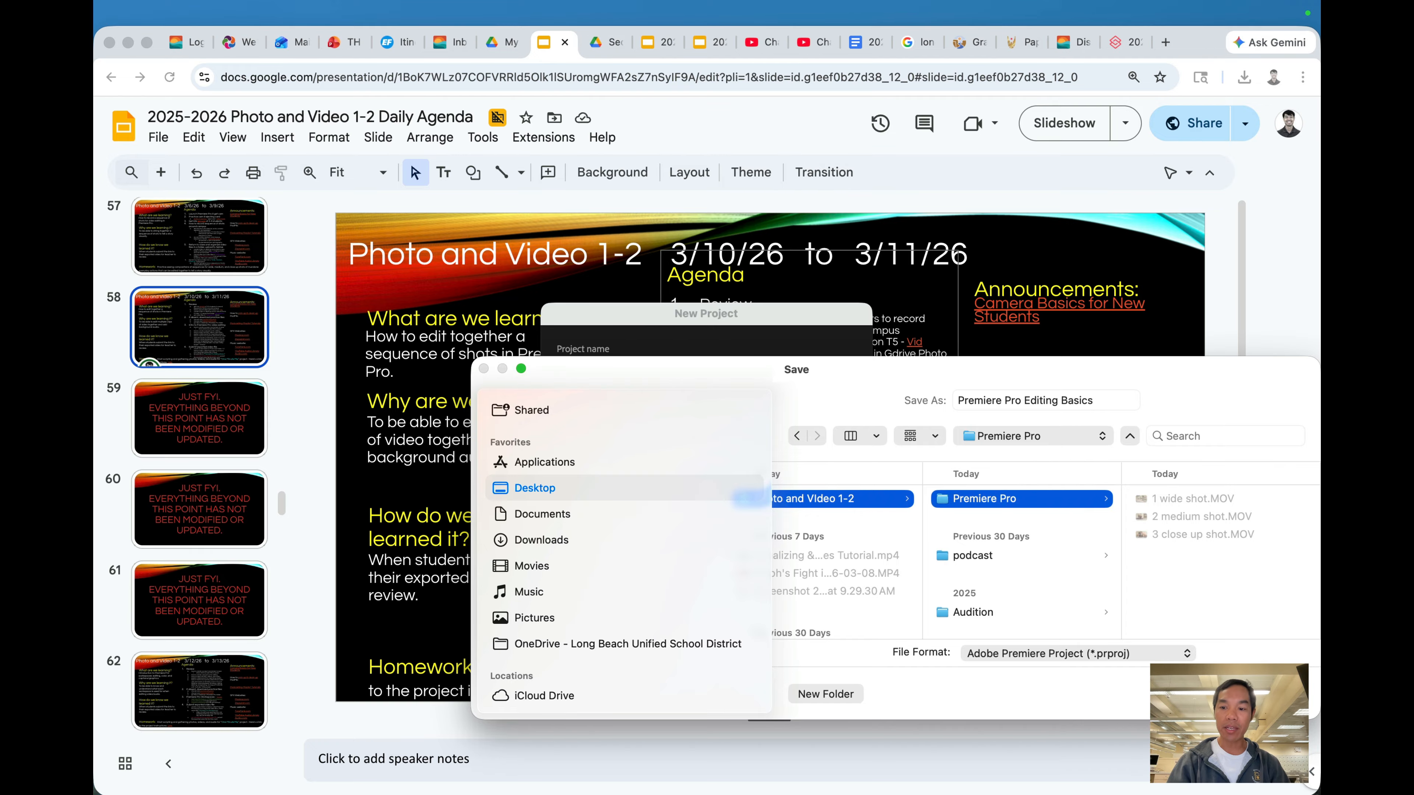
{"action": "left_click", "coordinate": [1285, 694]}
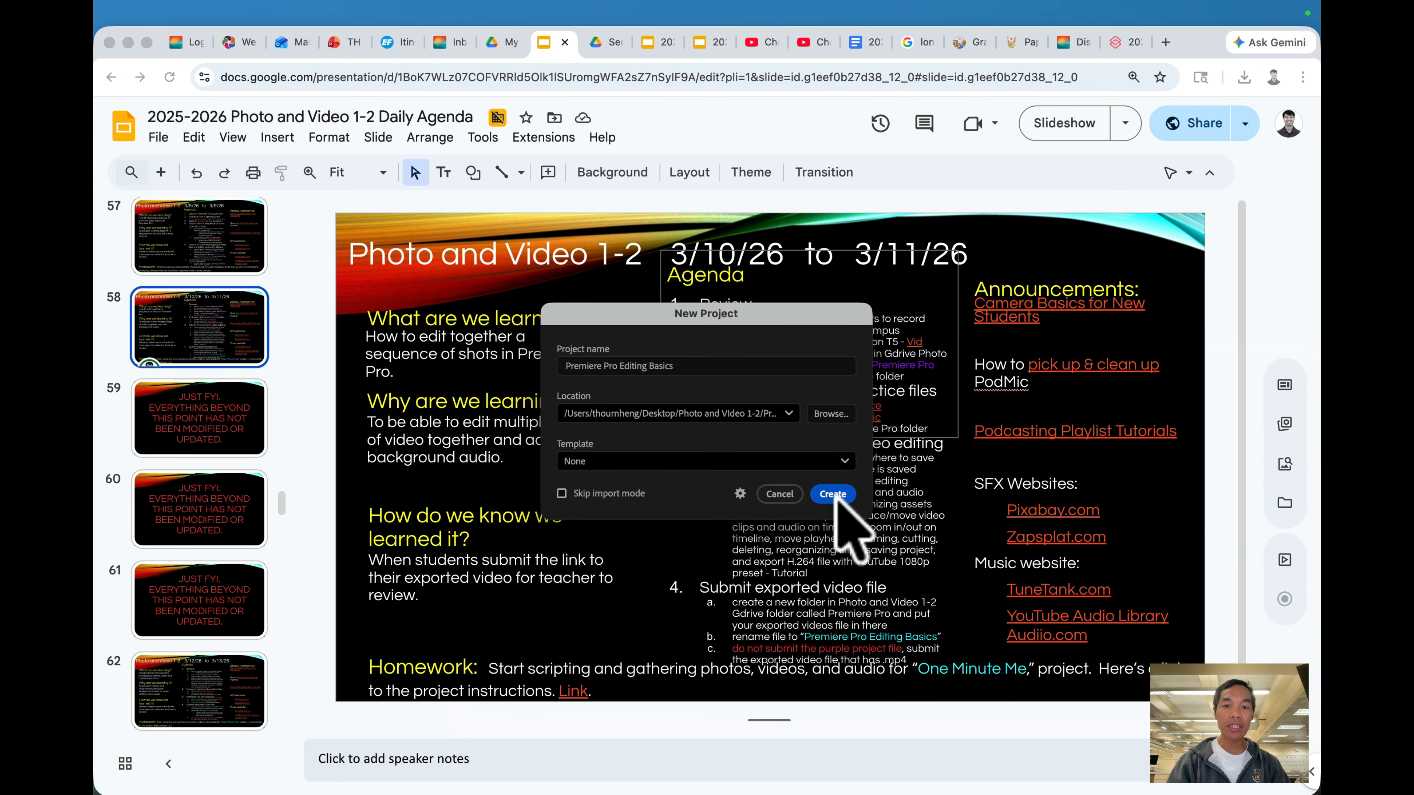
Close the Downloads window in Finder, then create the Premiere Pro project and allow access to the Desktop folder
{"action": "left_click", "coordinate": [153, 744]}
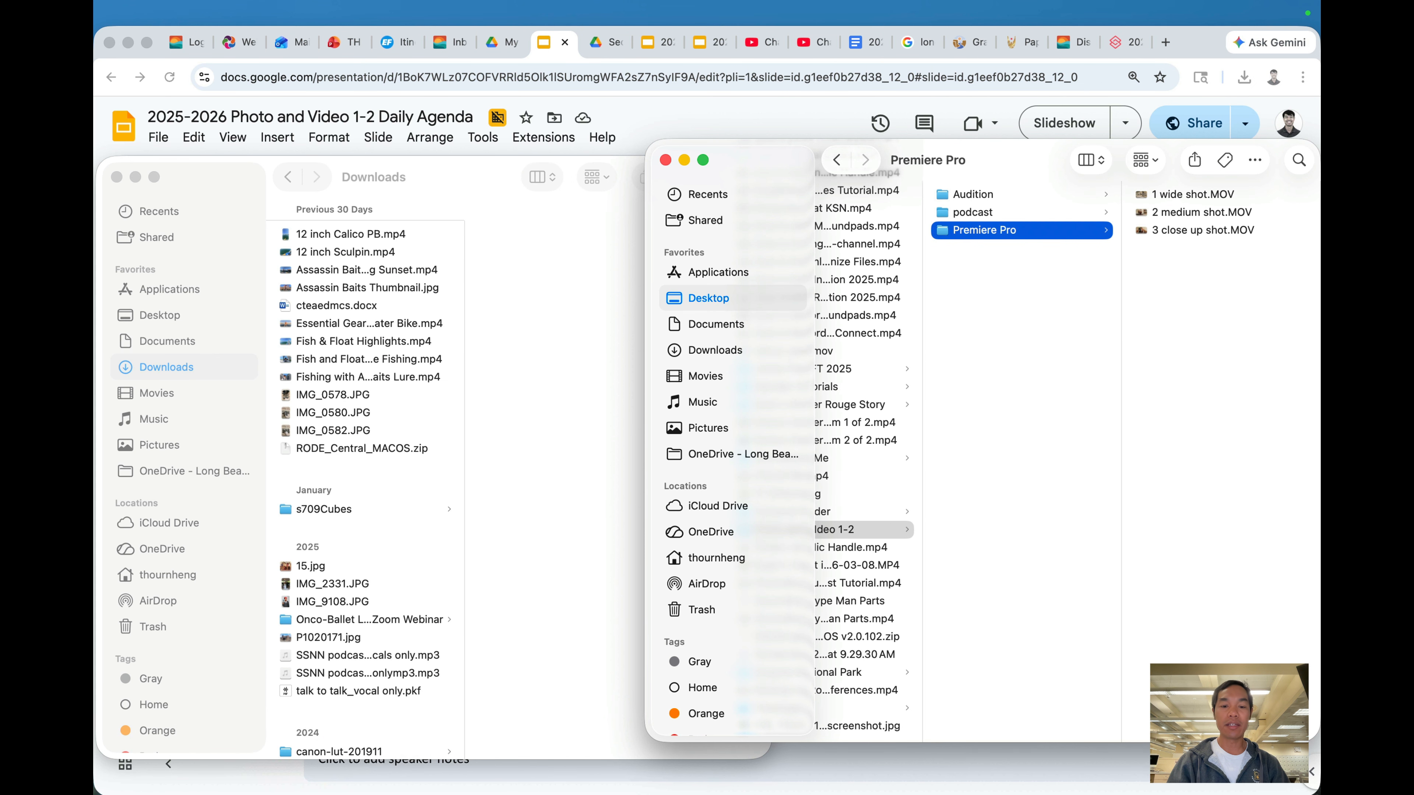
{"action": "left_click", "coordinate": [116, 176]}
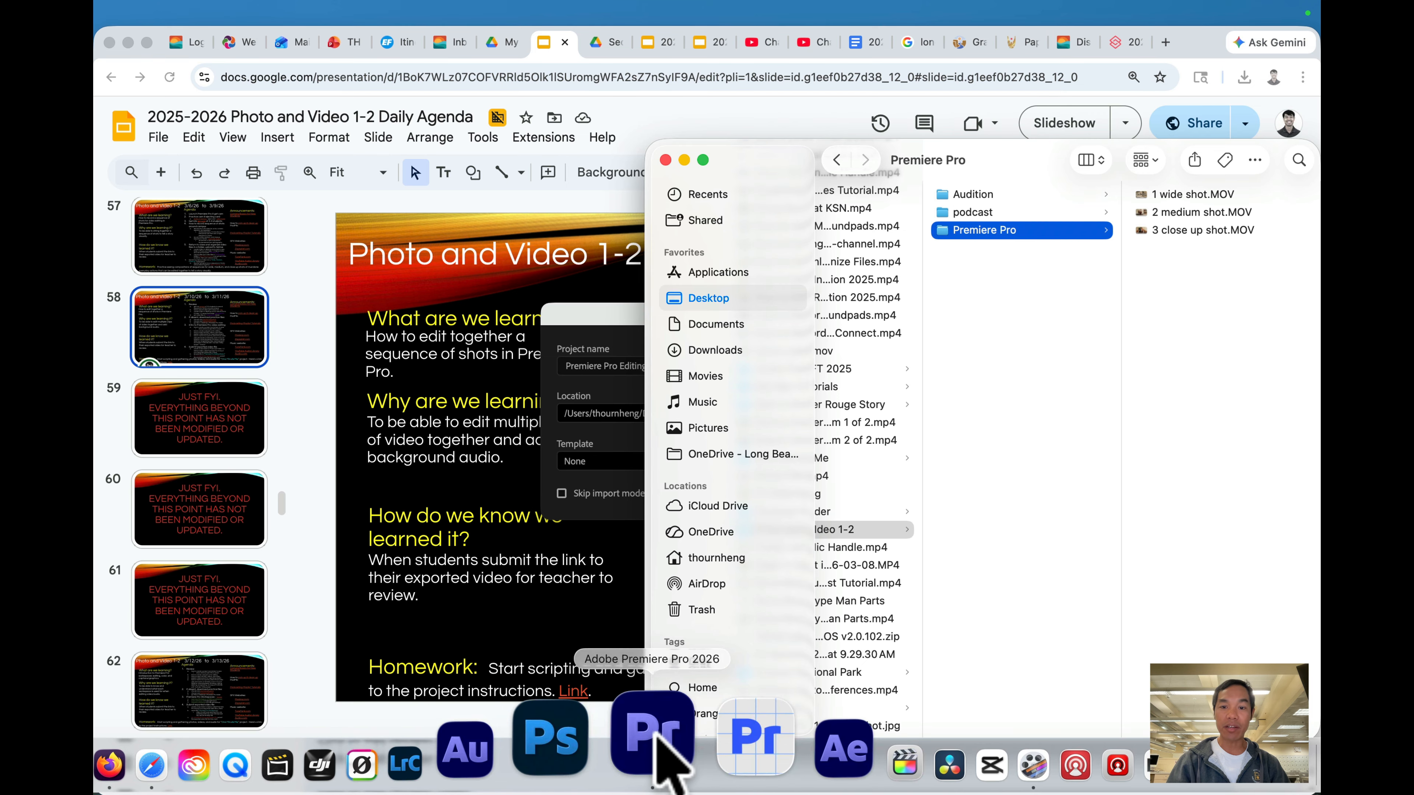
{"action": "left_click", "coordinate": [656, 735]}
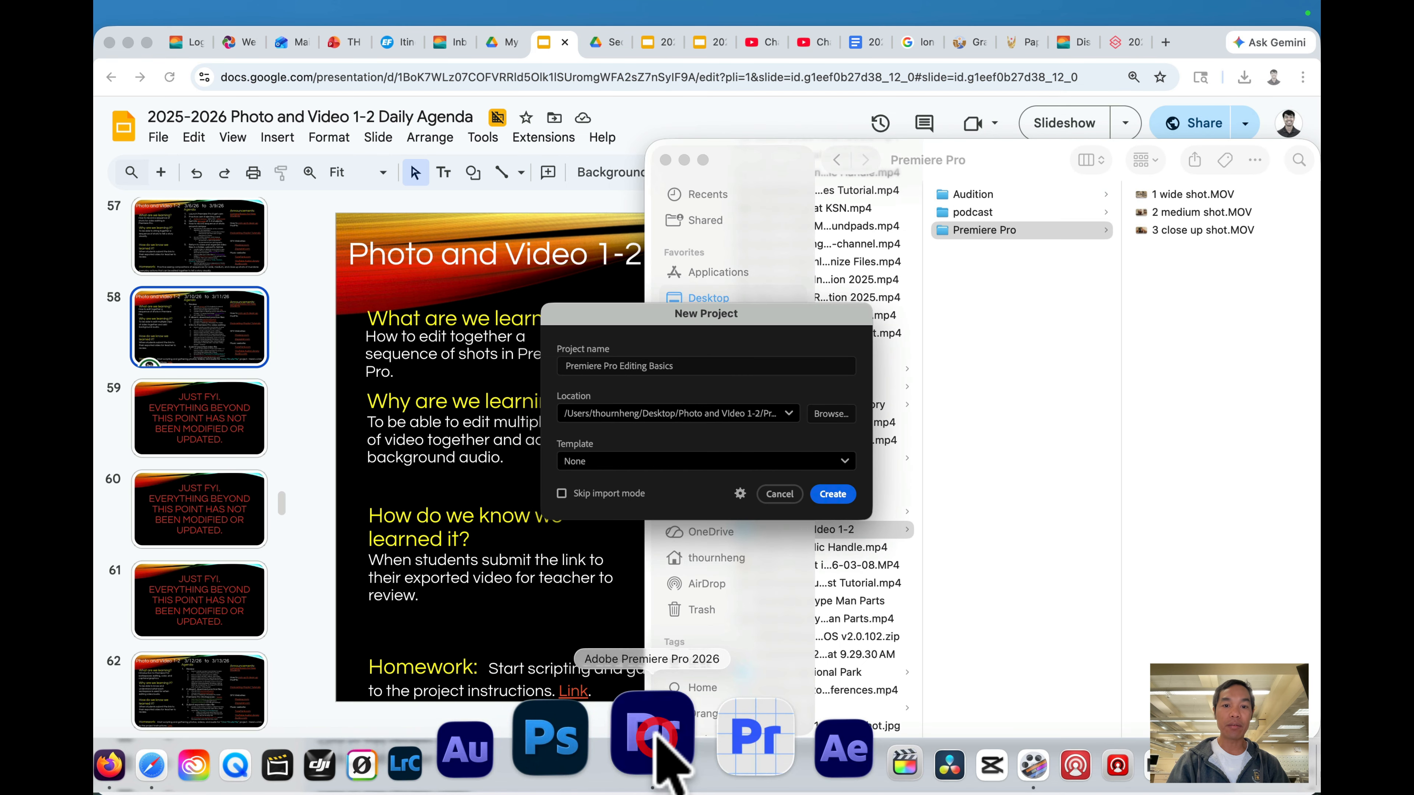
{"action": "left_click", "coordinate": [831, 493]}
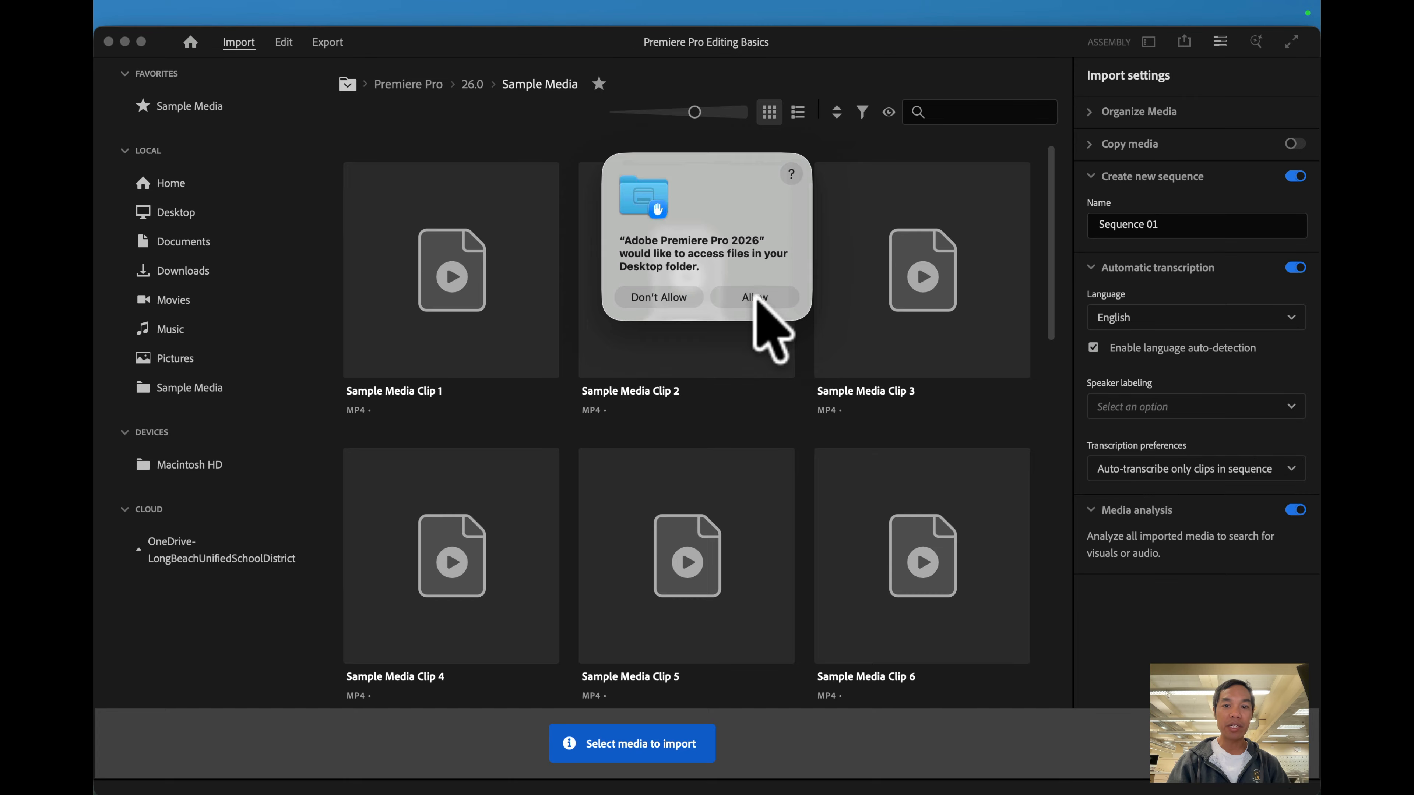
{"action": "left_click", "coordinate": [755, 297]}
Switch to Finder, inspect the saved project file in the "Premiere Pro" folder, and return to Premiere Pro
{"action": "mouse_move", "coordinate": [231, 777]}
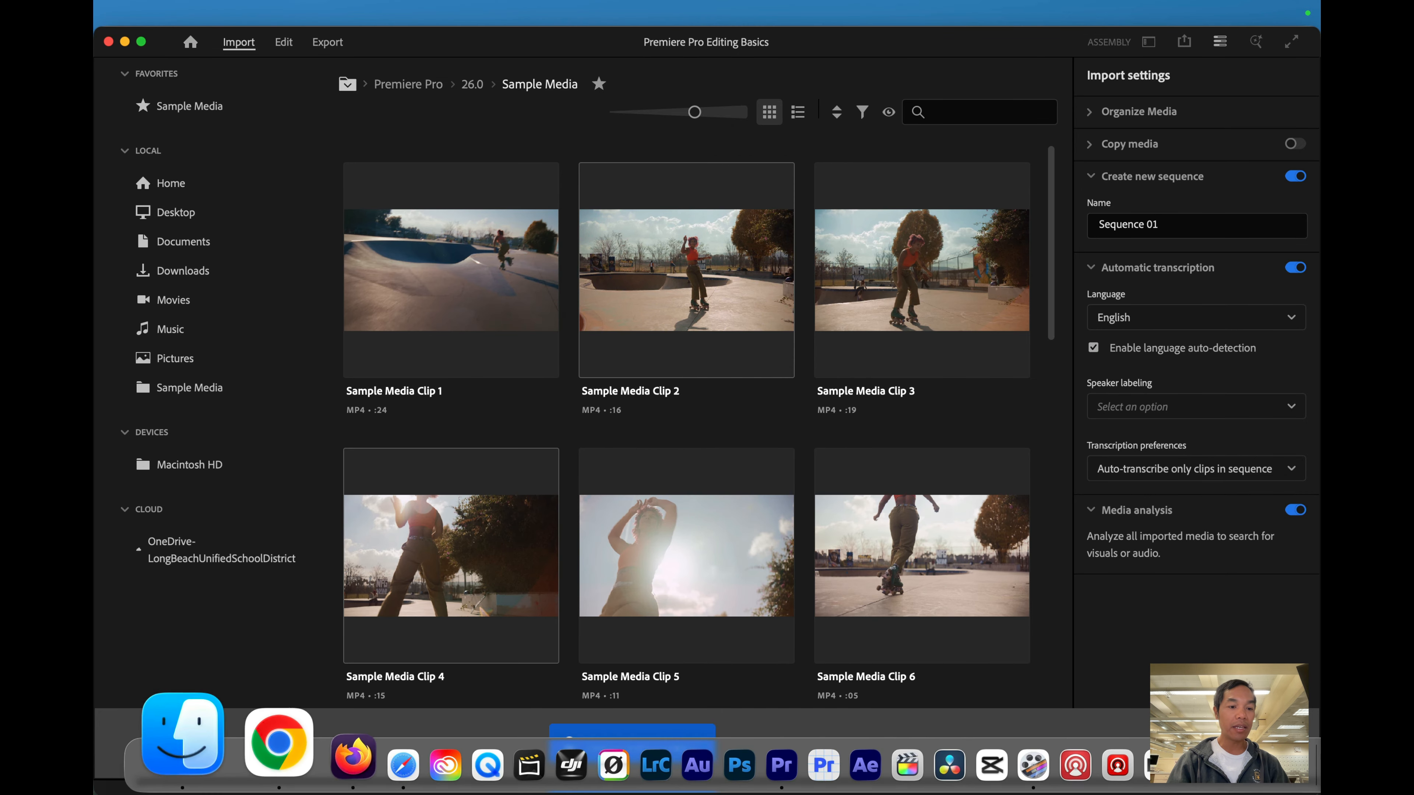
{"action": "left_click", "coordinate": [158, 748]}
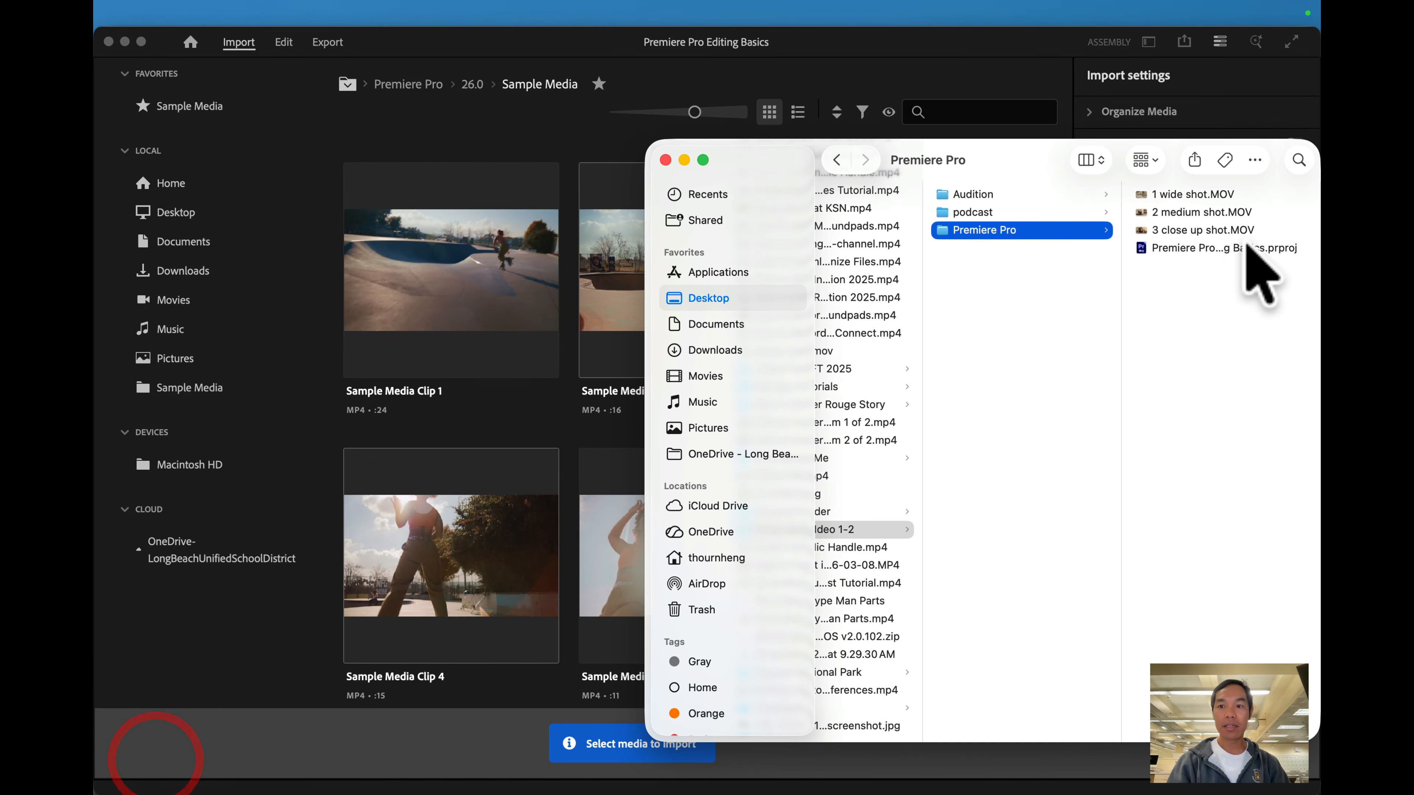
{"action": "left_click", "coordinate": [1213, 246]}
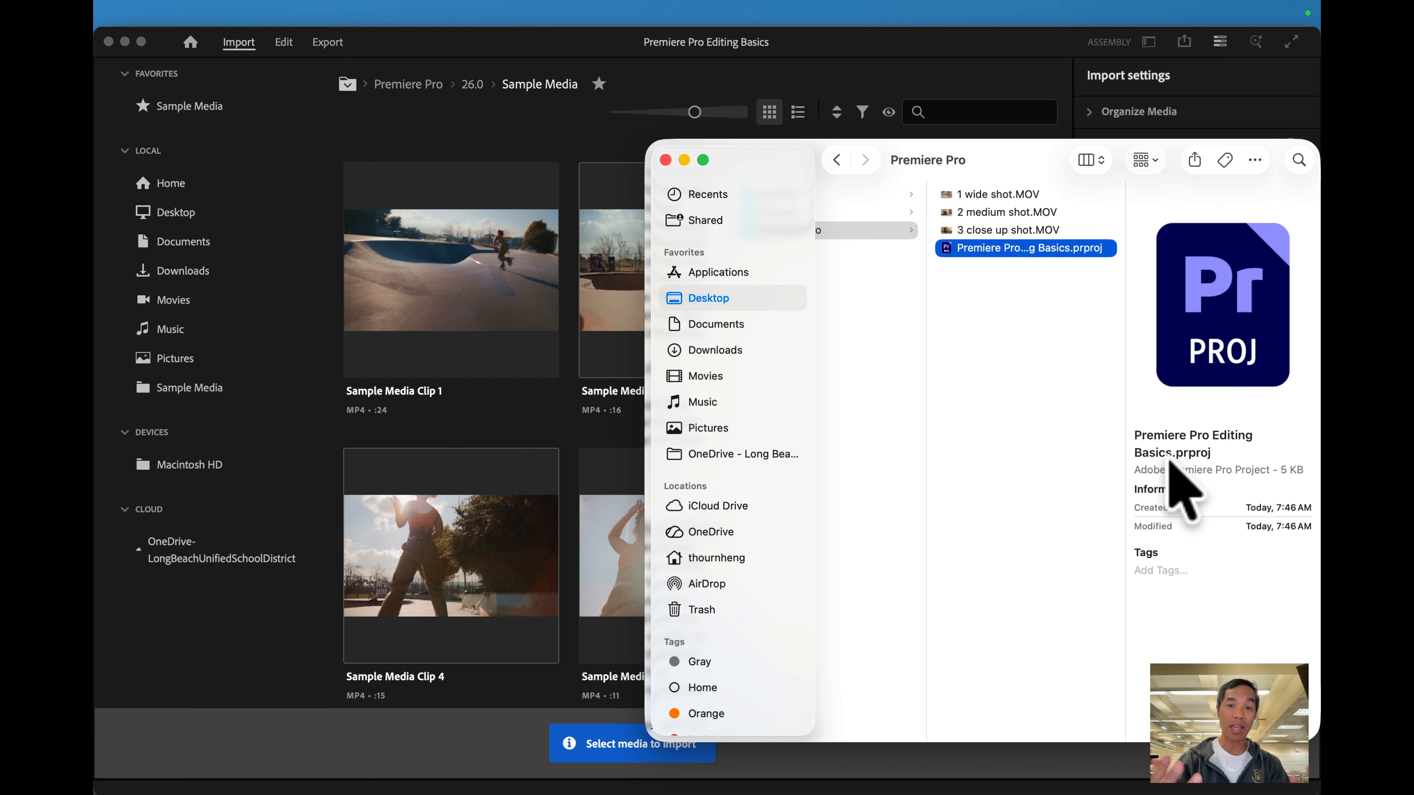
{"action": "left_click", "coordinate": [435, 159]}
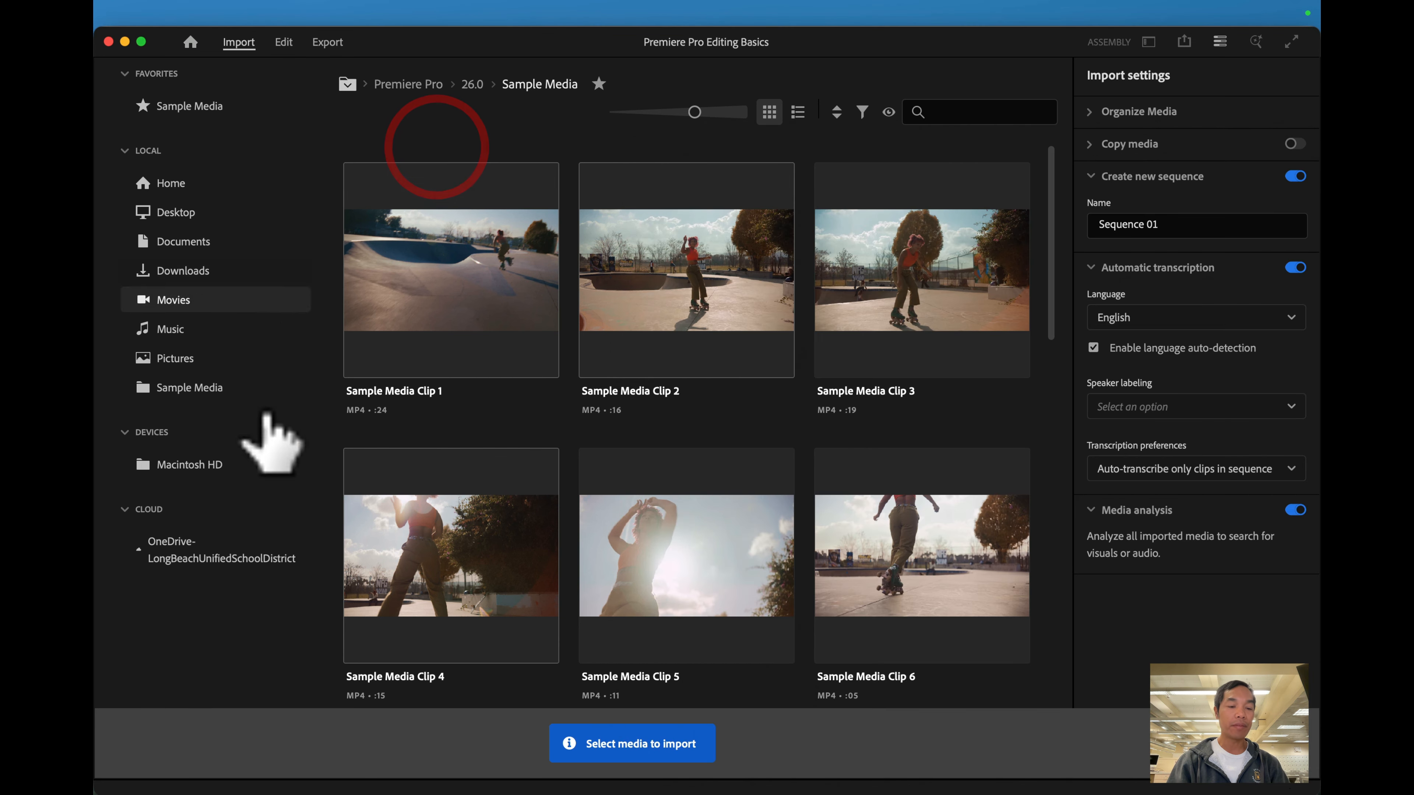
Open the background music folder linked on the 3/10/26 agenda in the browser, download DoranRobin_FreezeThisMoment_Inst.wav, and minimize the browser
{"action": "left_click", "coordinate": [203, 746]}
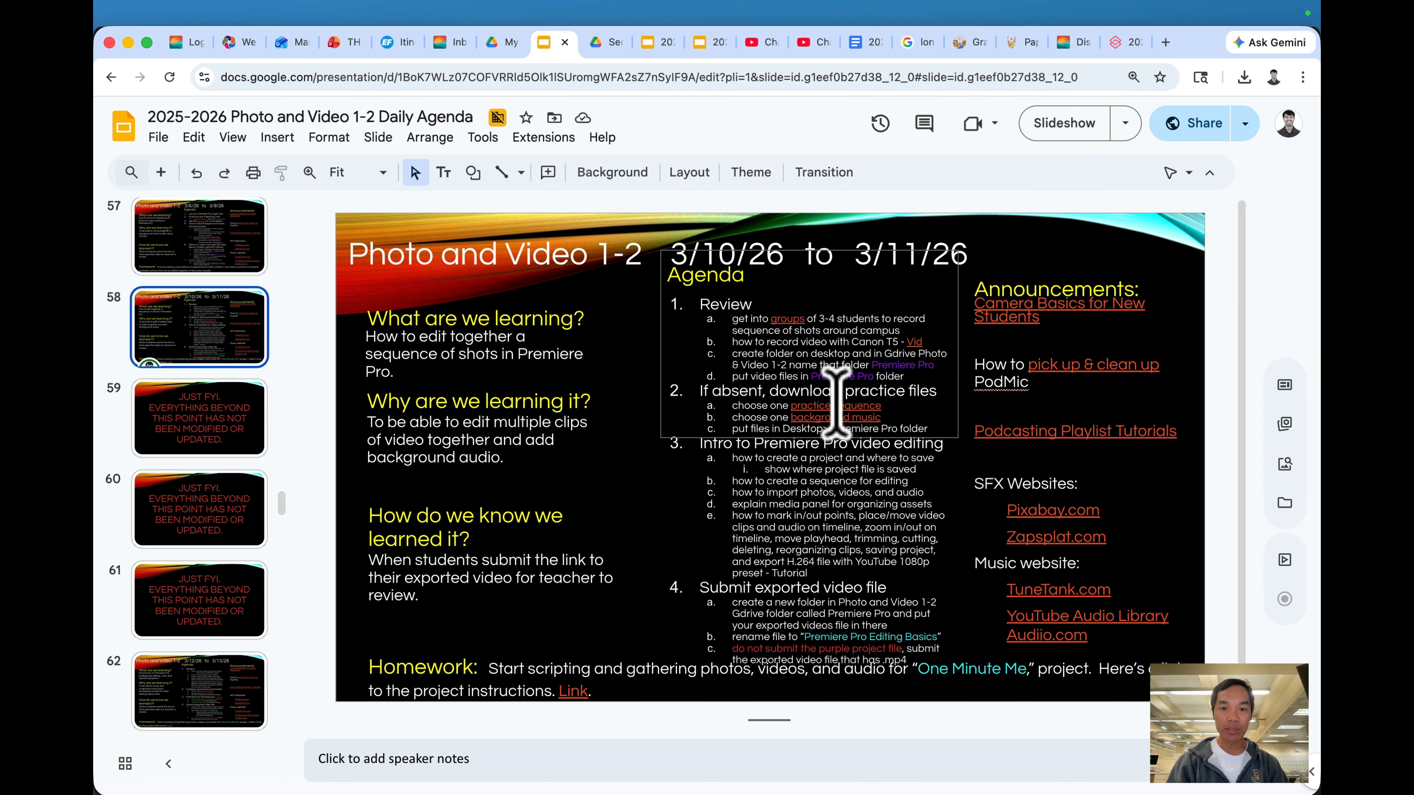
{"action": "left_click", "coordinate": [809, 397]}
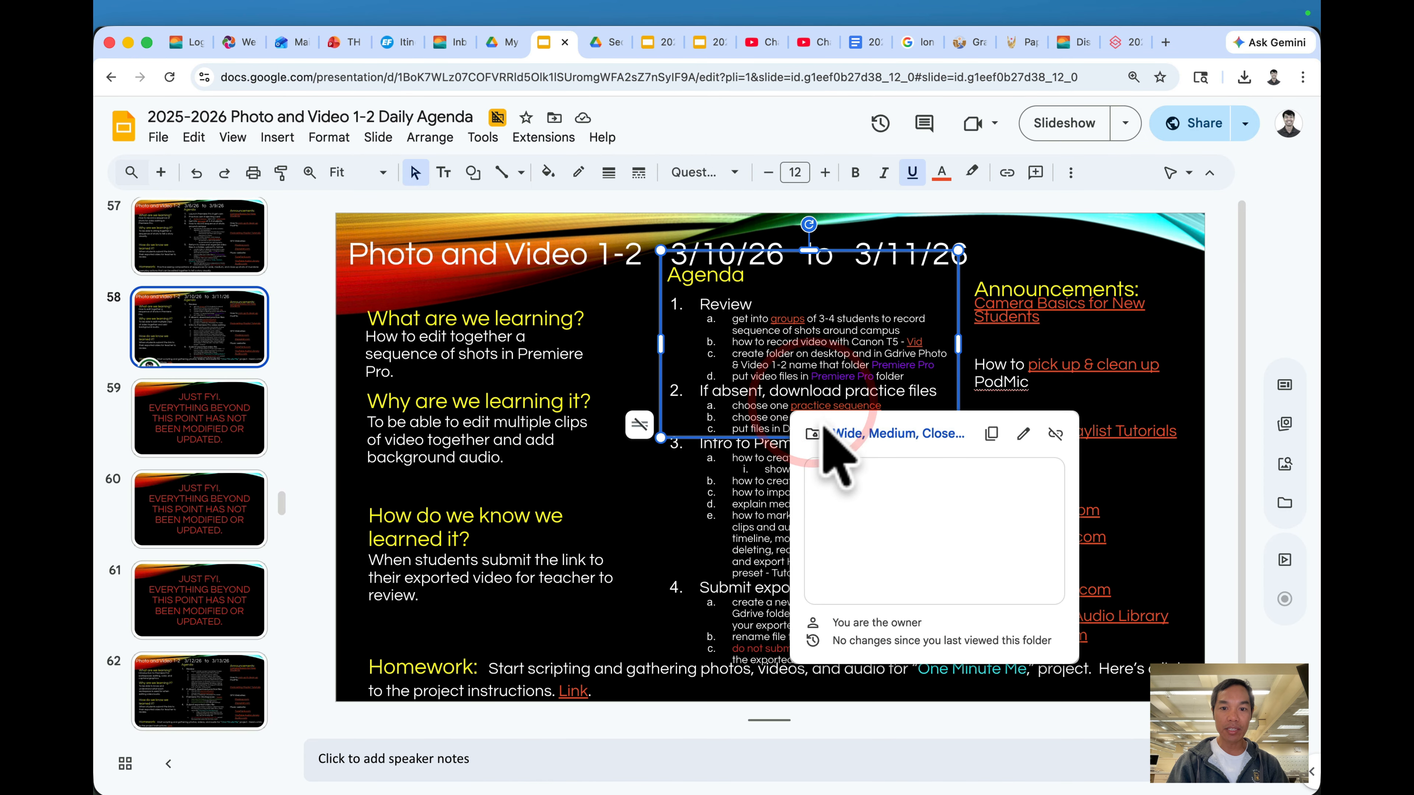
{"action": "left_click", "coordinate": [780, 415]}
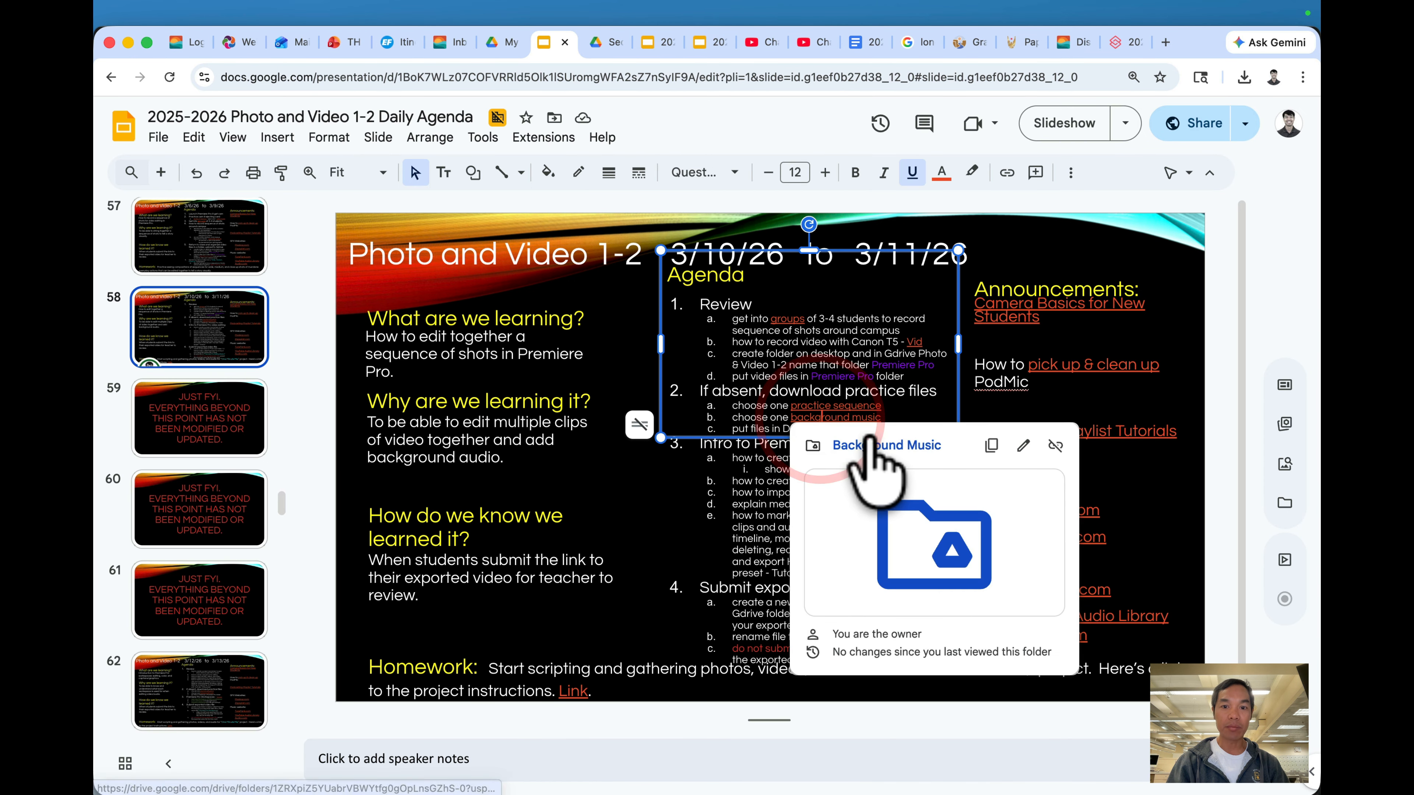
{"action": "left_click", "coordinate": [867, 439]}
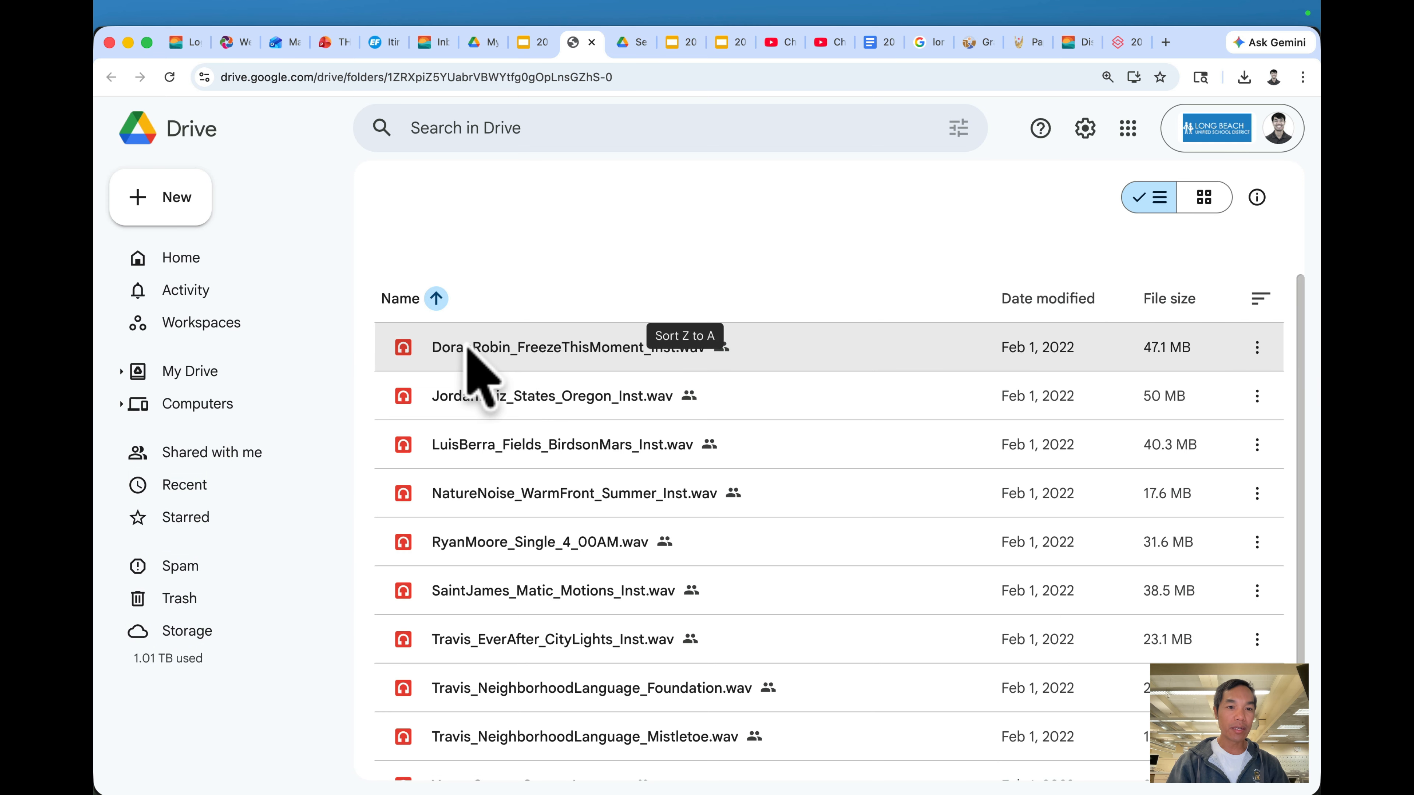
{"action": "right_click", "coordinate": [466, 347]}
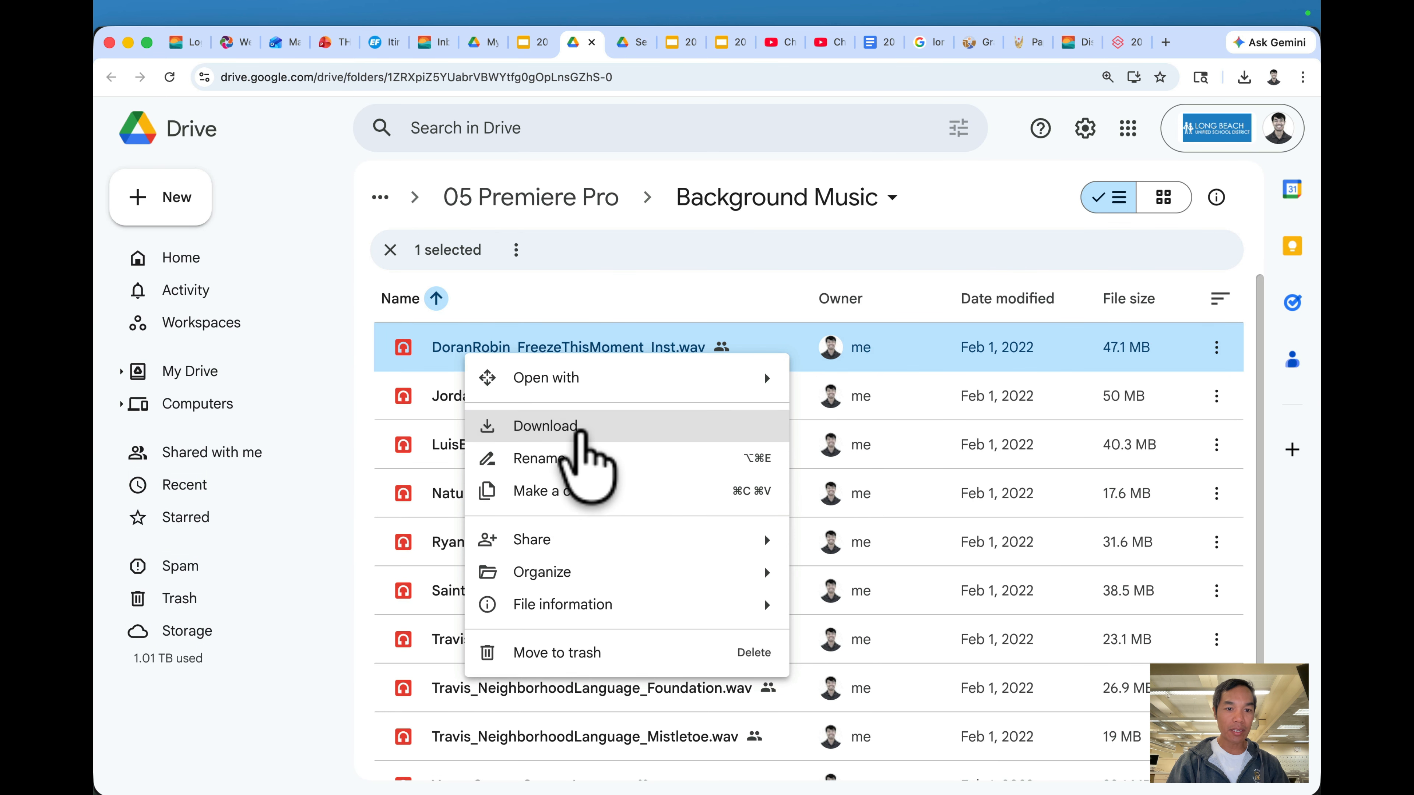
{"action": "left_click", "coordinate": [579, 429]}
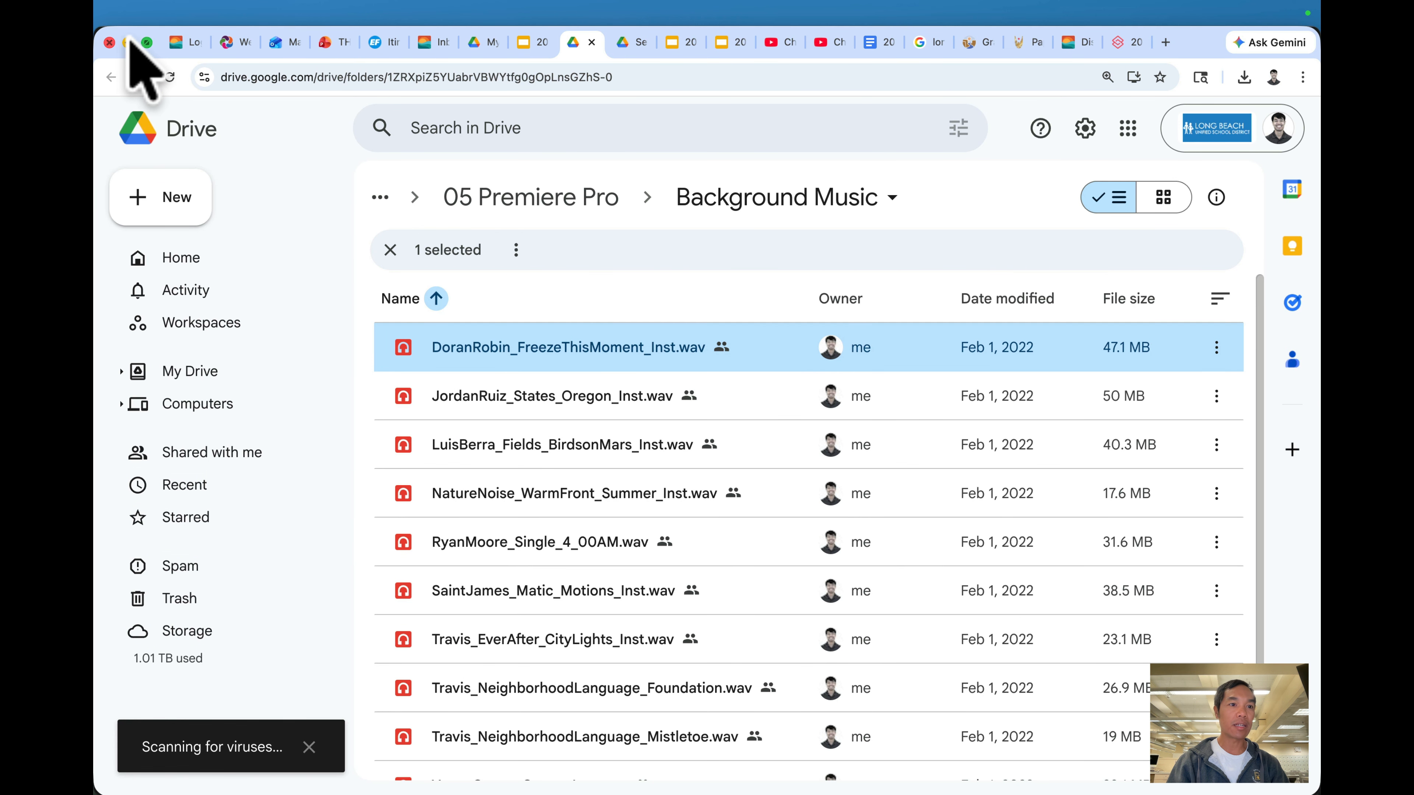
{"action": "left_click", "coordinate": [127, 42]}
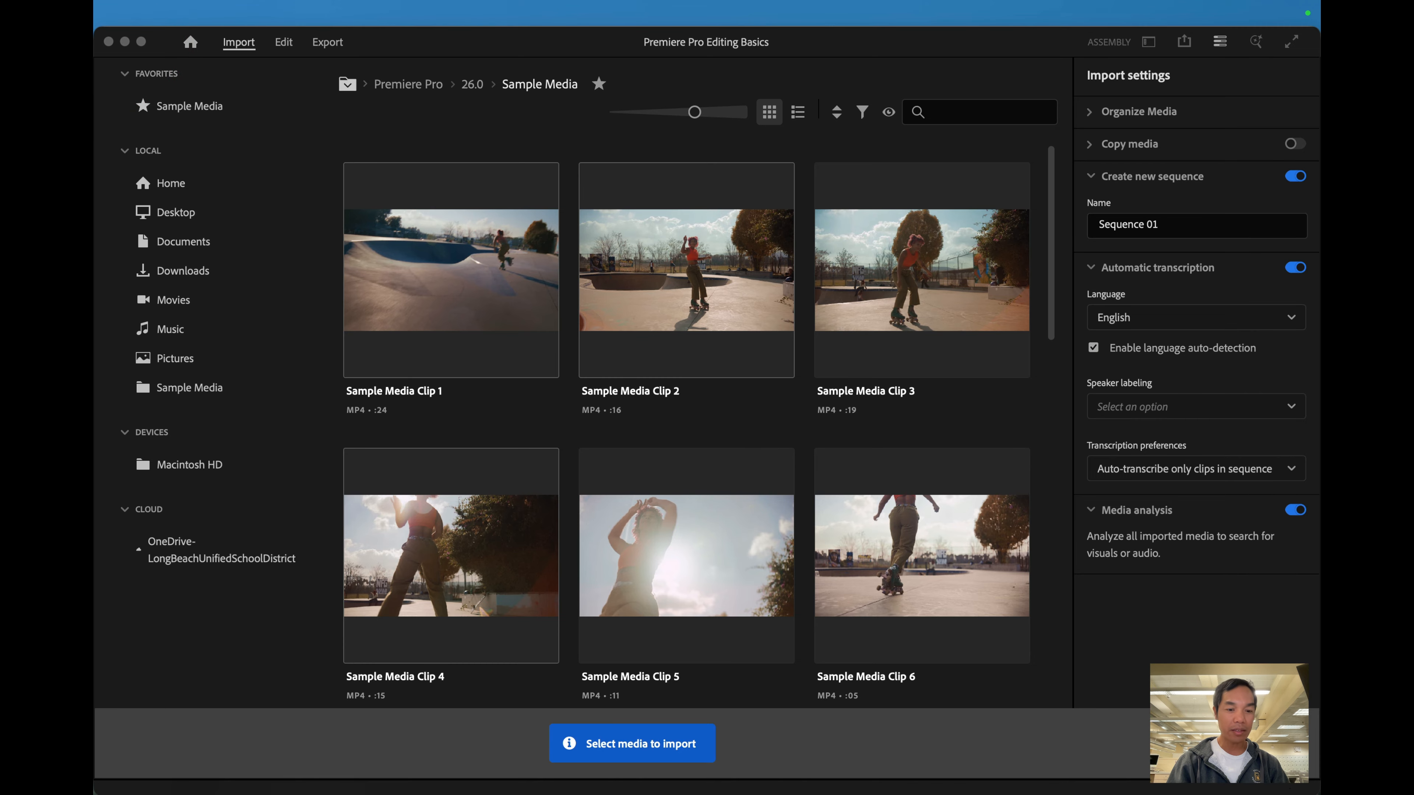
Bring up the Finder window and set it to show the Desktop folder
{"action": "left_click", "coordinate": [151, 749]}
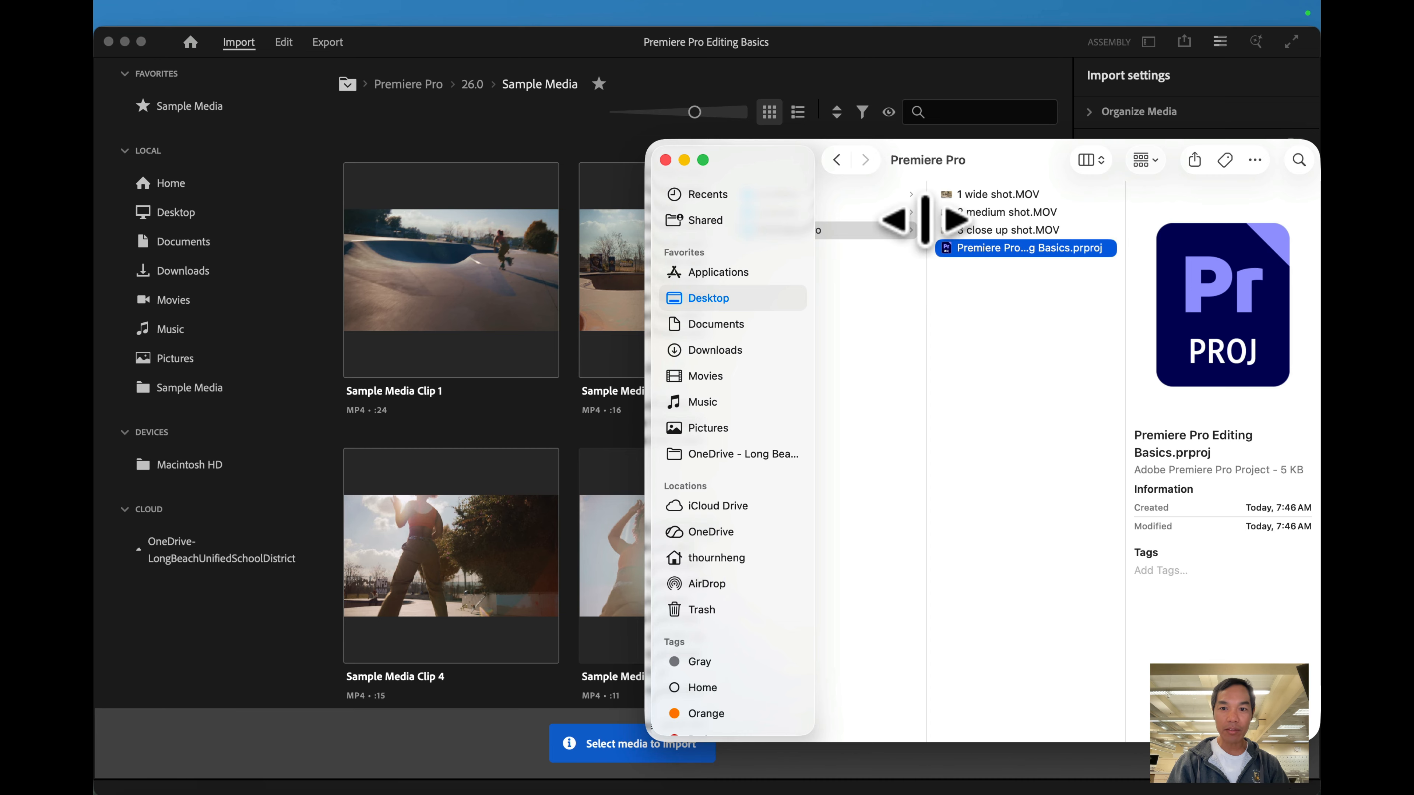
{"action": "scroll", "coordinate": [926, 273], "scroll_direction": "left", "scroll_amount": 6}
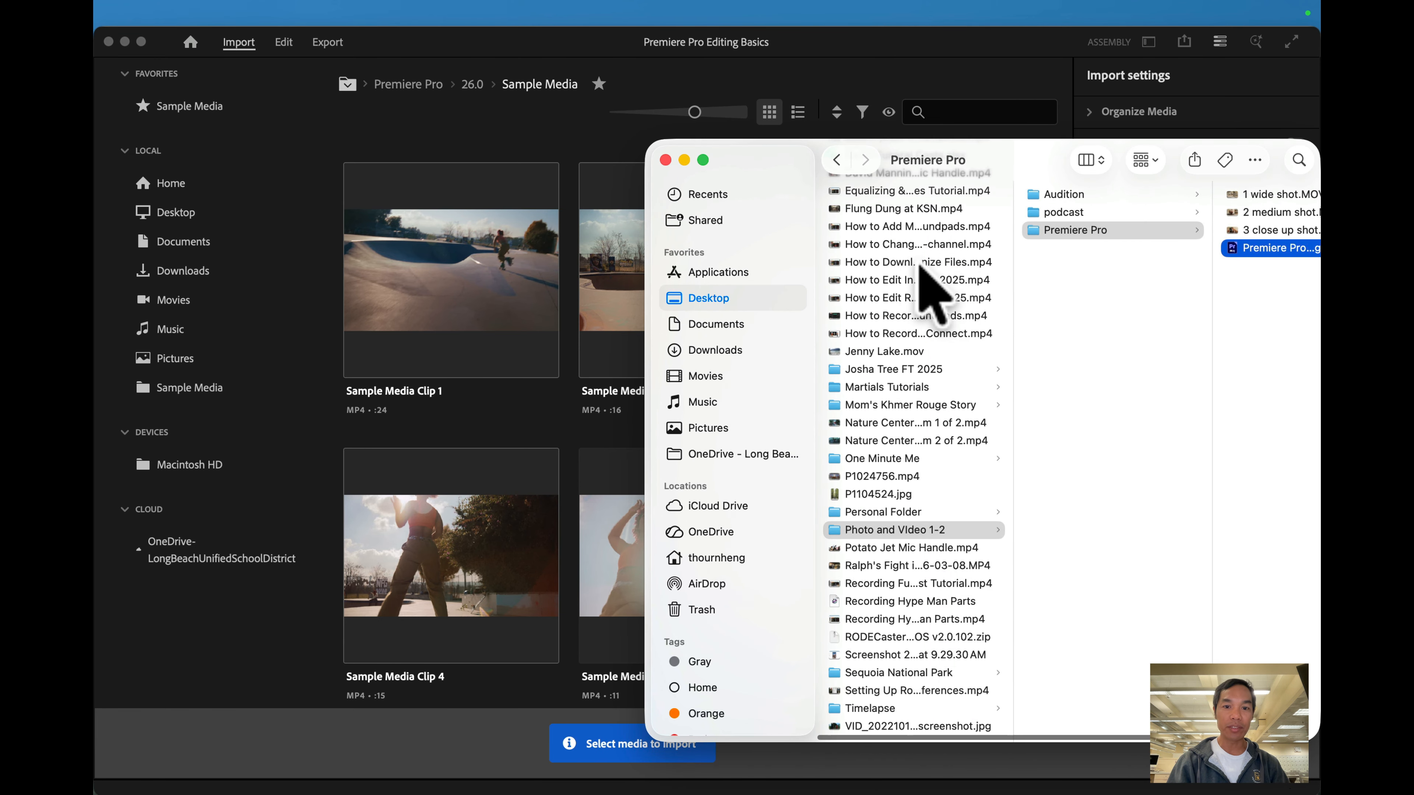
{"action": "left_click", "coordinate": [718, 349]}
{"action": "left_click_drag", "start_coordinate": [868, 218], "coordinate": [723, 336]}
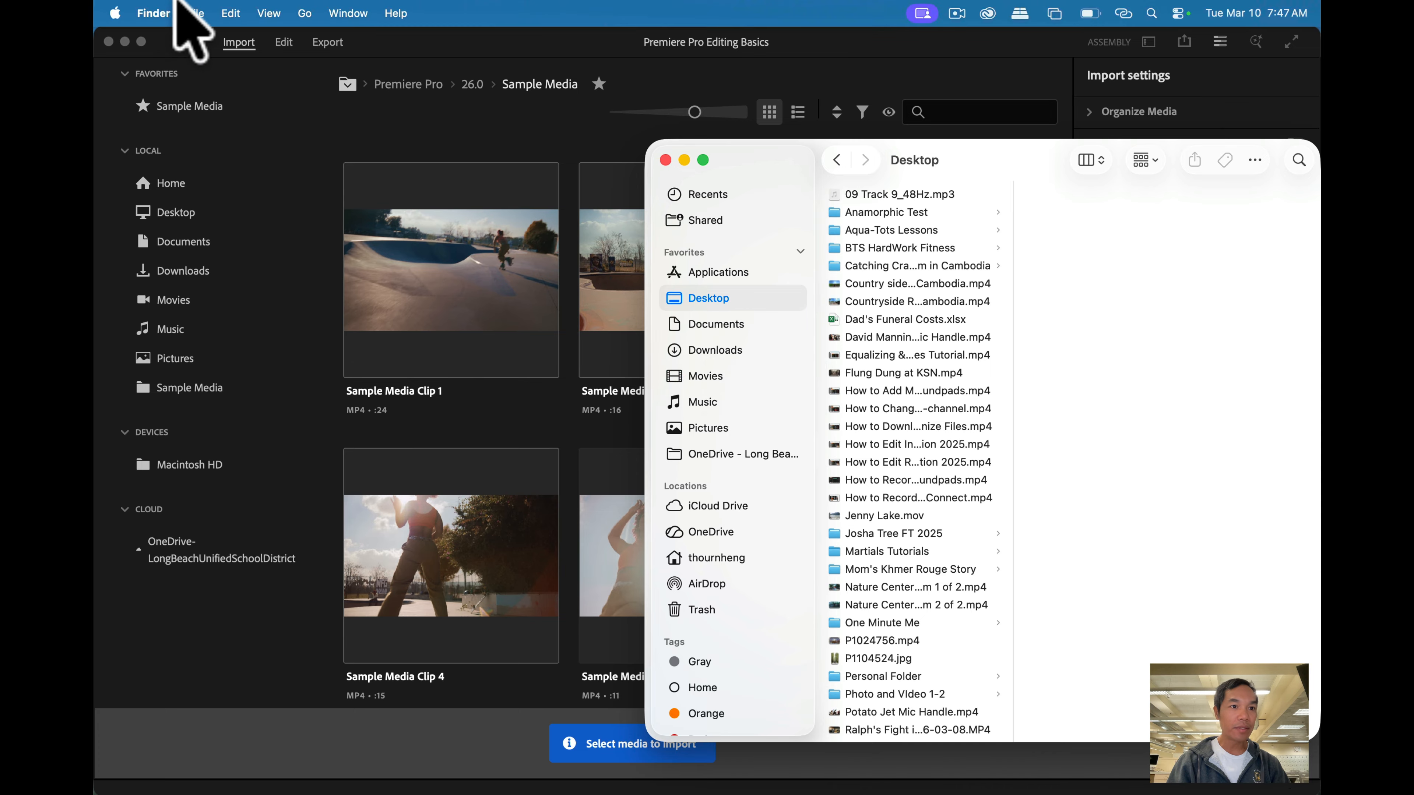
Open a second Finder window and show the Downloads folder in it, beside the Desktop window
{"action": "left_click", "coordinate": [156, 13]}
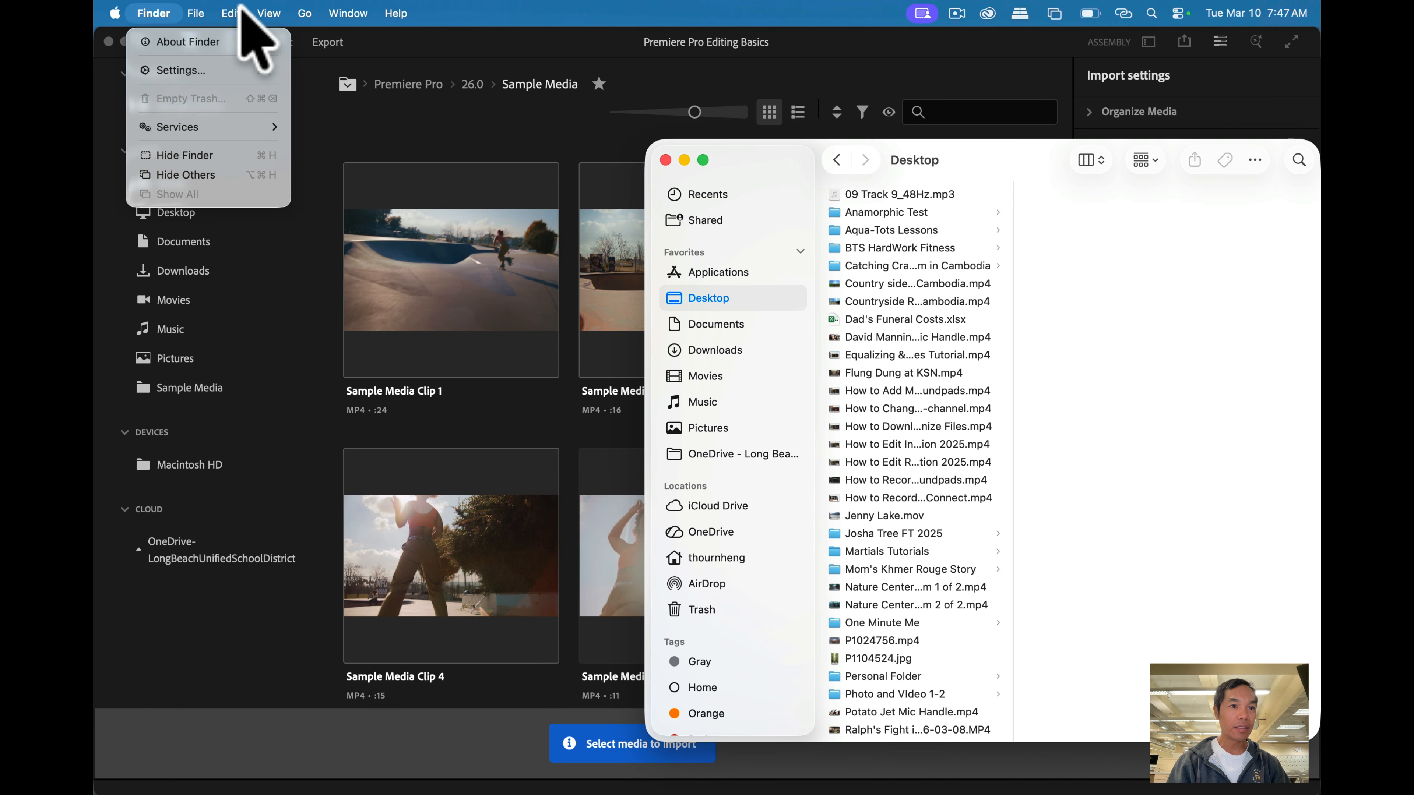
{"action": "mouse_move", "coordinate": [202, 13]}
{"action": "left_click", "coordinate": [207, 38]}
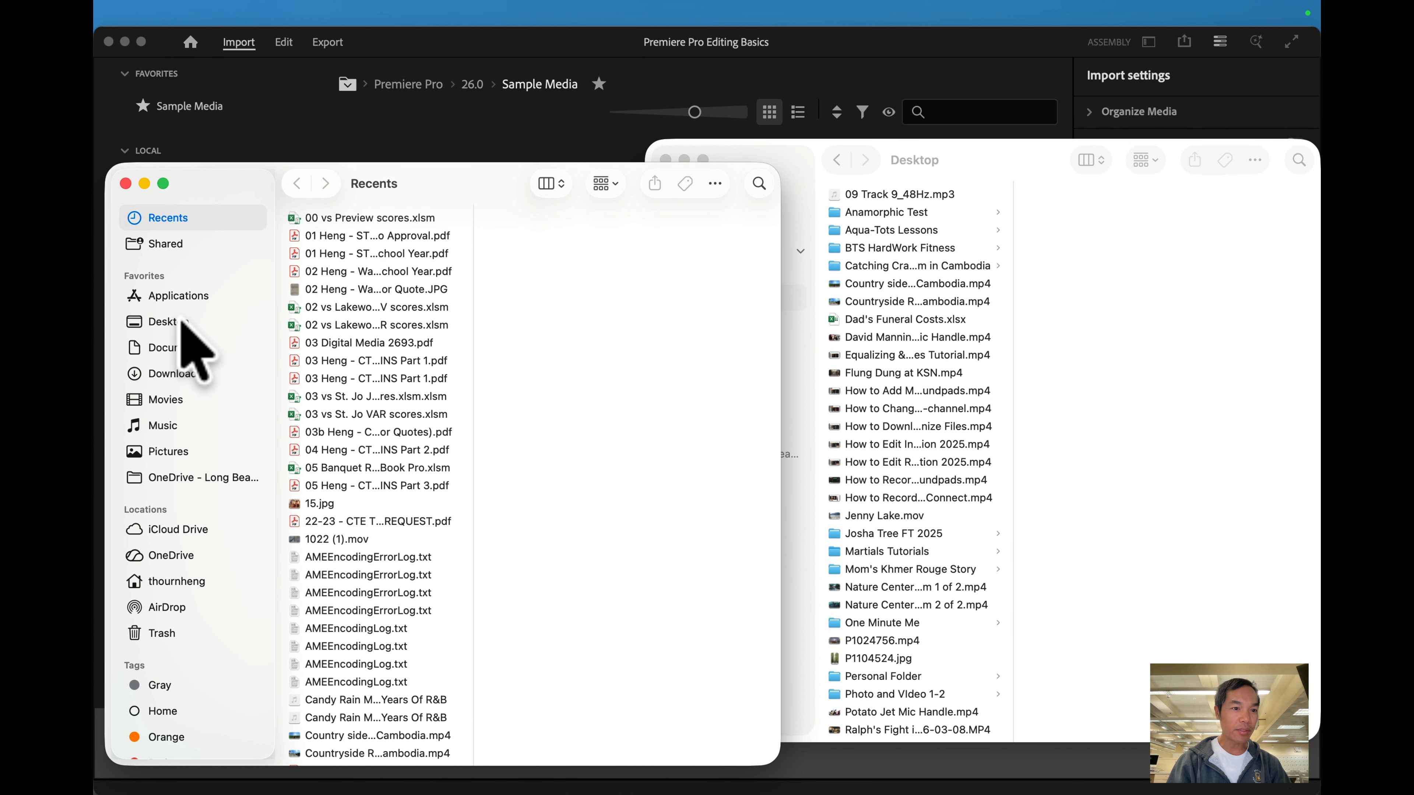
{"action": "left_click", "coordinate": [183, 321]}
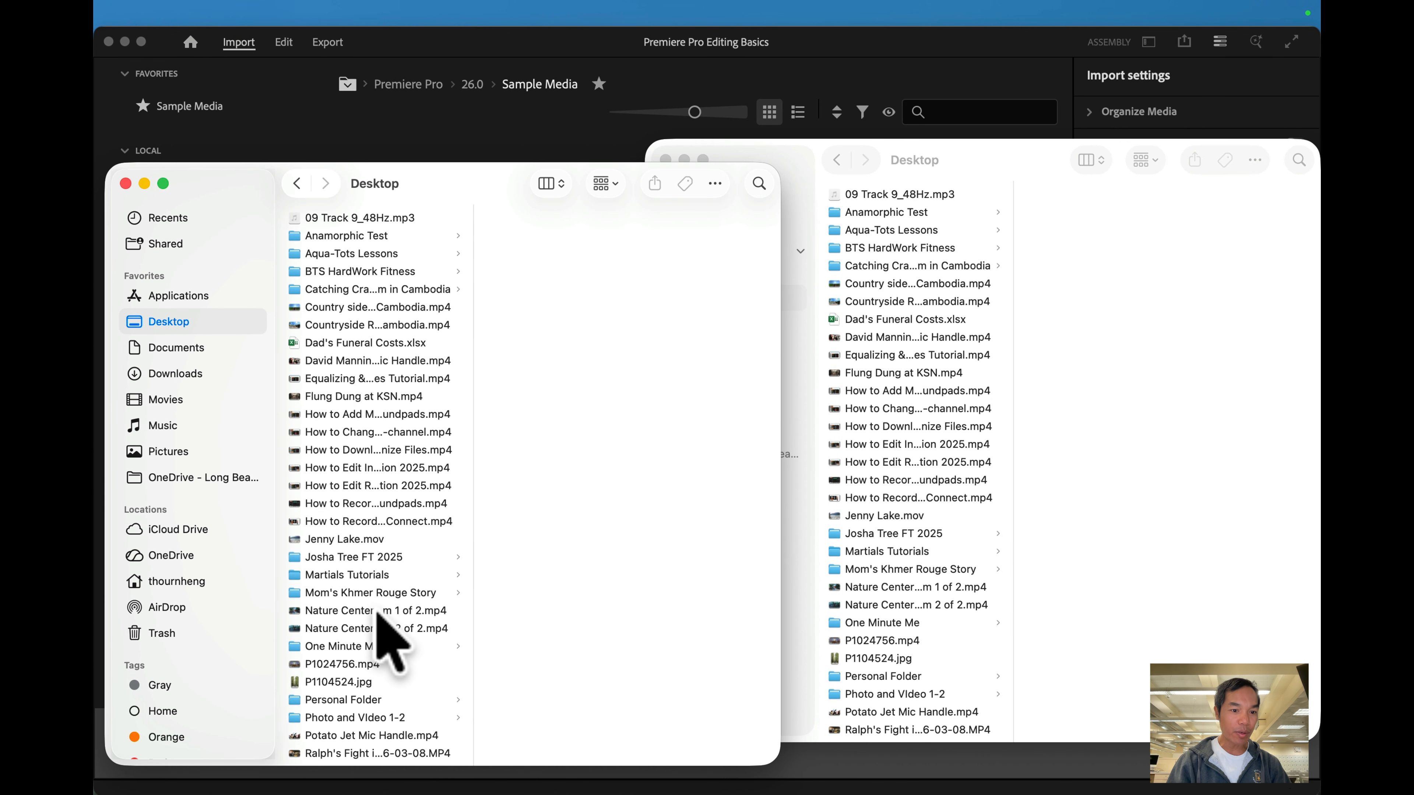
{"action": "left_click", "coordinate": [355, 717]}
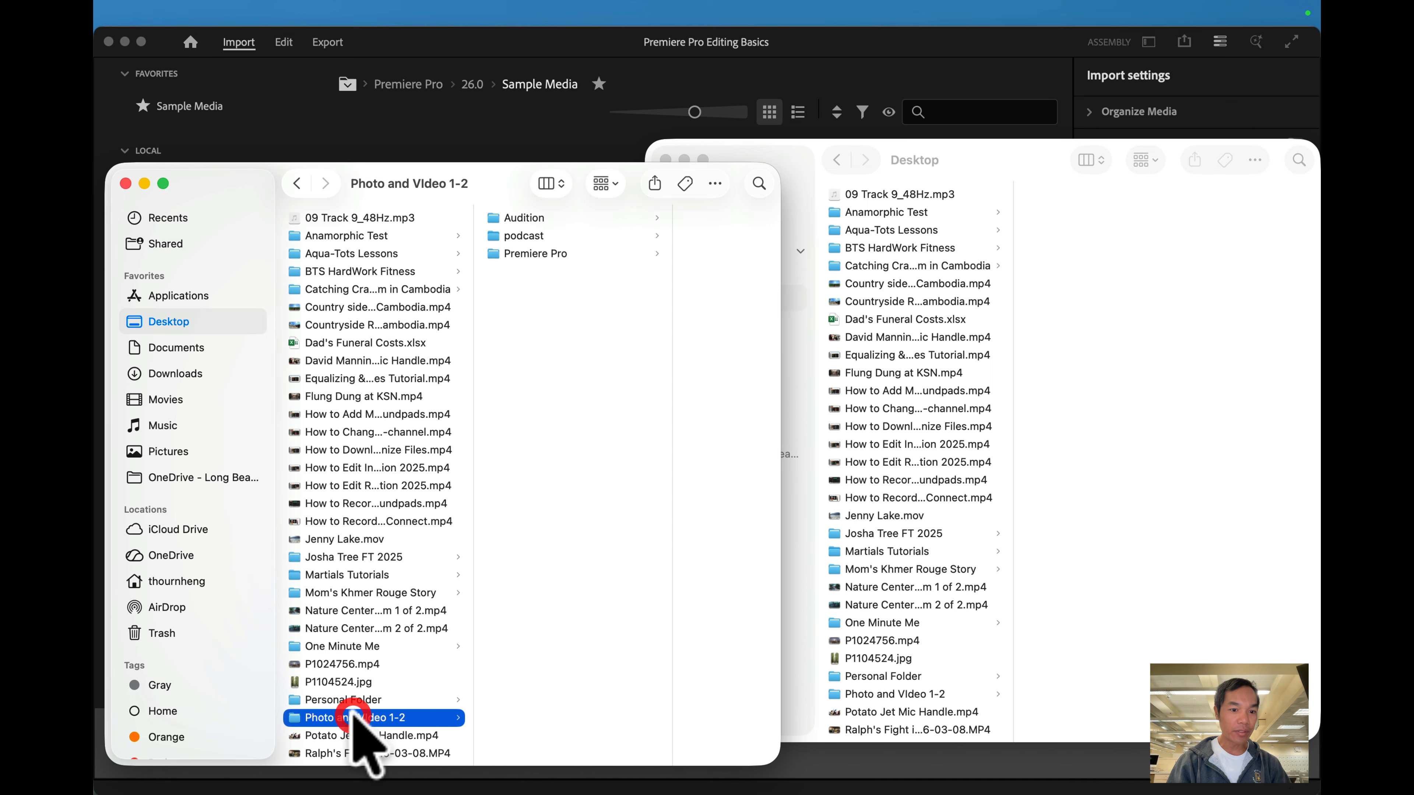
{"action": "left_click", "coordinate": [961, 149]}
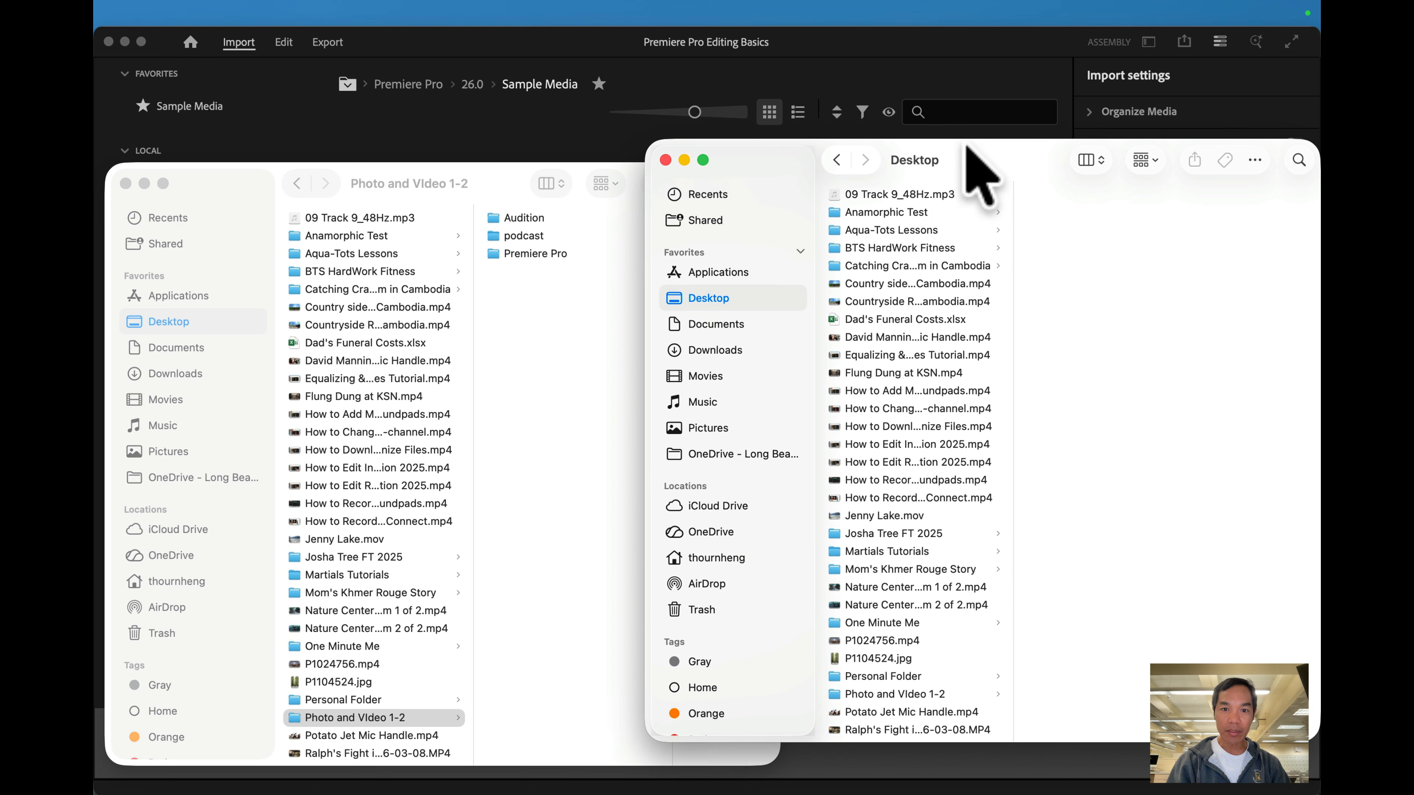
{"action": "left_click", "coordinate": [180, 373]}
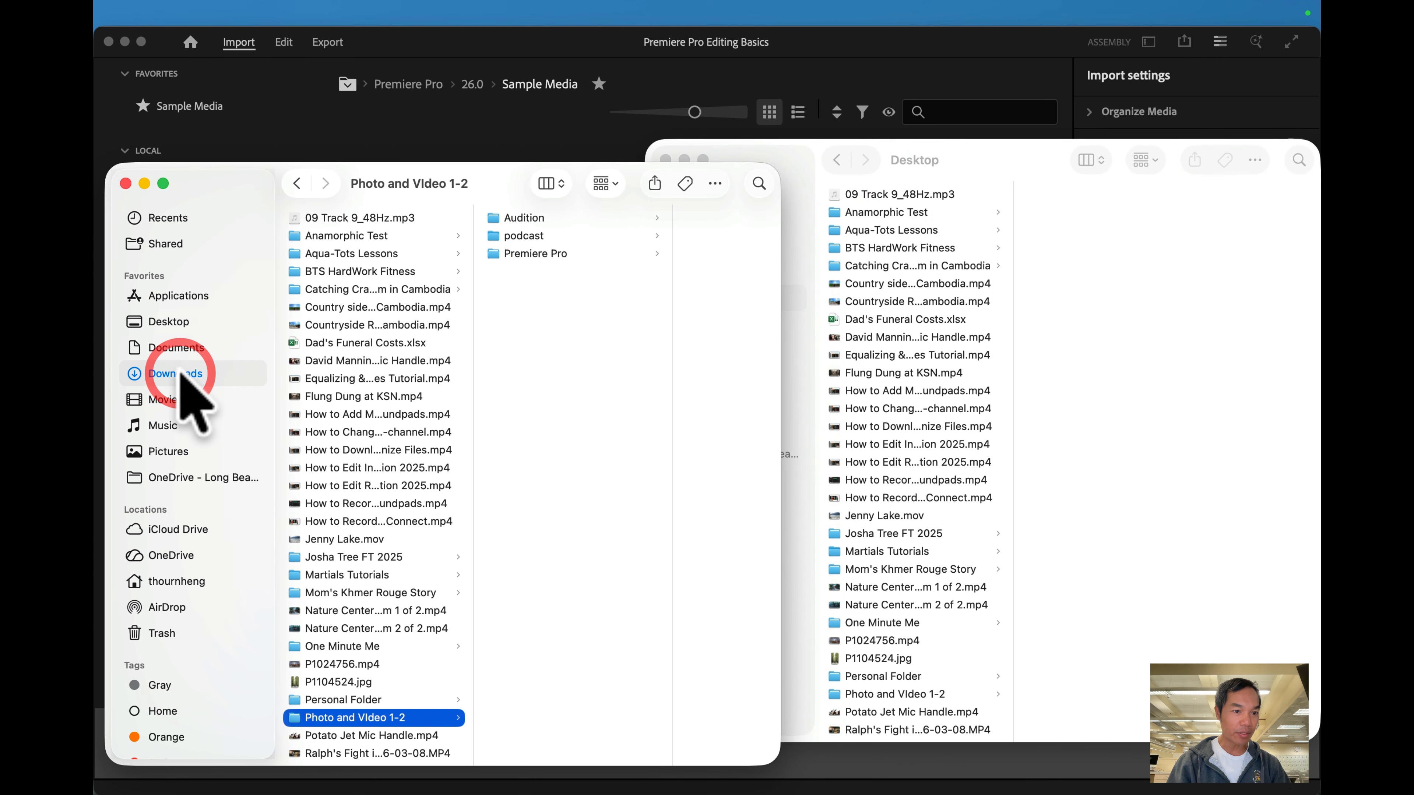
Move DoranRobin_FreezeThisMoment_Inst.wav from Downloads into the "Premiere Pro" folder inside "Photo and VIdeo 1-2" on the Desktop
{"action": "left_click", "coordinate": [977, 150]}
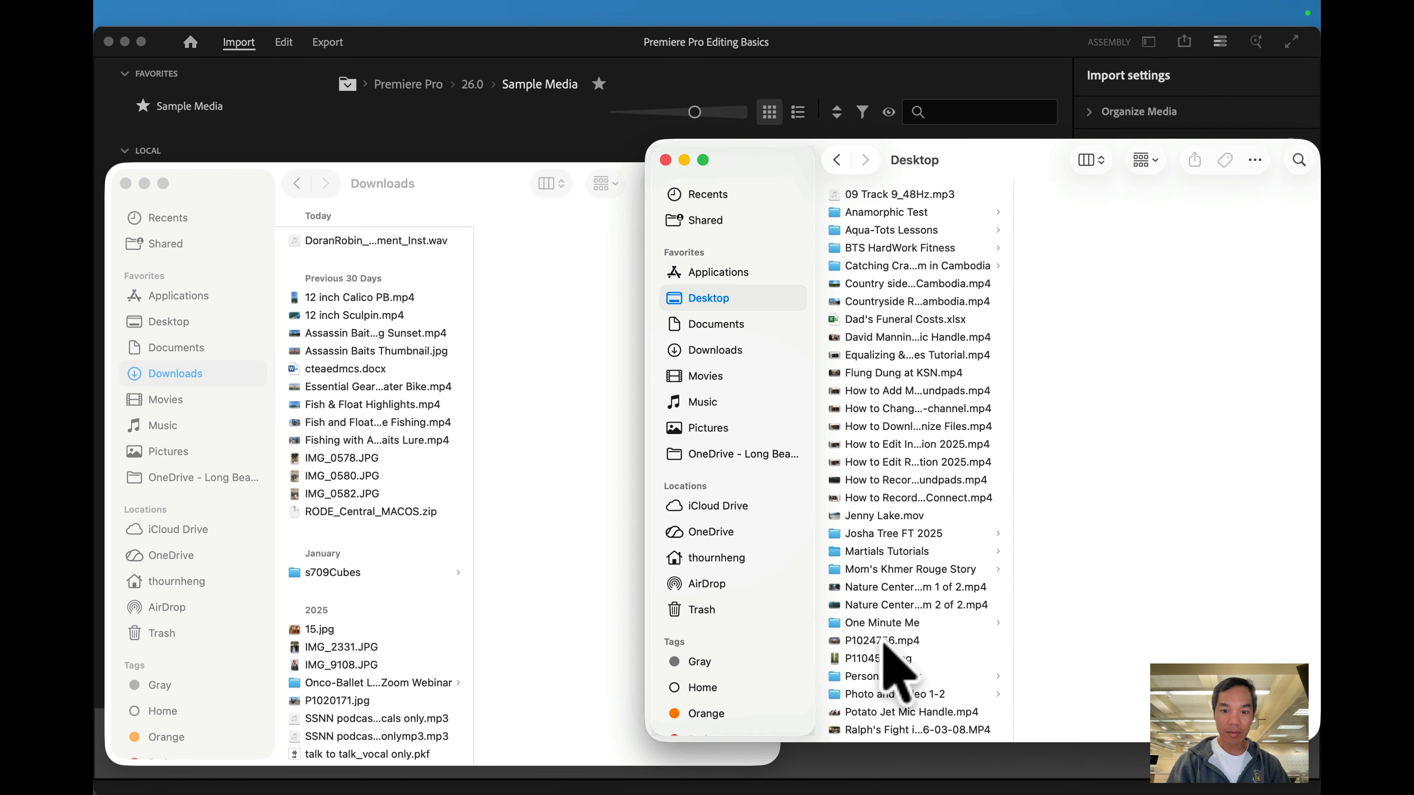
{"action": "left_click", "coordinate": [873, 694]}
{"action": "left_click", "coordinate": [1057, 229]}
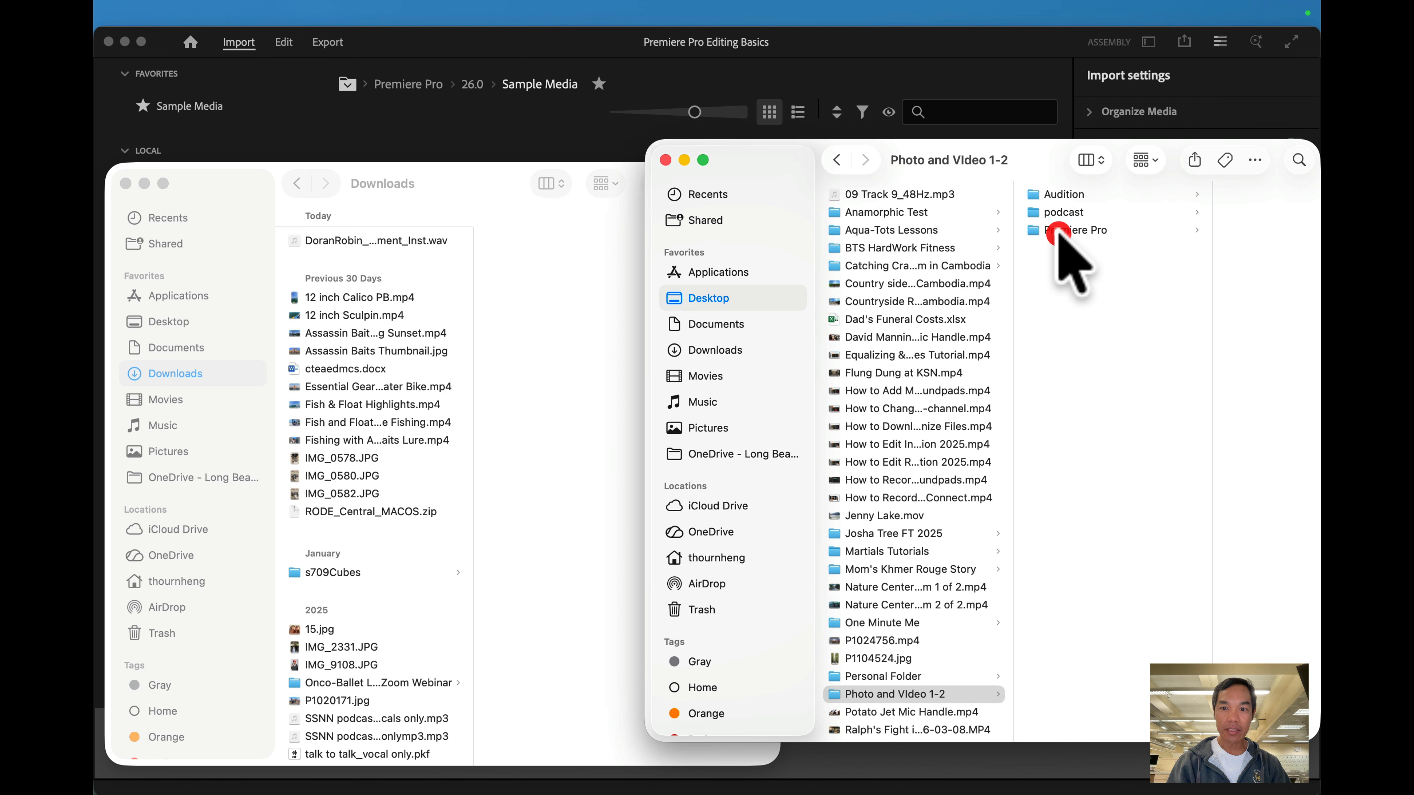
{"action": "left_click_drag", "start_coordinate": [341, 239], "coordinate": [1210, 289]}
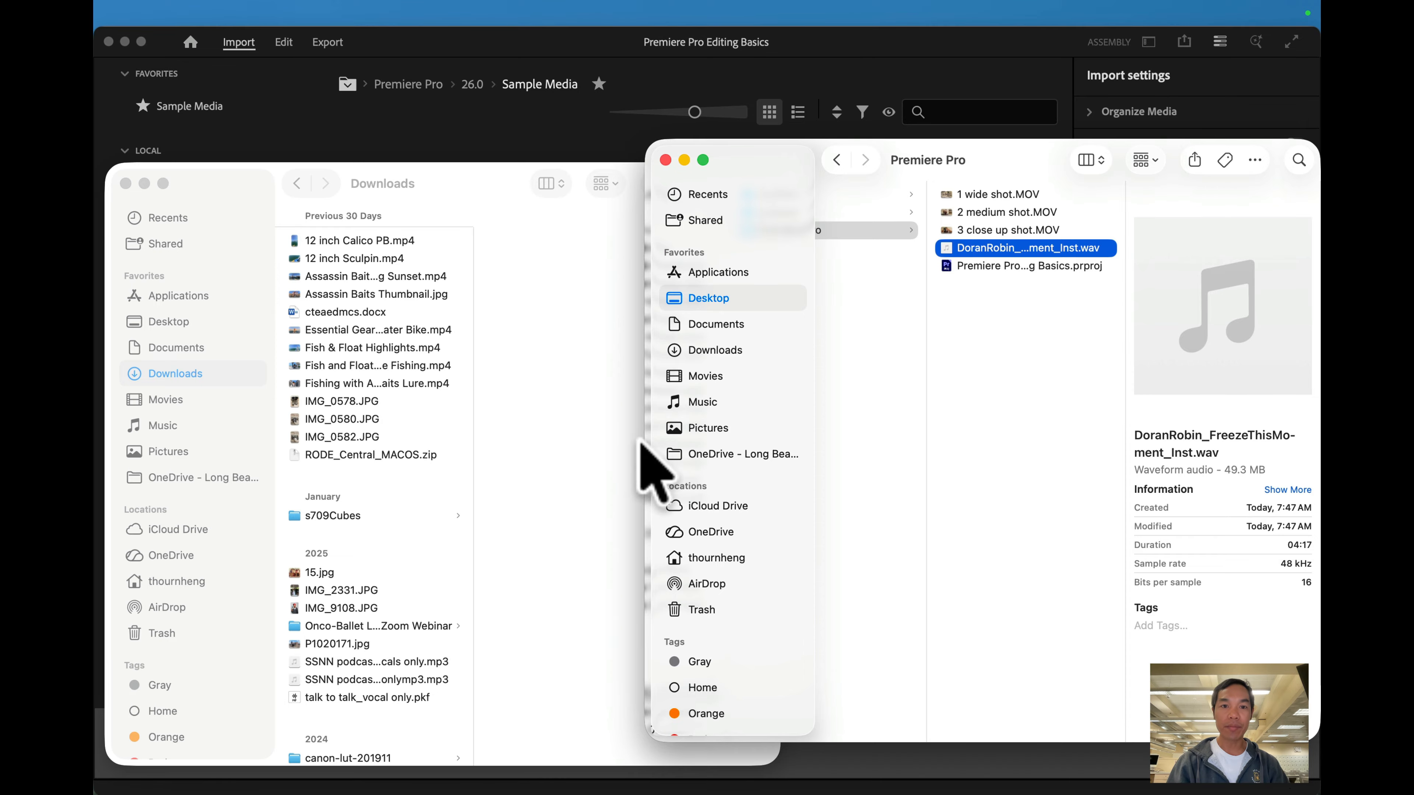
Check the three video clips and the music file in the "Premiere Pro" folder in Finder, and return to Premiere Pro
{"action": "left_click", "coordinate": [812, 83]}
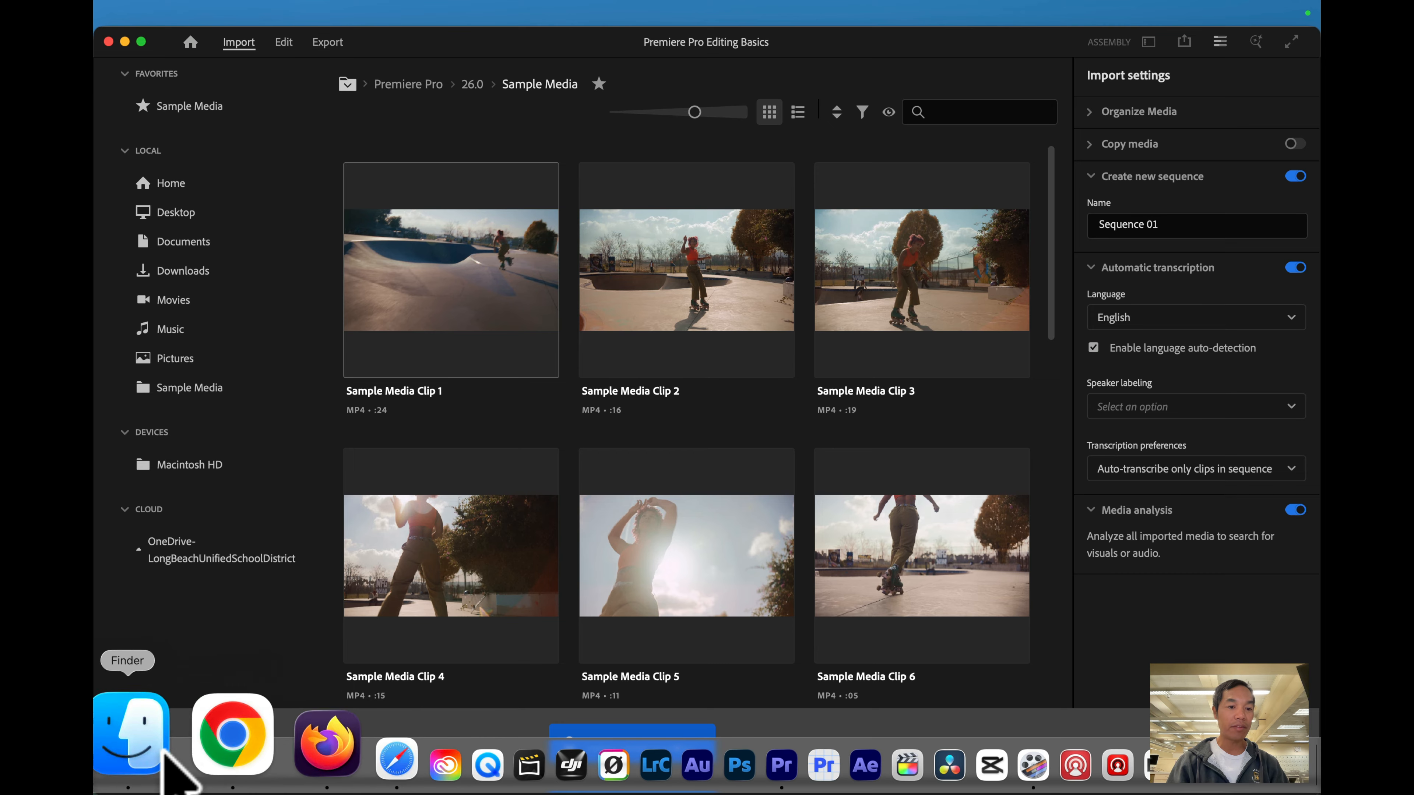
{"action": "left_click", "coordinate": [125, 739]}
{"action": "left_click", "coordinate": [955, 193]}
{"action": "left_click", "coordinate": [955, 211]}
{"action": "left_click", "coordinate": [955, 229]}
{"action": "left_click", "coordinate": [955, 248]}
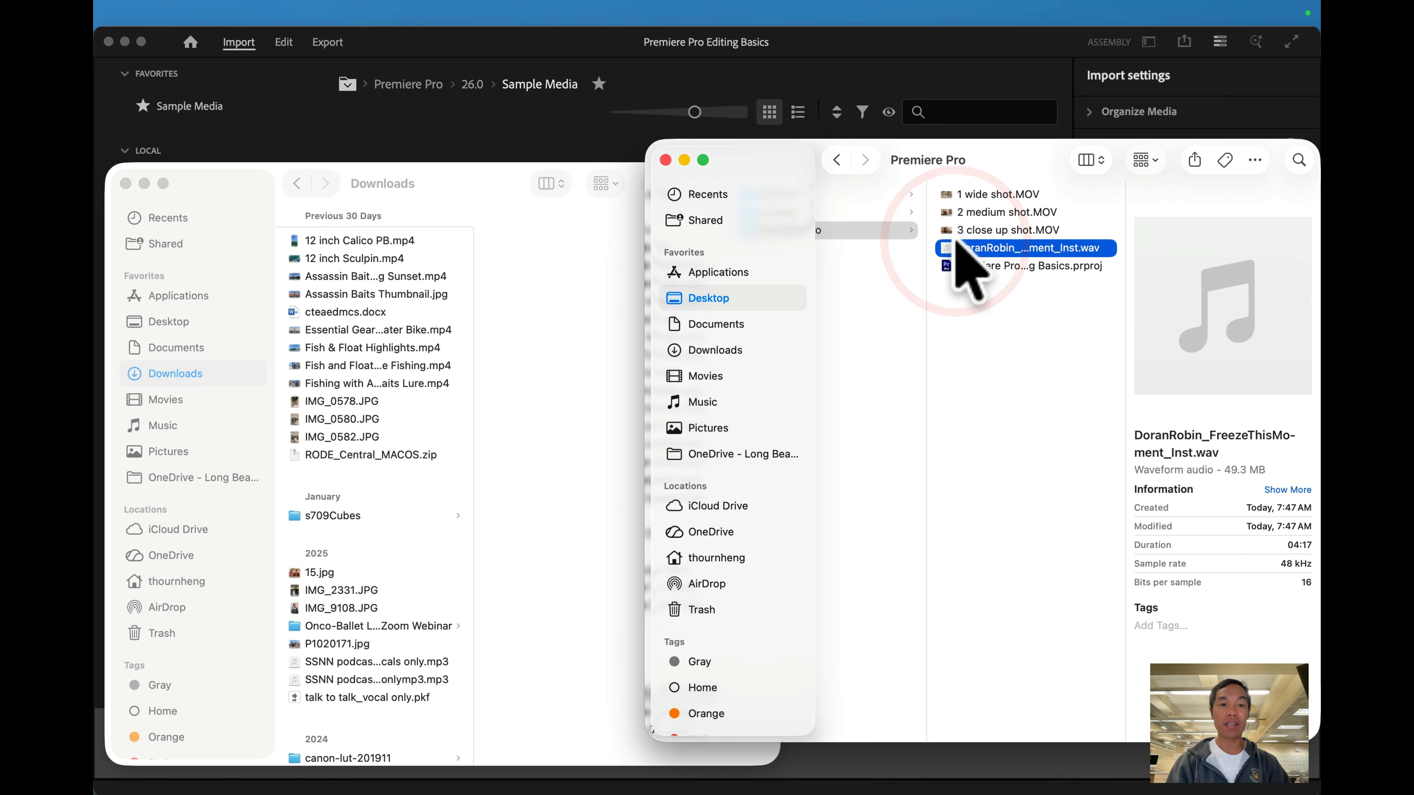
{"action": "left_click", "coordinate": [454, 122]}
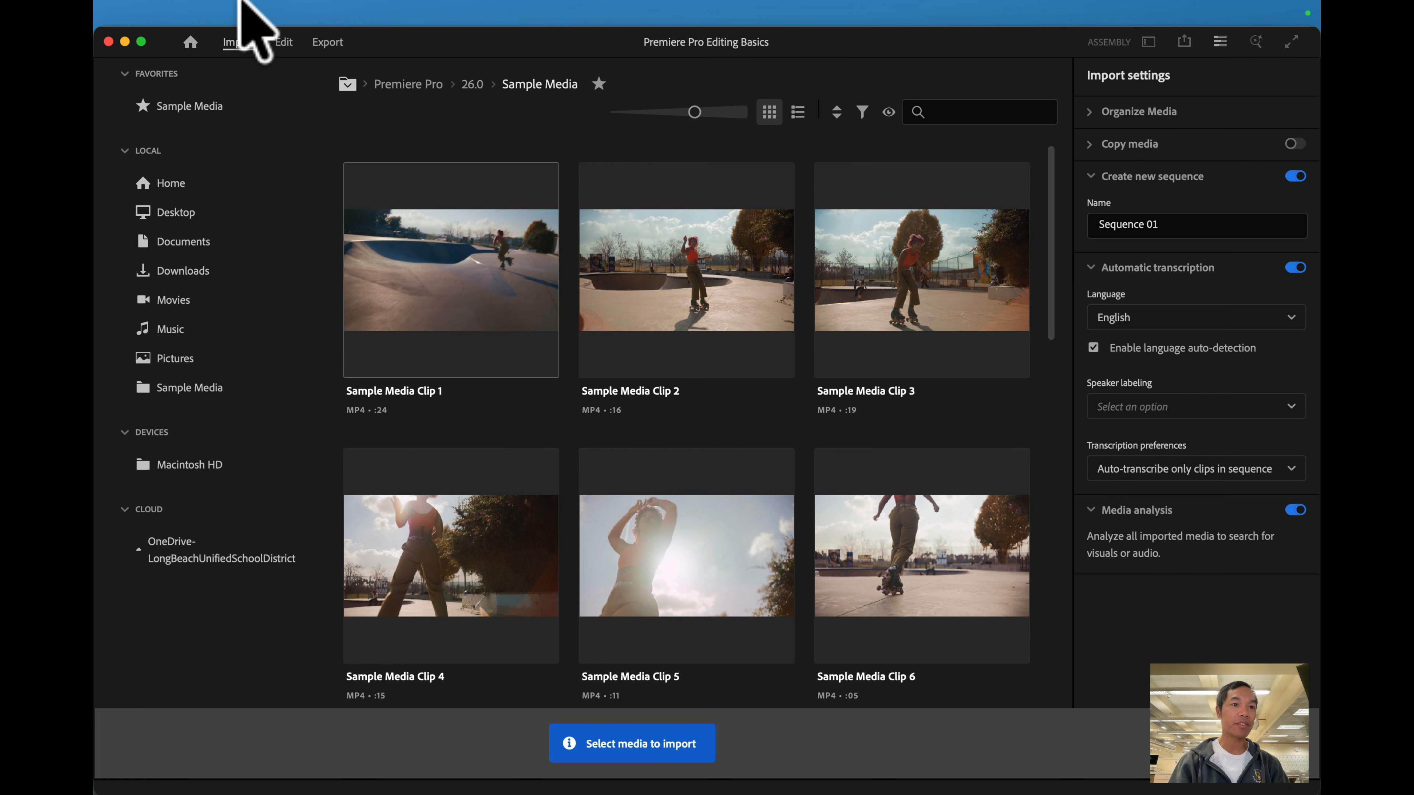
Switch from the import page to the Edit page without importing media, and look through the Adobe Stock categories there
{"action": "mouse_move", "coordinate": [248, 3]}
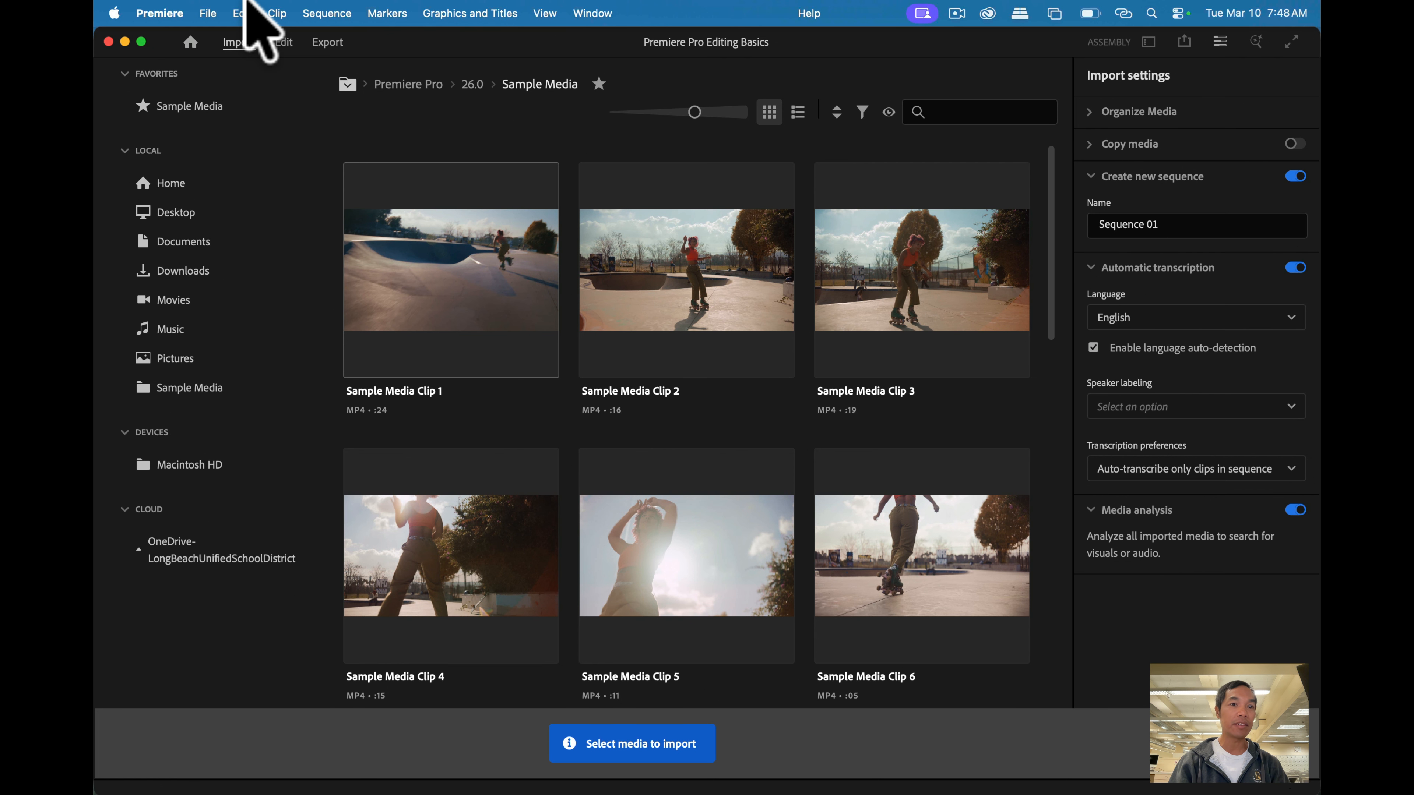
{"action": "left_click", "coordinate": [284, 43]}
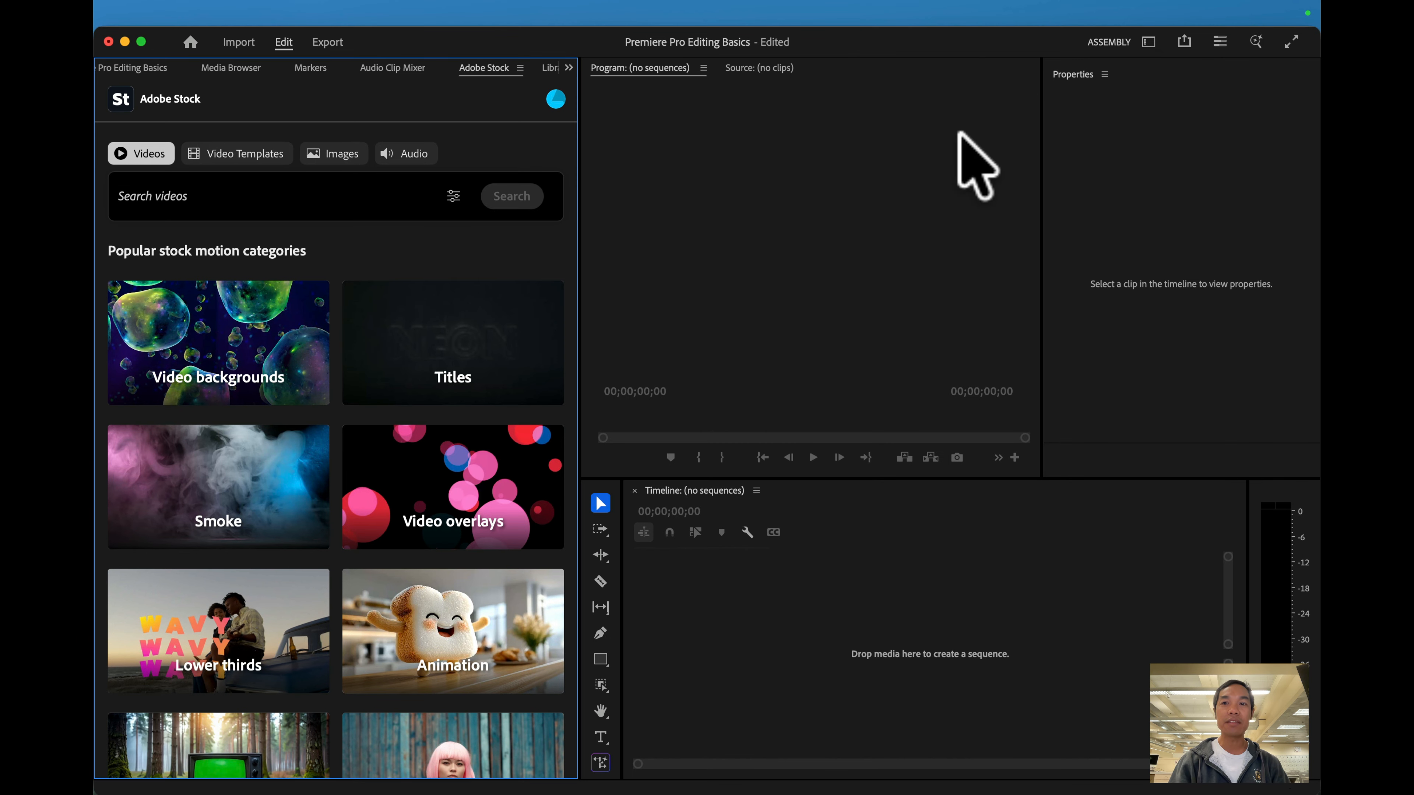
{"action": "scroll", "coordinate": [196, 609], "scroll_direction": "down", "scroll_amount": 6}
{"action": "scroll", "coordinate": [364, 557], "scroll_direction": "down", "scroll_amount": 4}
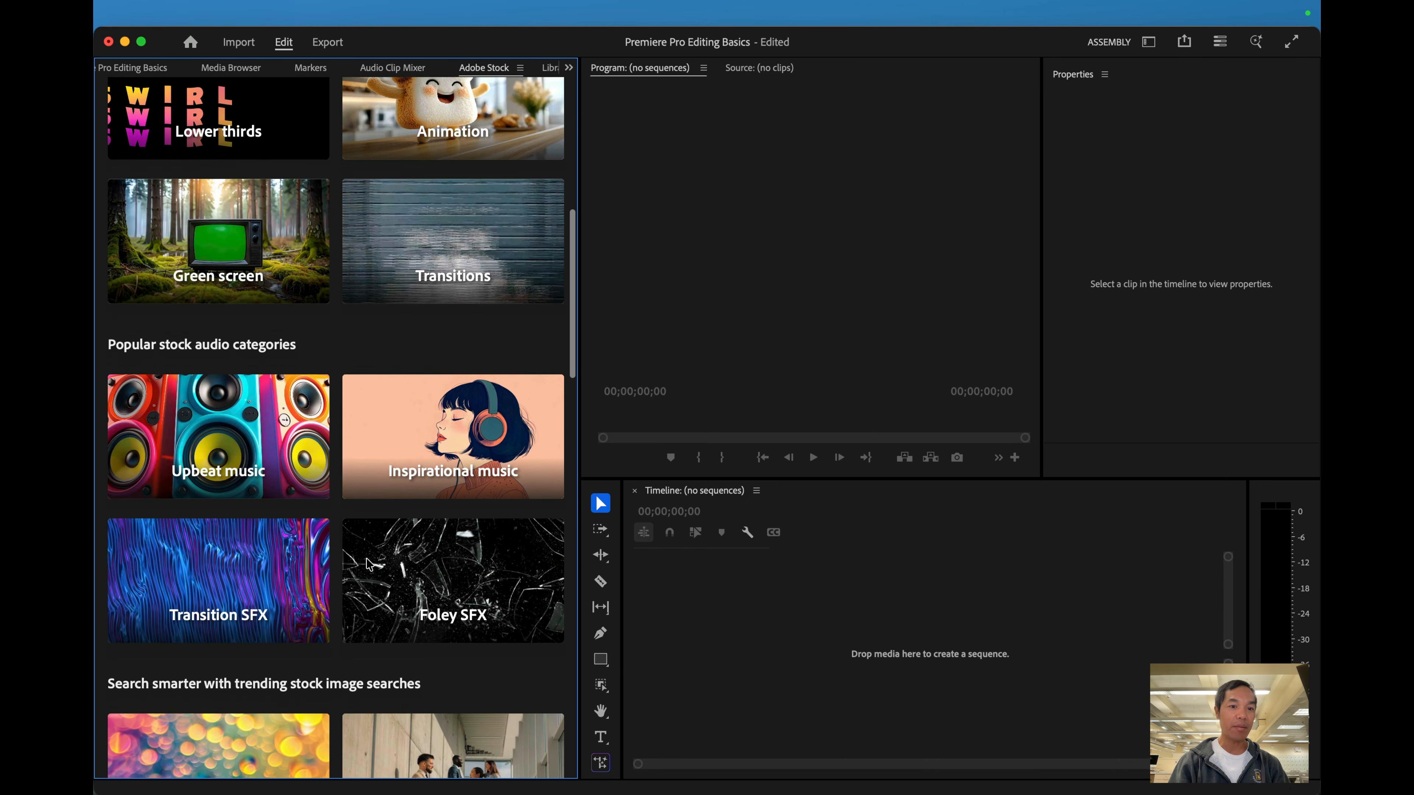
{"action": "scroll", "coordinate": [379, 379], "scroll_direction": "up", "scroll_amount": 14}
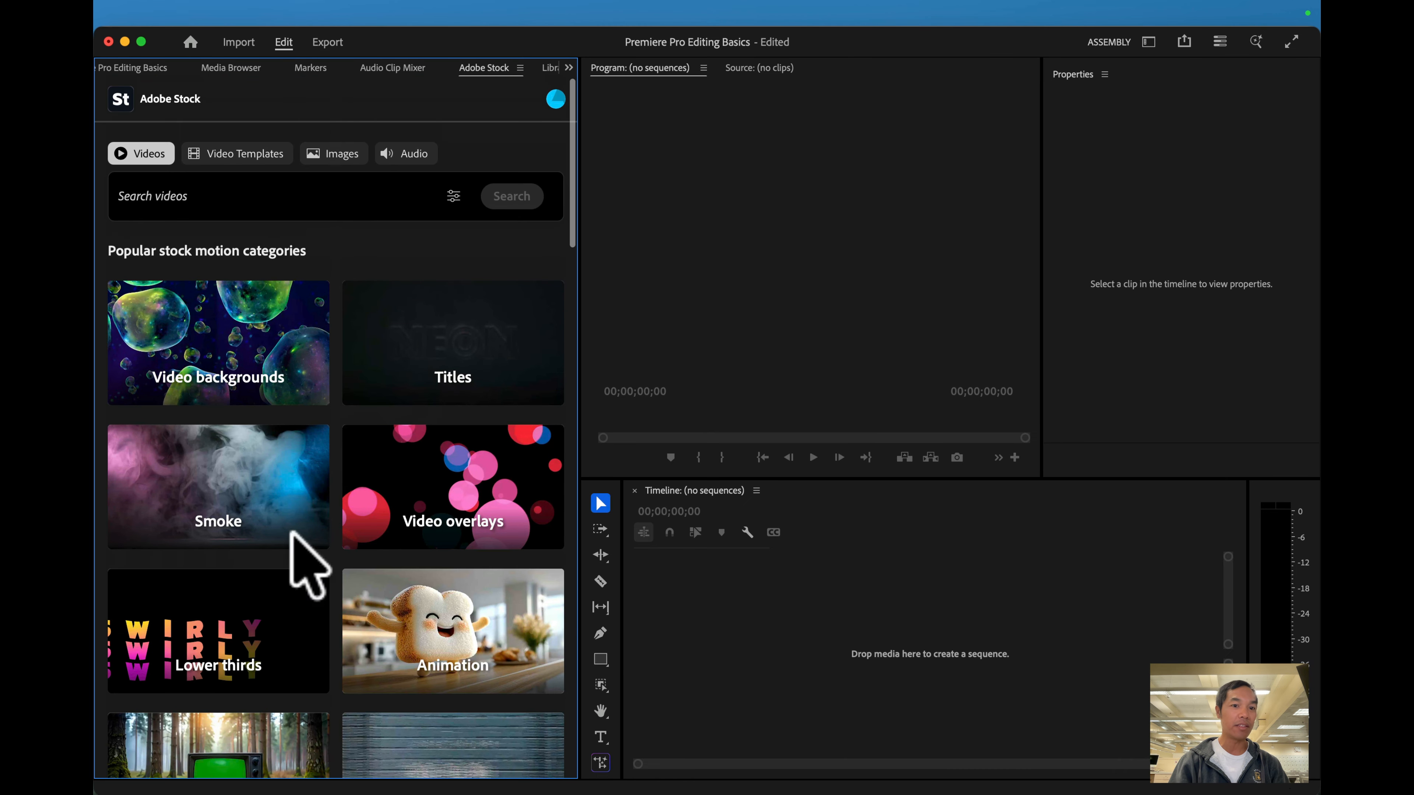
Change the workspace from Assembly to Editing and reset it to its saved layout
{"action": "left_click", "coordinate": [1150, 42]}
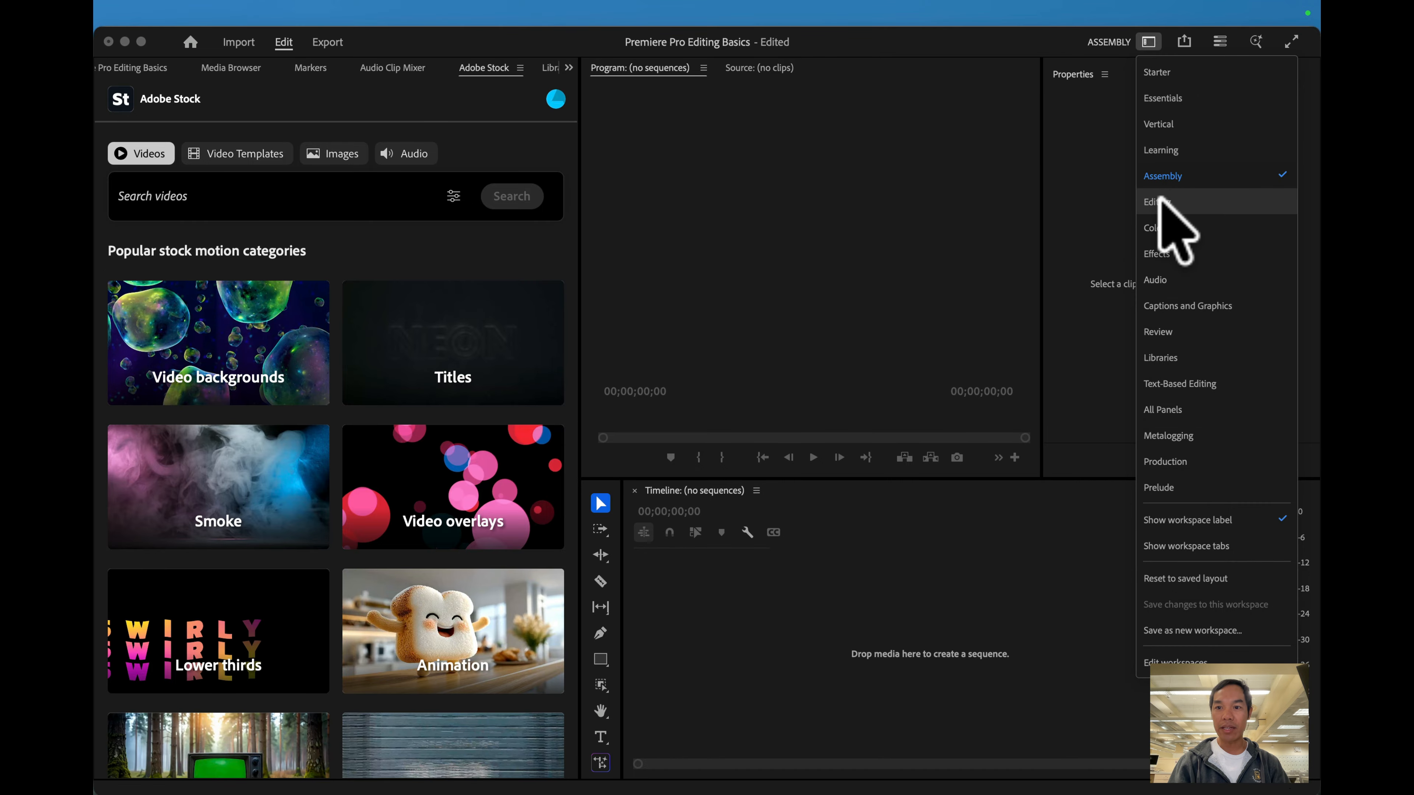
{"action": "left_click", "coordinate": [1149, 43]}
{"action": "left_click", "coordinate": [1149, 44]}
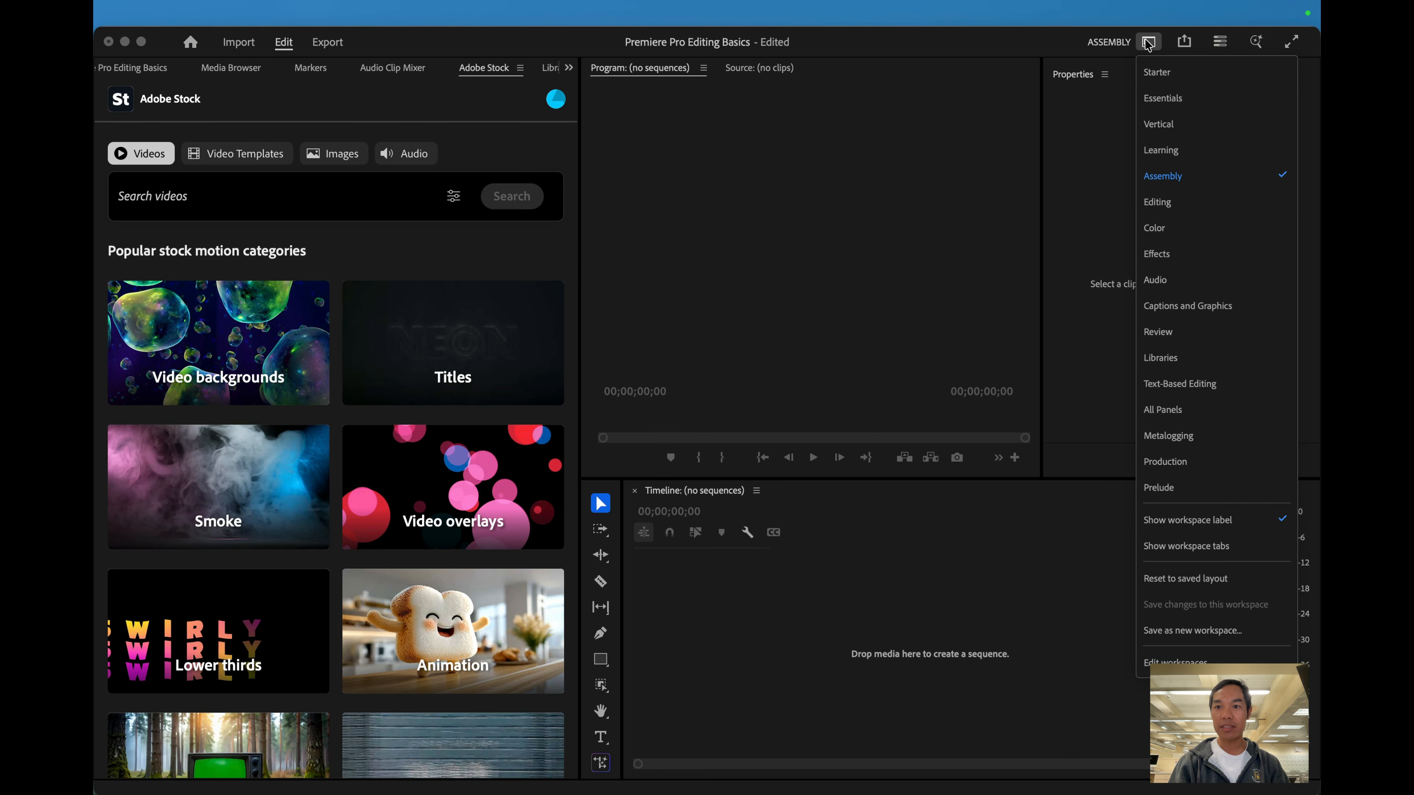
{"action": "left_click", "coordinate": [1159, 202]}
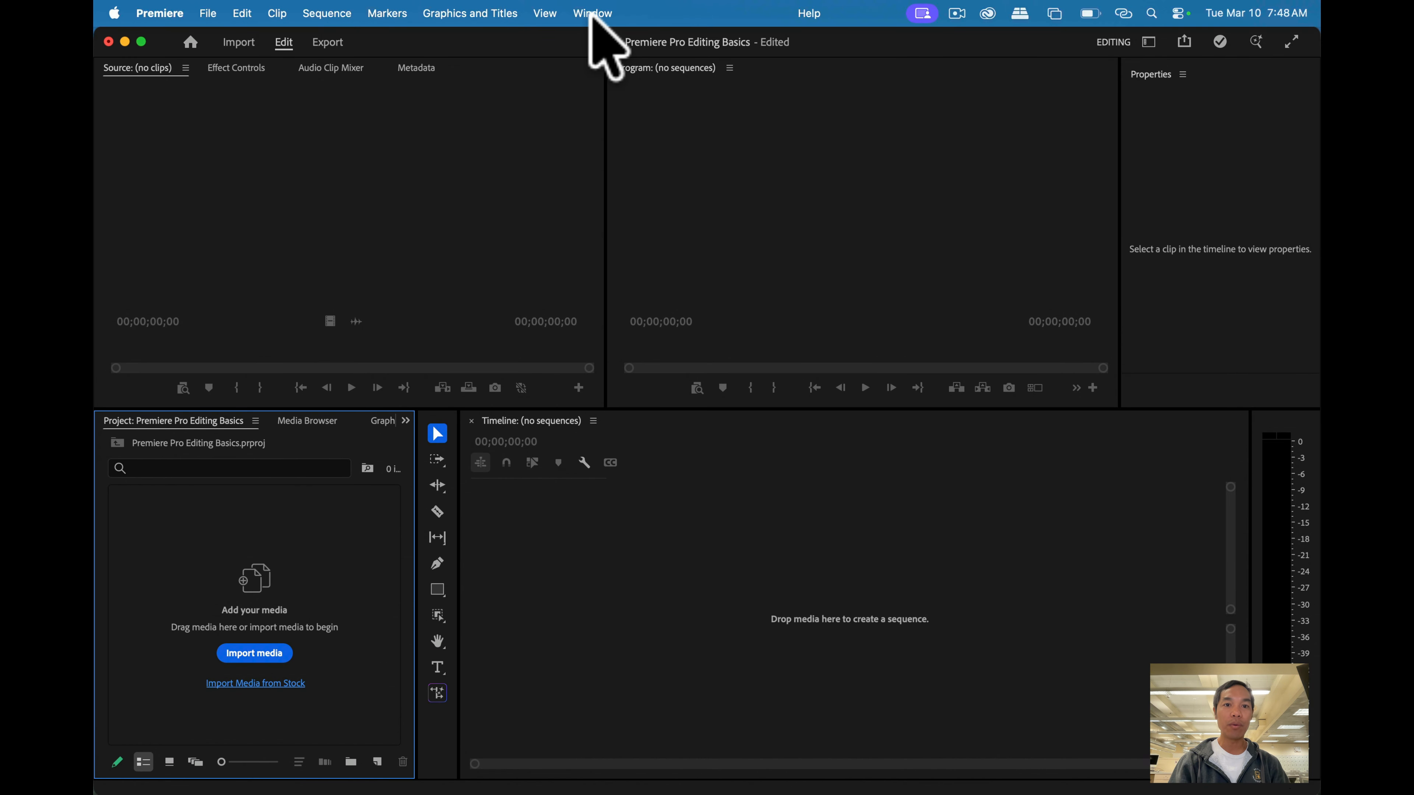
{"action": "left_click", "coordinate": [591, 14]}
{"action": "mouse_move", "coordinate": [746, 42]}
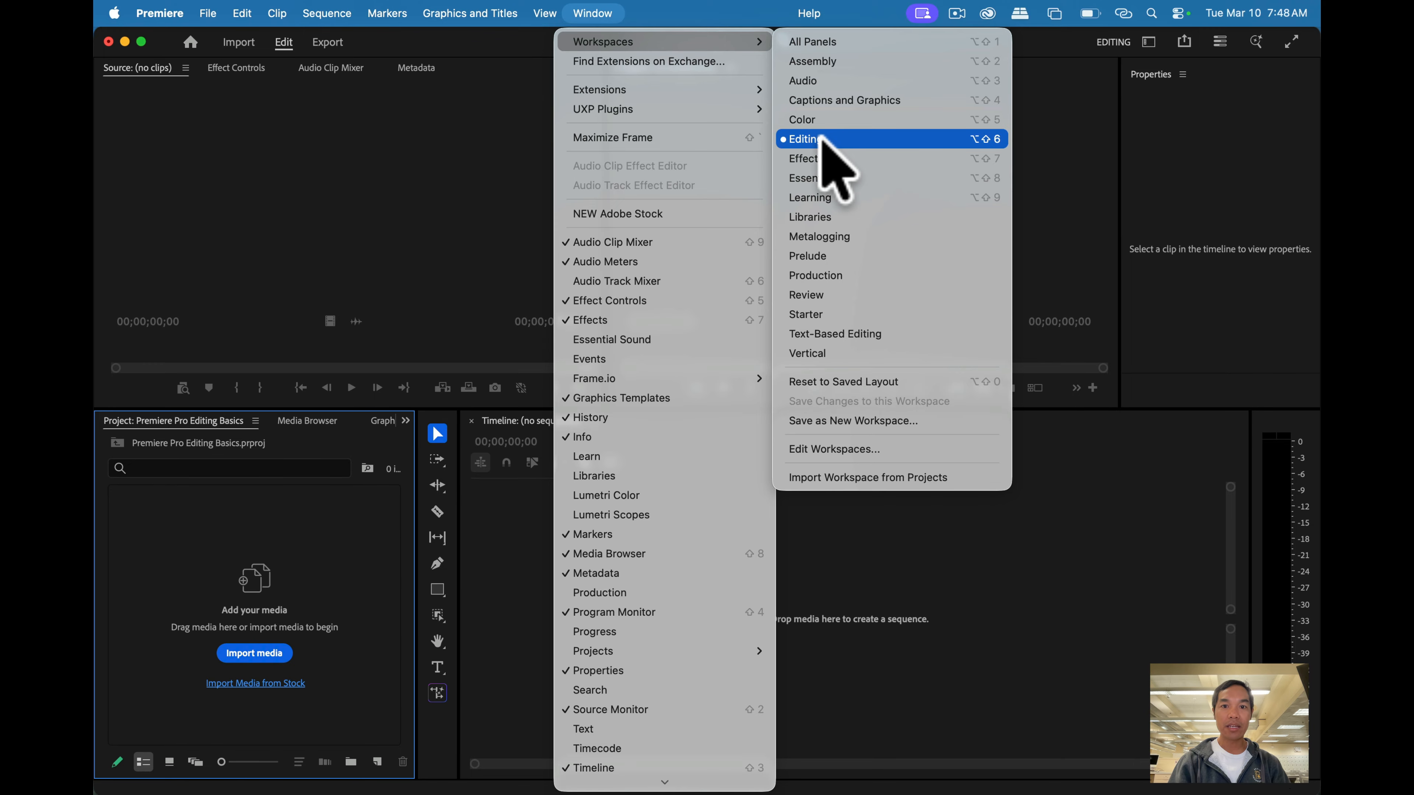
{"action": "left_click", "coordinate": [856, 381]}
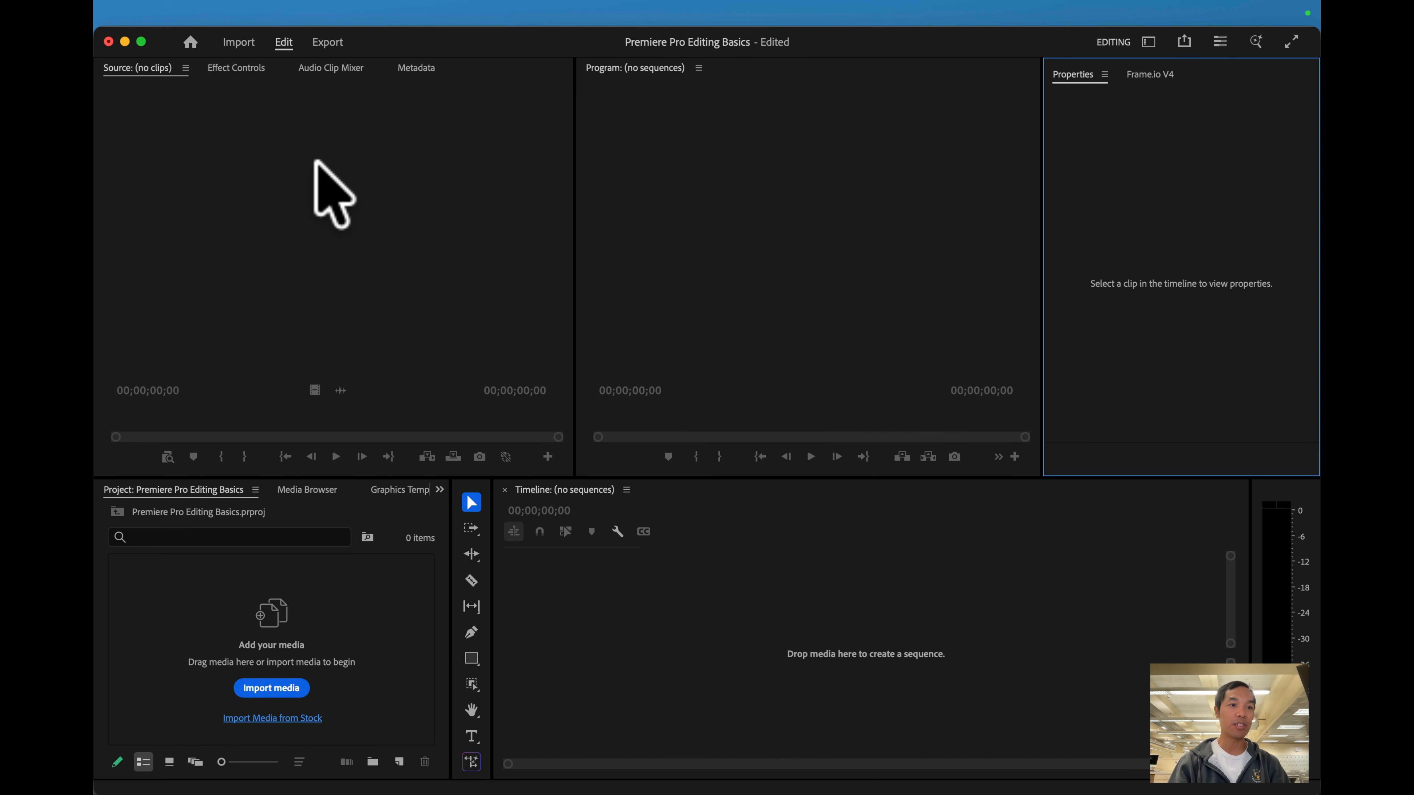
Review the "Intro to Premiere Pro video editing" items on the 3/10/26 agenda slide in Chrome, and return to Premiere Pro
{"action": "left_click", "coordinate": [194, 741]}
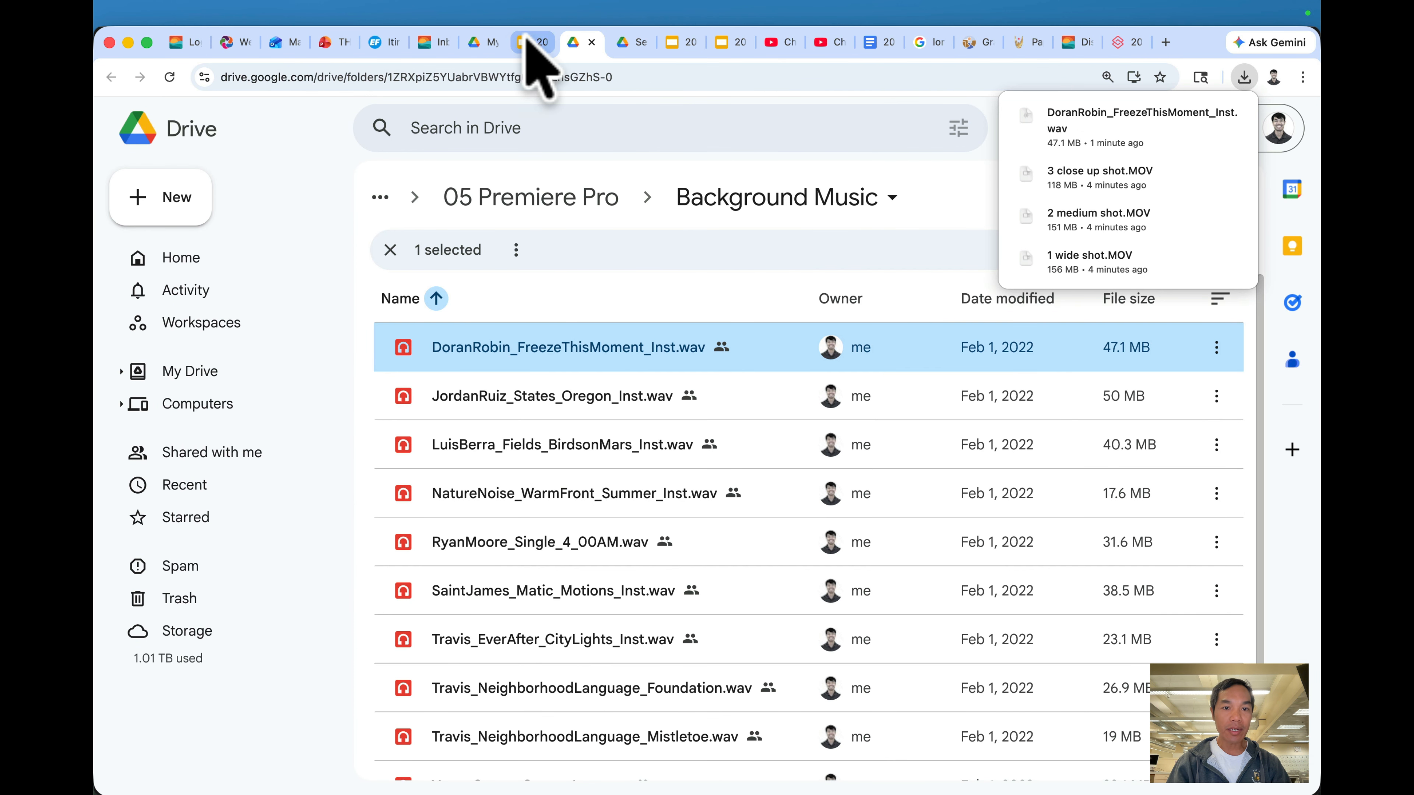
{"action": "left_click", "coordinate": [527, 38]}
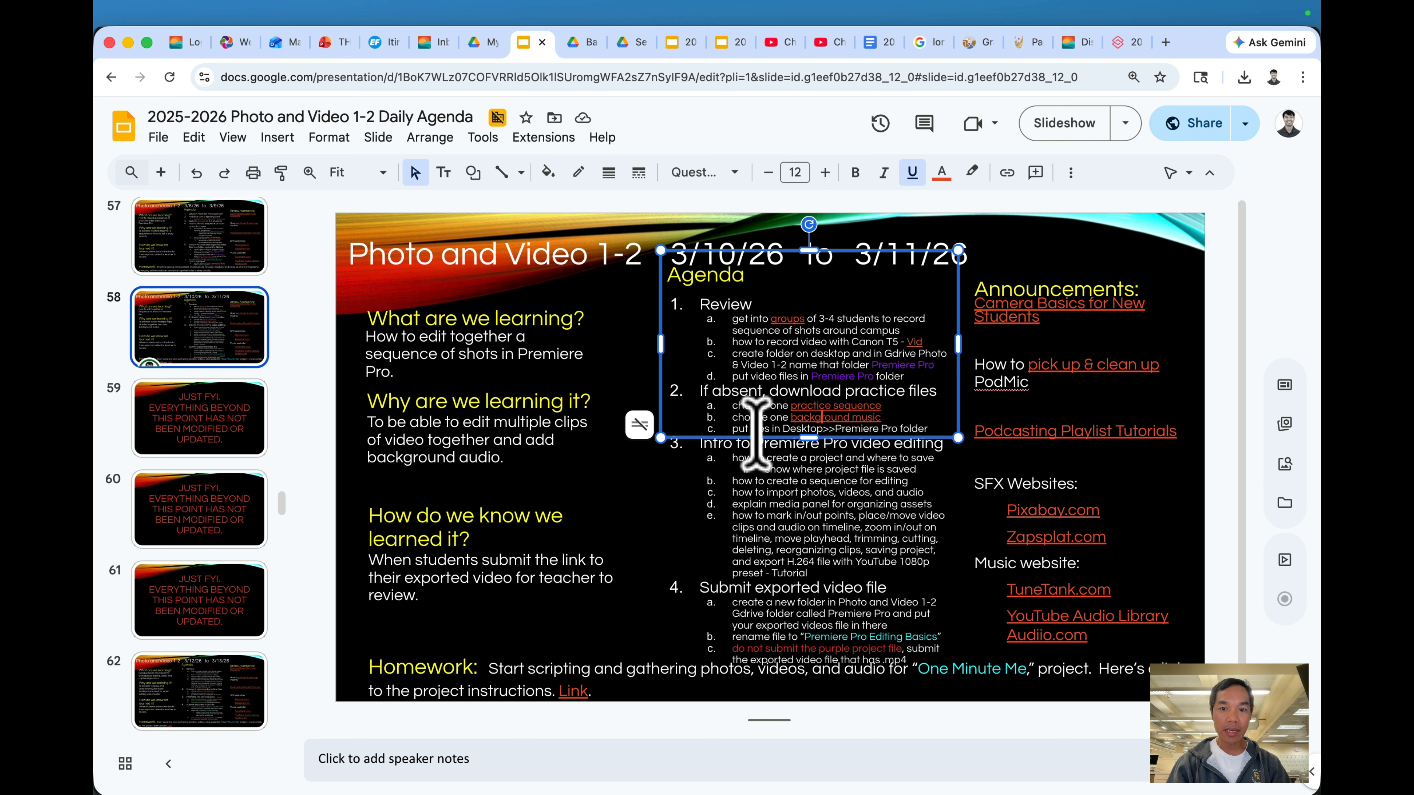
{"action": "left_click", "coordinate": [668, 498]}
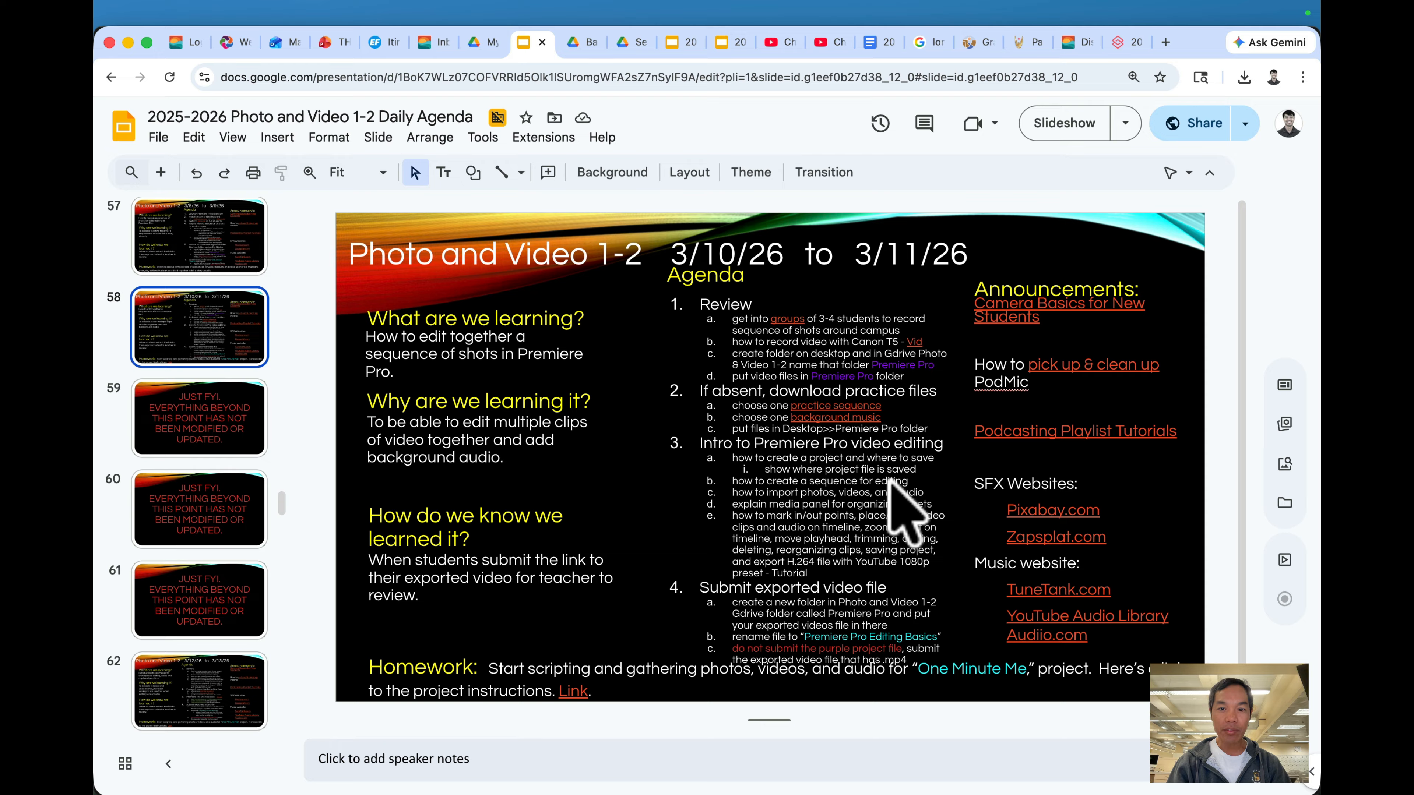
{"action": "mouse_move", "coordinate": [501, 793]}
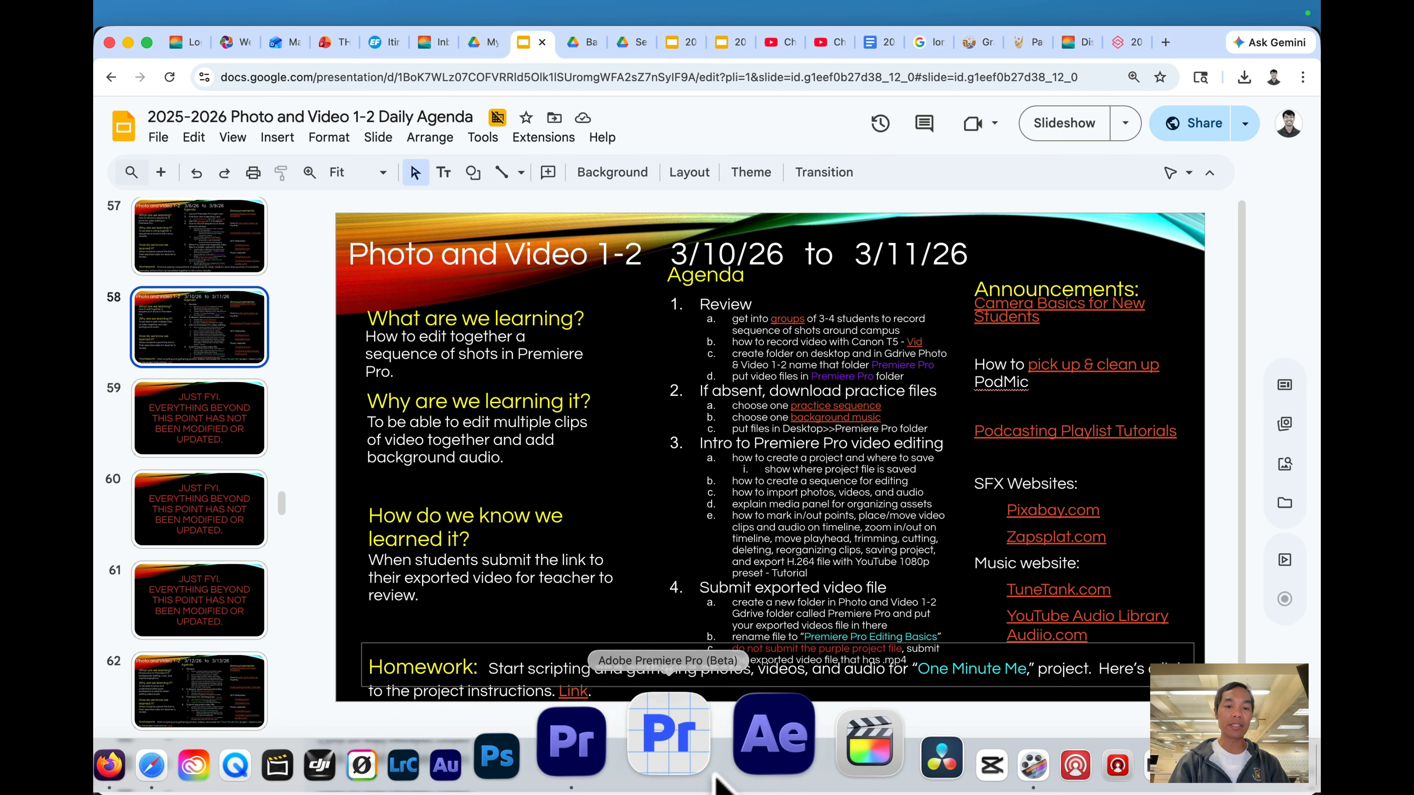
{"action": "left_click", "coordinate": [665, 749]}
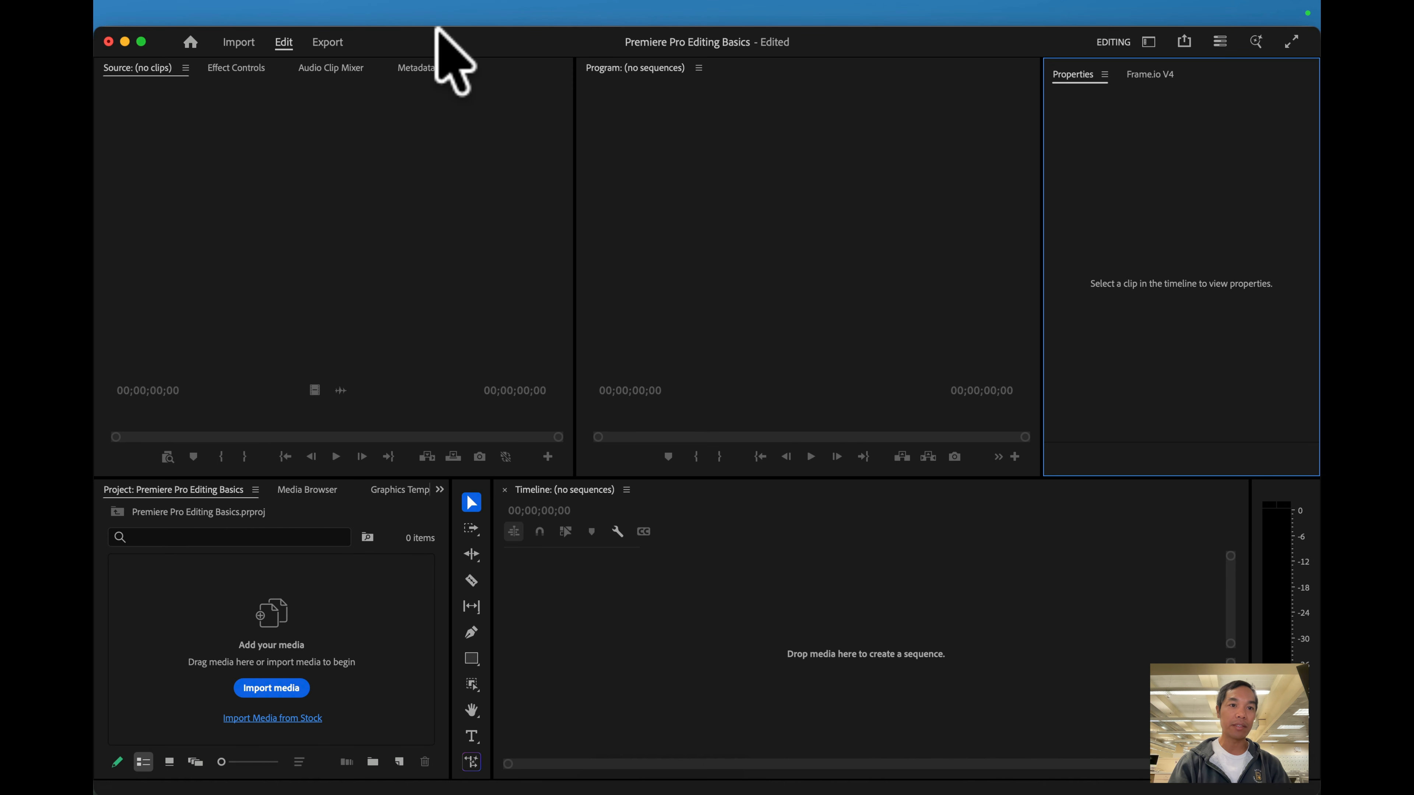
Create a new sequence named "Premiere Pro Editing Basics" using the HD 1080p 29.97 fps preset
{"action": "mouse_move", "coordinate": [306, 7]}
{"action": "left_click", "coordinate": [206, 11]}
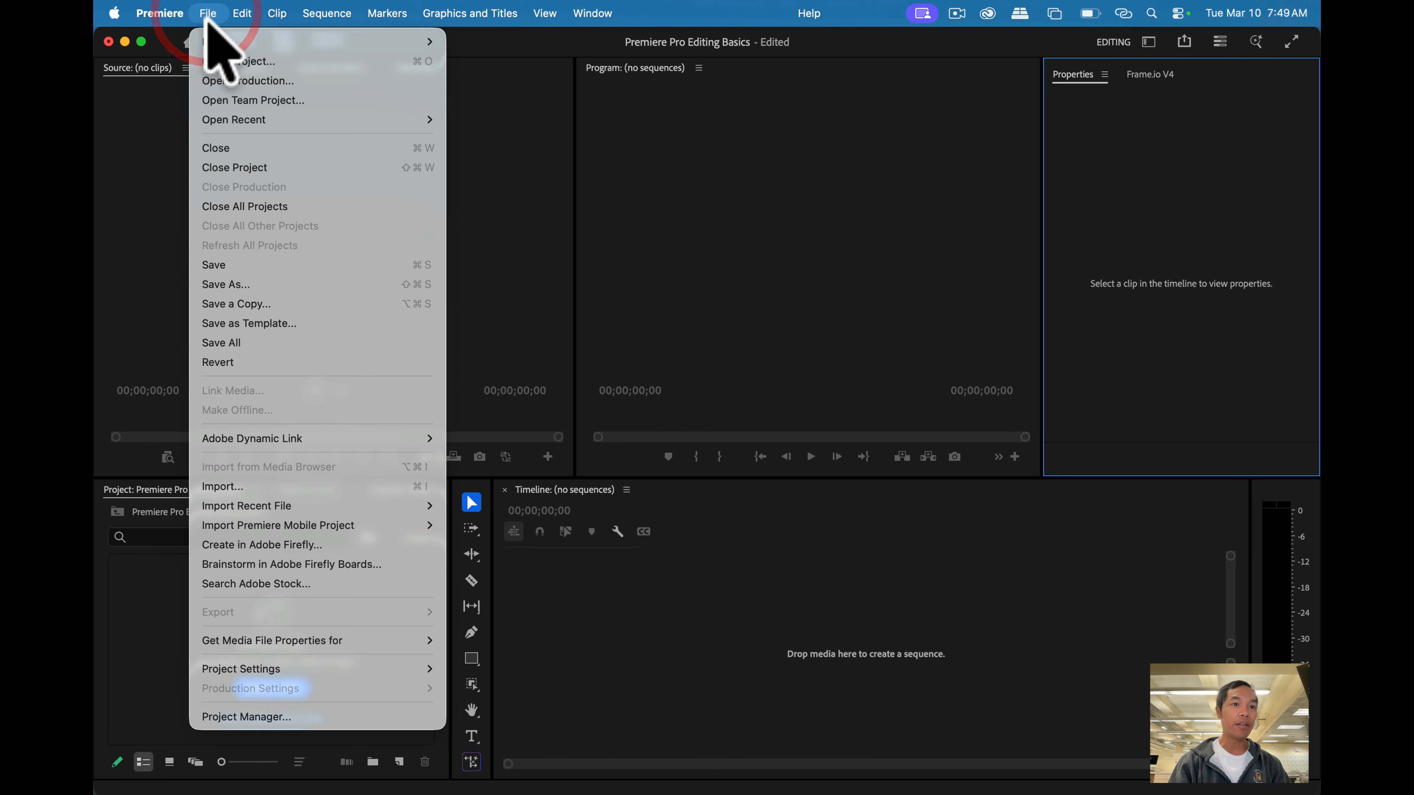
{"action": "mouse_move", "coordinate": [166, 7]}
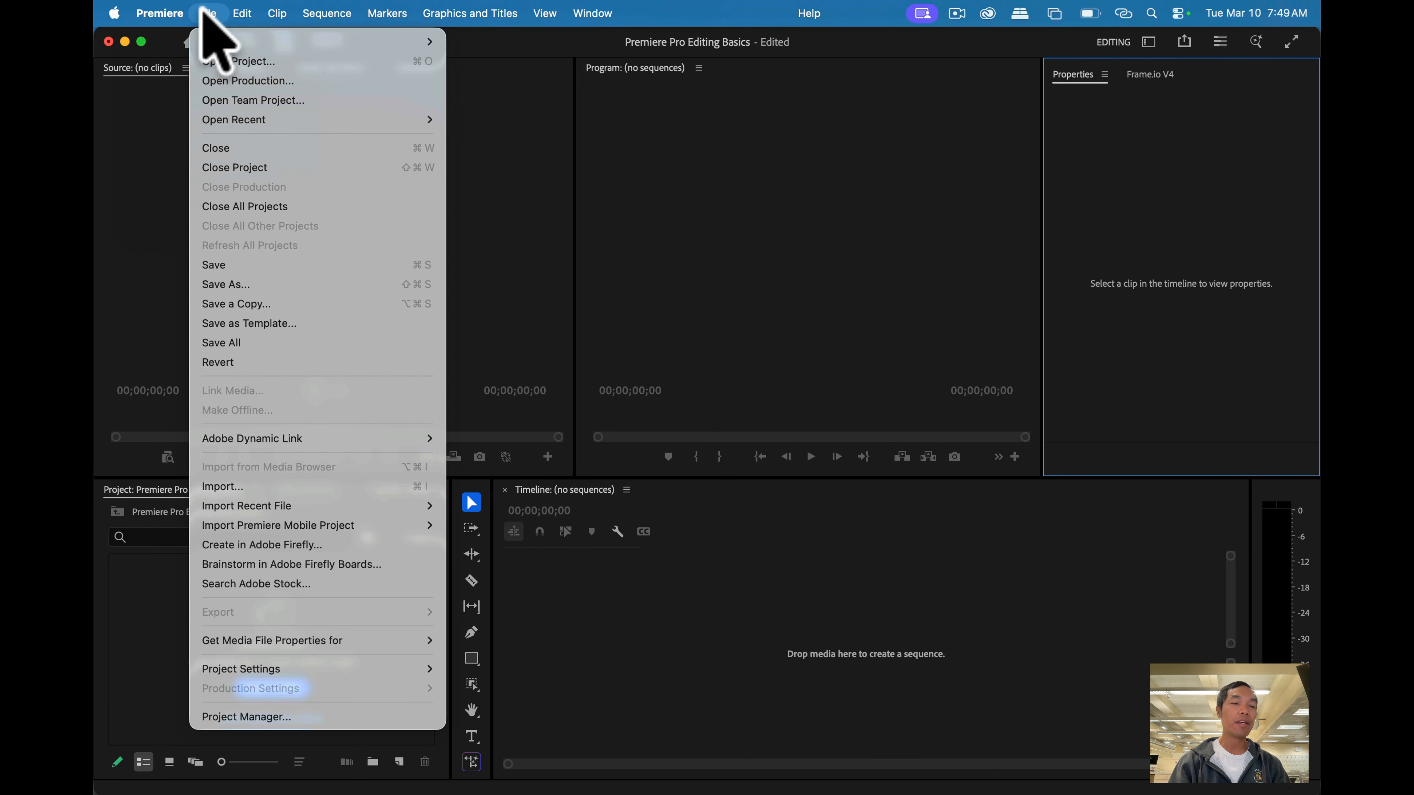
{"action": "mouse_move", "coordinate": [212, 42]}
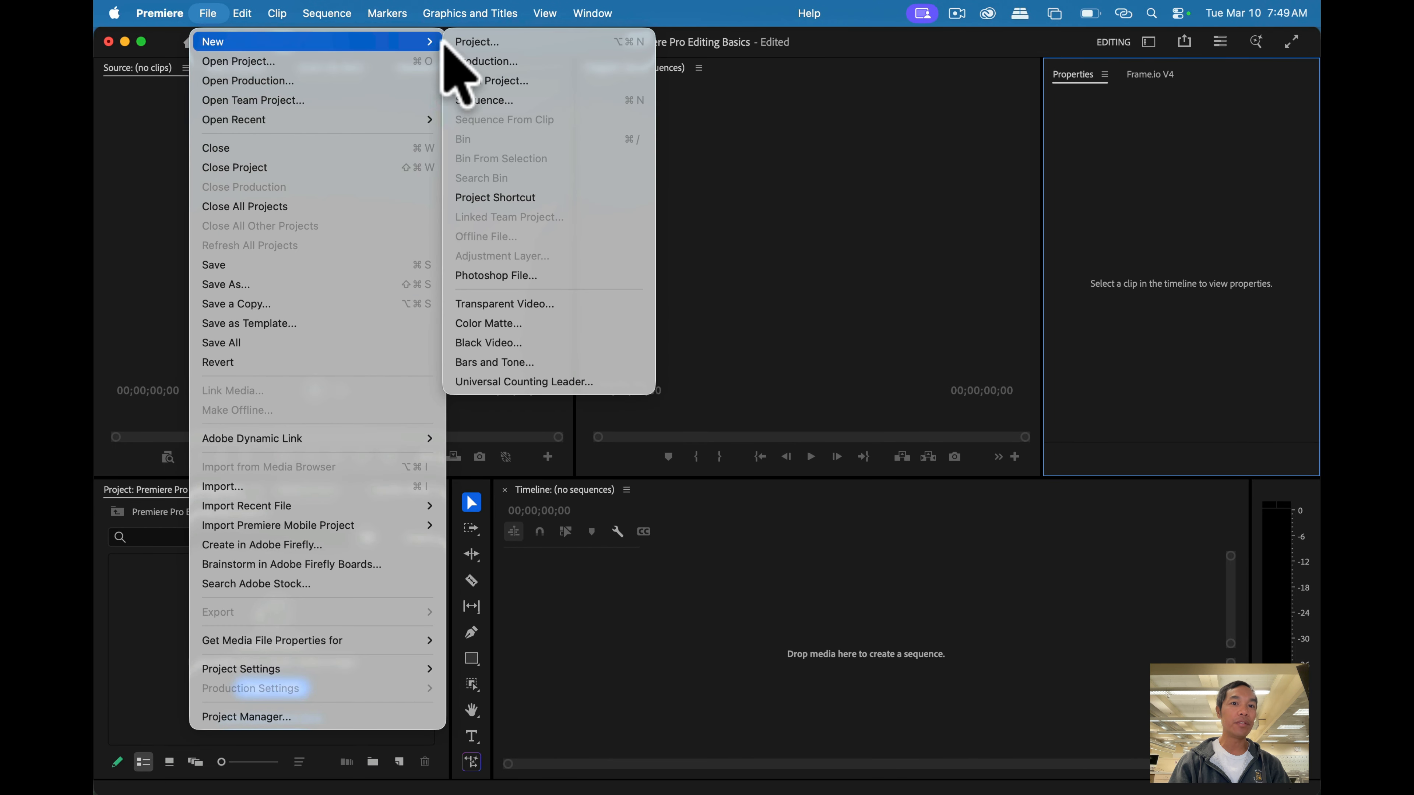
{"action": "left_click", "coordinate": [484, 100]}
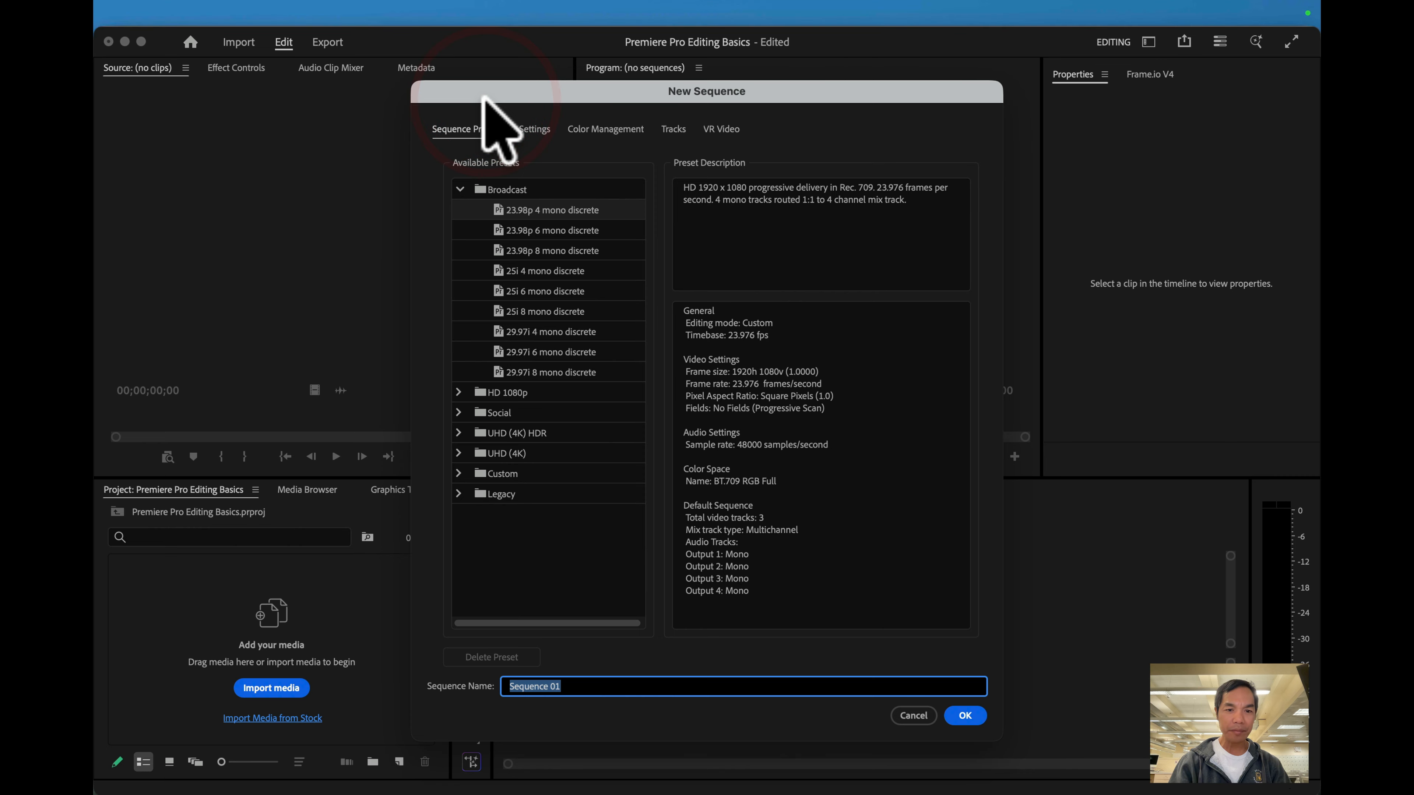
{"action": "left_click", "coordinate": [458, 392]}
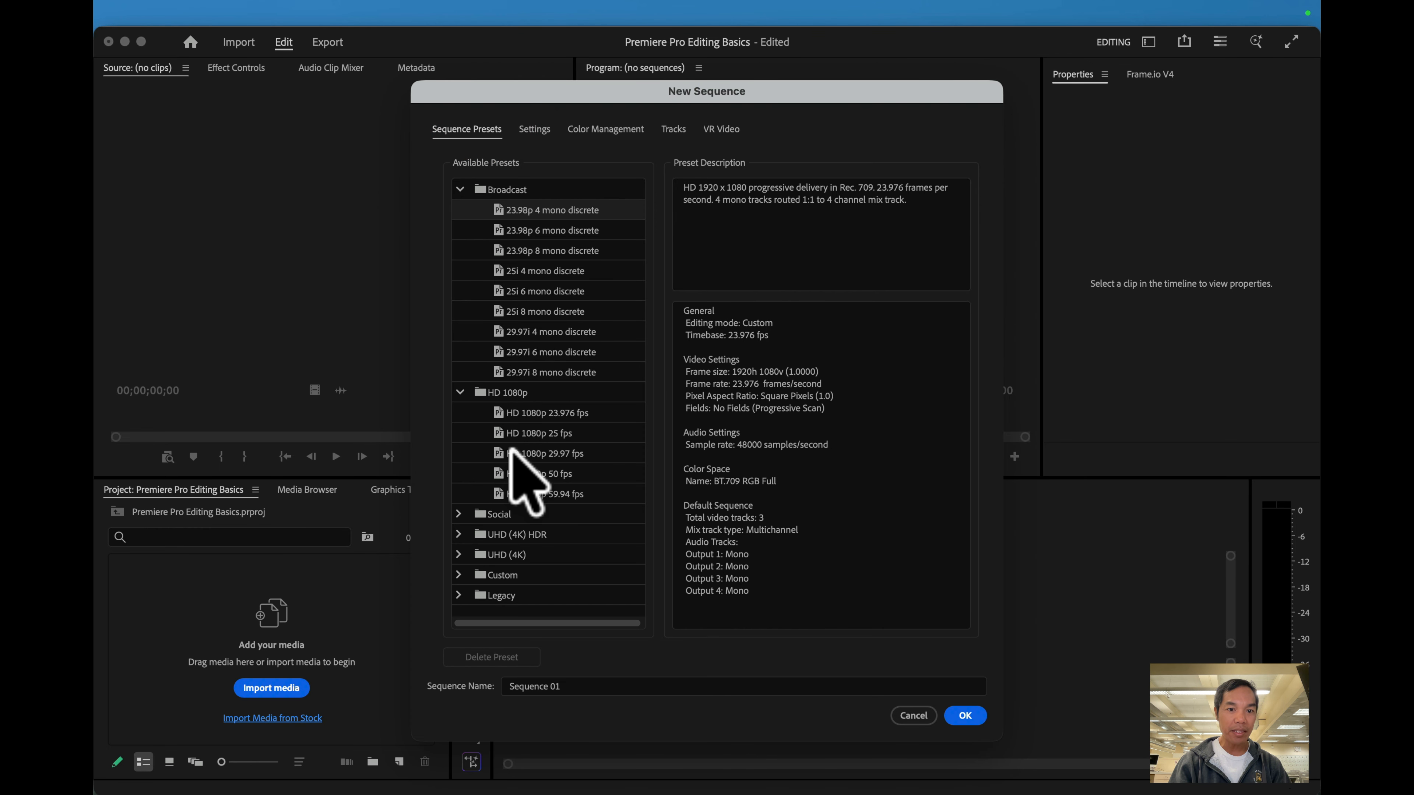
{"action": "left_click", "coordinate": [512, 453]}
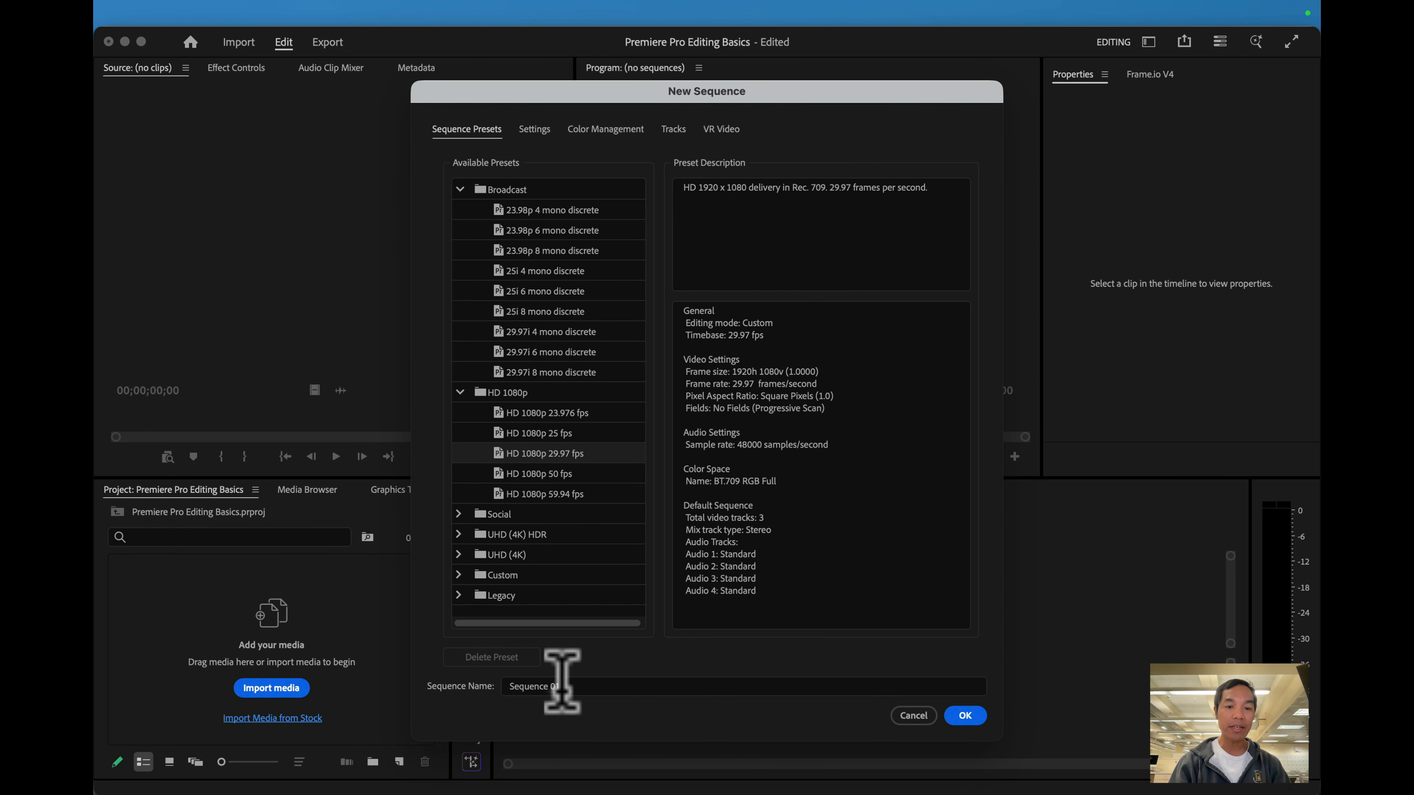
{"action": "left_click", "coordinate": [501, 453]}
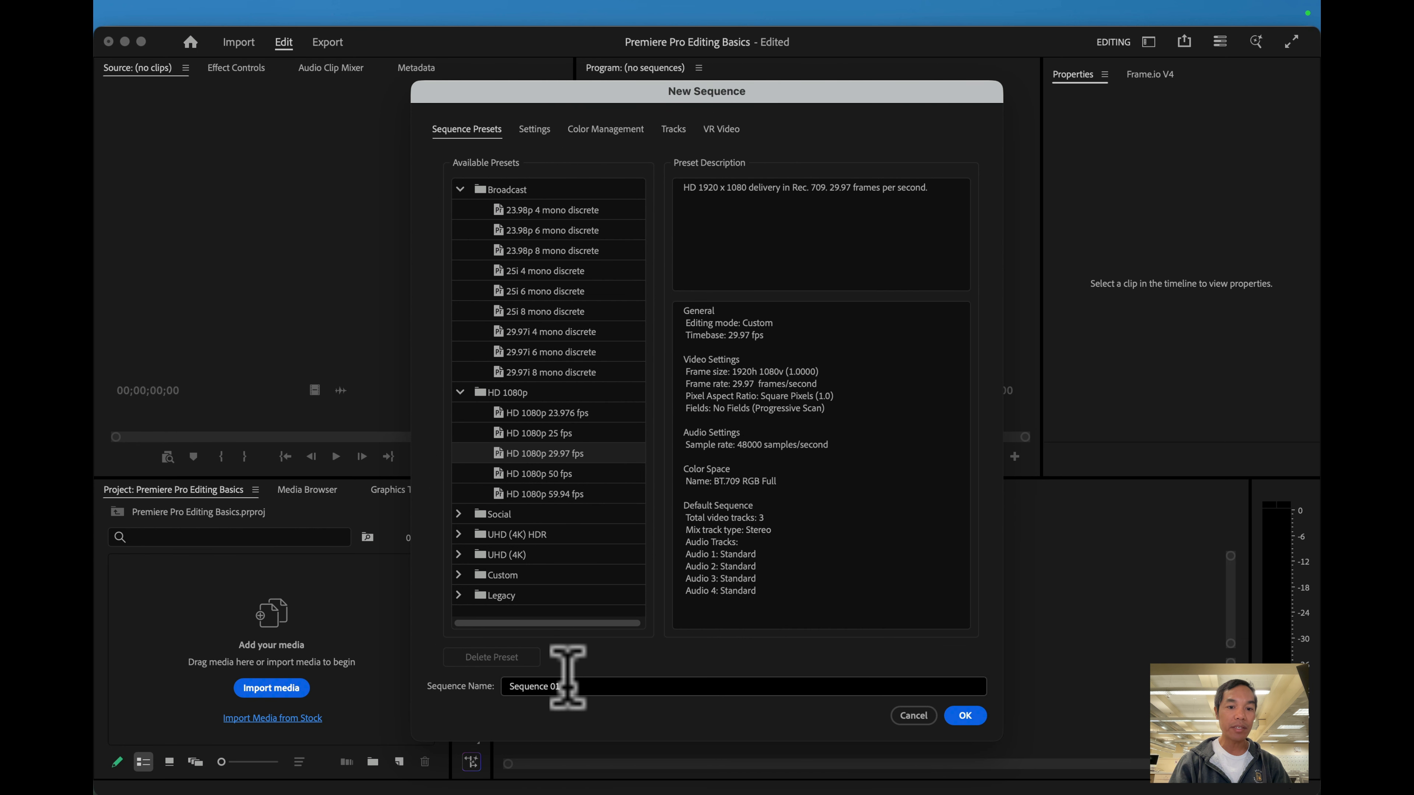
{"action": "left_click_drag", "start_coordinate": [564, 687], "coordinate": [515, 686]}
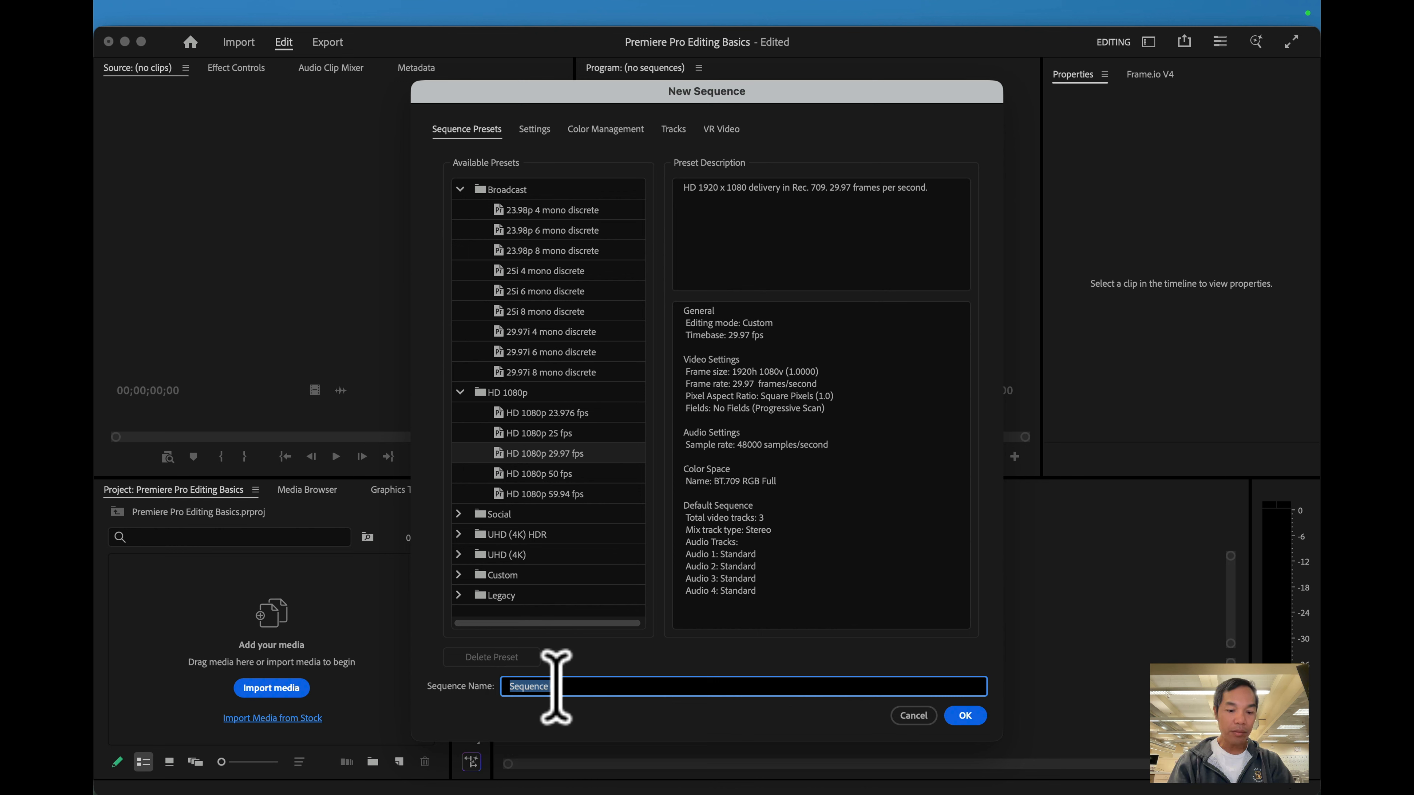
{"action": "type", "text": "Premiere Pro Editing Basics"}
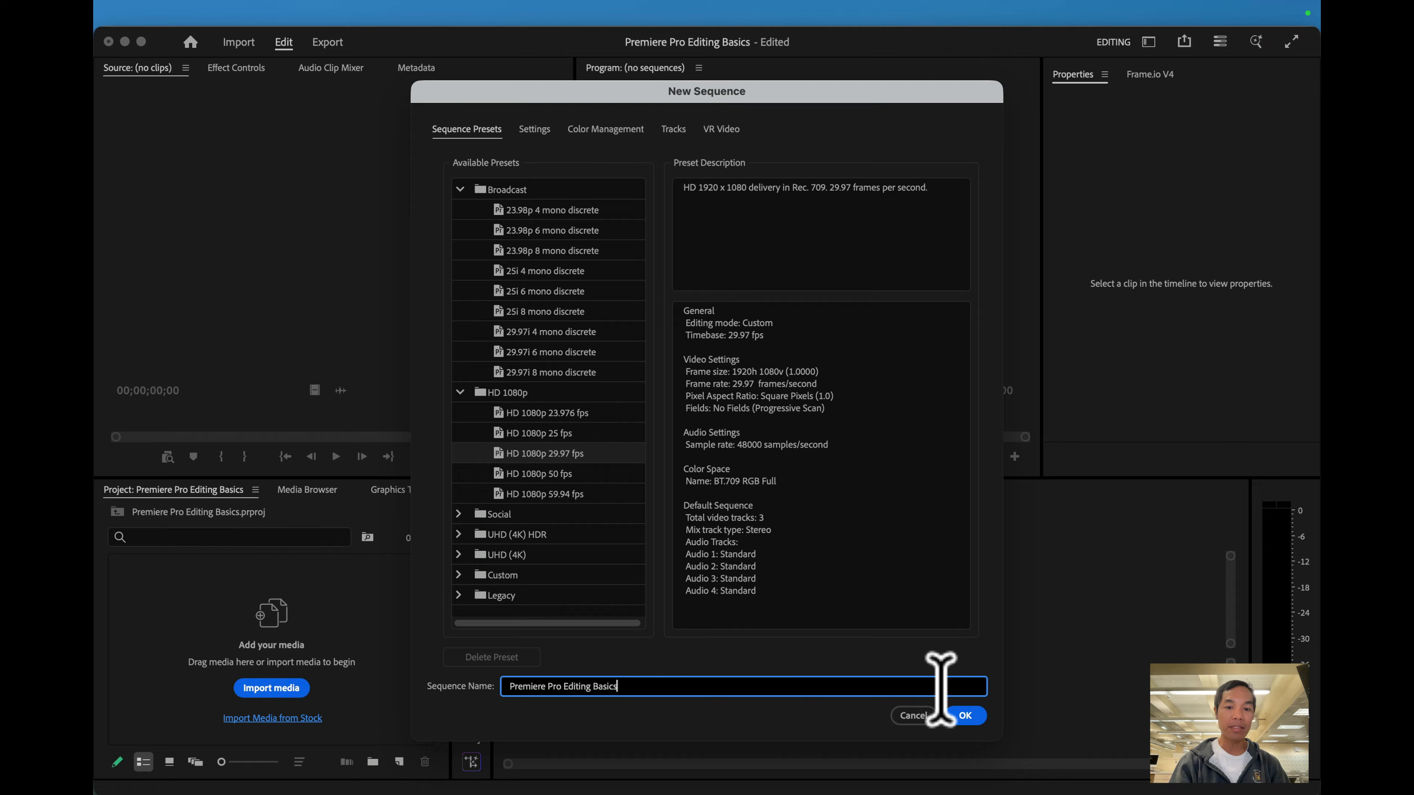
{"action": "left_click", "coordinate": [964, 715]}
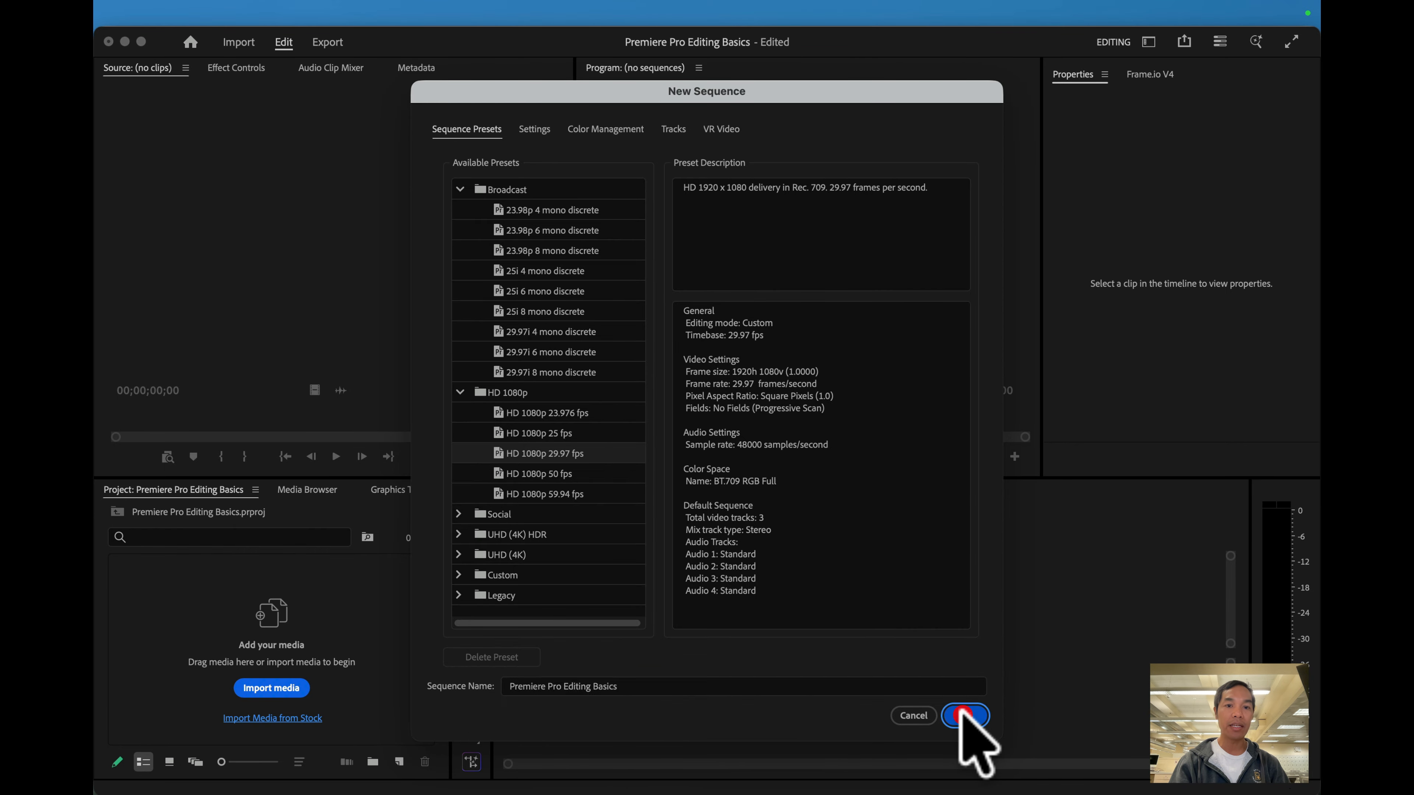
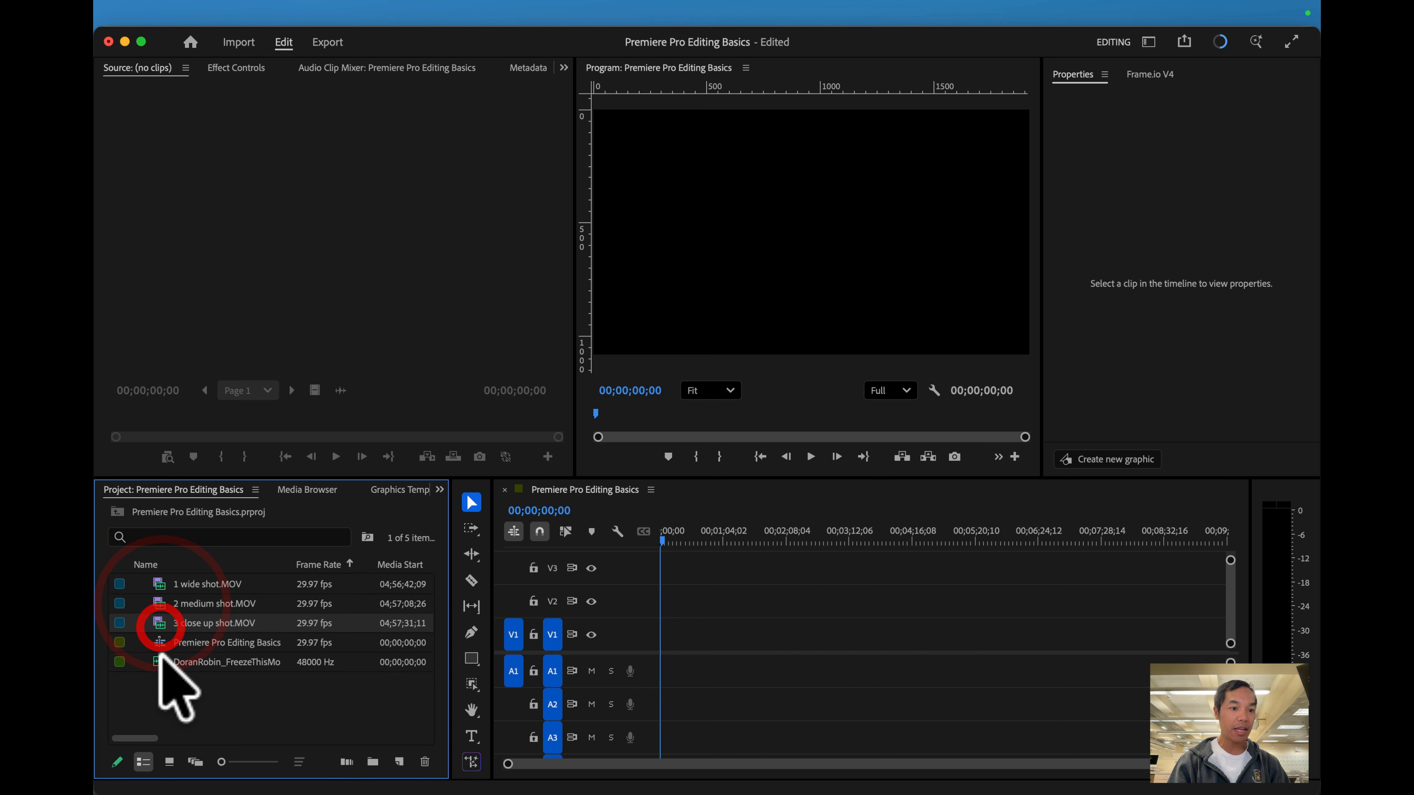
Select the DoranRobin music file among the imported media, check the agenda slide in Chrome, and return to Premiere Pro
{"action": "left_click", "coordinate": [161, 662]}
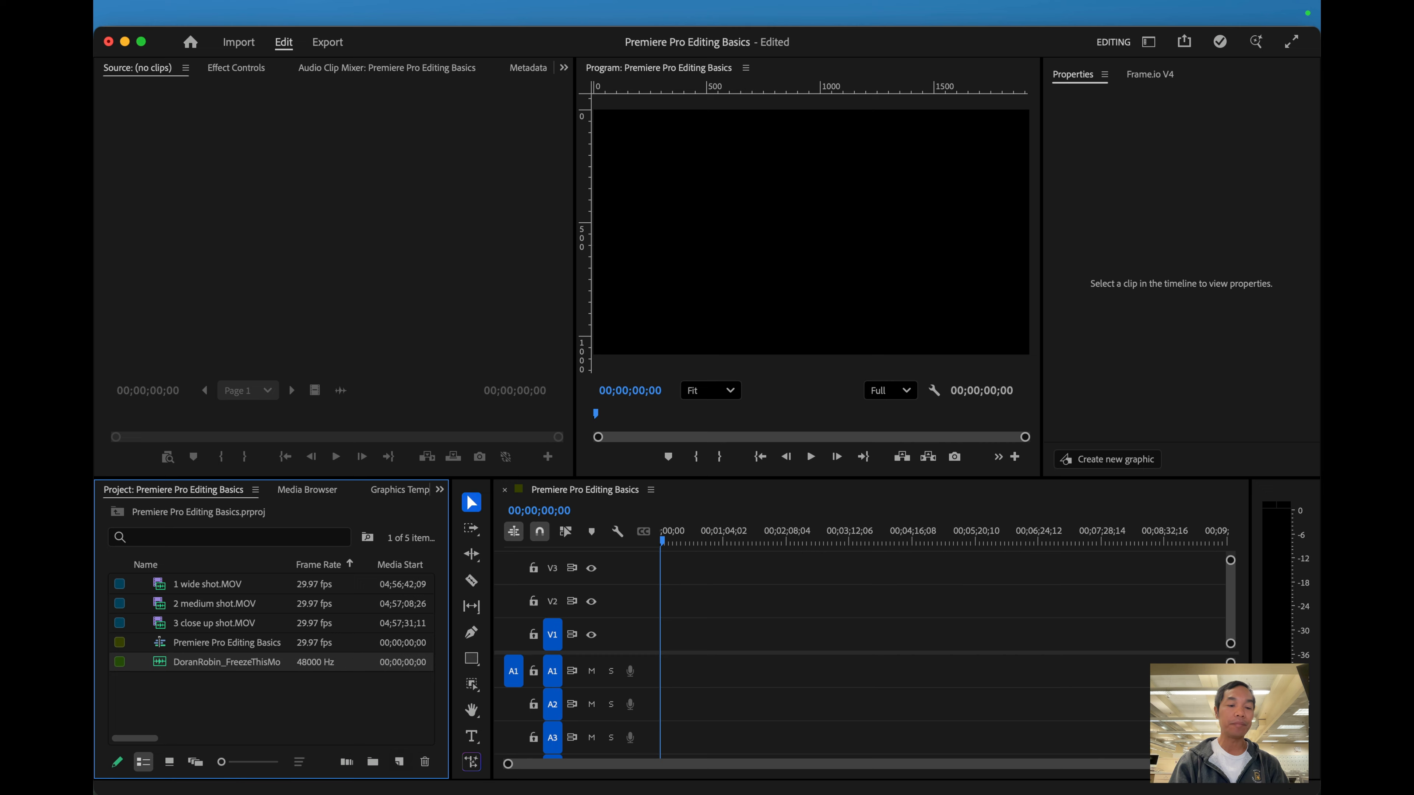
{"action": "left_click", "coordinate": [190, 749]}
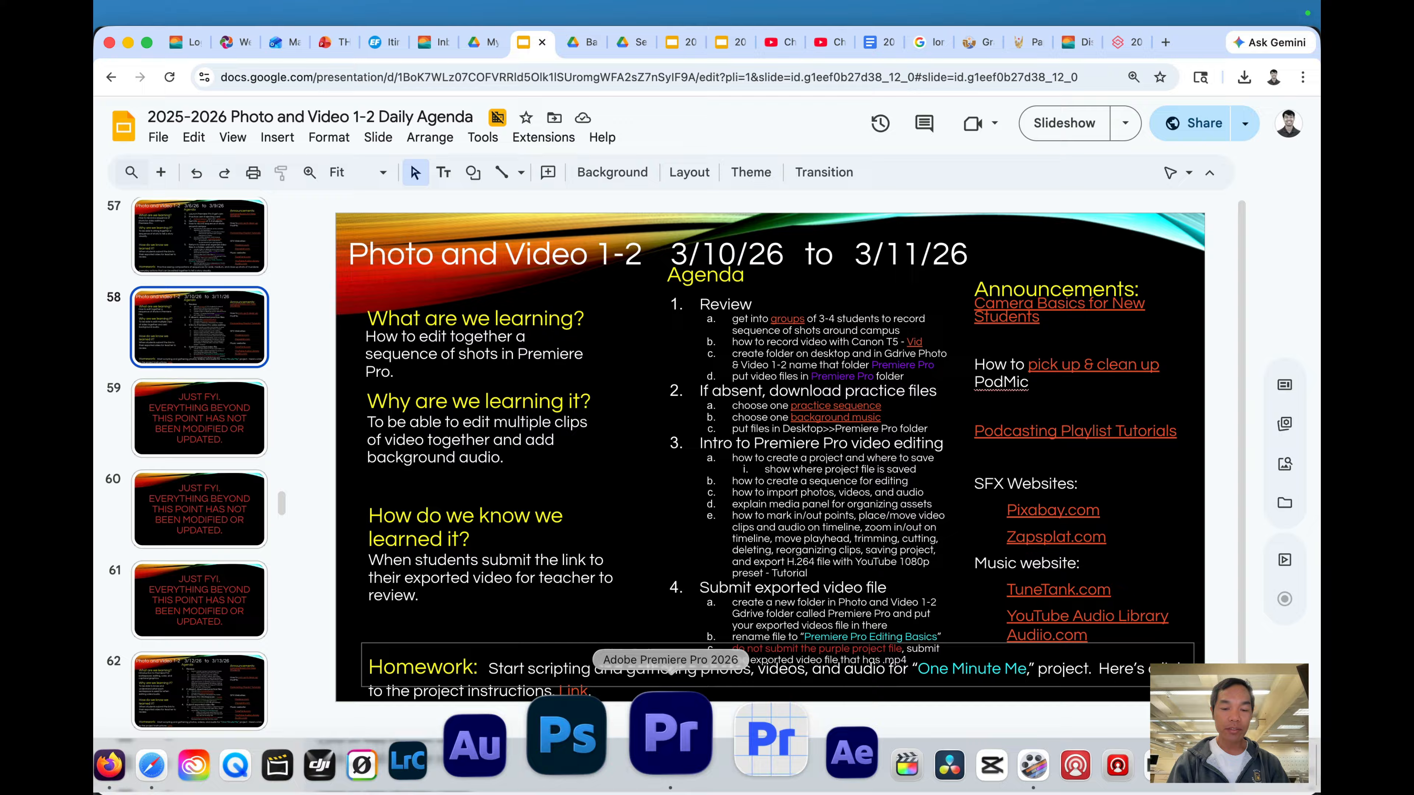
{"action": "left_click", "coordinate": [654, 749]}
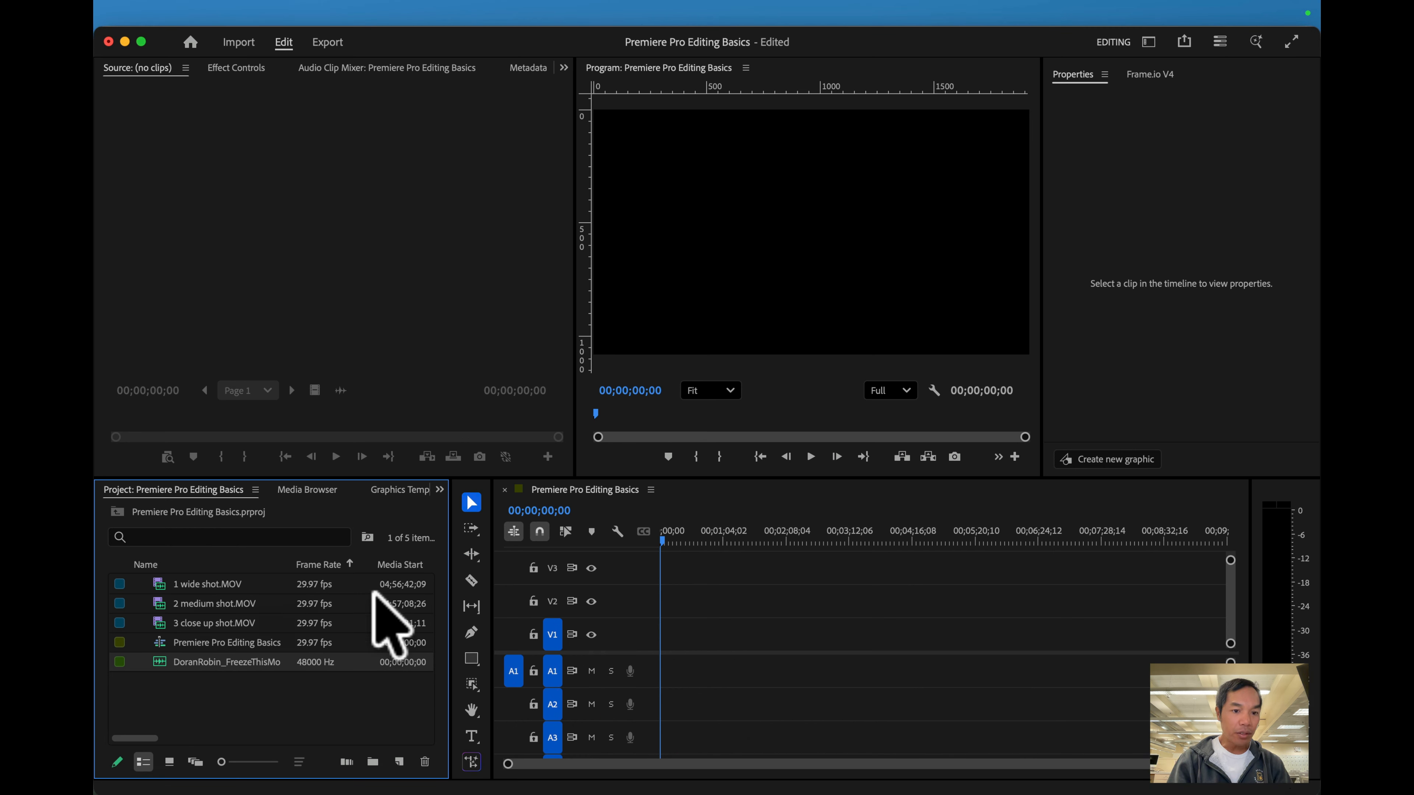
Compare the icon and freeform views of the imported project media, and leave the project in icon view
{"action": "left_click", "coordinate": [168, 762]}
{"action": "scroll", "coordinate": [289, 682], "scroll_direction": "down", "scroll_amount": 2}
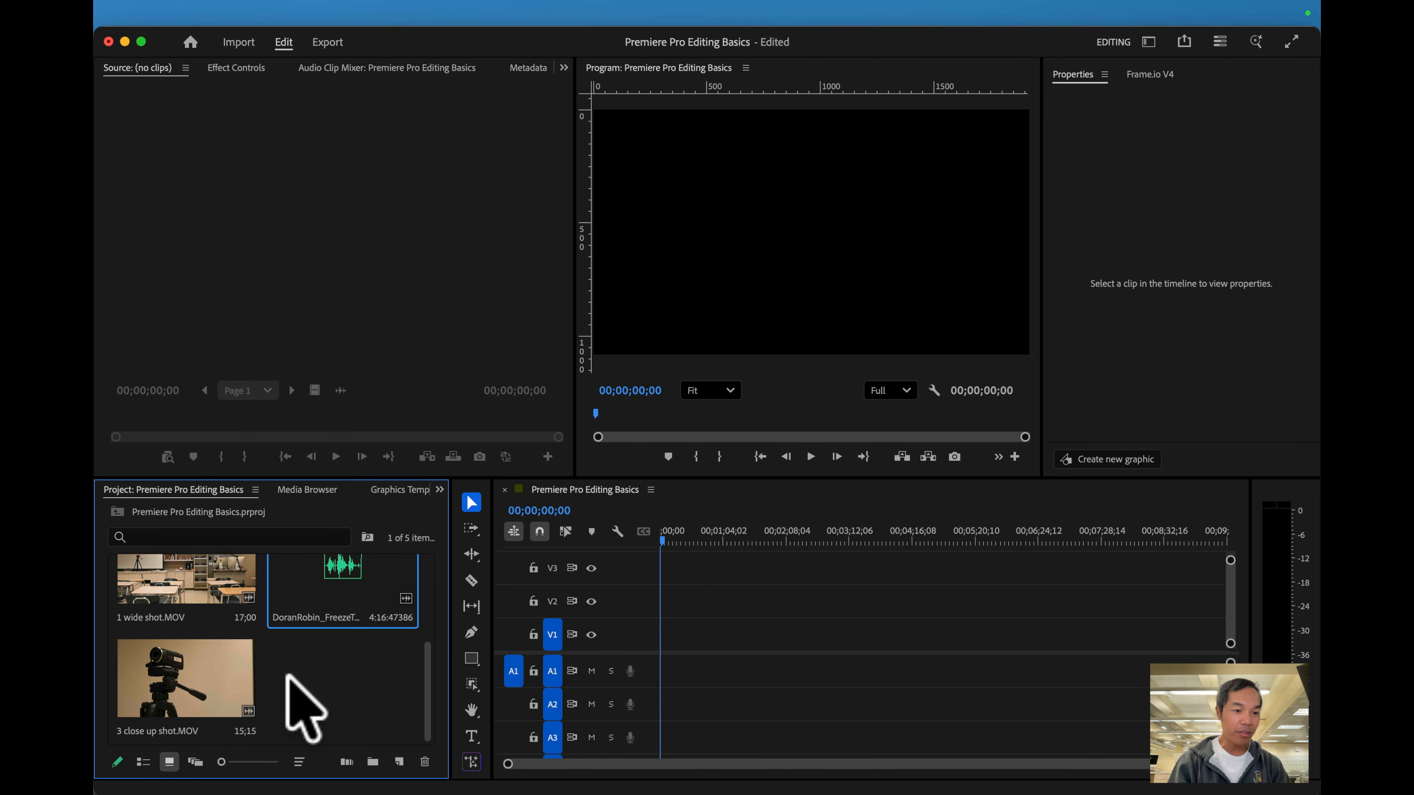
{"action": "left_click", "coordinate": [196, 761]}
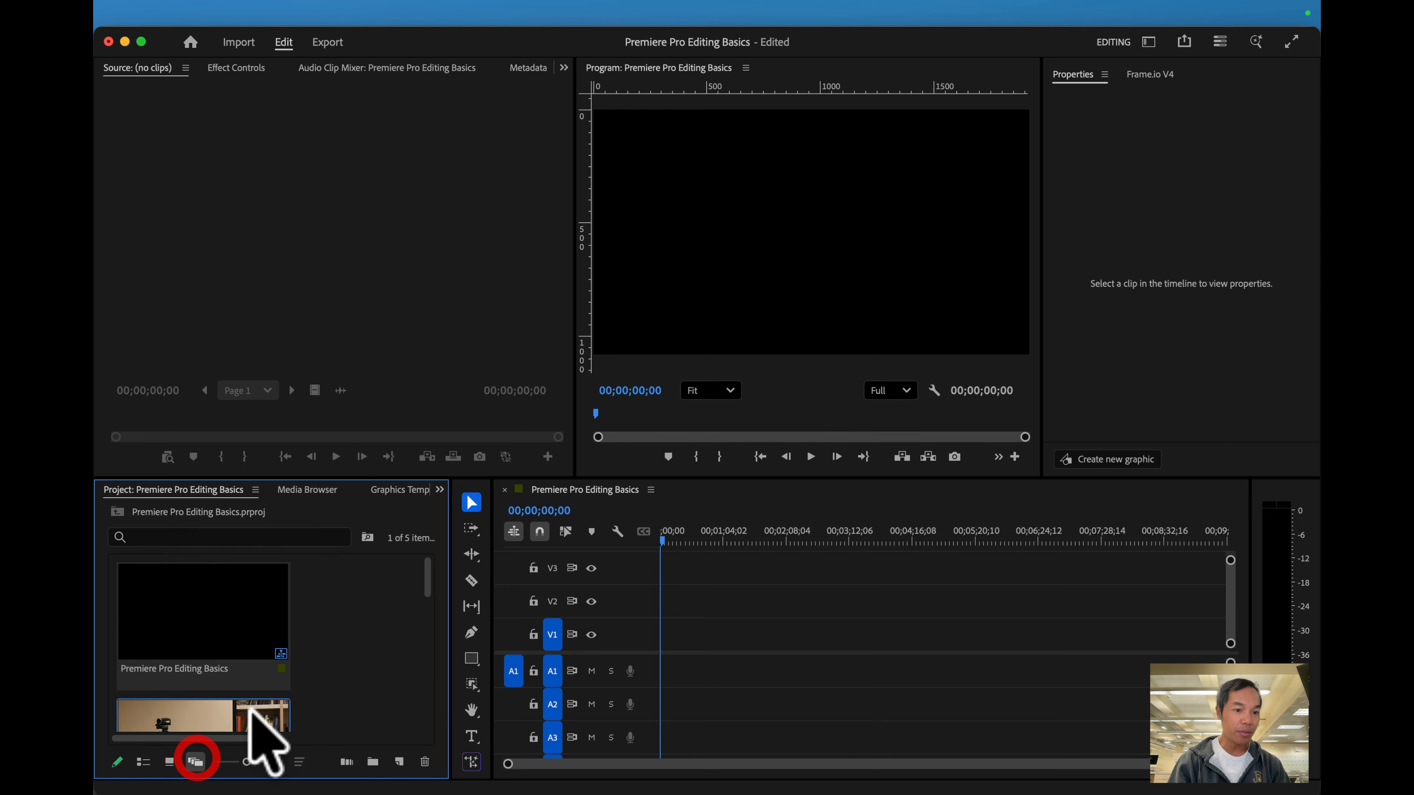
{"action": "scroll", "coordinate": [292, 685], "scroll_direction": "down", "scroll_amount": 1}
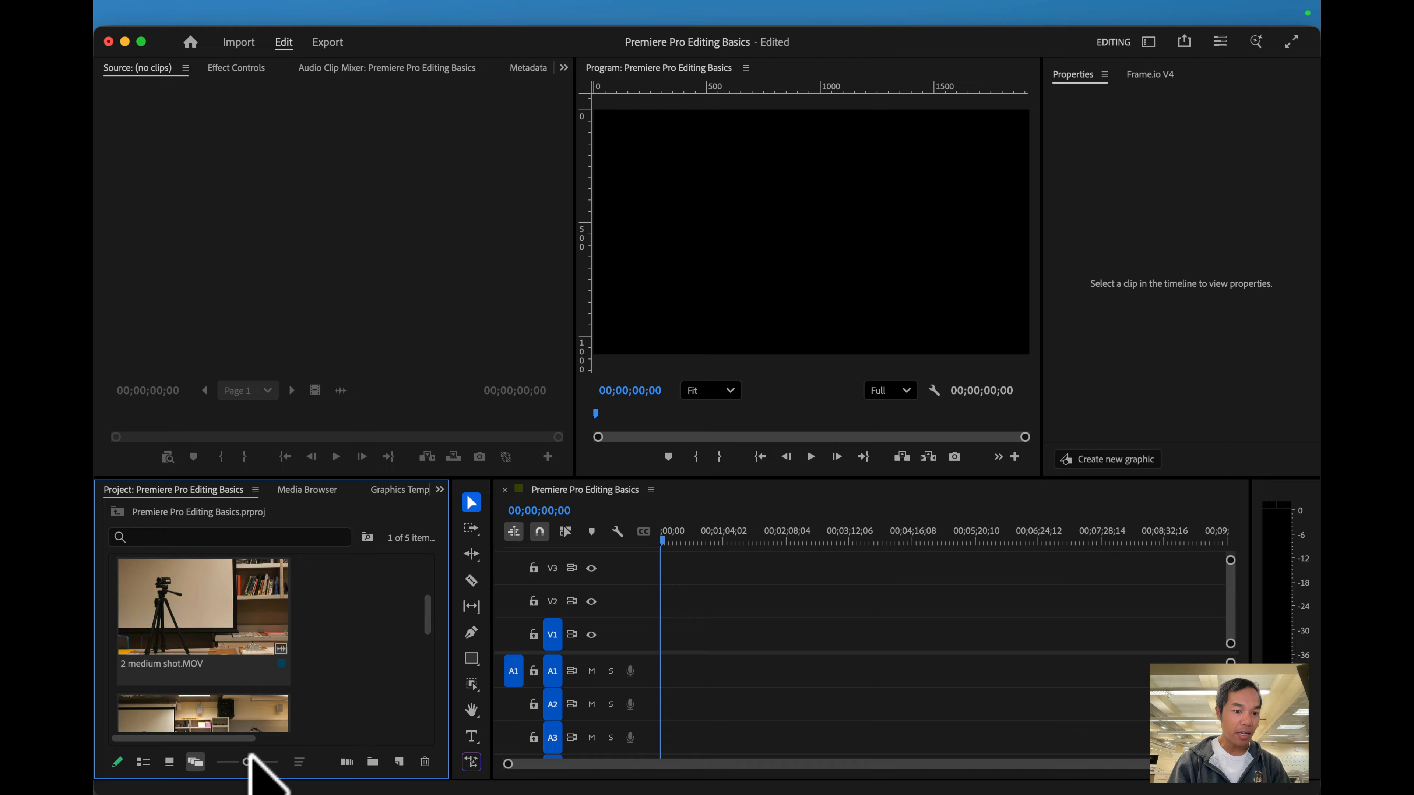
{"action": "left_click", "coordinate": [169, 762]}
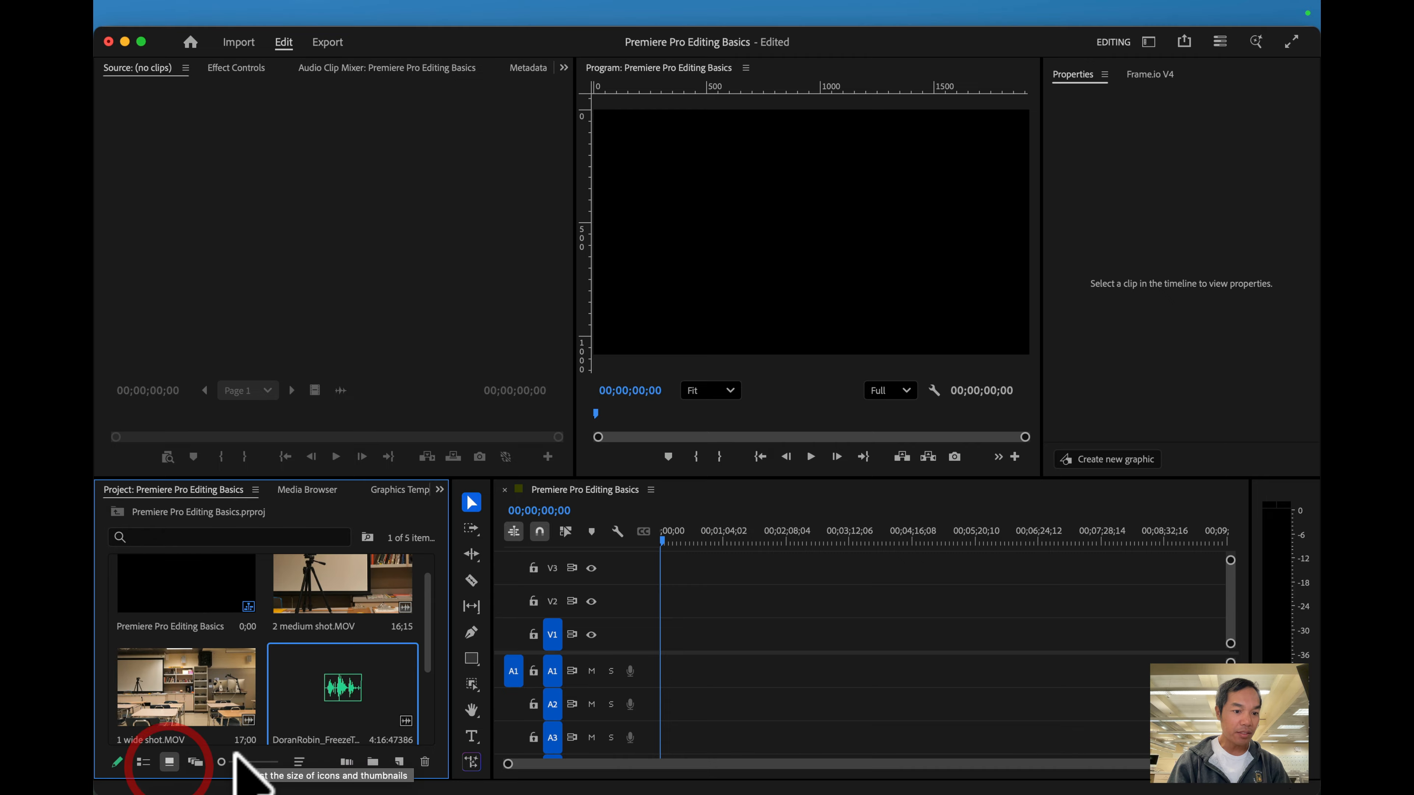
Compare the list and icon views of the project media, and leave the project in list view
{"action": "mouse_move", "coordinate": [222, 762]}
{"action": "left_mouse_down"}
{"action": "mouse_move", "coordinate": [252, 764]}
{"action": "mouse_move", "coordinate": [221, 761]}
{"action": "left_mouse_up"}
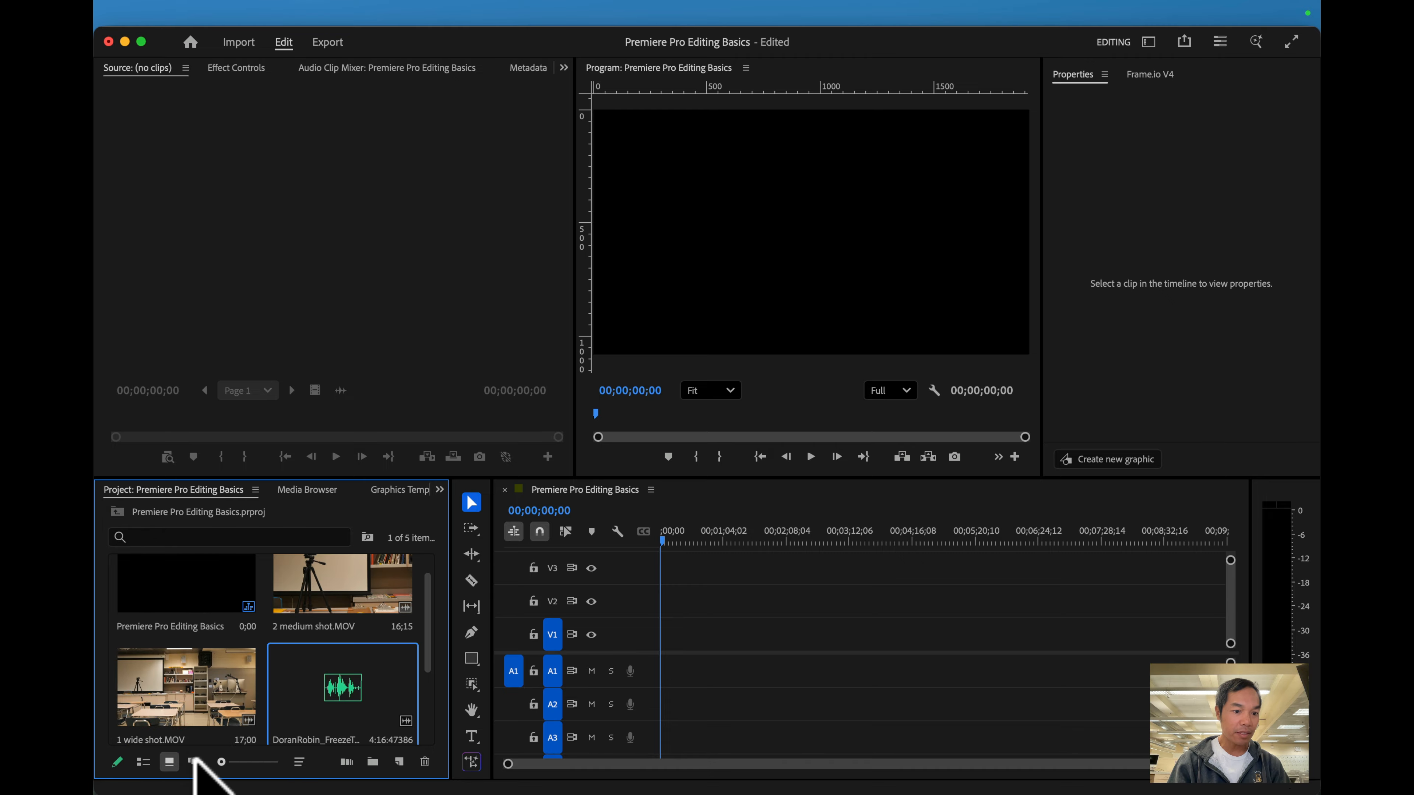
{"action": "left_click", "coordinate": [139, 761]}
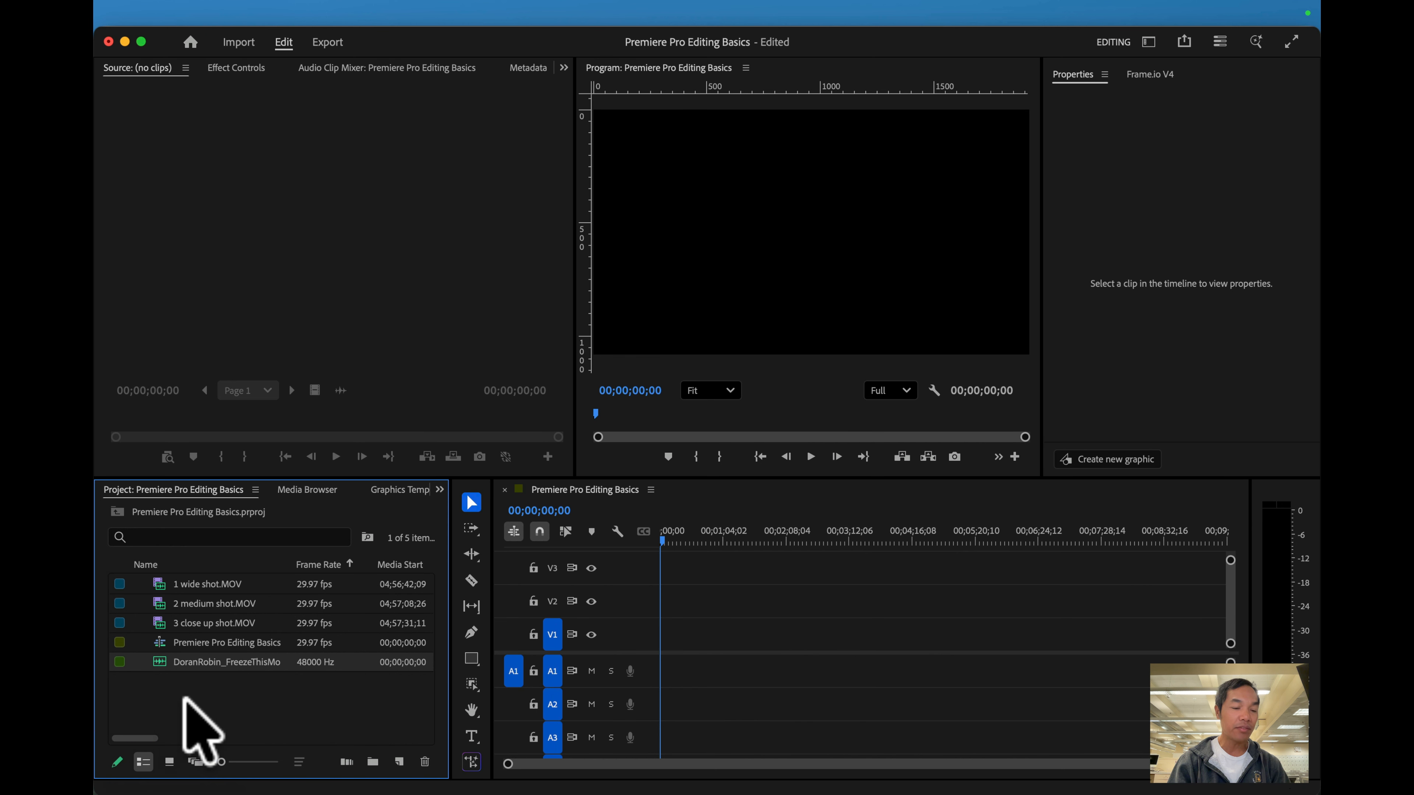
{"action": "left_click", "coordinate": [169, 762]}
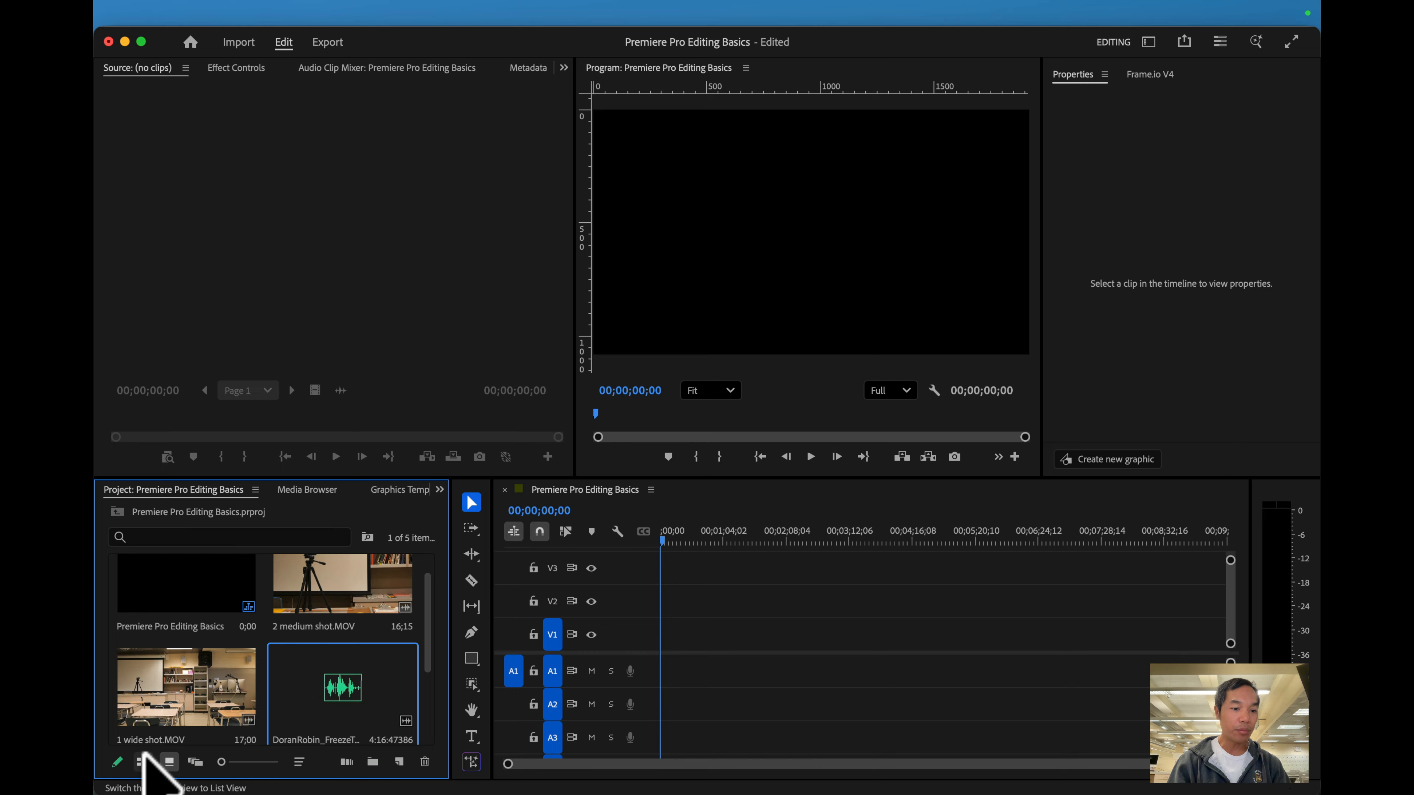
{"action": "left_click", "coordinate": [142, 762]}
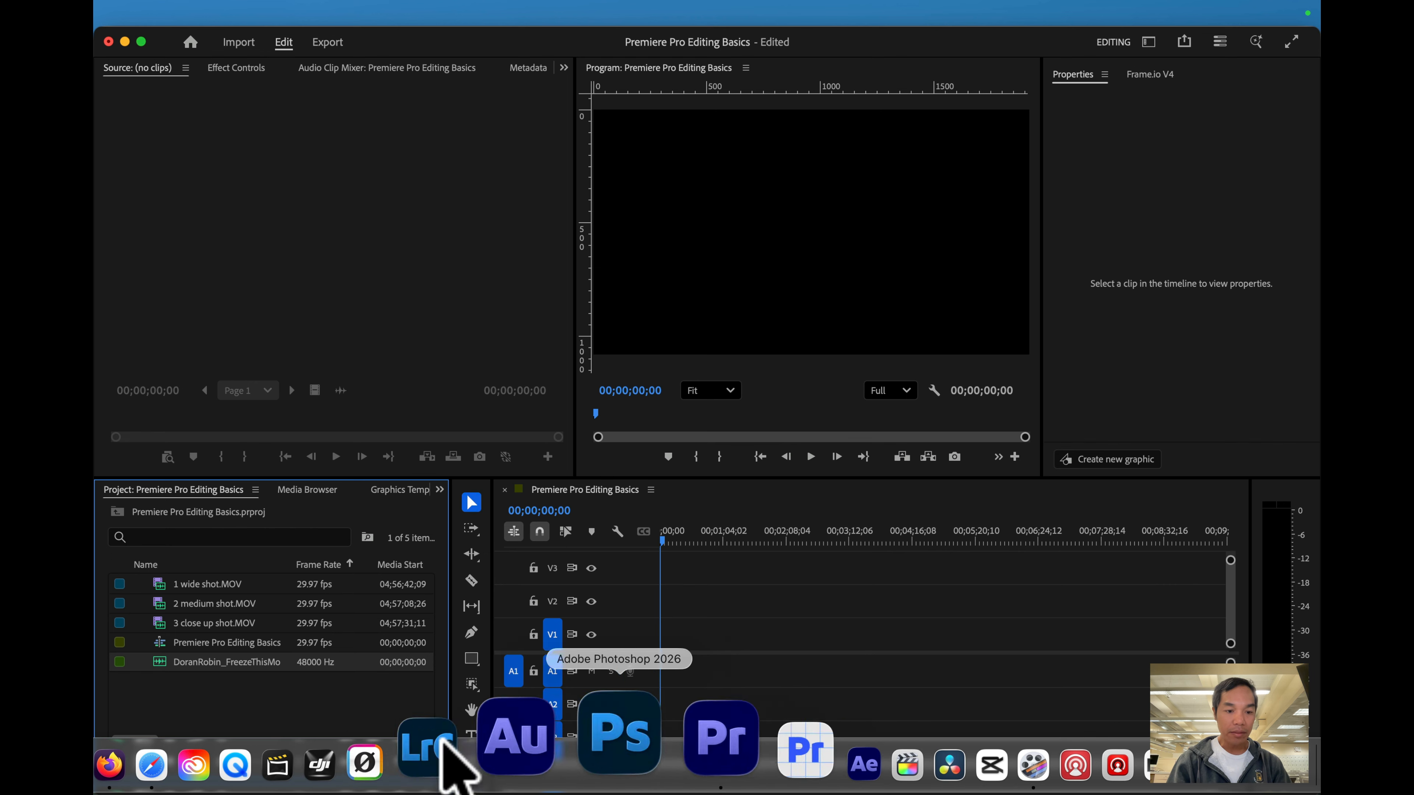
Check the video editing items on the agenda slide in Chrome, and return to Premiere Pro
{"action": "left_click", "coordinate": [188, 746]}
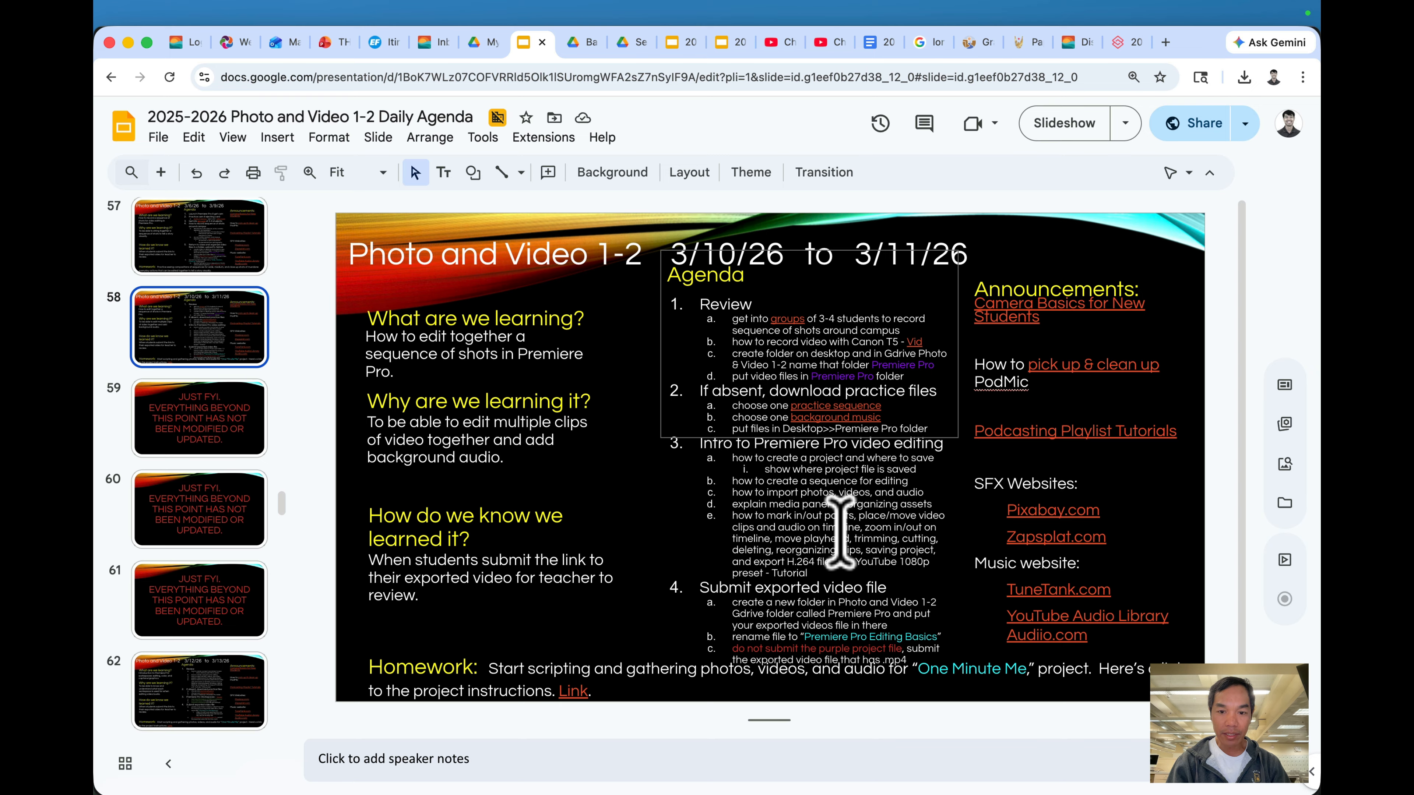
{"action": "mouse_move", "coordinate": [626, 790]}
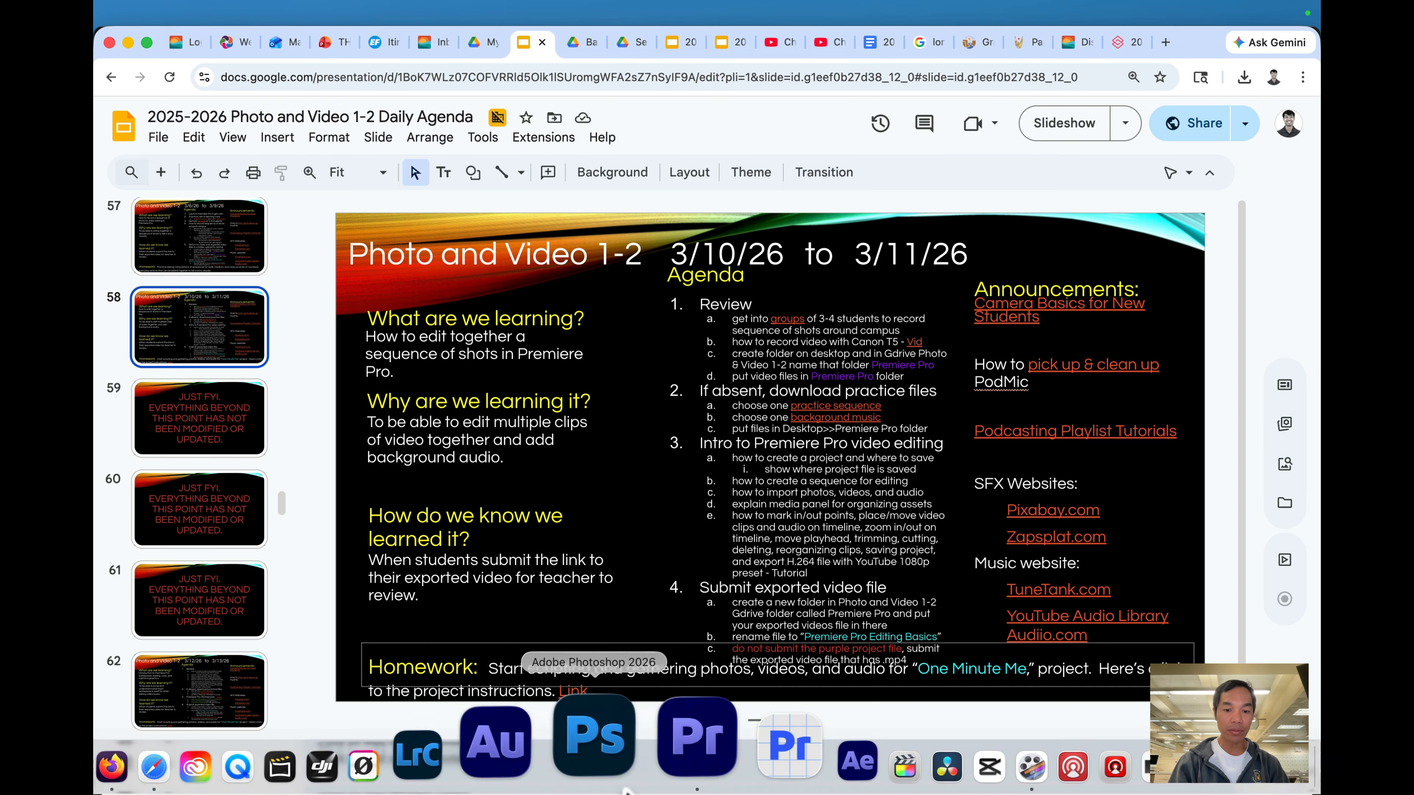
{"action": "left_click", "coordinate": [665, 757]}
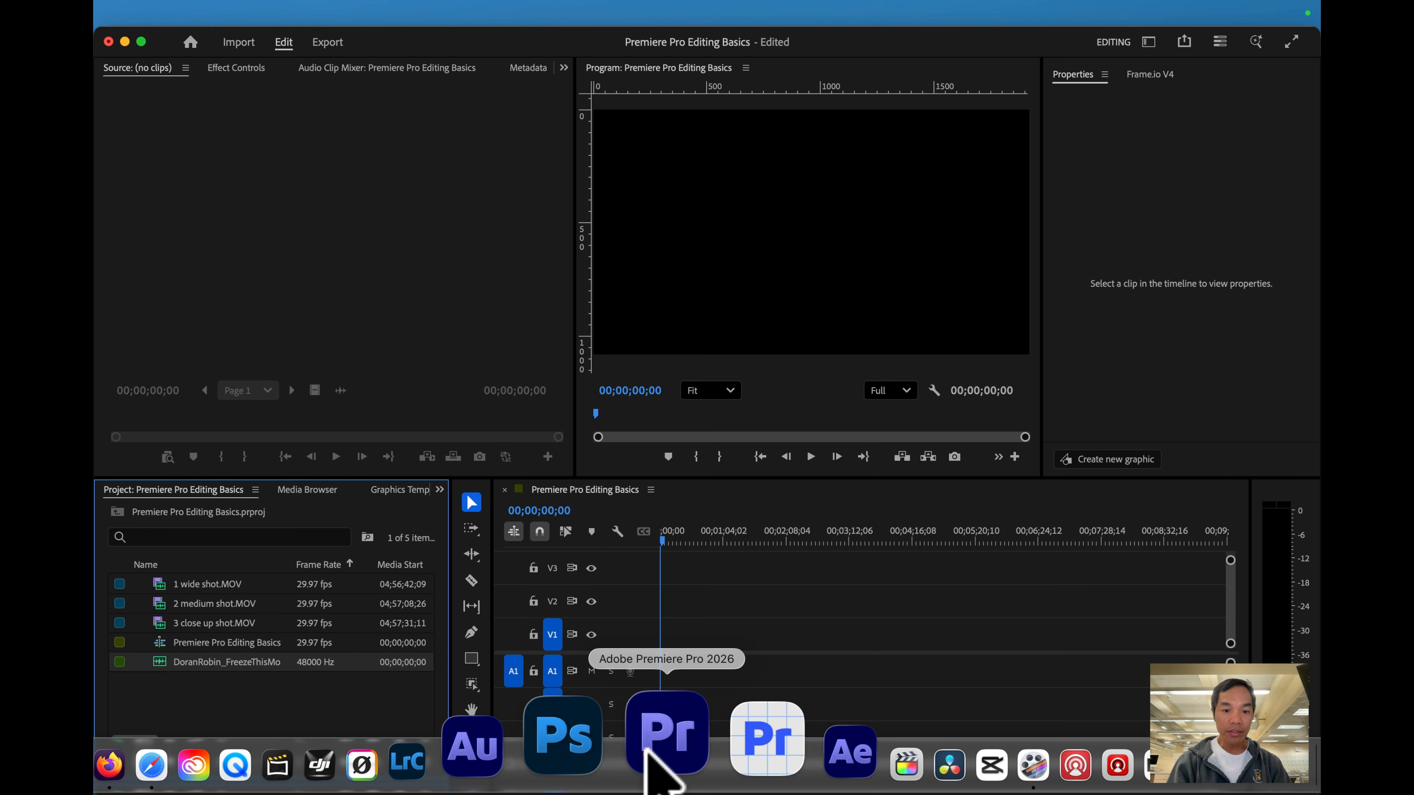
Open 1 wide shot.MOV in the Source Monitor and mark its in point at 04;56;45;20 and out point at 04;56;47;24
{"action": "double_click", "coordinate": [173, 583]}
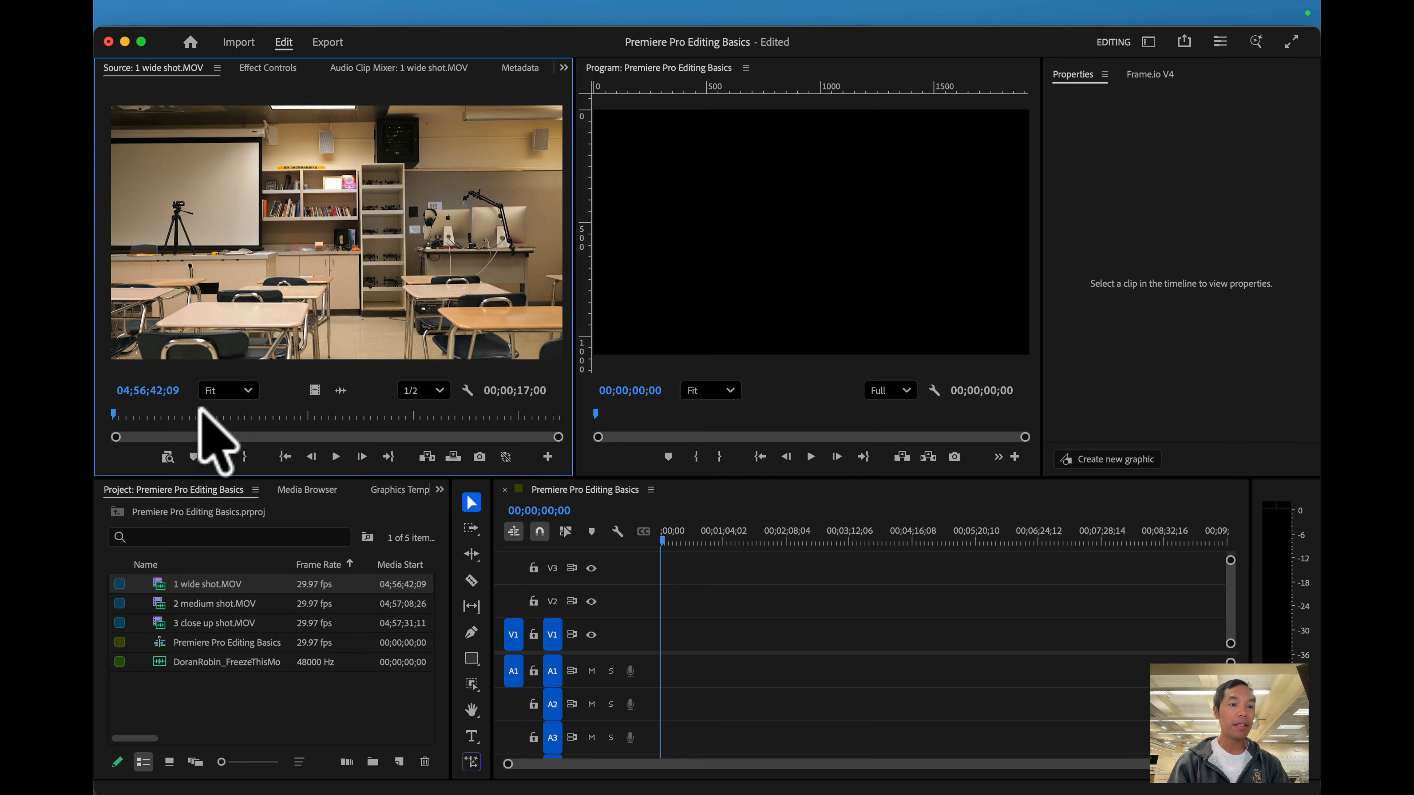
{"action": "mouse_move", "coordinate": [203, 412]}
{"action": "left_mouse_down"}
{"action": "mouse_move", "coordinate": [122, 415]}
{"action": "mouse_move", "coordinate": [196, 412]}
{"action": "left_mouse_up"}
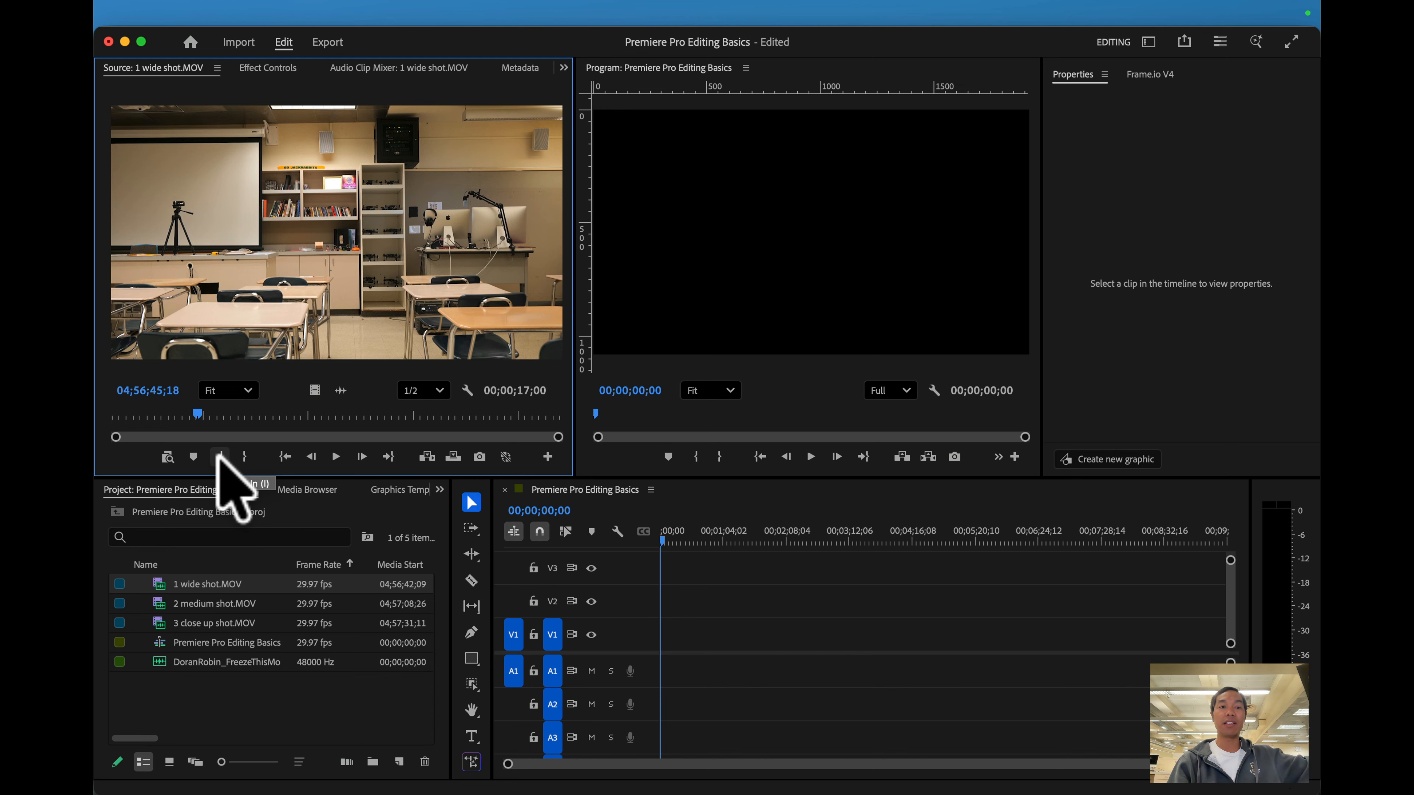
{"action": "mouse_move", "coordinate": [192, 413]}
{"action": "left_mouse_down"}
{"action": "mouse_move", "coordinate": [150, 414]}
{"action": "mouse_move", "coordinate": [202, 412]}
{"action": "left_mouse_up"}
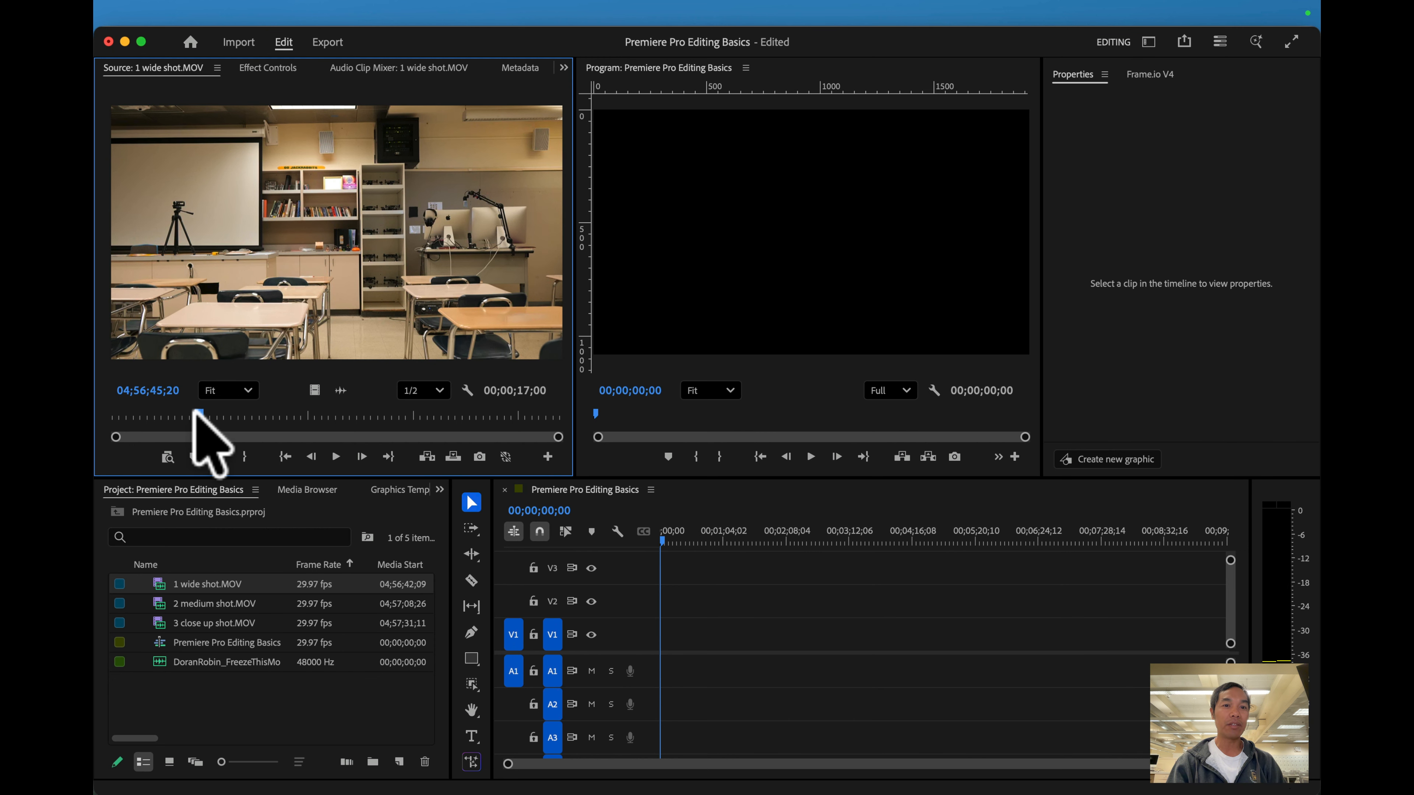
{"action": "left_click", "coordinate": [198, 413]}
{"action": "key", "text": "i"}
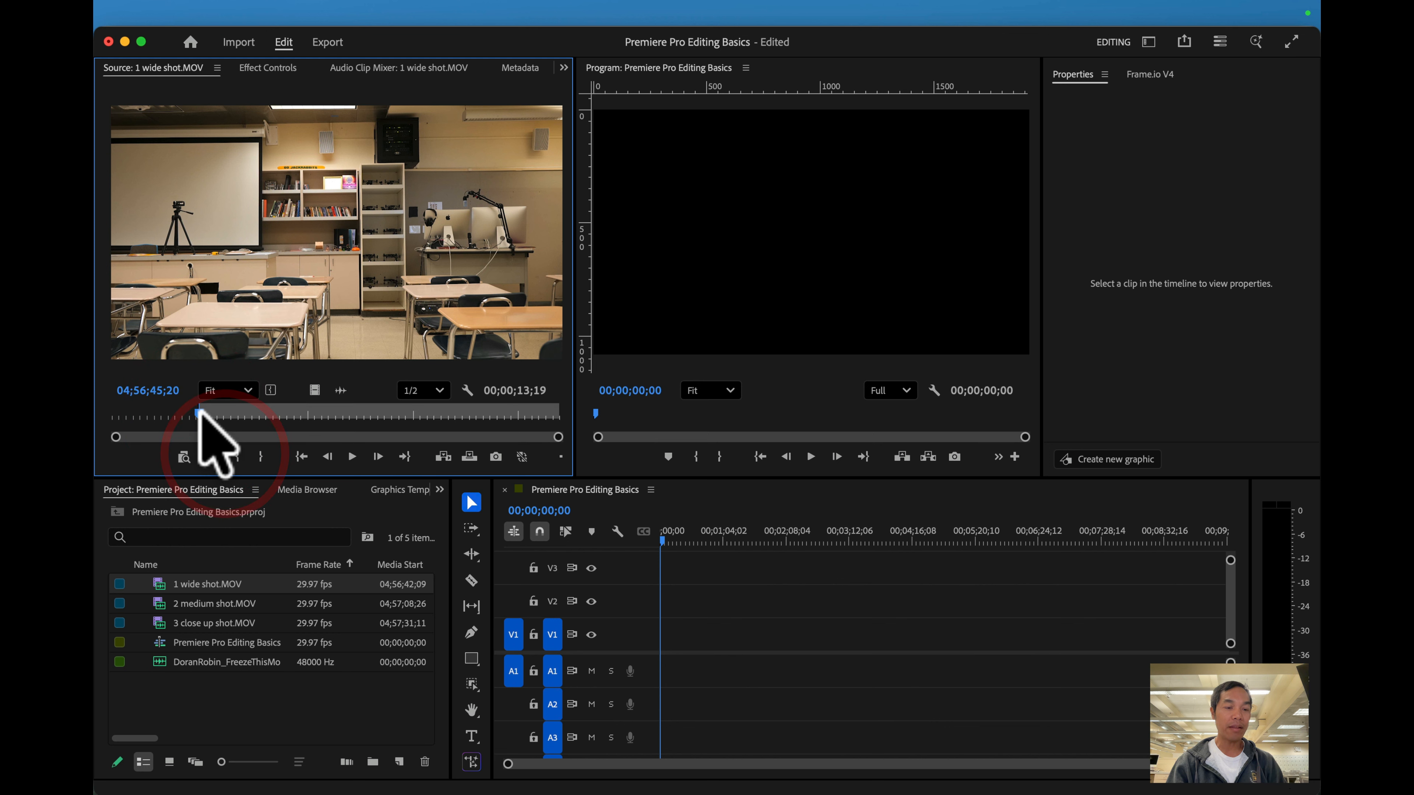
{"action": "left_click_drag", "start_coordinate": [200, 408], "coordinate": [257, 413]}
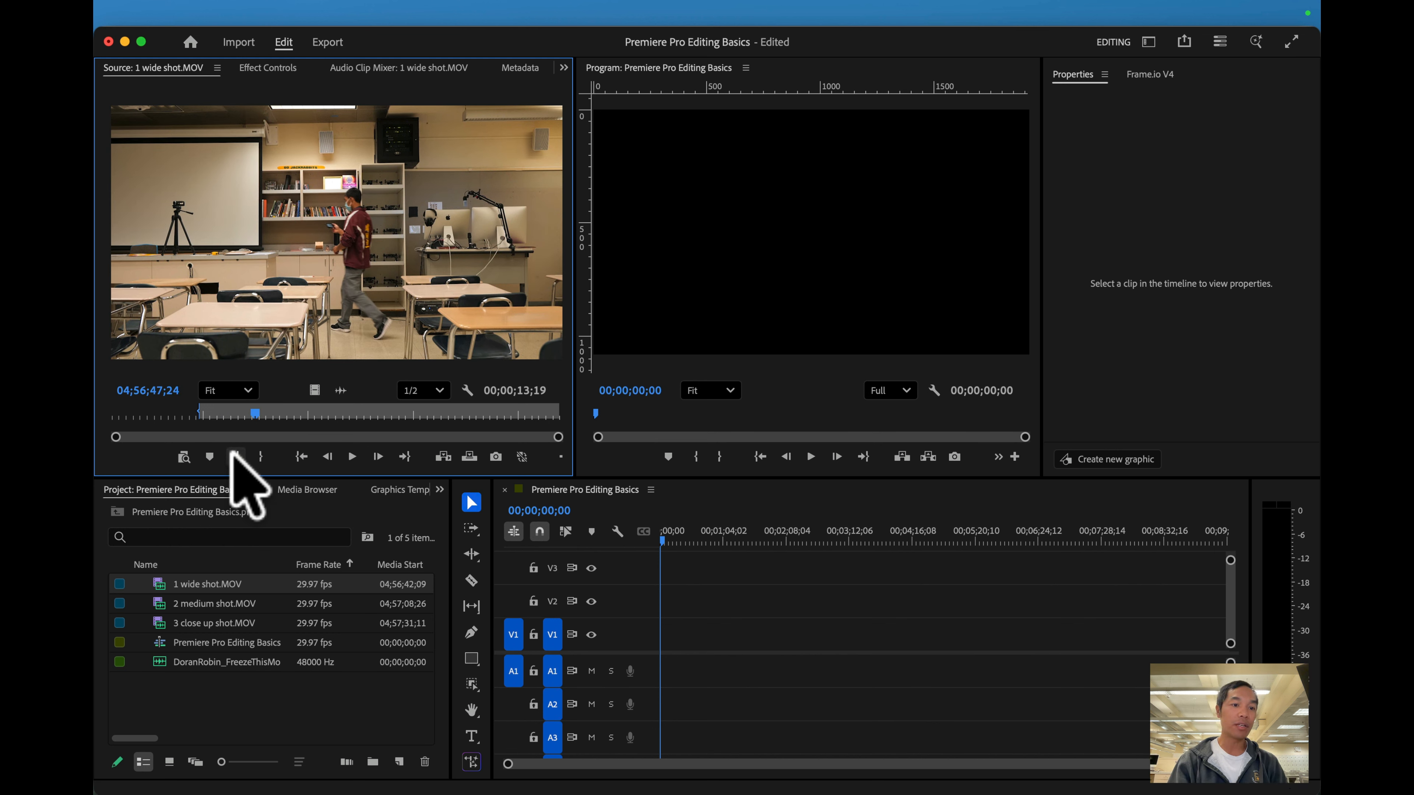
{"action": "left_click", "coordinate": [261, 456]}
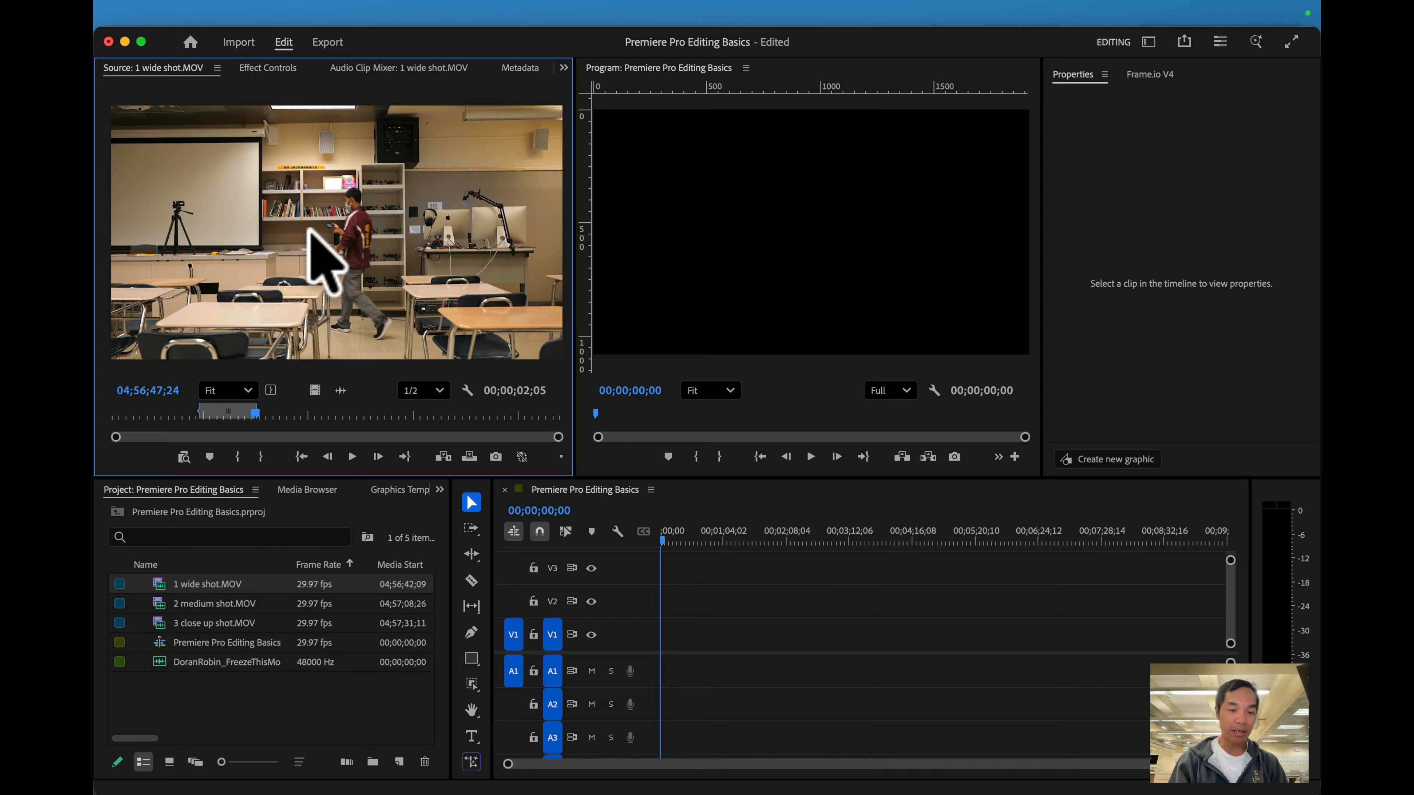
Place the marked wide shot at the start of V1 and A1, fit the sequence to the timeline, and select its audio part
{"action": "left_click_drag", "start_coordinate": [309, 229], "coordinate": [660, 647]}
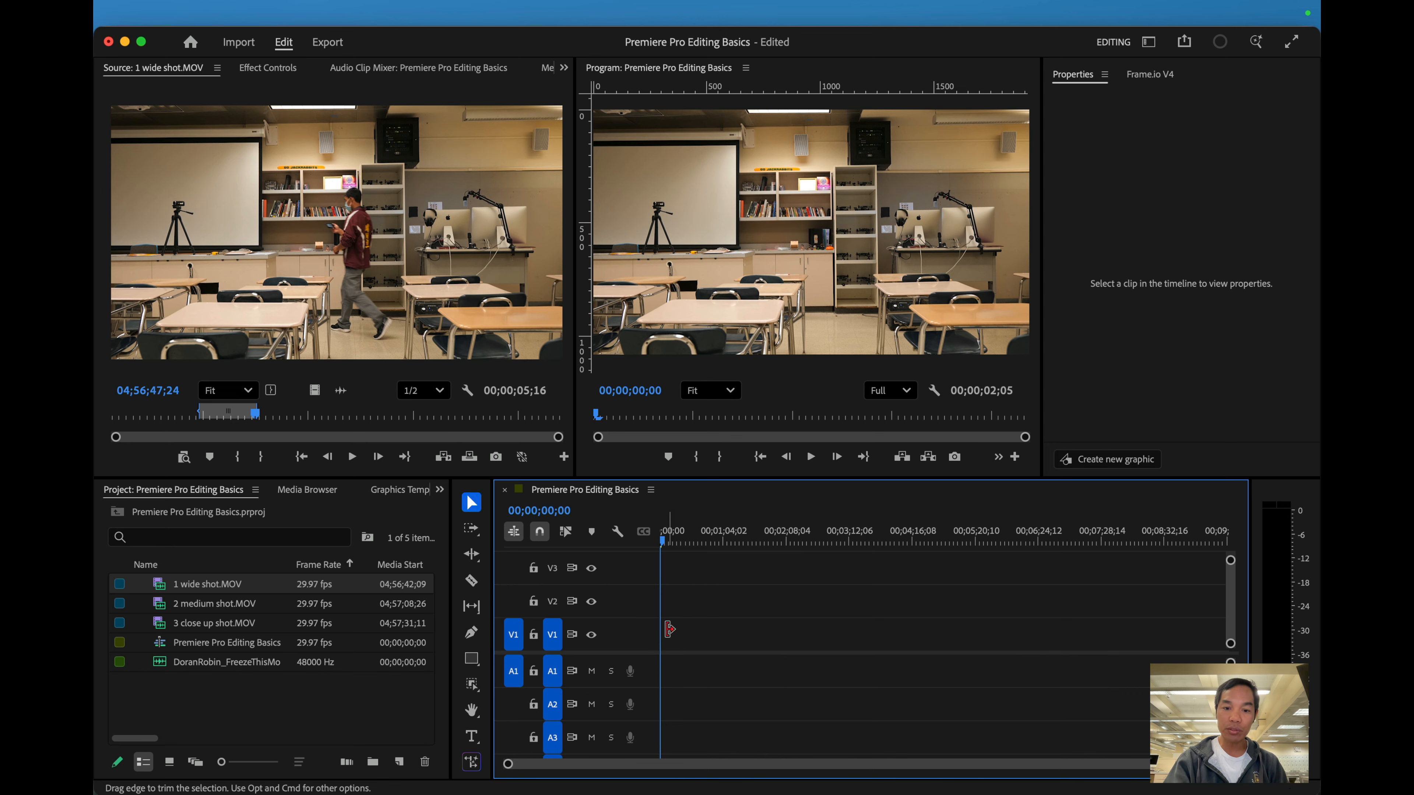
{"action": "key", "text": "backslash"}
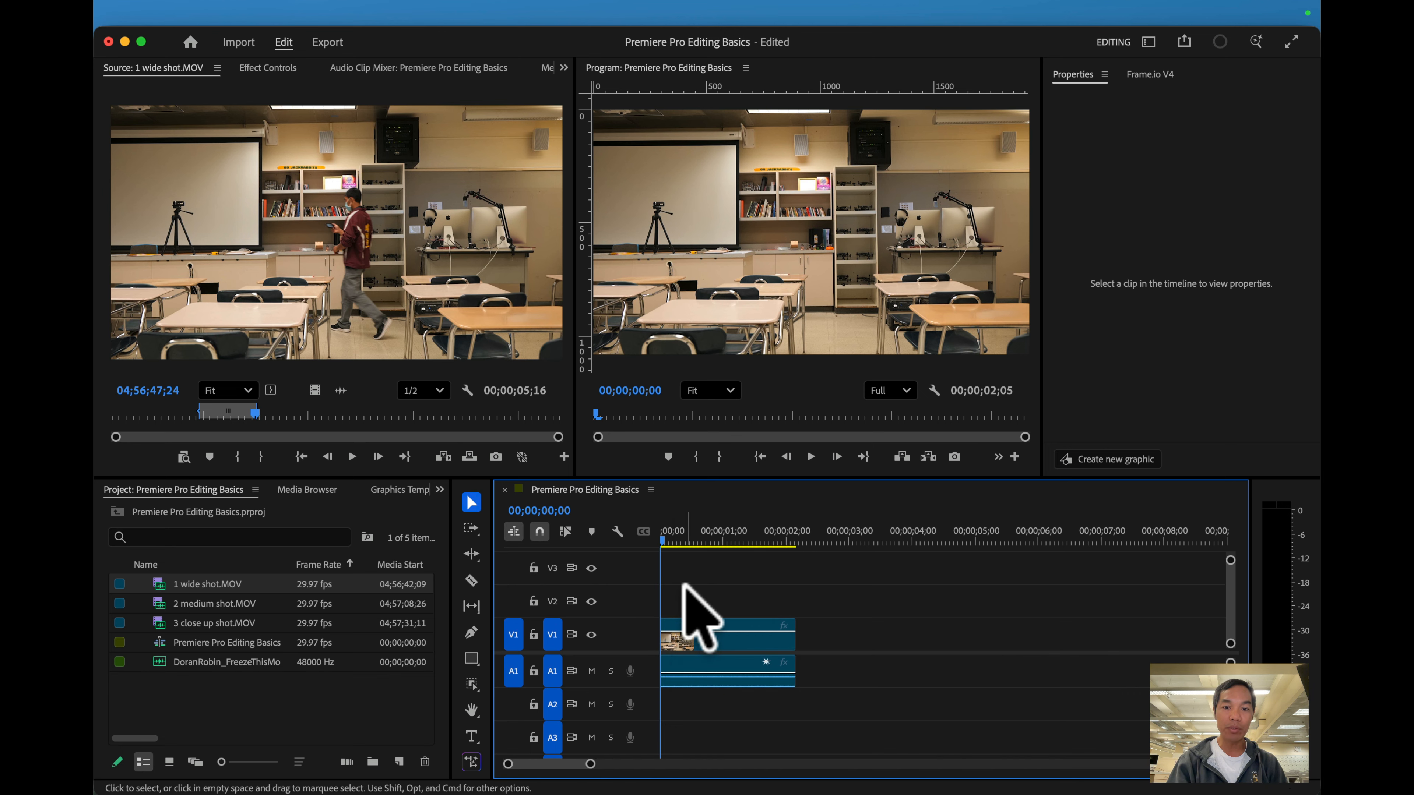
{"action": "left_click_drag", "start_coordinate": [664, 538], "coordinate": [646, 539]}
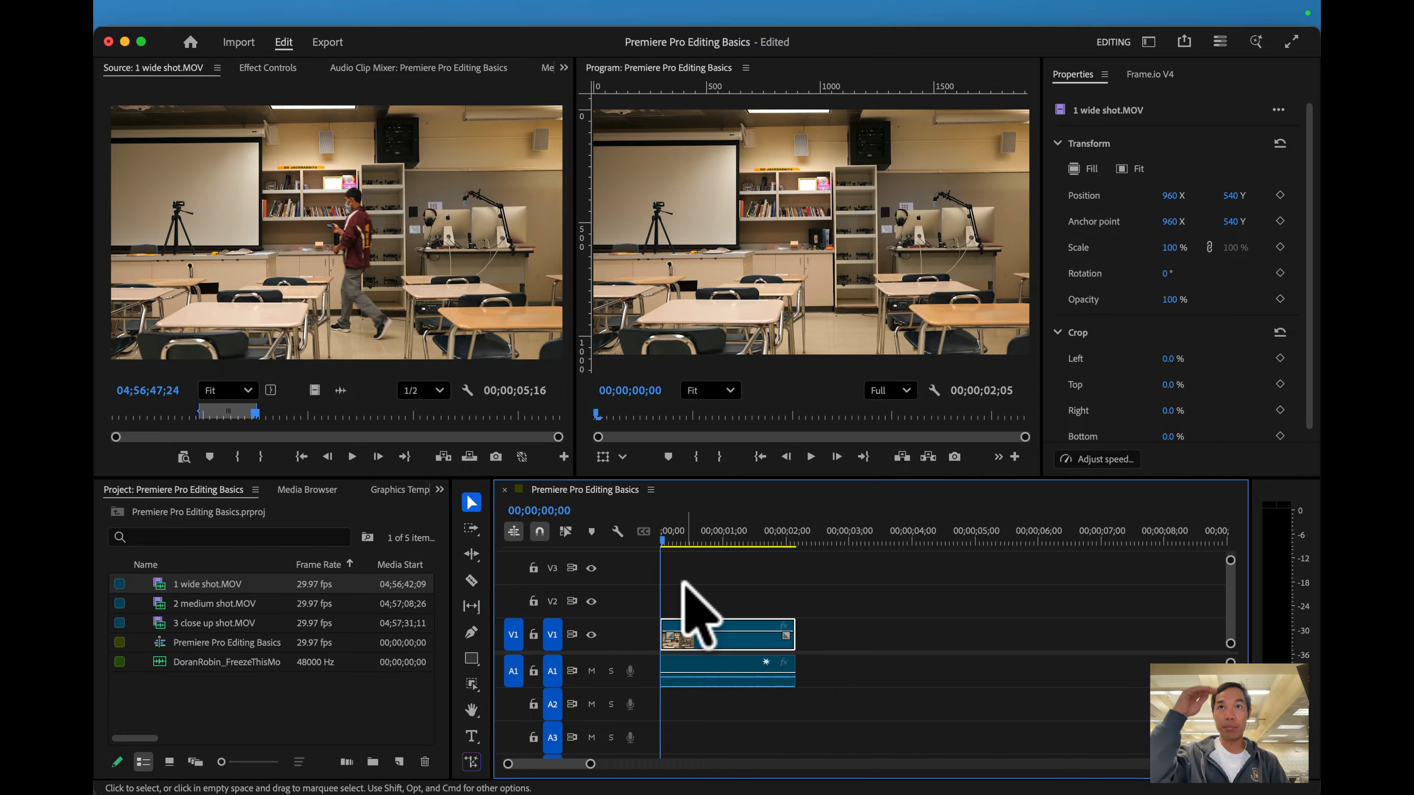
{"action": "left_click", "coordinate": [703, 671]}
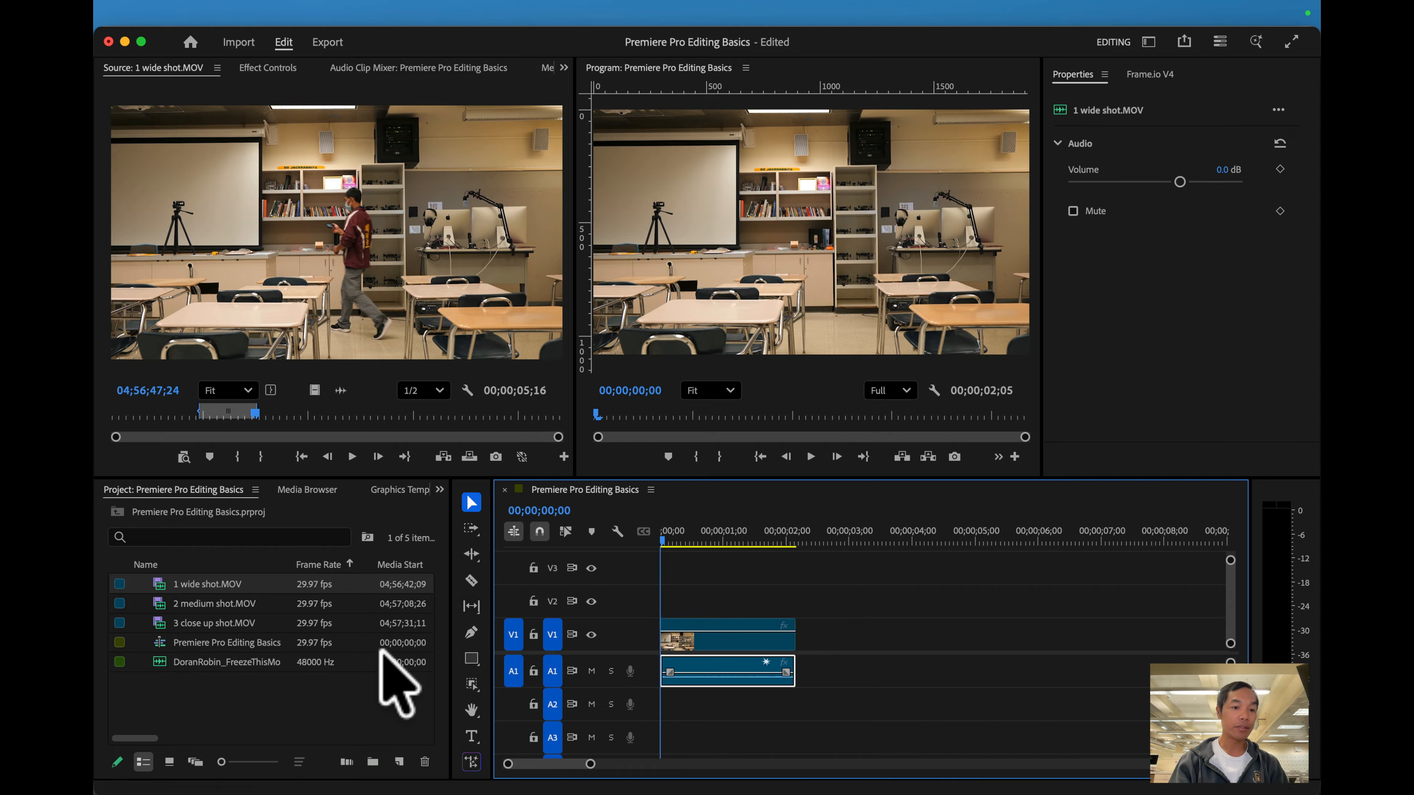
Open 2 medium shot.MOV in the Source Monitor and mark its in point at 04;57;12;05 and out point at 04;57;15;29
{"action": "left_click", "coordinate": [196, 601]}
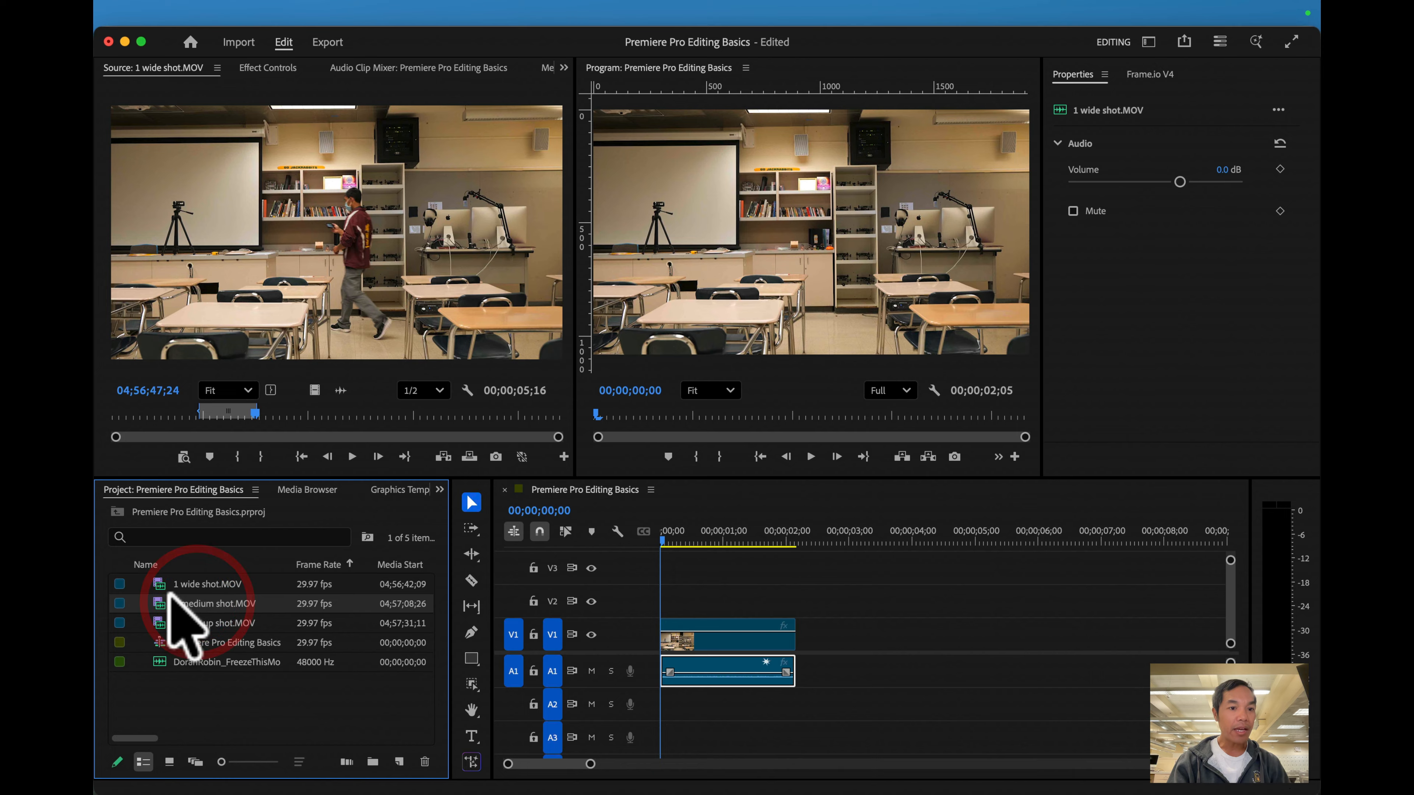
{"action": "double_click", "coordinate": [160, 611]}
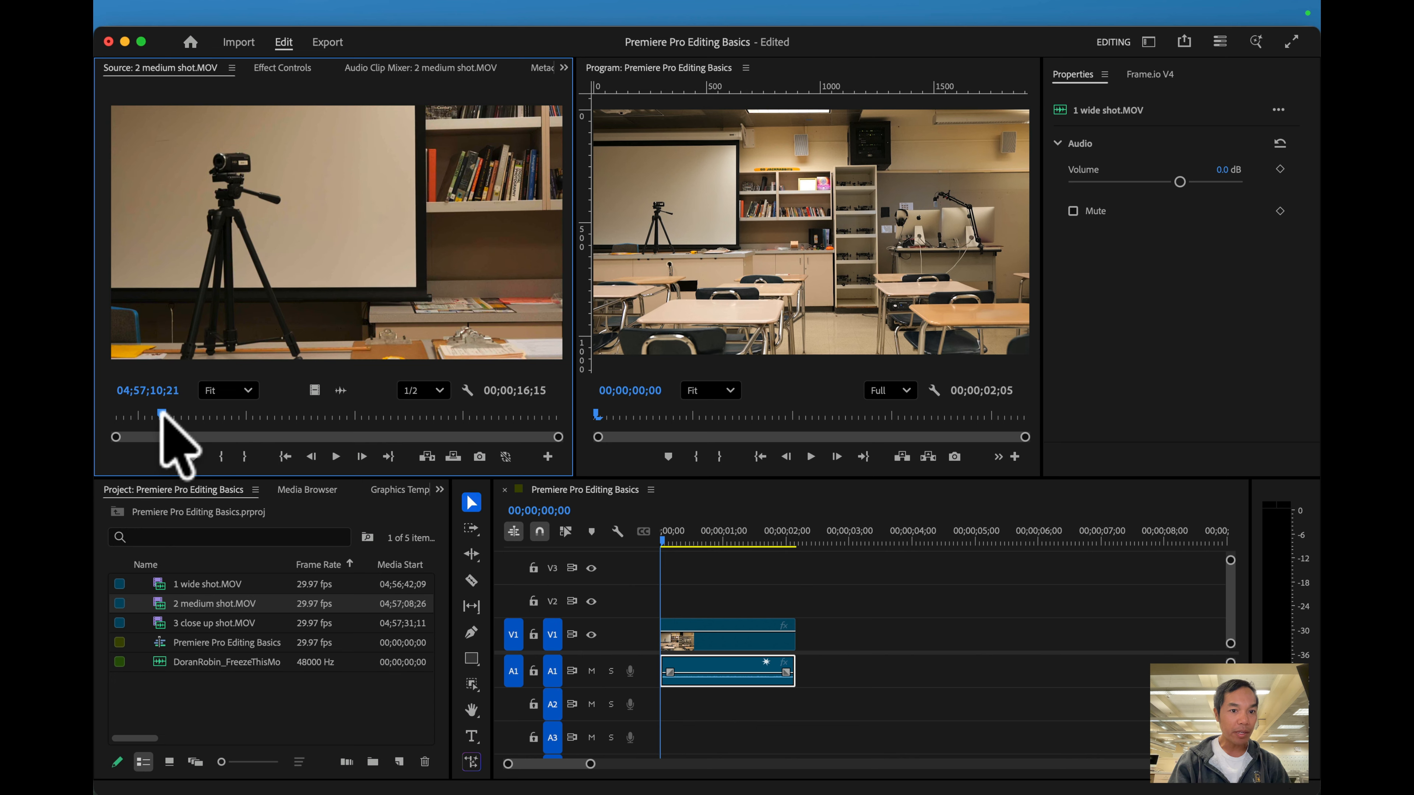
{"action": "left_click_drag", "start_coordinate": [184, 413], "coordinate": [201, 412]}
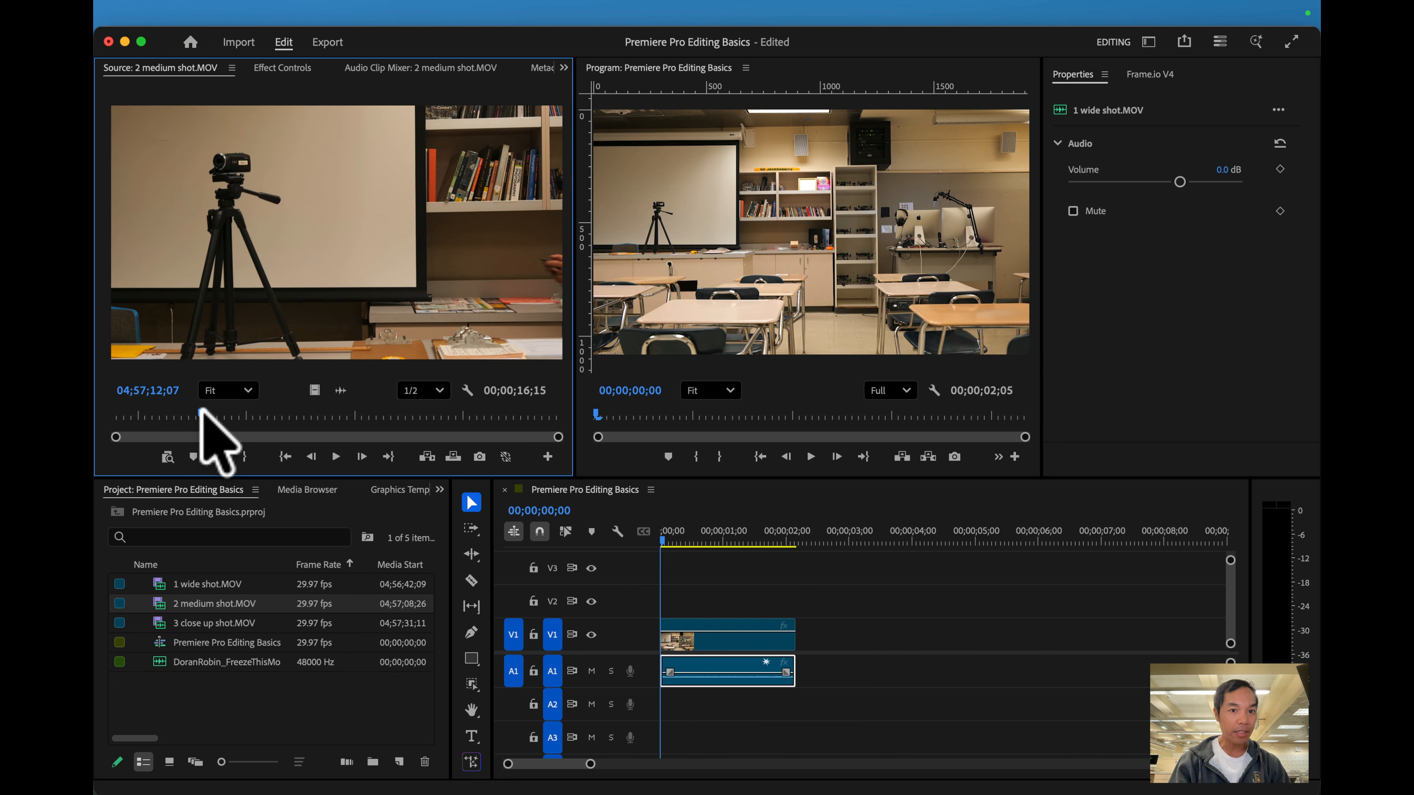
{"action": "key", "text": "i"}
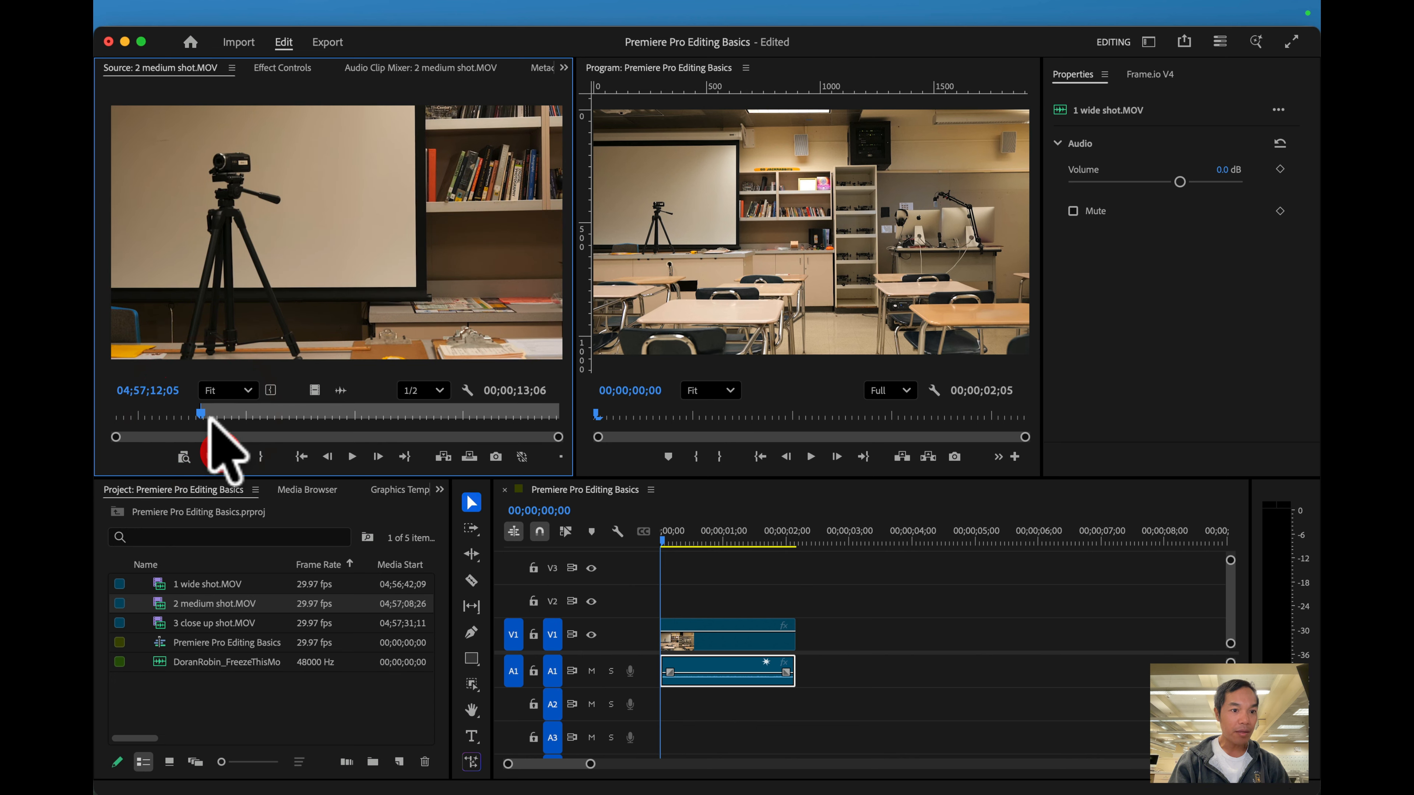
{"action": "left_click_drag", "start_coordinate": [201, 412], "coordinate": [302, 413]}
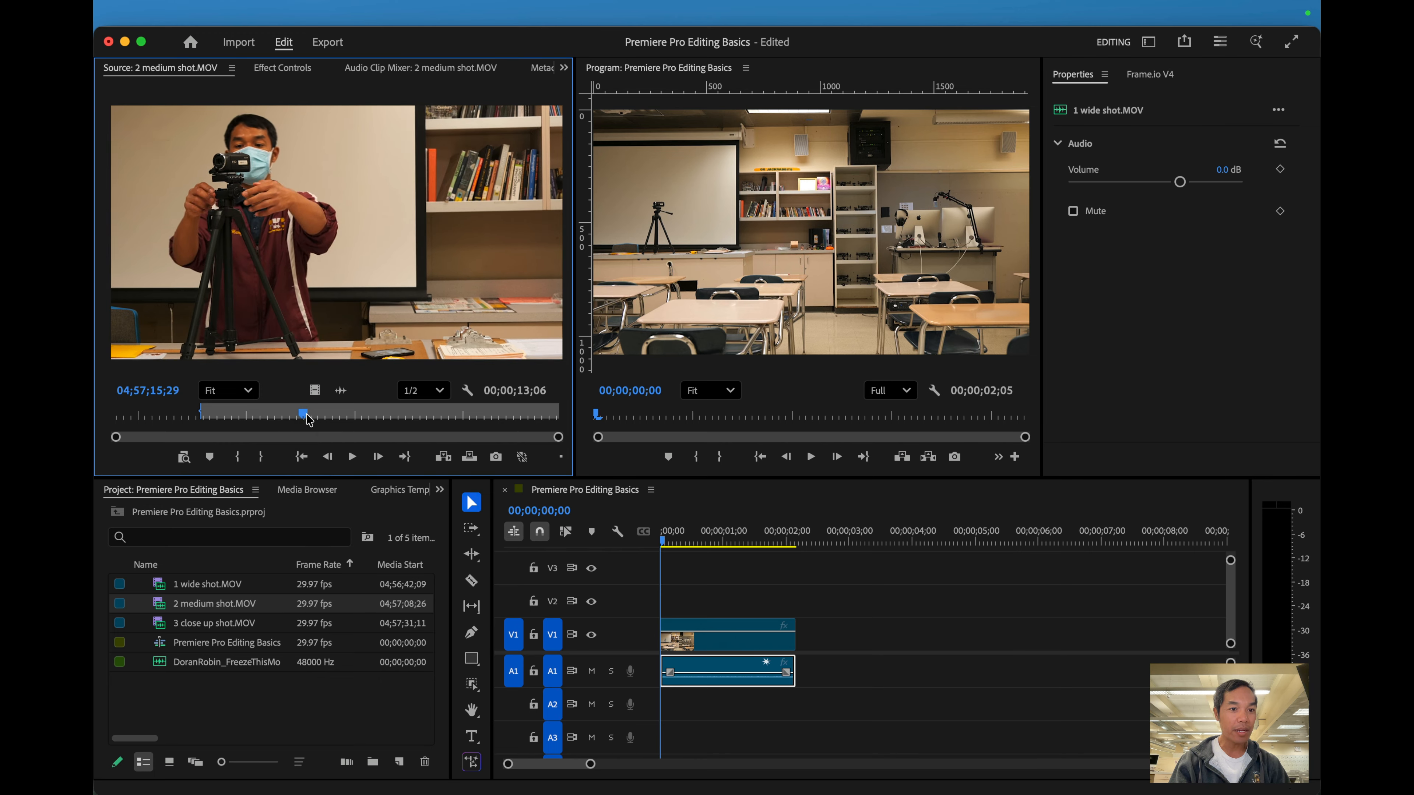
{"action": "left_click", "coordinate": [260, 456]}
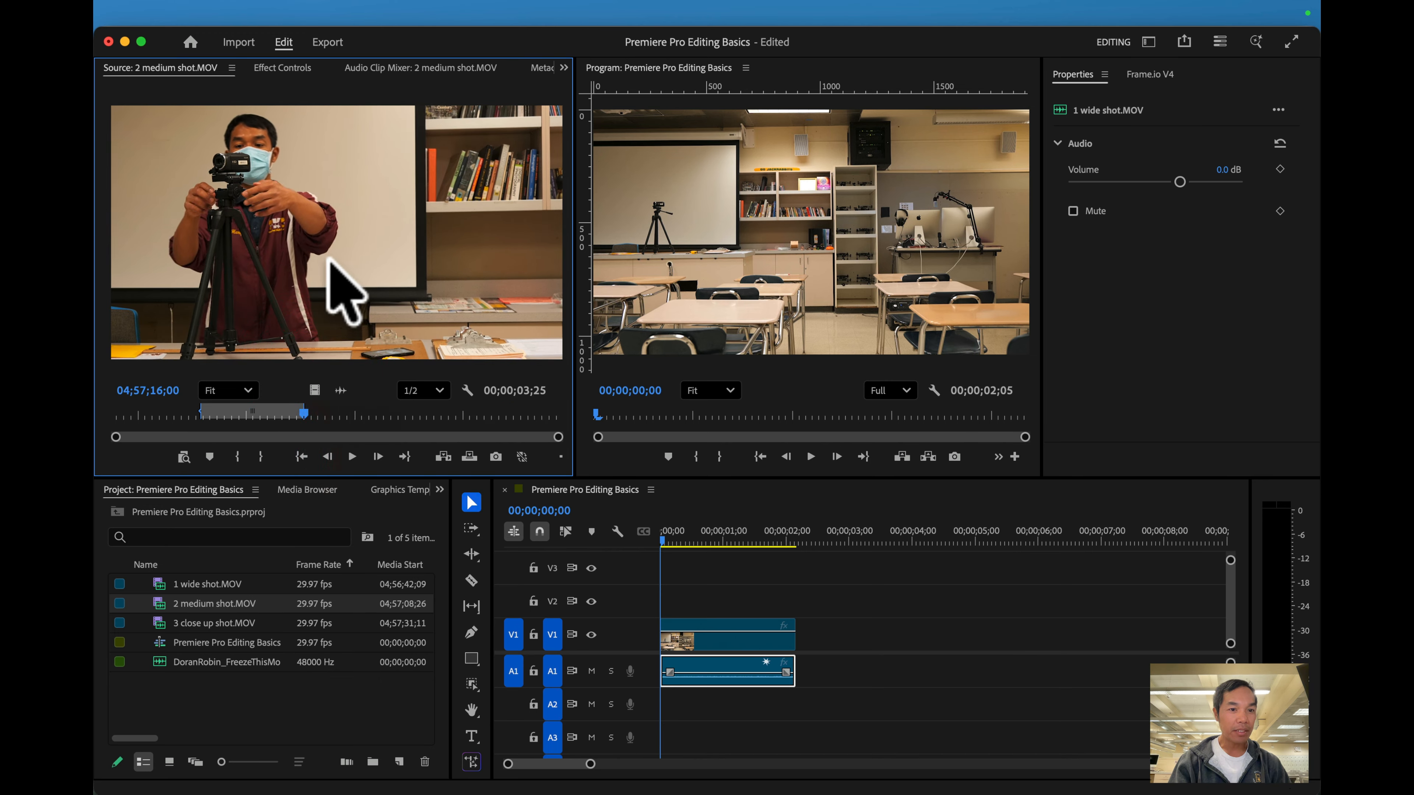
Add the marked medium shot directly after the wide shot on V1 and A1, and play through the cut between them
{"action": "left_click_drag", "start_coordinate": [333, 257], "coordinate": [799, 636]}
{"action": "left_click_drag", "start_coordinate": [801, 533], "coordinate": [782, 534]}
{"action": "key", "text": "space"}
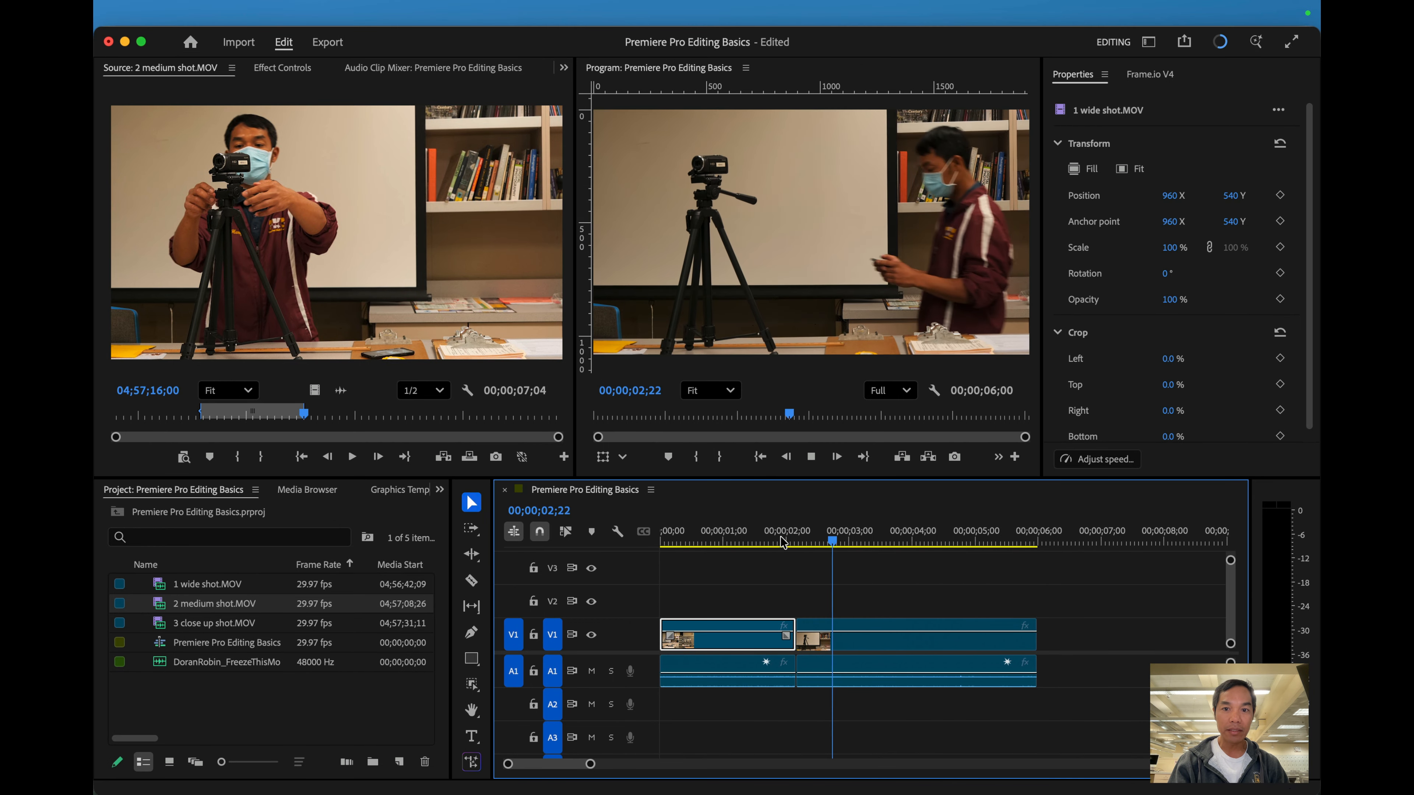
{"action": "key", "text": "space"}
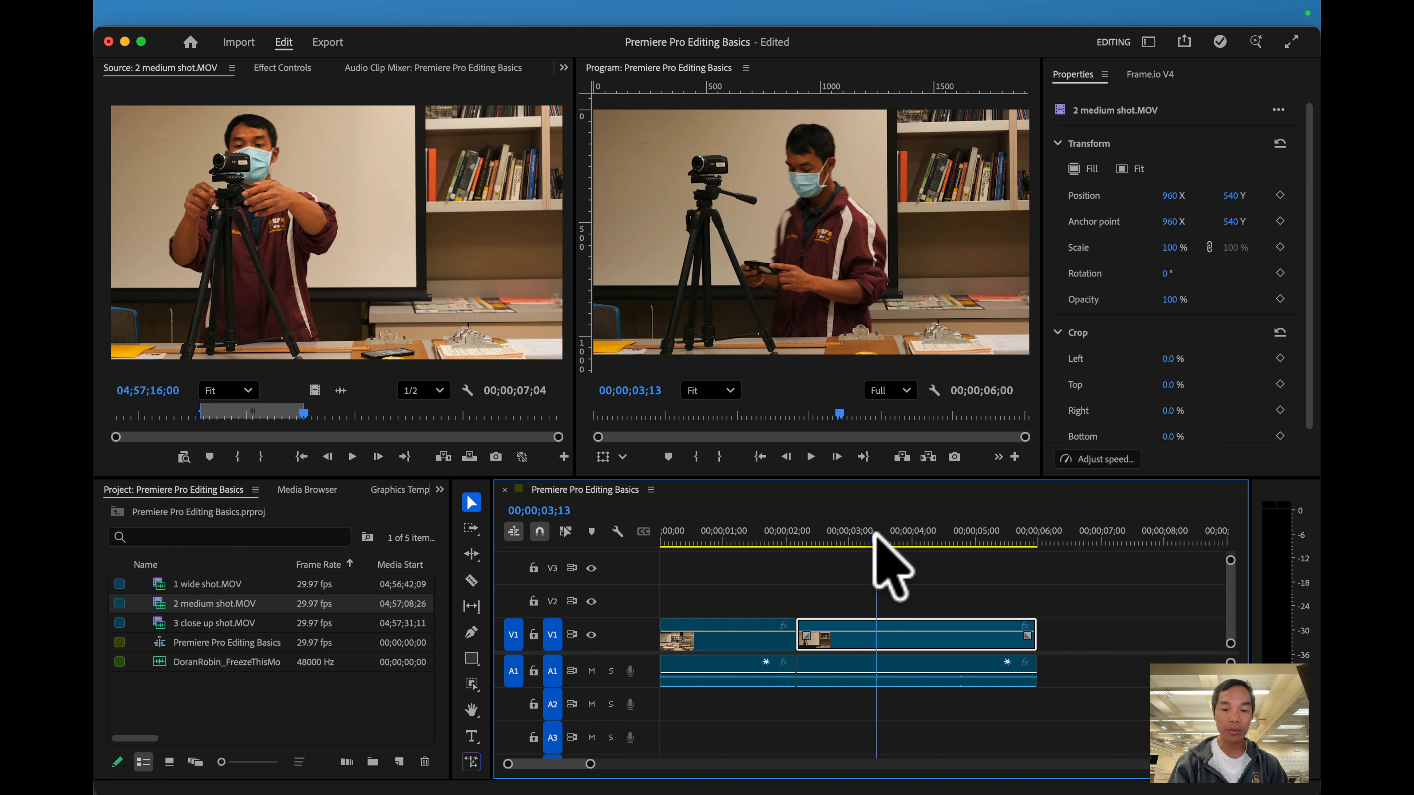
{"action": "left_click", "coordinate": [831, 538]}
{"action": "left_click_drag", "start_coordinate": [831, 538], "coordinate": [806, 538]}
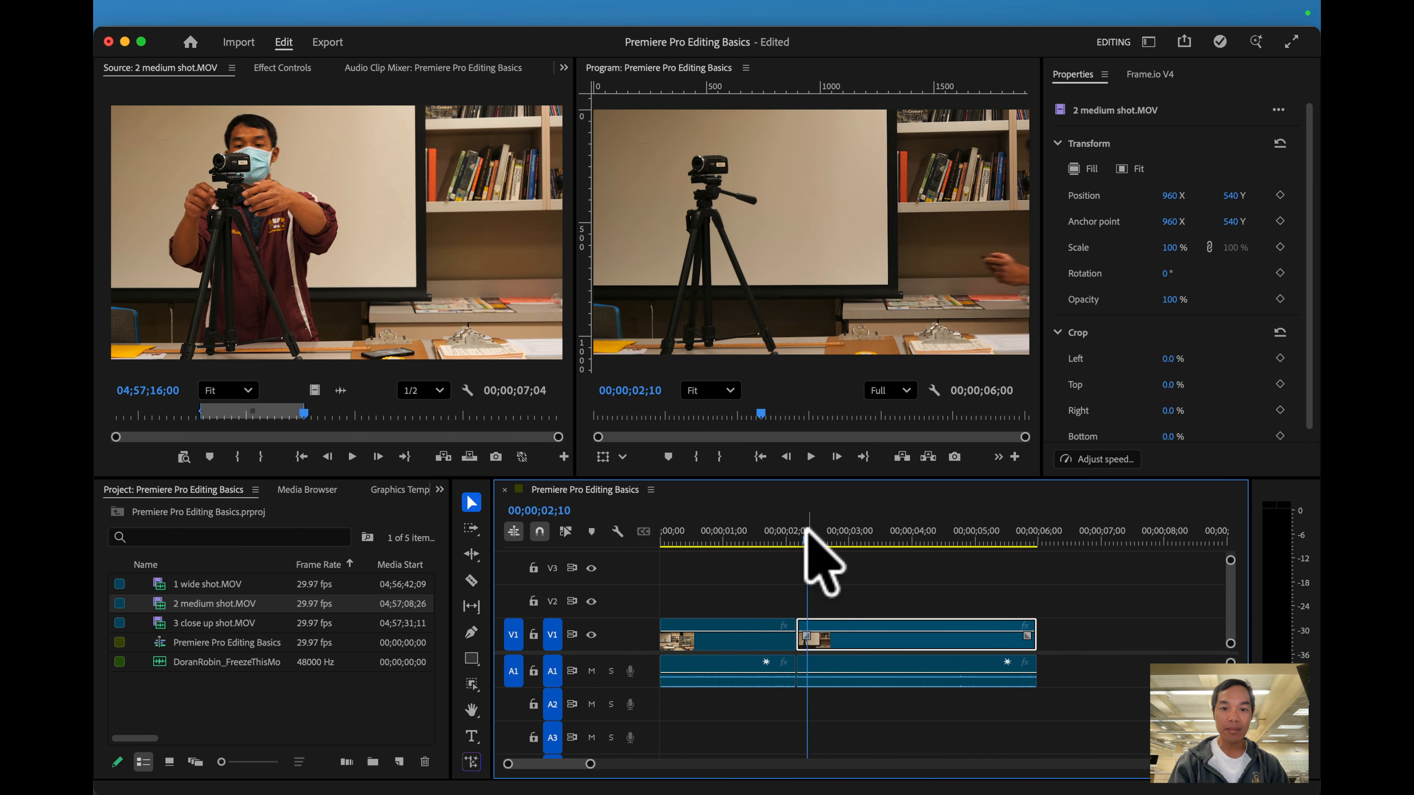
{"action": "left_click", "coordinate": [795, 536]}
{"action": "left_click_drag", "start_coordinate": [795, 535], "coordinate": [780, 538]}
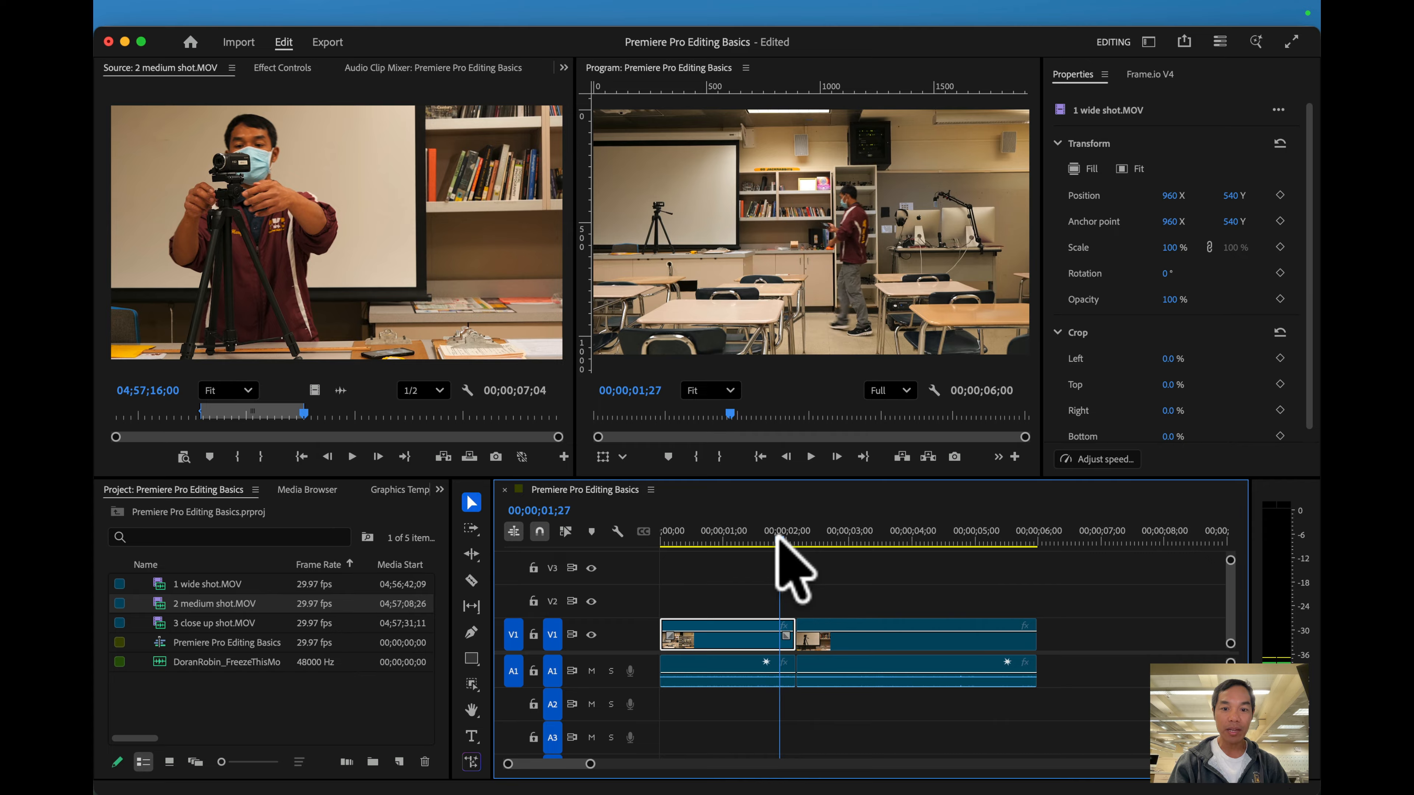
Extend the wide shot's end to about 3 seconds, moving the medium shot away for room and back against it
{"action": "left_click_drag", "start_coordinate": [843, 590], "coordinate": [886, 710]}
{"action": "left_click_drag", "start_coordinate": [875, 639], "coordinate": [1004, 638]}
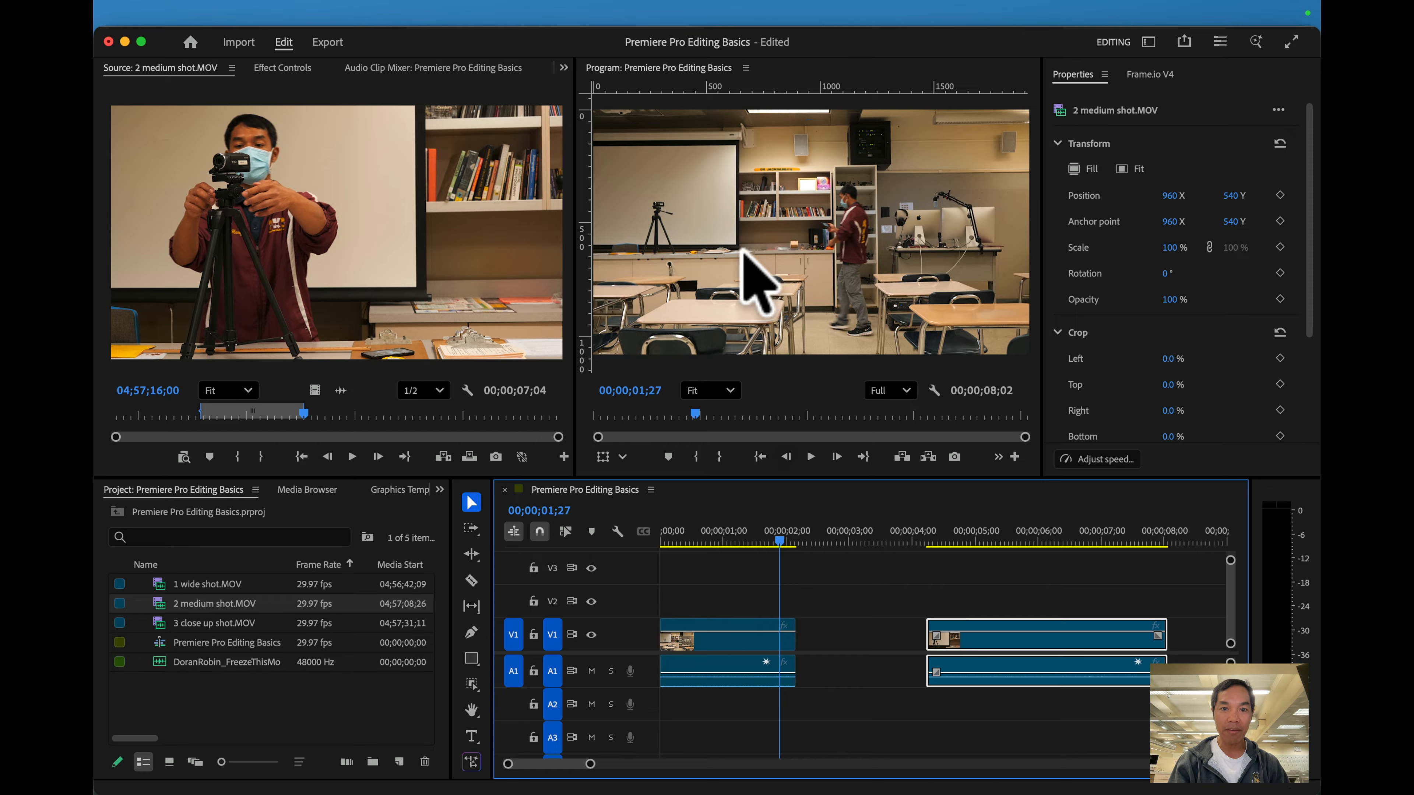
{"action": "left_click_drag", "start_coordinate": [786, 635], "coordinate": [844, 662]}
{"action": "left_click_drag", "start_coordinate": [983, 640], "coordinate": [902, 643]}
Play back the adjusted cut from the wide shot to the medium shot to check the continuity of the action
{"action": "left_click_drag", "start_coordinate": [773, 530], "coordinate": [804, 543]}
{"action": "key", "text": "space"}
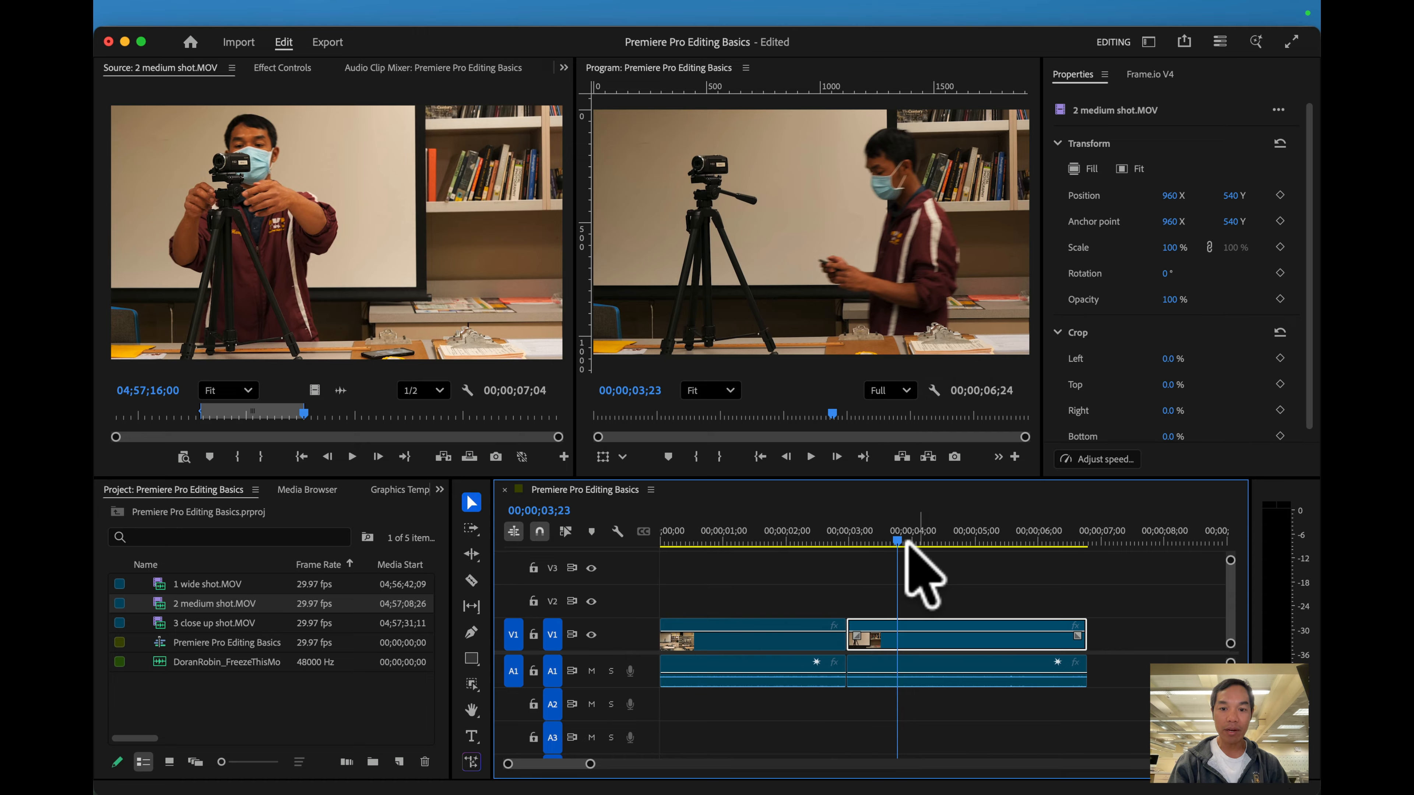
{"action": "left_click", "coordinate": [835, 537]}
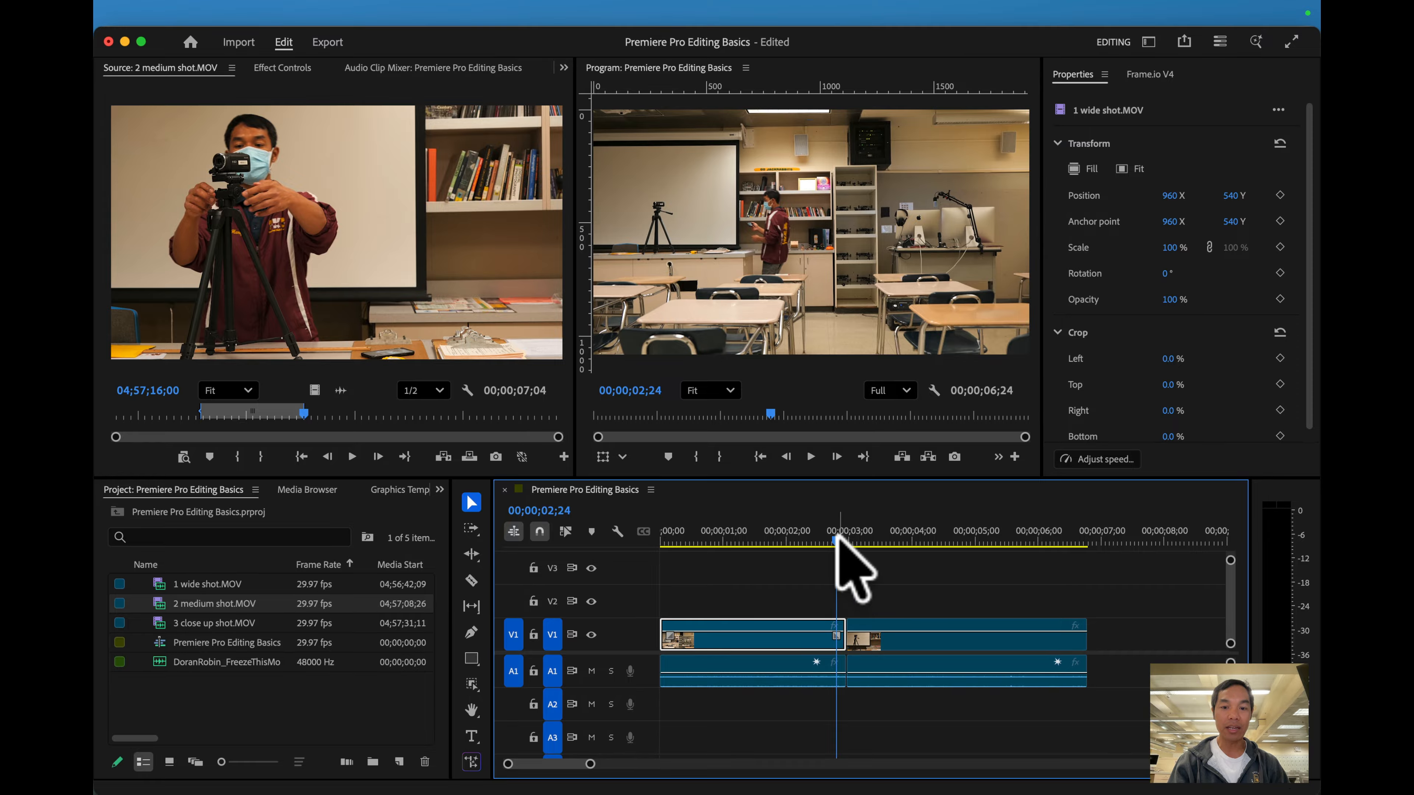
{"action": "left_click", "coordinate": [802, 541]}
{"action": "key", "text": "space"}
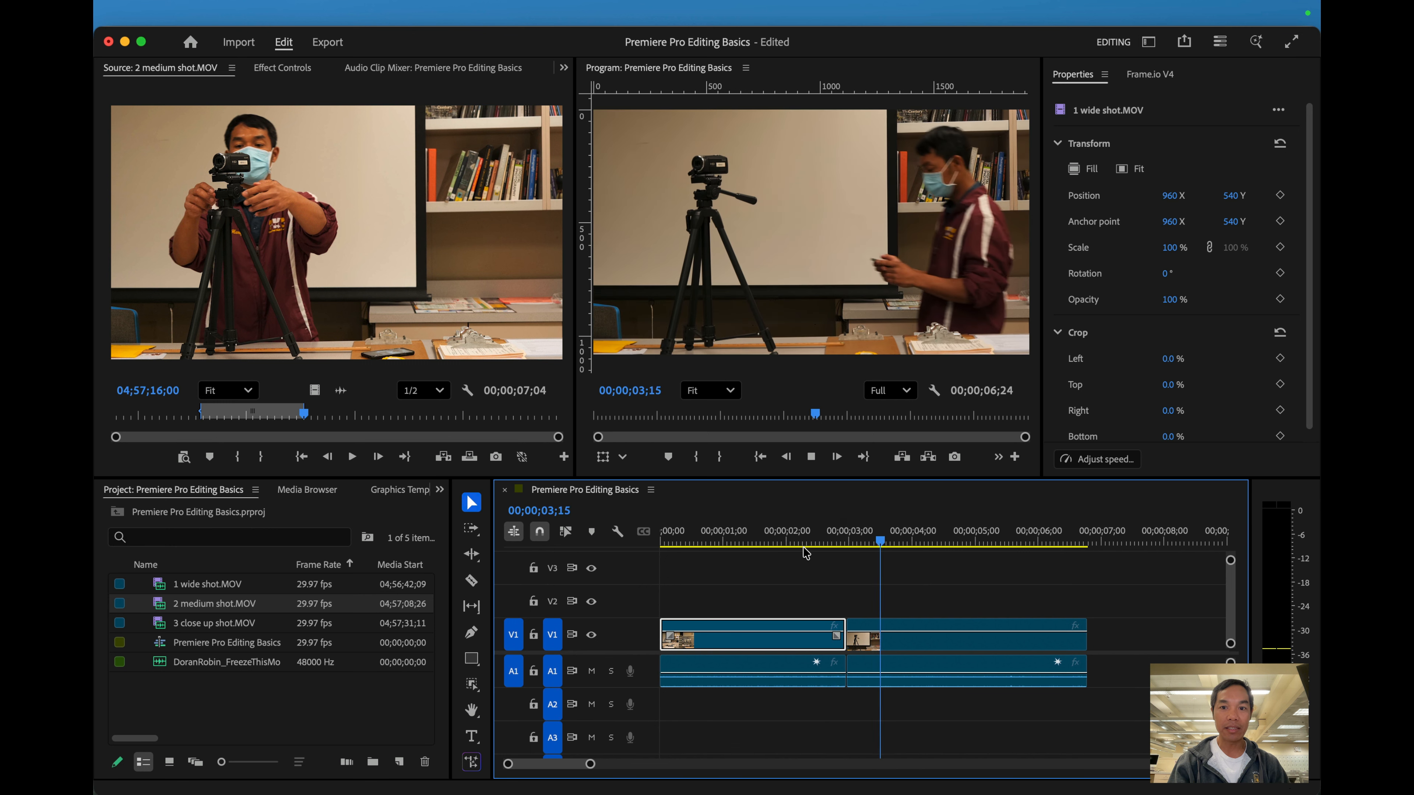
{"action": "key", "text": "space"}
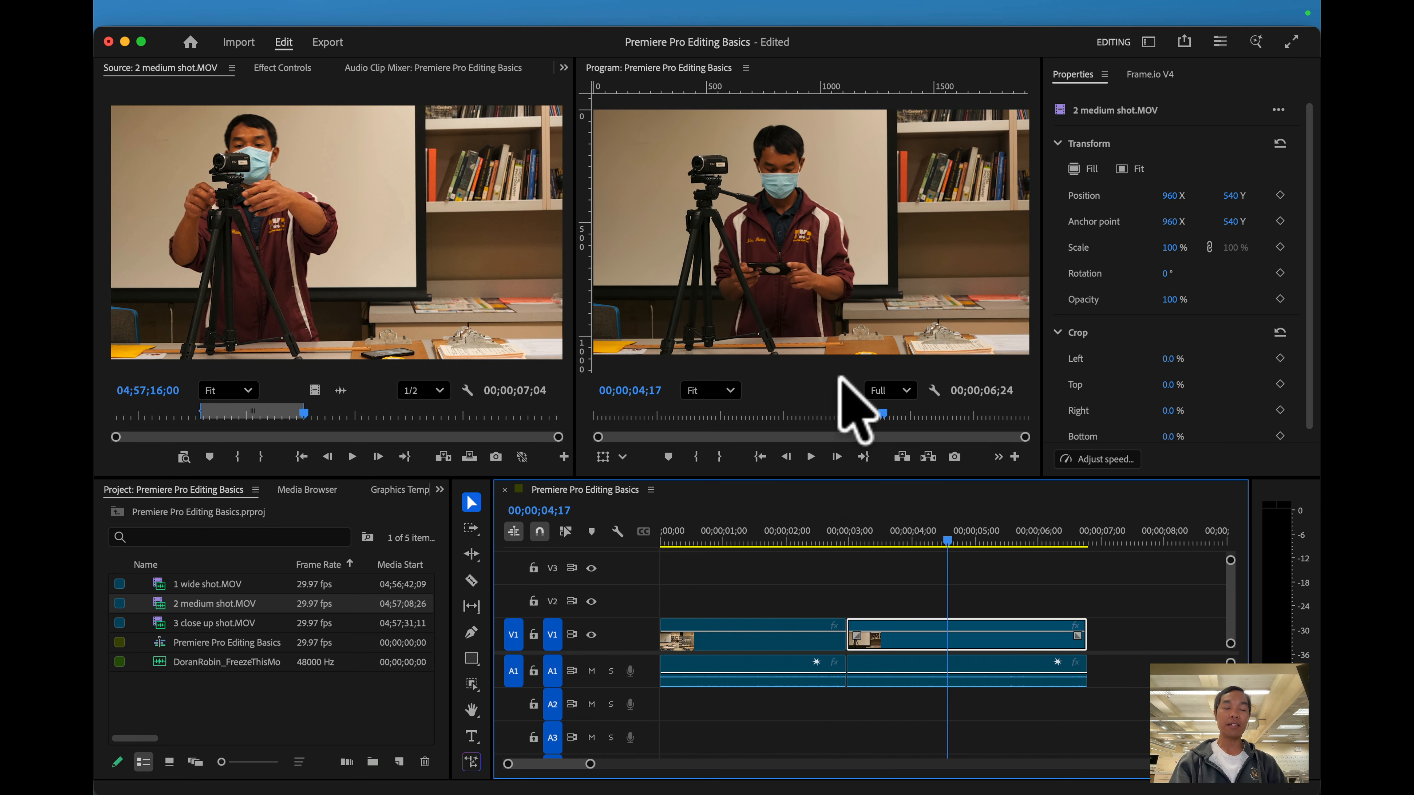
Open 3 close up shot.MOV in the Source Monitor and mark its in point at 04;57;38;26 and out point at 04;57;42;04
{"action": "left_click", "coordinate": [164, 626]}
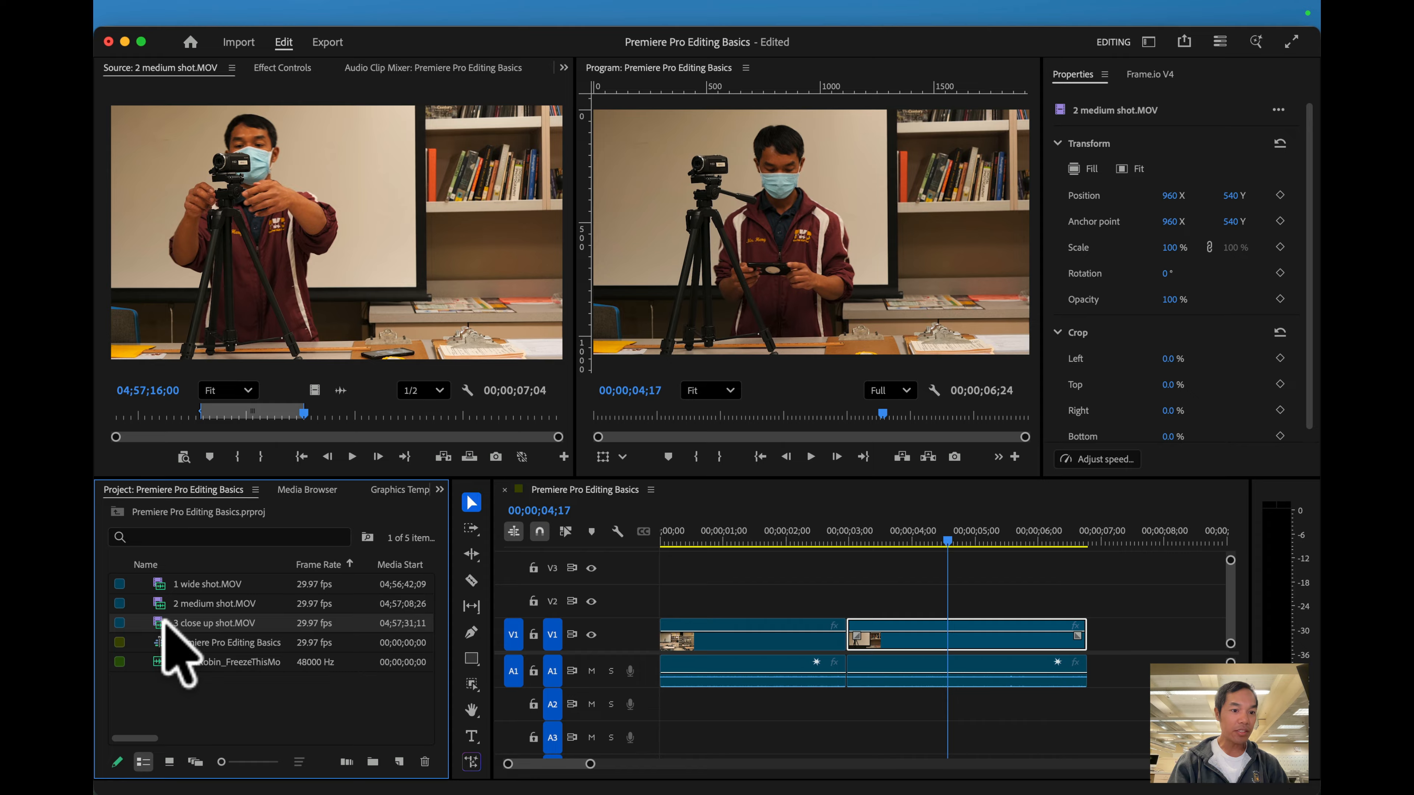
{"action": "double_click", "coordinate": [161, 624]}
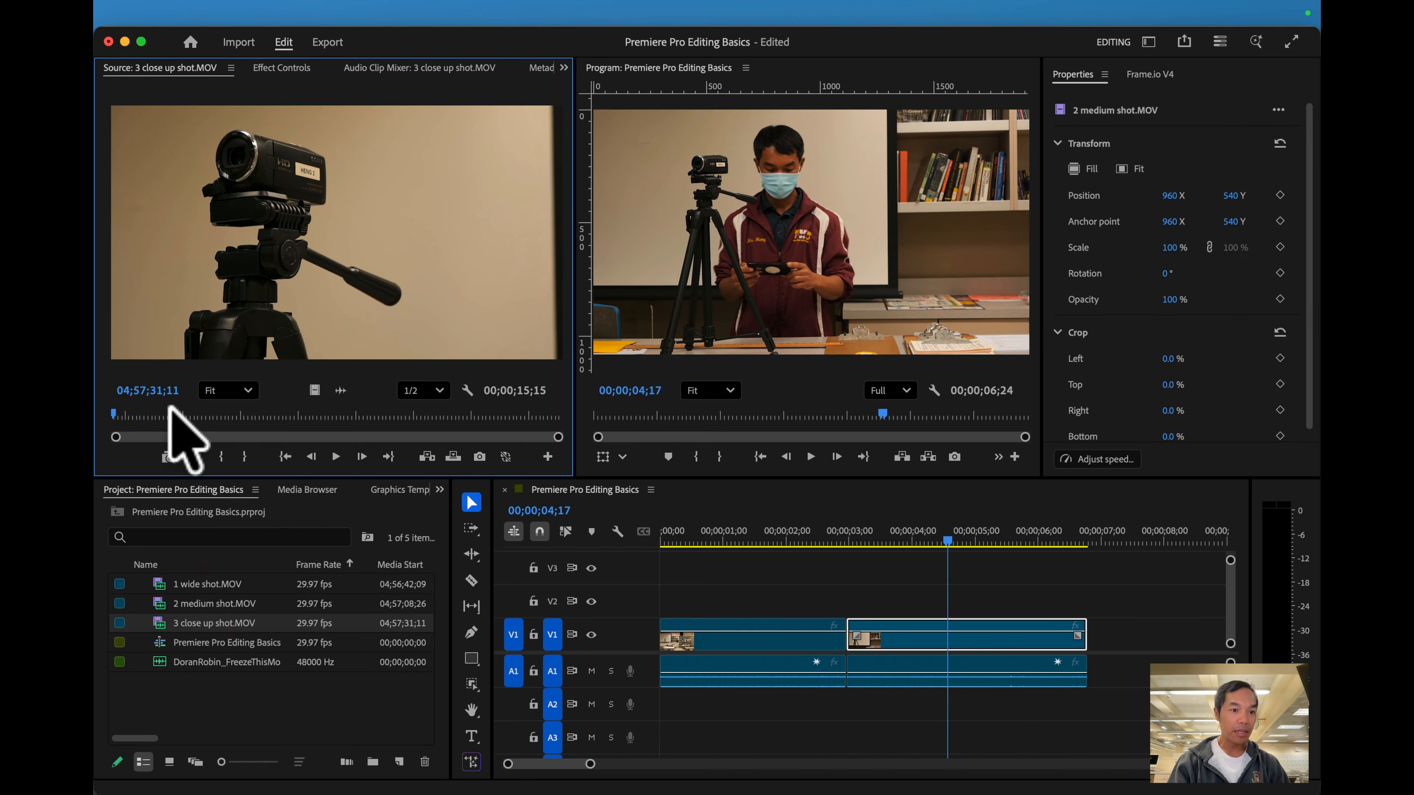
{"action": "left_click_drag", "start_coordinate": [176, 412], "coordinate": [204, 413]}
{"action": "left_click_drag", "start_coordinate": [249, 413], "coordinate": [236, 410]}
{"action": "left_click_drag", "start_coordinate": [944, 539], "coordinate": [991, 539]}
{"action": "left_click_drag", "start_coordinate": [252, 415], "coordinate": [326, 412]}
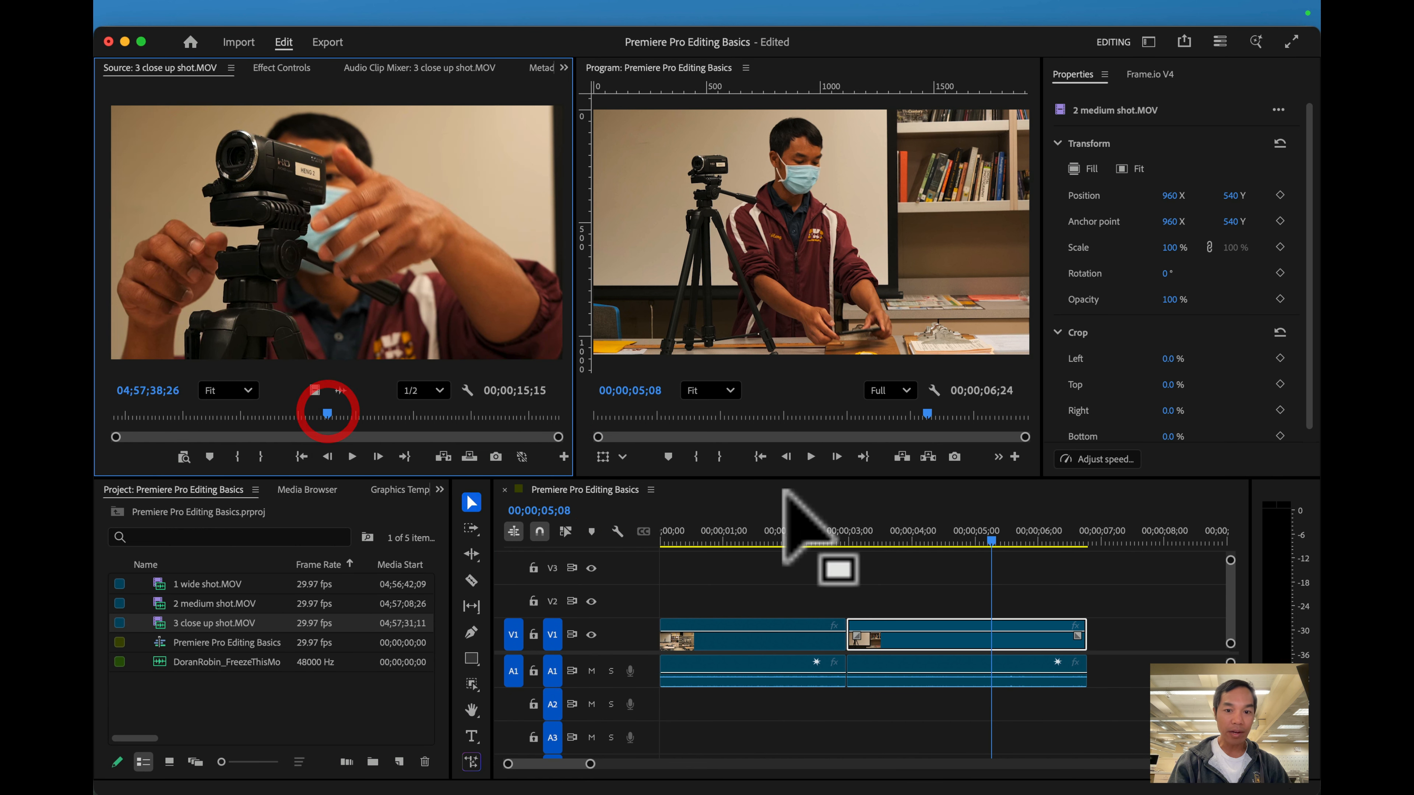
{"action": "left_click_drag", "start_coordinate": [995, 539], "coordinate": [1077, 538]}
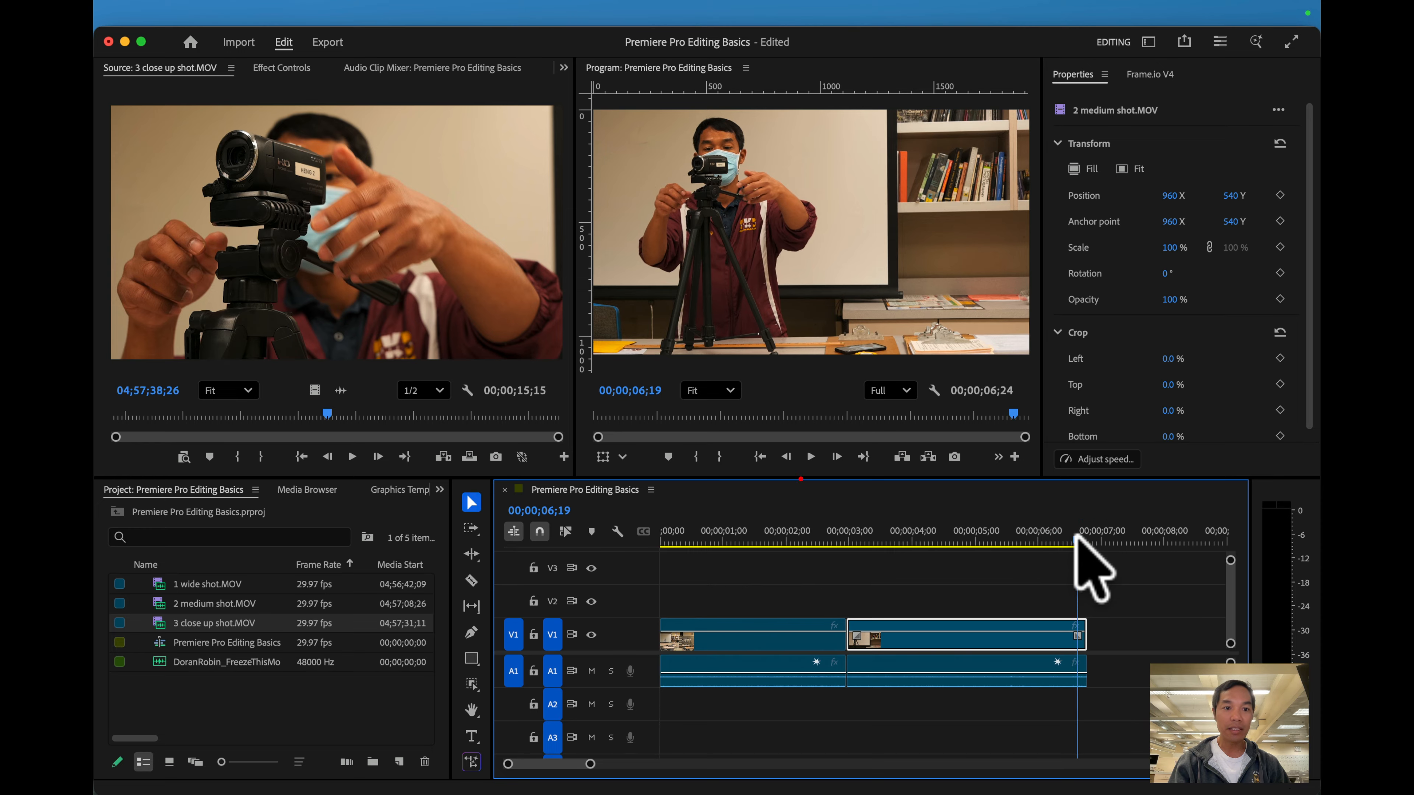
{"action": "left_click", "coordinate": [237, 457]}
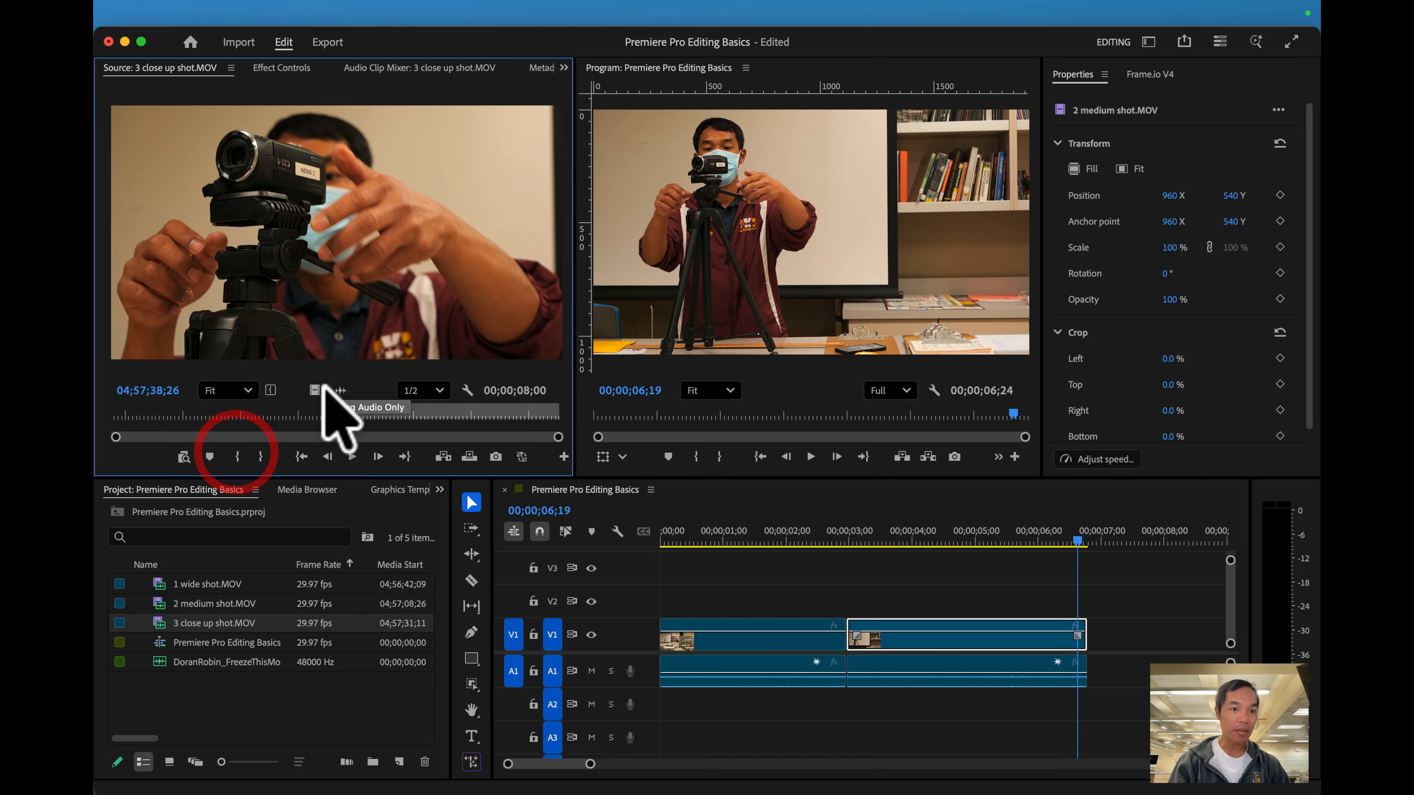
{"action": "left_click_drag", "start_coordinate": [328, 407], "coordinate": [422, 407]}
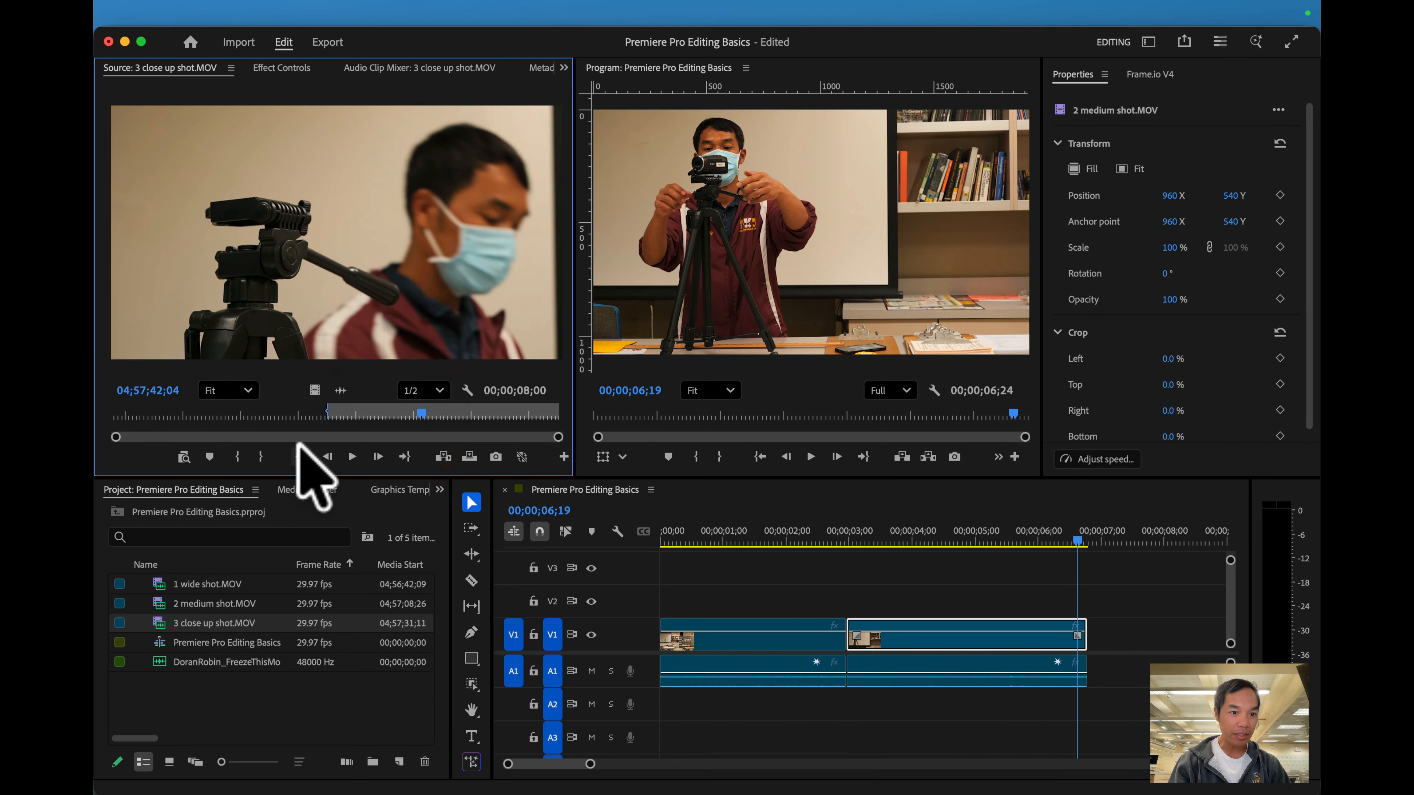
{"action": "left_click", "coordinate": [261, 456]}
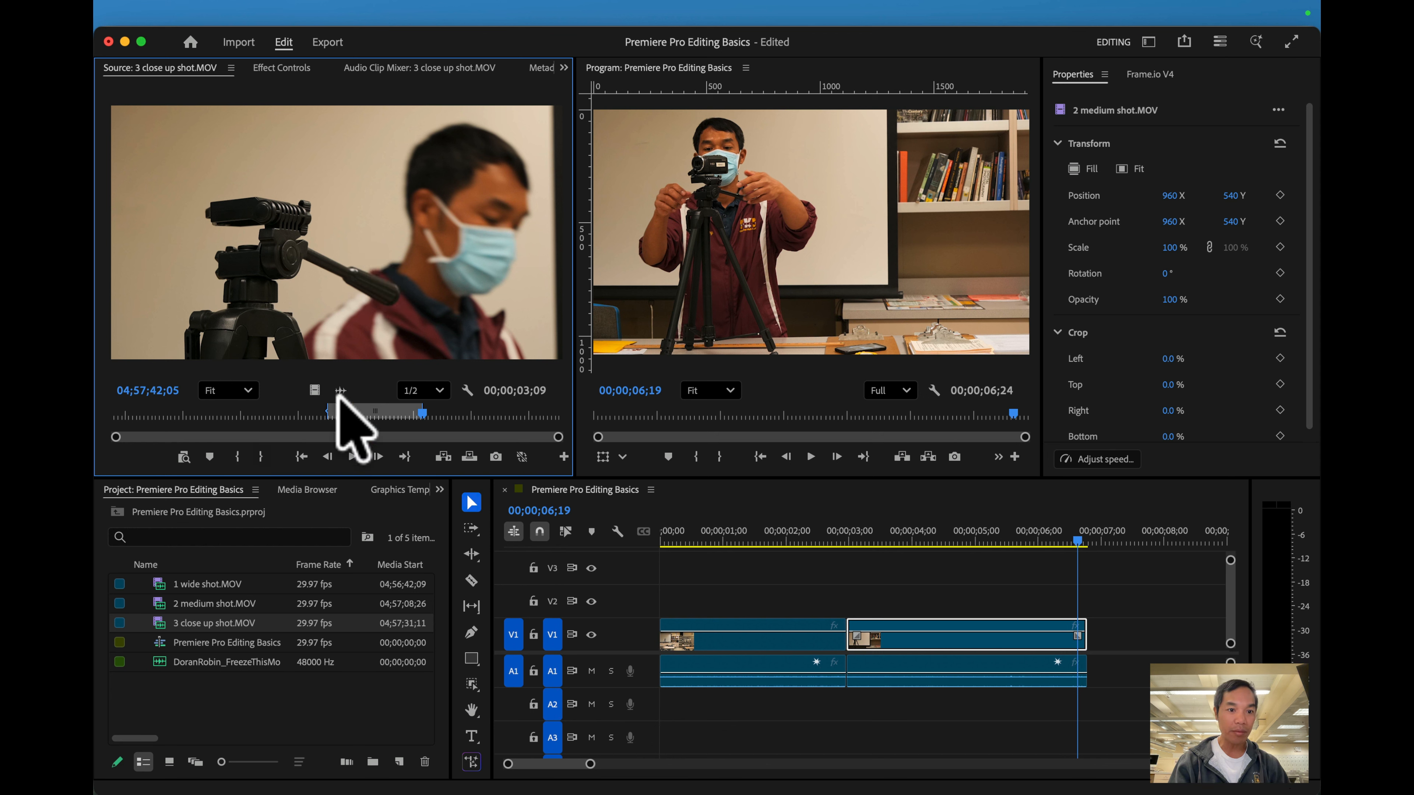
Add the marked close-up directly after the medium shot on V1 and A1, and play through the cut between them
{"action": "left_click_drag", "start_coordinate": [369, 253], "coordinate": [1108, 640]}
{"action": "left_click", "coordinate": [1051, 542]}
{"action": "mouse_move", "coordinate": [1049, 539]}
{"action": "left_mouse_down"}
{"action": "mouse_move", "coordinate": [1111, 538]}
{"action": "mouse_move", "coordinate": [1045, 544]}
{"action": "left_mouse_up"}
{"action": "key", "text": "space"}
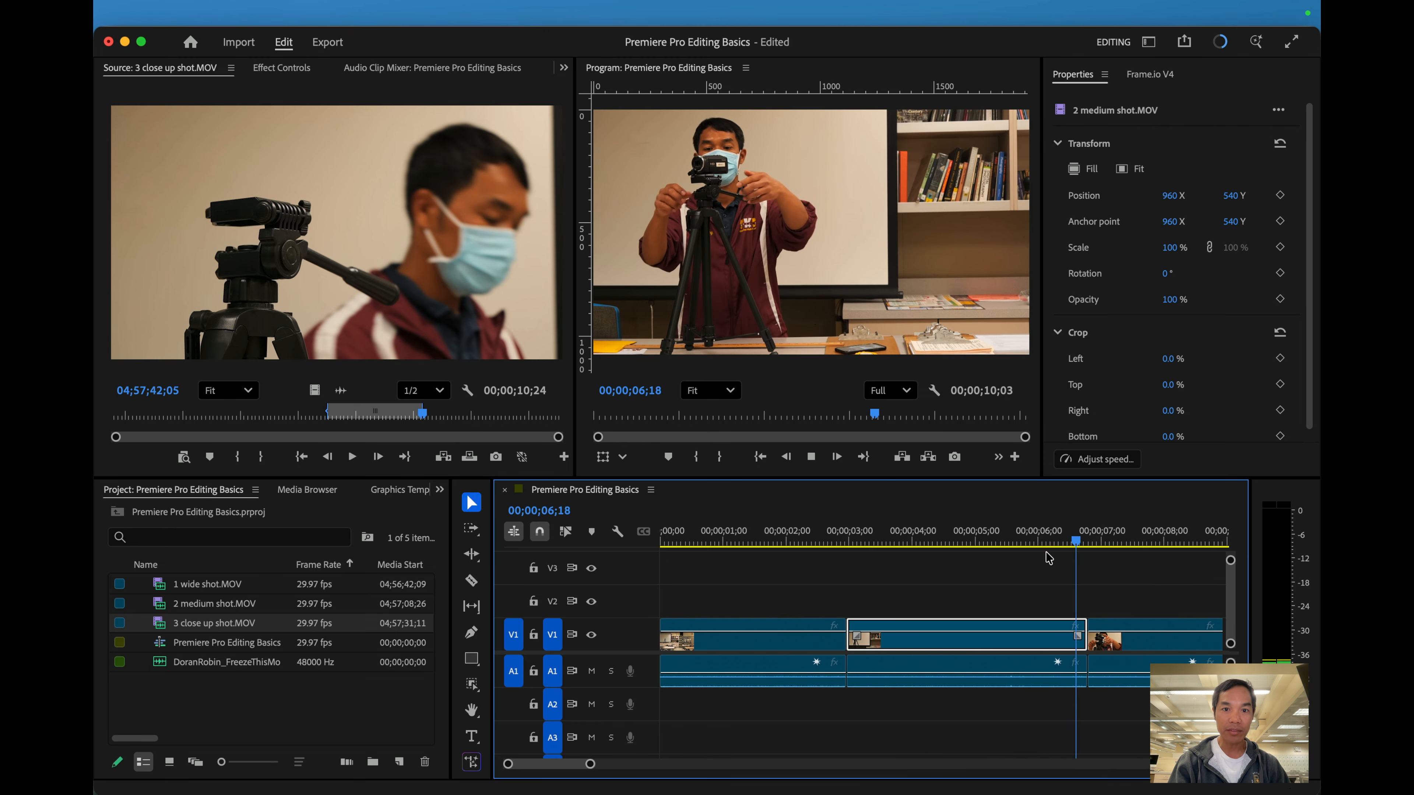
{"action": "key", "text": "space"}
Trim the close-up's start to 00;00;07;02 and move the clip back against the end of the medium shot
{"action": "mouse_move", "coordinate": [1122, 539]}
{"action": "left_mouse_down"}
{"action": "mouse_move", "coordinate": [1073, 541]}
{"action": "mouse_move", "coordinate": [1105, 540]}
{"action": "left_mouse_up"}
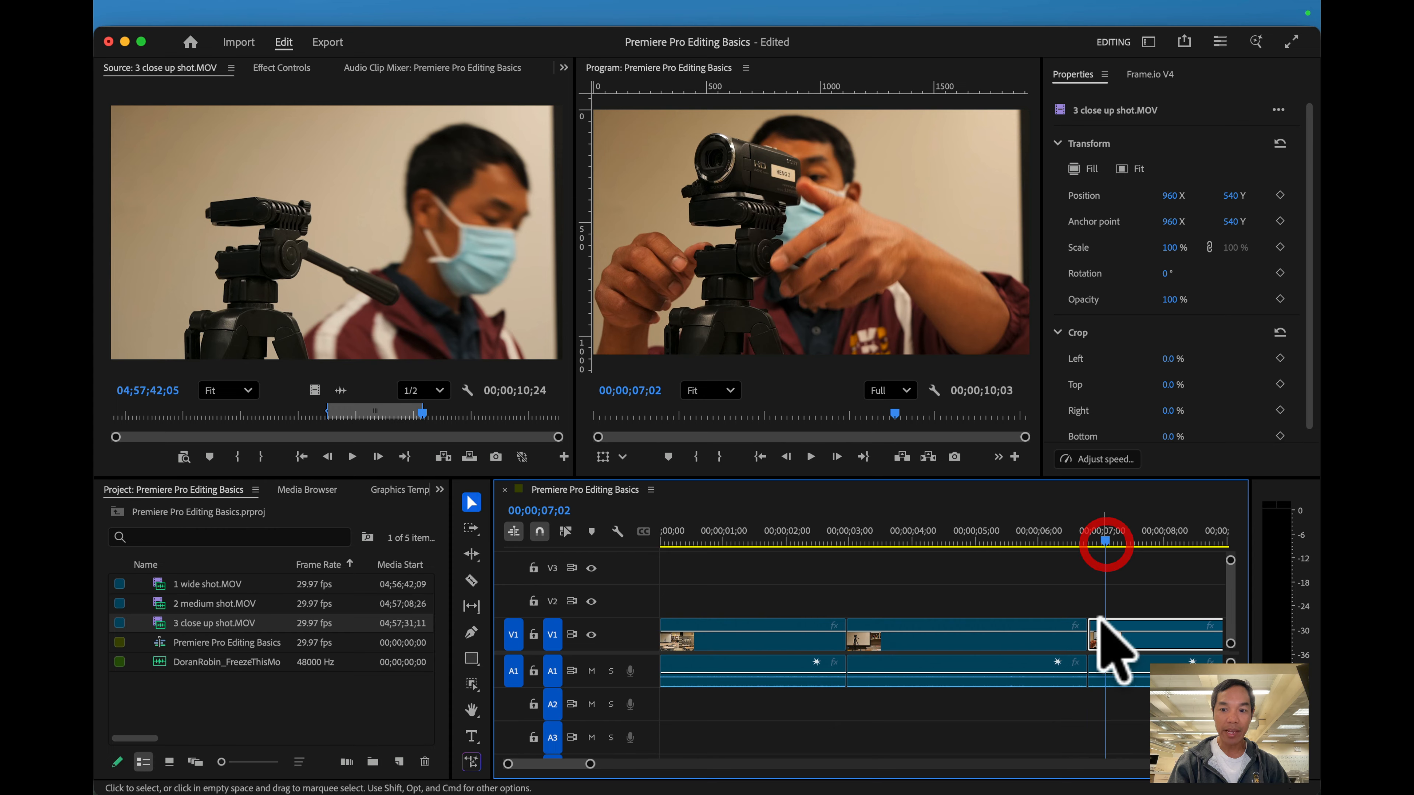
{"action": "left_click", "coordinate": [1091, 635]}
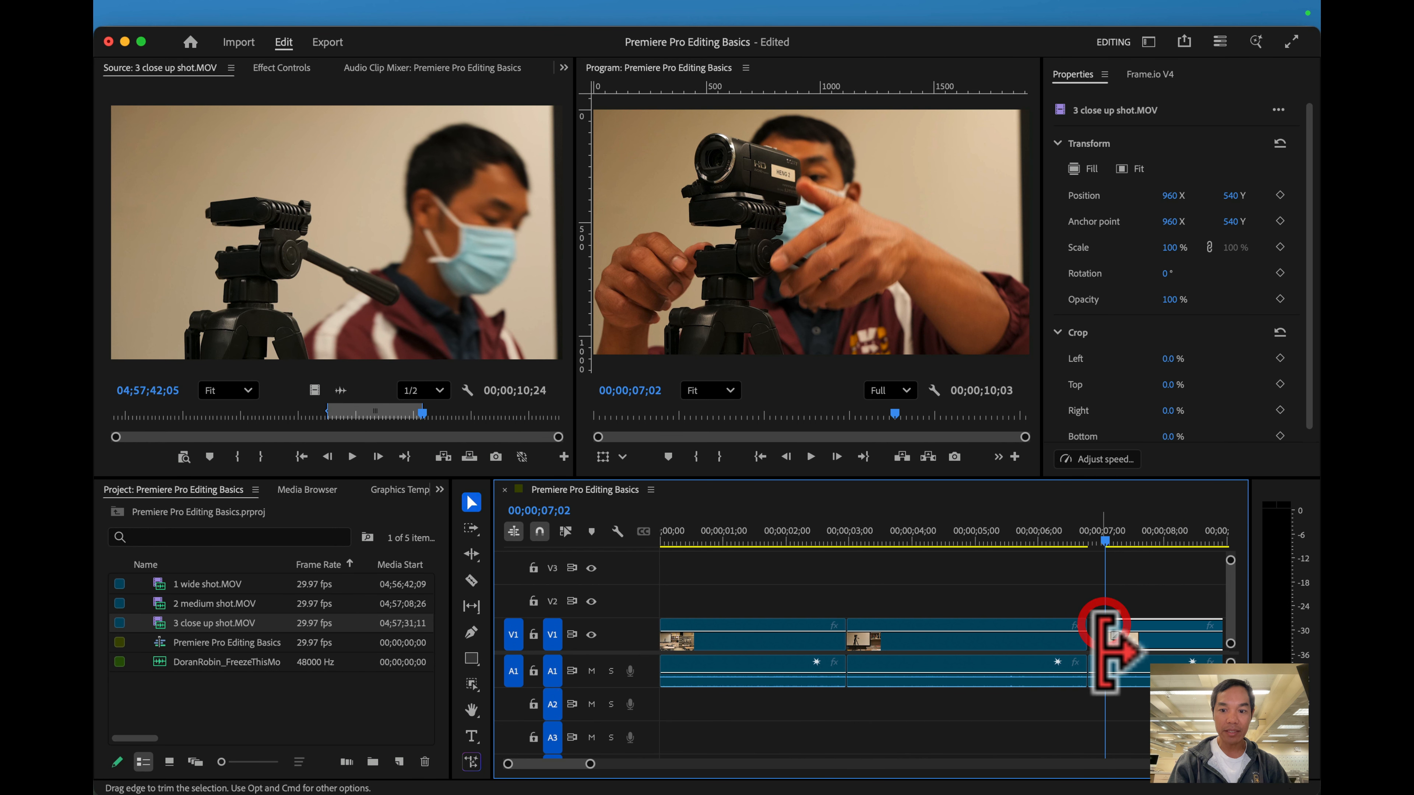
{"action": "left_click_drag", "start_coordinate": [1099, 662], "coordinate": [1141, 640]}
{"action": "left_click", "coordinate": [1124, 684]}
Play back the retrimmed cut from the medium shot to the close-up to check the continuity of the action
{"action": "left_click", "coordinate": [1023, 545]}
{"action": "key", "text": "space"}
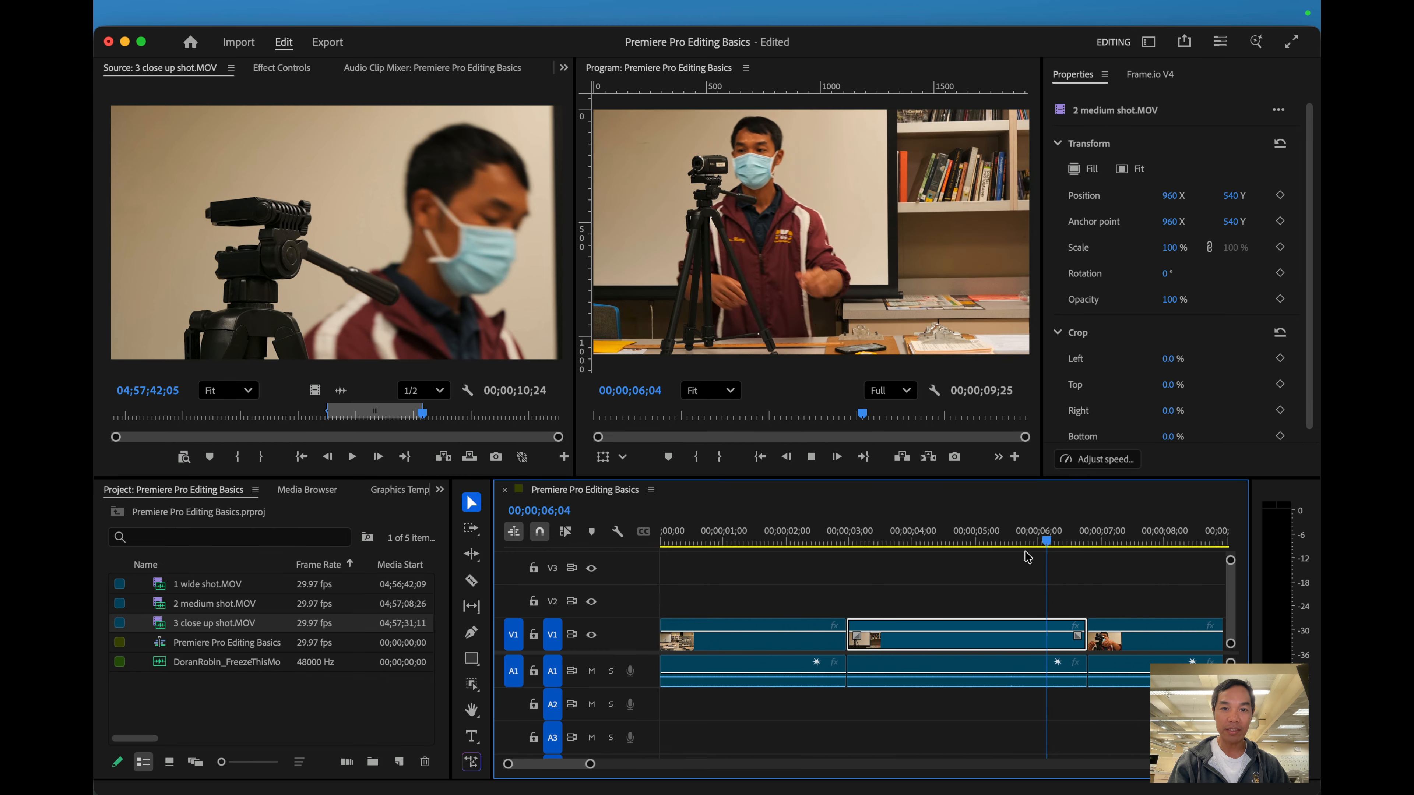
{"action": "key", "text": "space"}
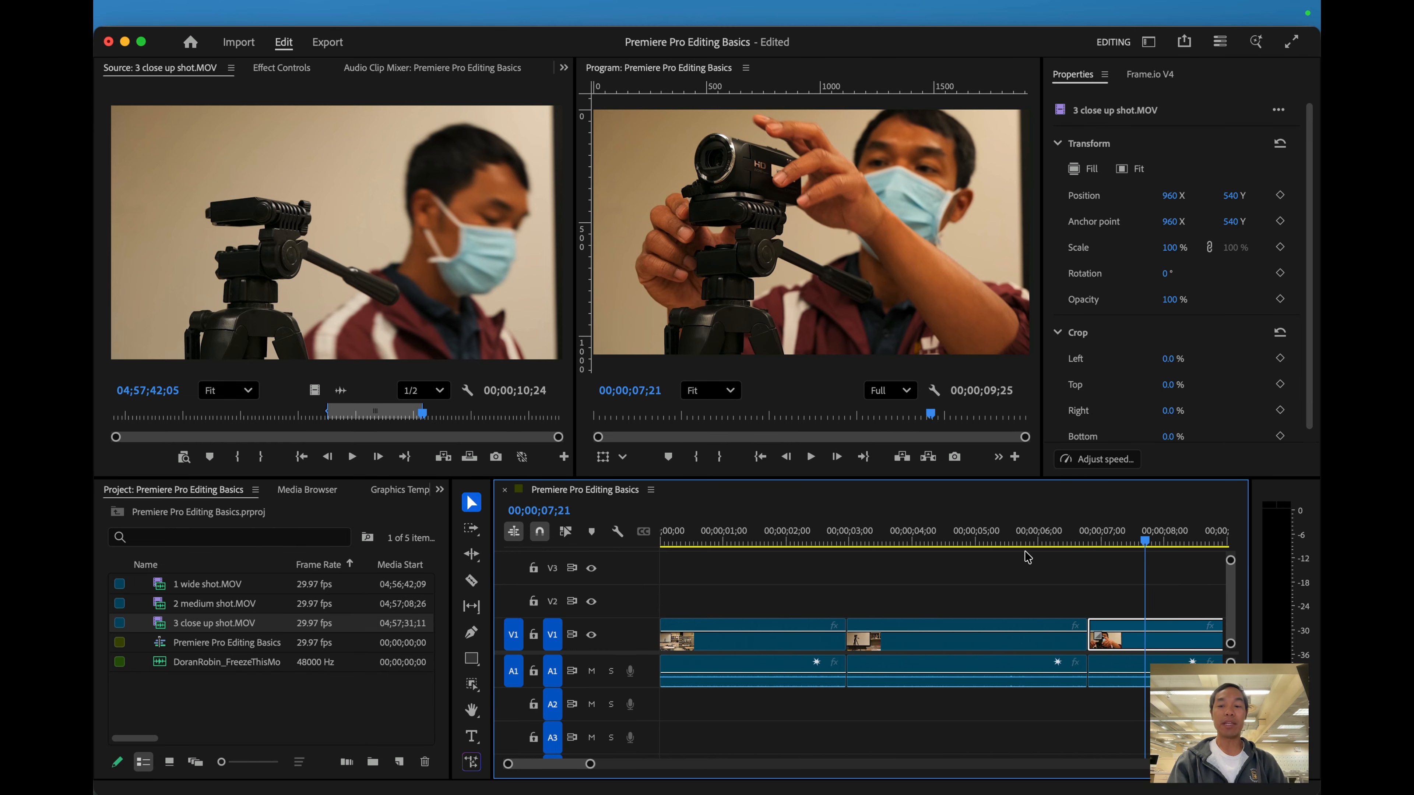
Examine the close-up's final frames and compare them with the unused later parts of the medium and wide source clips
{"action": "scroll", "coordinate": [940, 585], "scroll_direction": "right", "scroll_amount": 10}
{"action": "scroll", "coordinate": [939, 585], "scroll_direction": "left", "scroll_amount": 4}
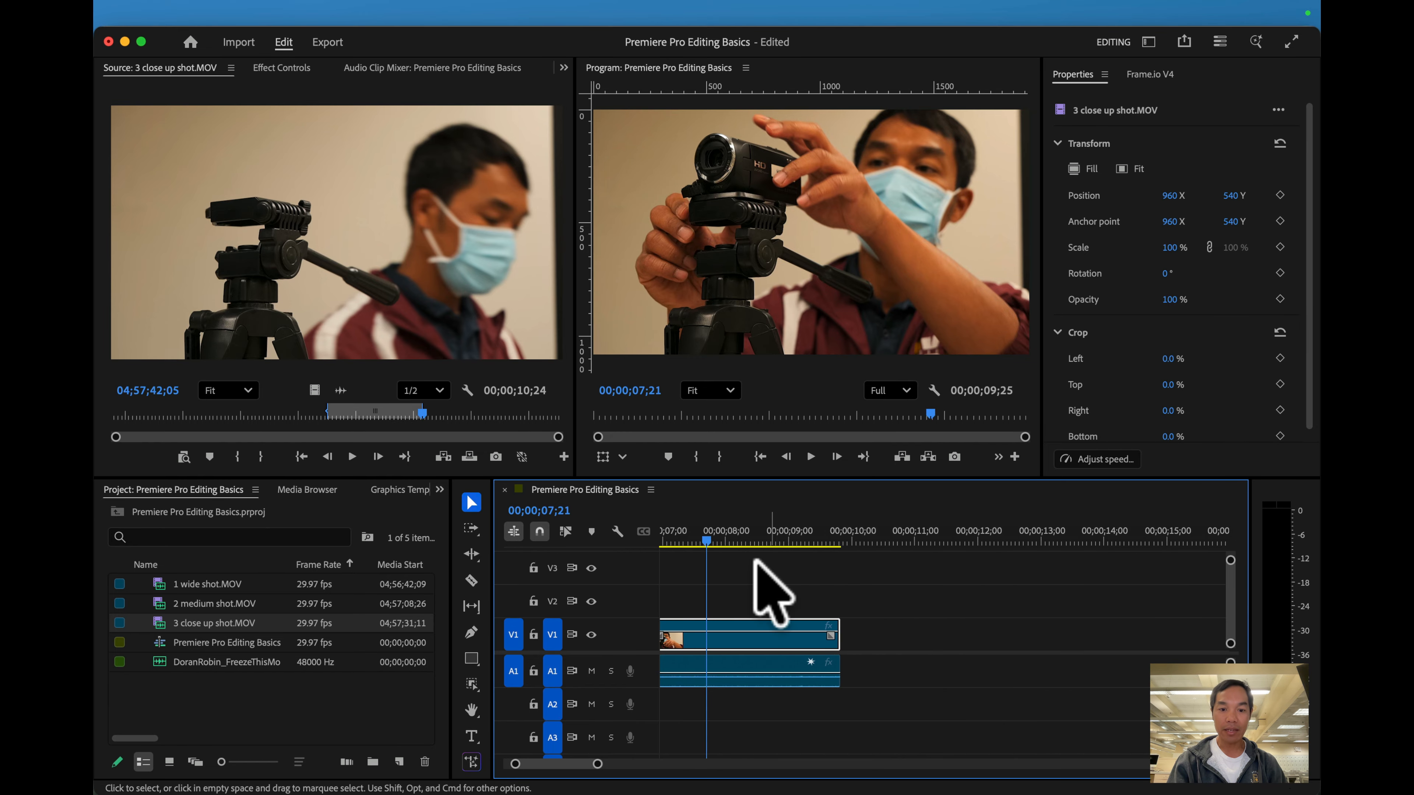
{"action": "left_click_drag", "start_coordinate": [703, 541], "coordinate": [833, 541]}
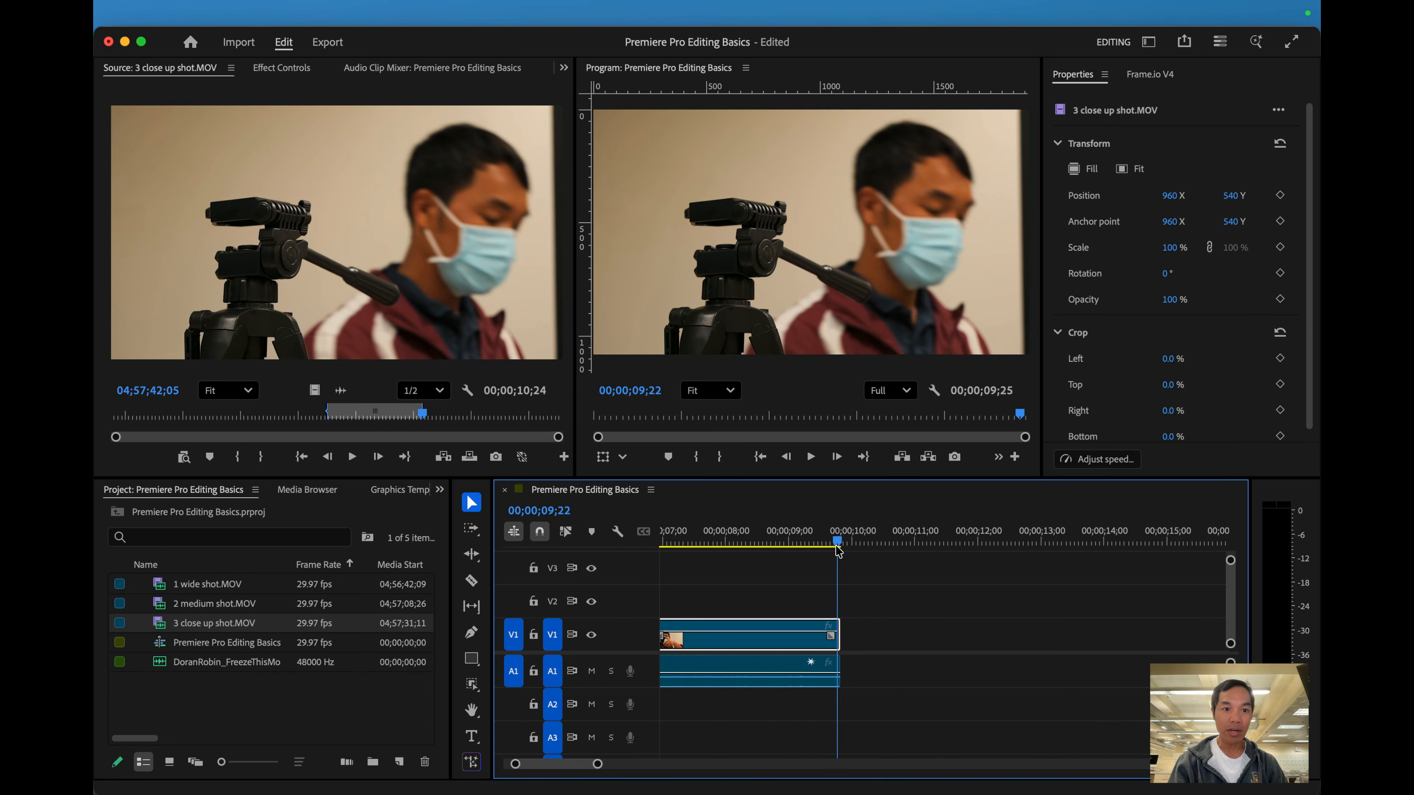
{"action": "left_click", "coordinate": [167, 603]}
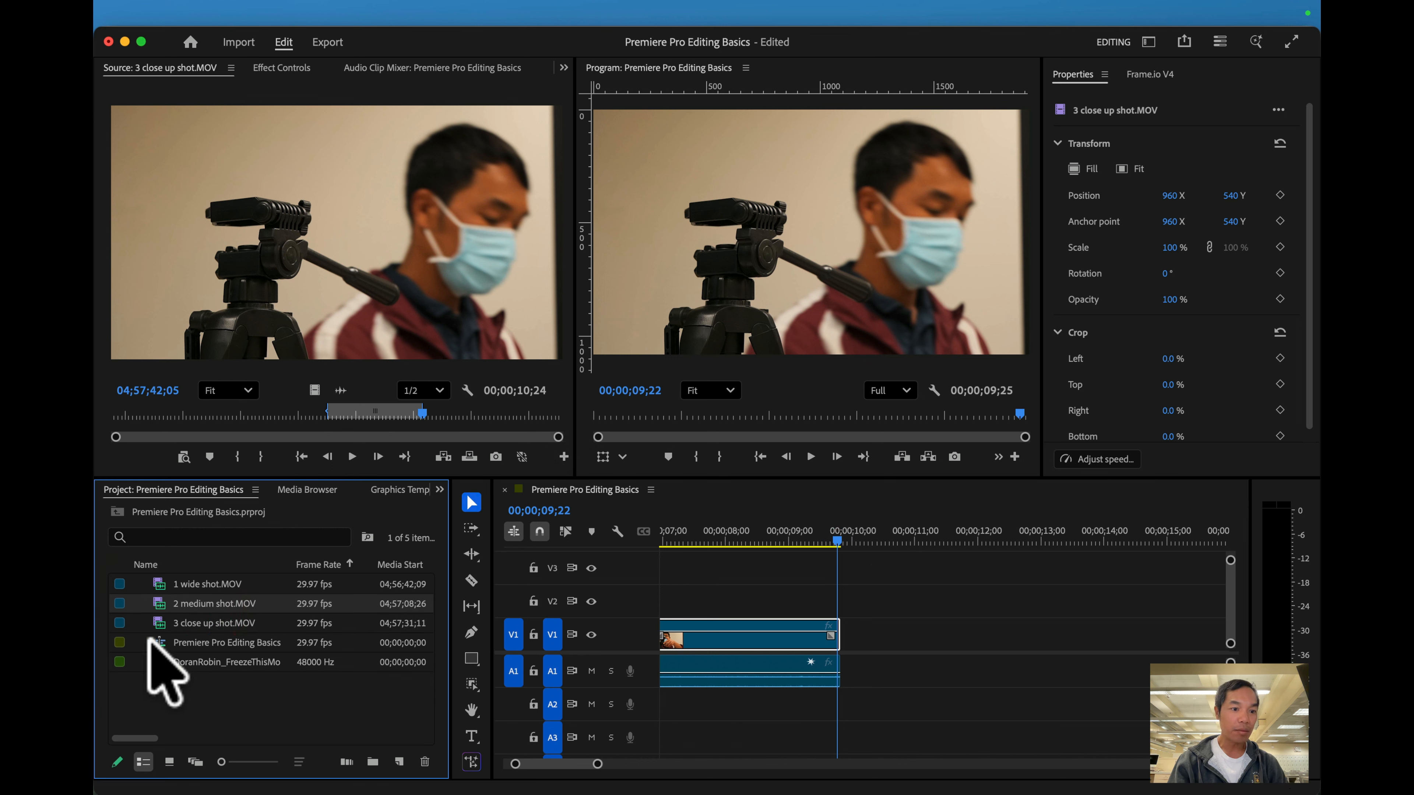
{"action": "double_click", "coordinate": [161, 604]}
{"action": "left_click", "coordinate": [311, 409]}
{"action": "left_click_drag", "start_coordinate": [311, 407], "coordinate": [388, 413]}
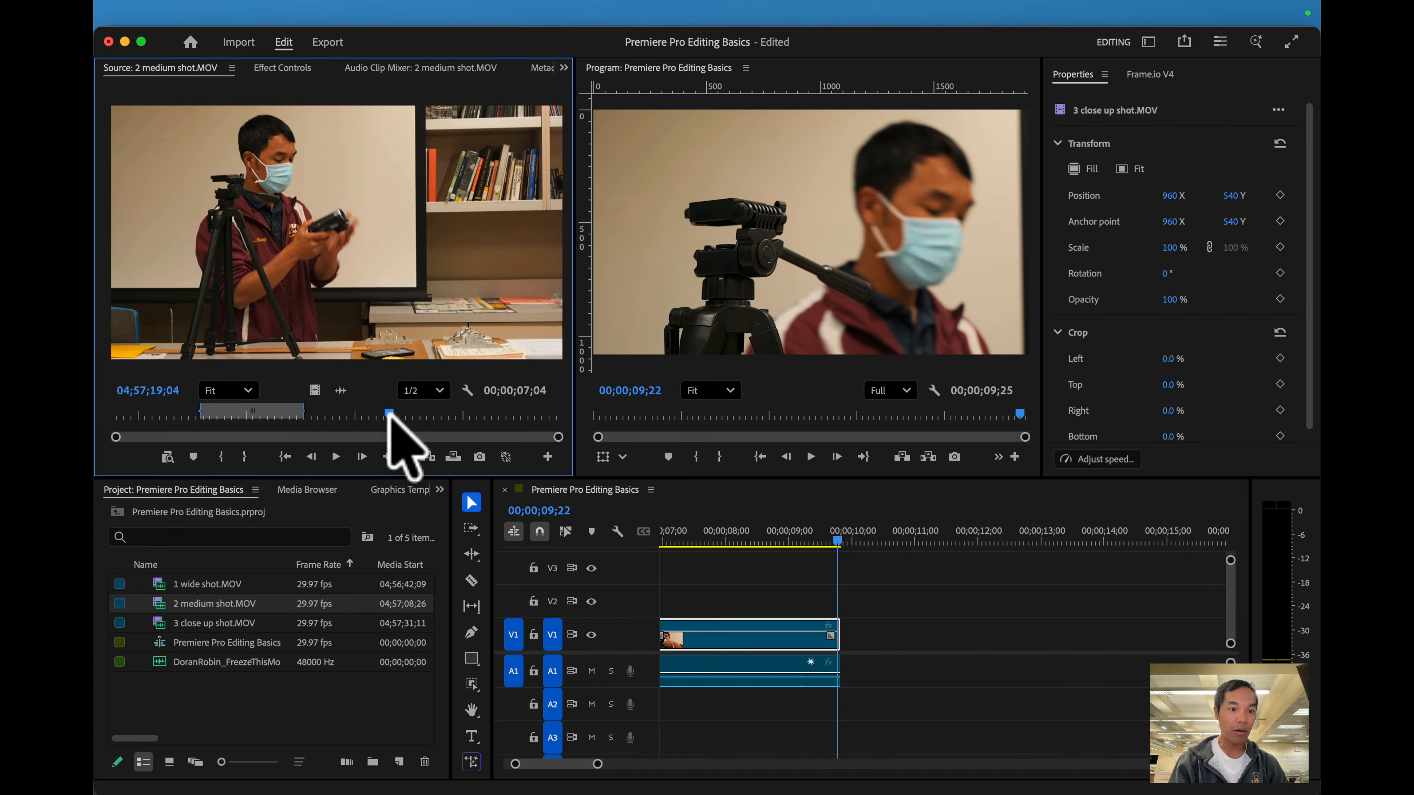
{"action": "double_click", "coordinate": [178, 582]}
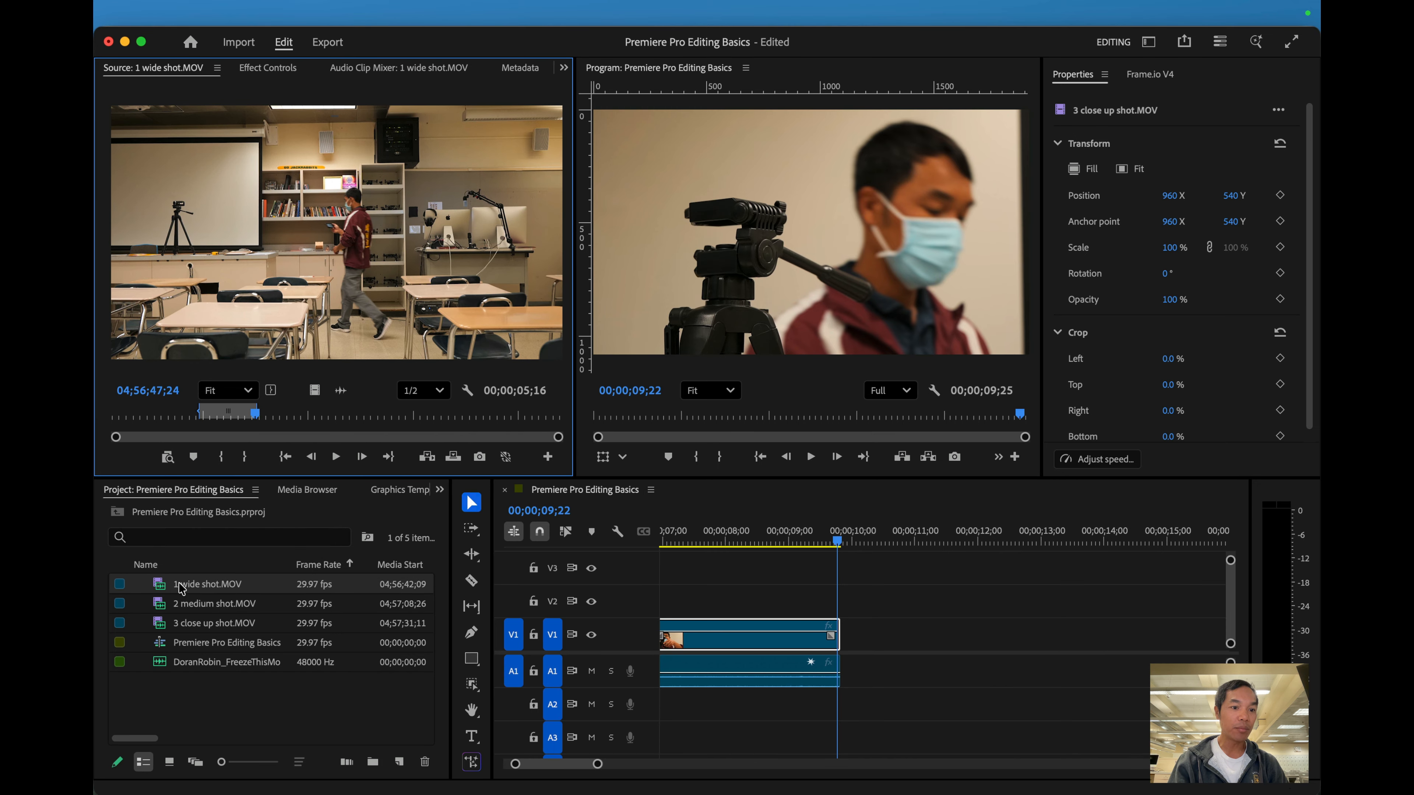
{"action": "left_click", "coordinate": [358, 412]}
{"action": "left_click_drag", "start_coordinate": [359, 412], "coordinate": [405, 410]}
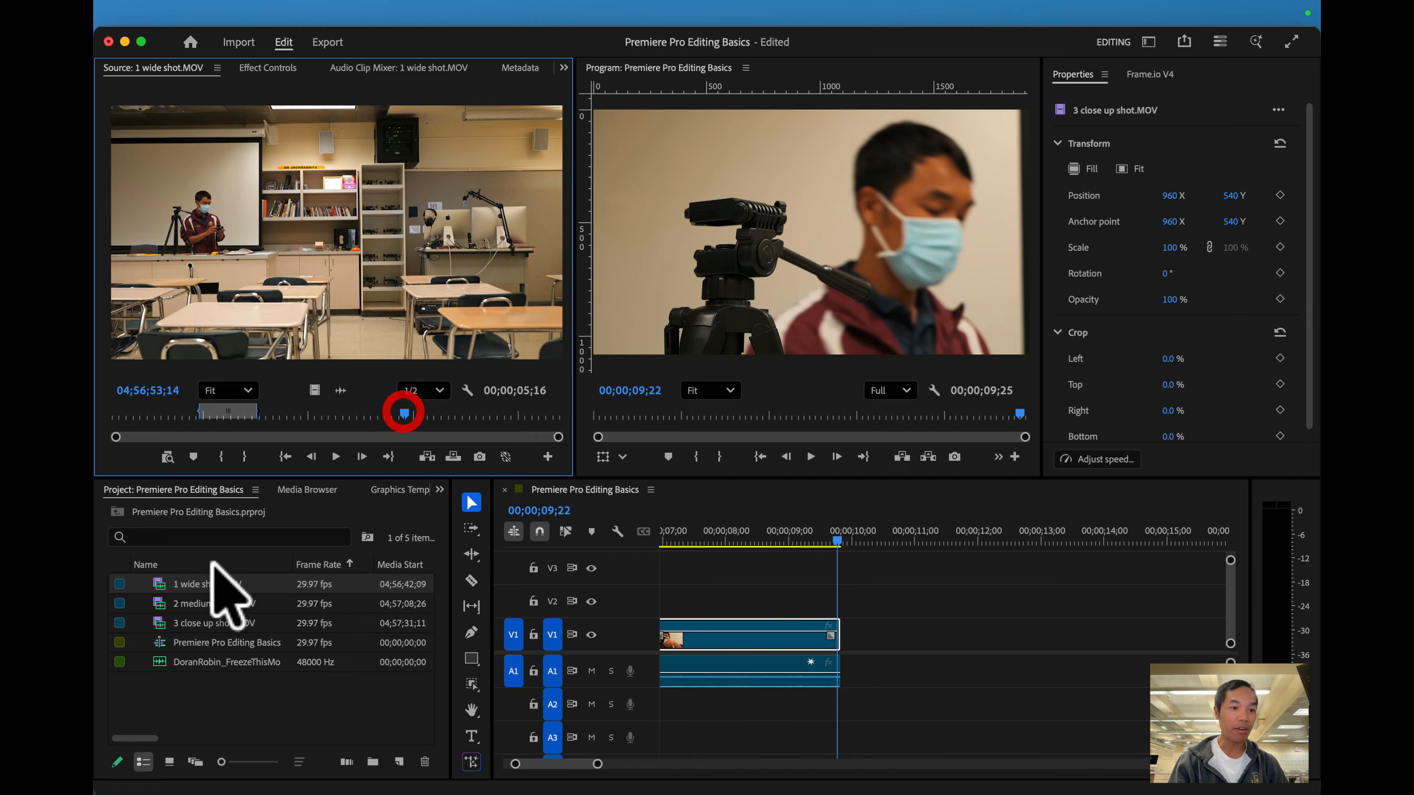
Reopen 2 medium shot.MOV in the Source Monitor and mark a new range from about 04;57;19 to about 04;57;21
{"action": "left_click", "coordinate": [167, 602]}
{"action": "double_click", "coordinate": [164, 603]}
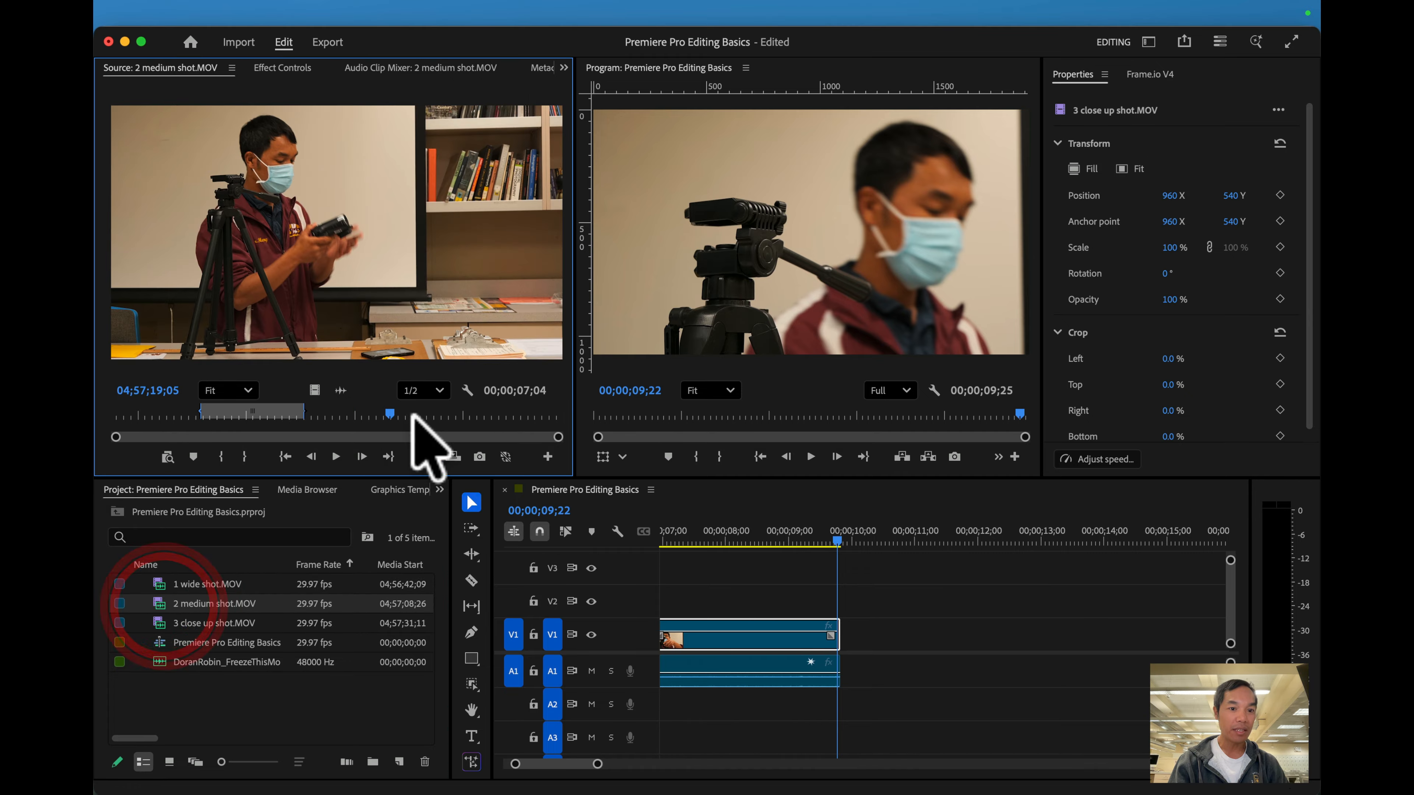
{"action": "left_click", "coordinate": [363, 413]}
{"action": "left_click_drag", "start_coordinate": [363, 413], "coordinate": [444, 413]}
{"action": "left_click", "coordinate": [221, 456]}
{"action": "left_click", "coordinate": [260, 456]}
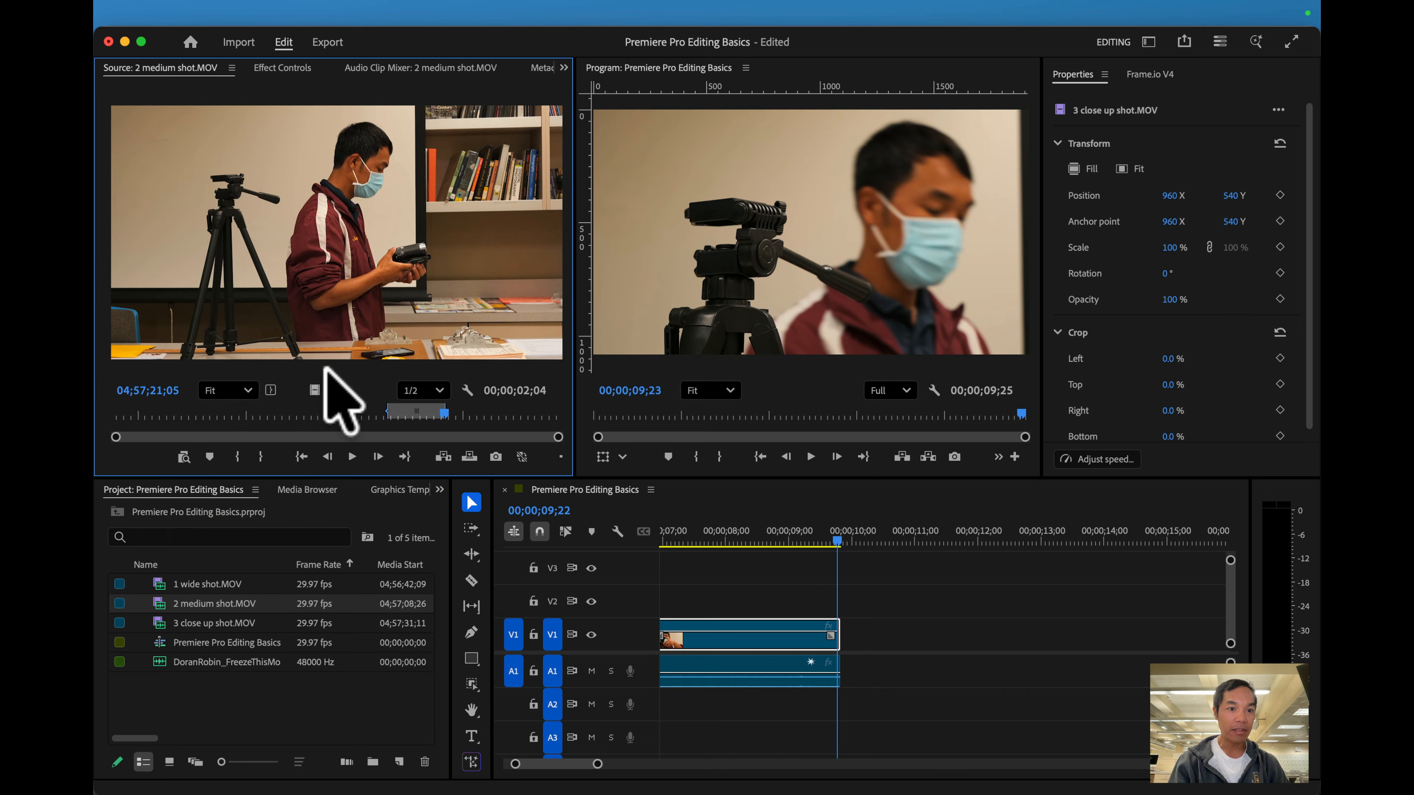
Add the newly marked medium shot directly after the close-up on V1 and A1, and play through their cut
{"action": "left_click_drag", "start_coordinate": [357, 291], "coordinate": [843, 641]}
{"action": "left_click", "coordinate": [799, 538]}
{"action": "key", "text": "space"}
Trim the close-up's end to 00;00;09;19 and move the second medium shot back against it
{"action": "left_click", "coordinate": [836, 537]}
{"action": "left_click_drag", "start_coordinate": [833, 535], "coordinate": [828, 538]}
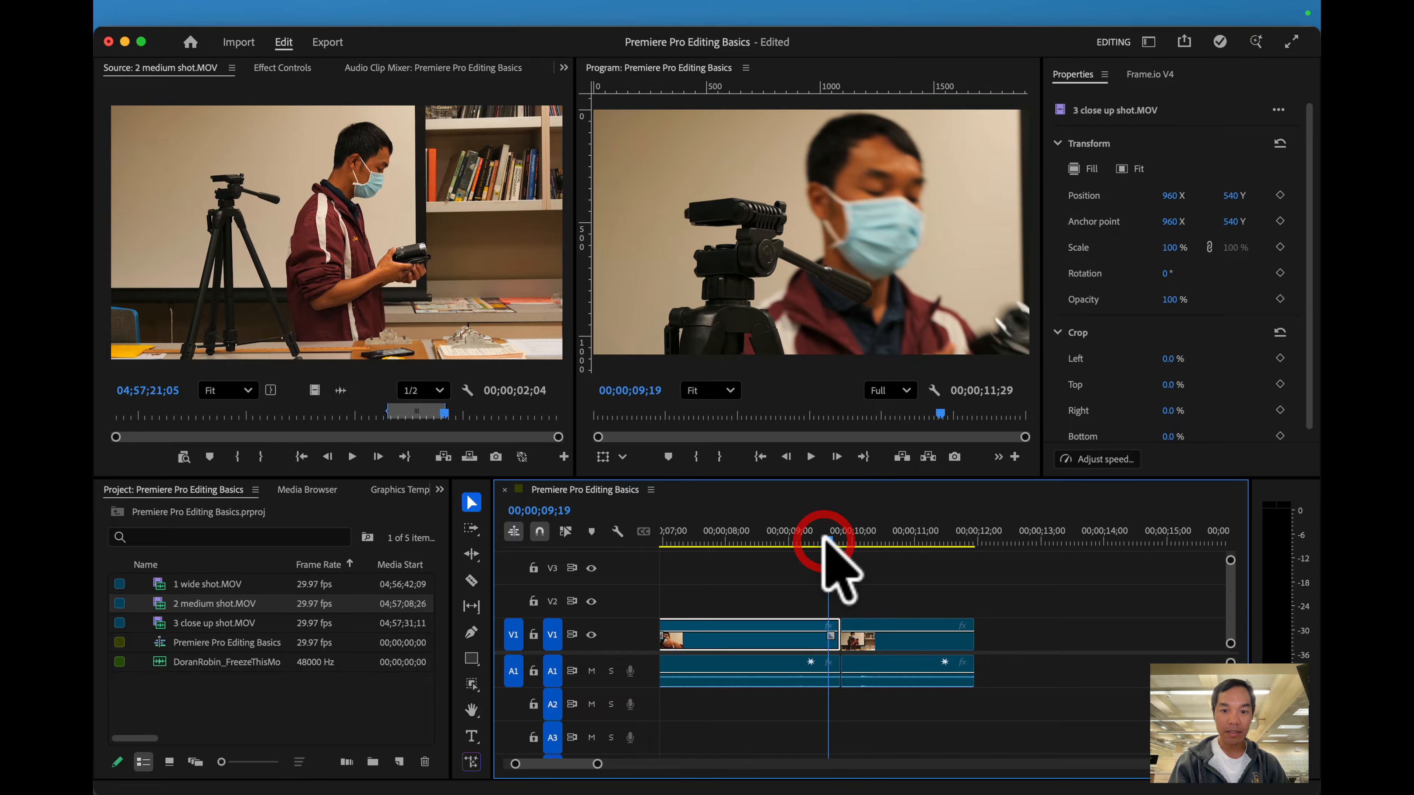
{"action": "left_click_drag", "start_coordinate": [835, 633], "coordinate": [827, 623]}
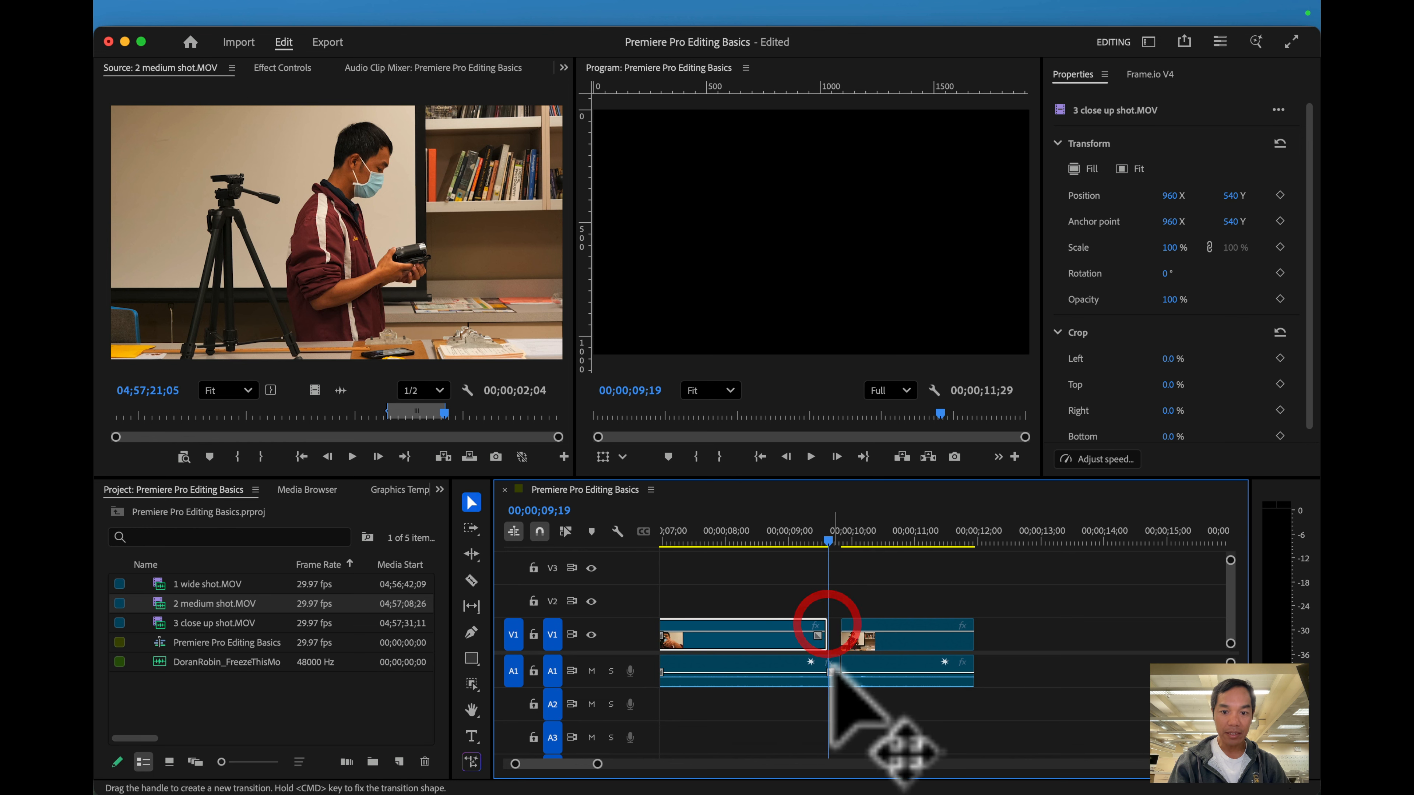
{"action": "left_click", "coordinate": [825, 663]}
{"action": "mouse_move", "coordinate": [906, 666]}
{"action": "left_mouse_down"}
{"action": "mouse_move", "coordinate": [934, 688]}
{"action": "mouse_move", "coordinate": [894, 651]}
{"action": "left_mouse_up"}
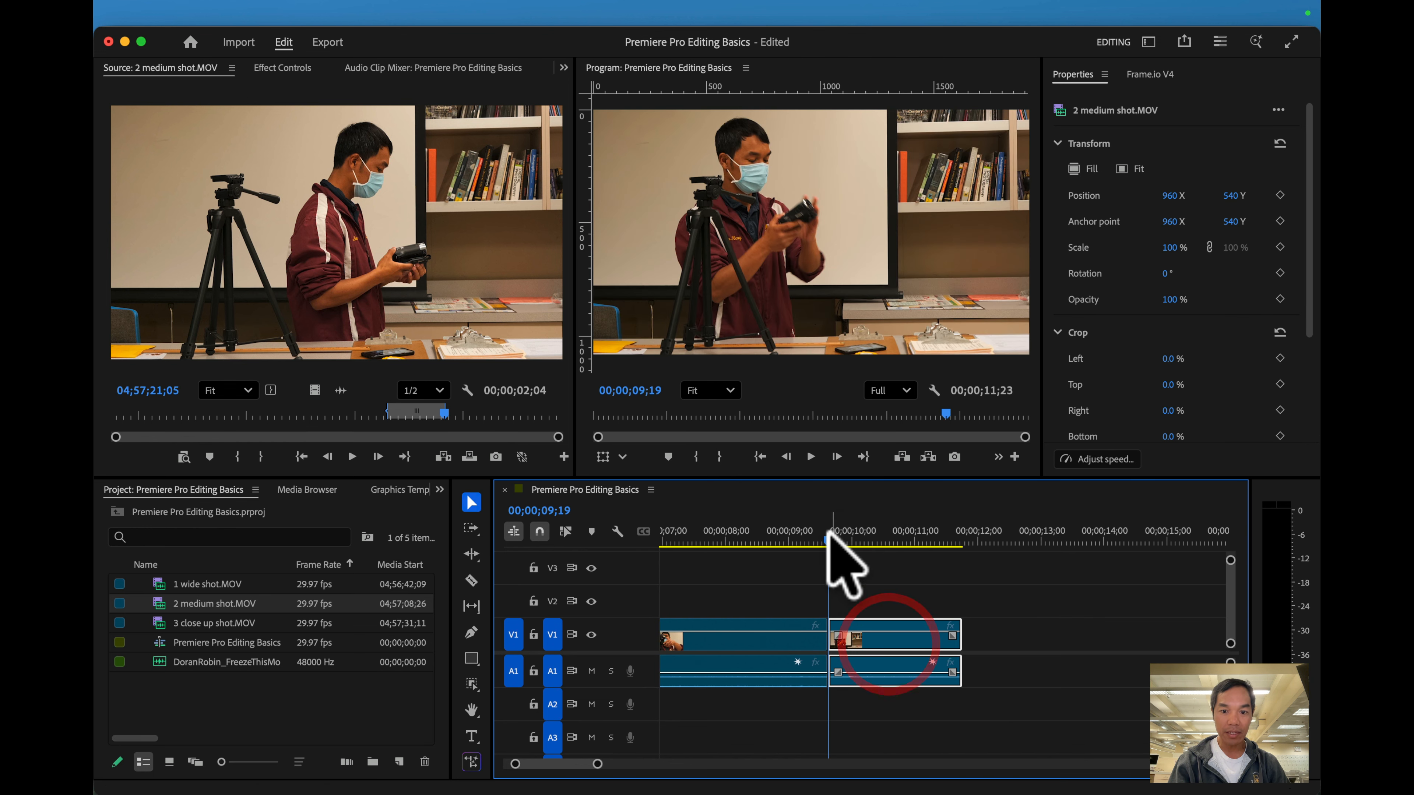
Play back the adjusted cut from the close-up to the second medium shot to check that the action matches
{"action": "left_click", "coordinate": [770, 543]}
{"action": "key", "text": "space"}
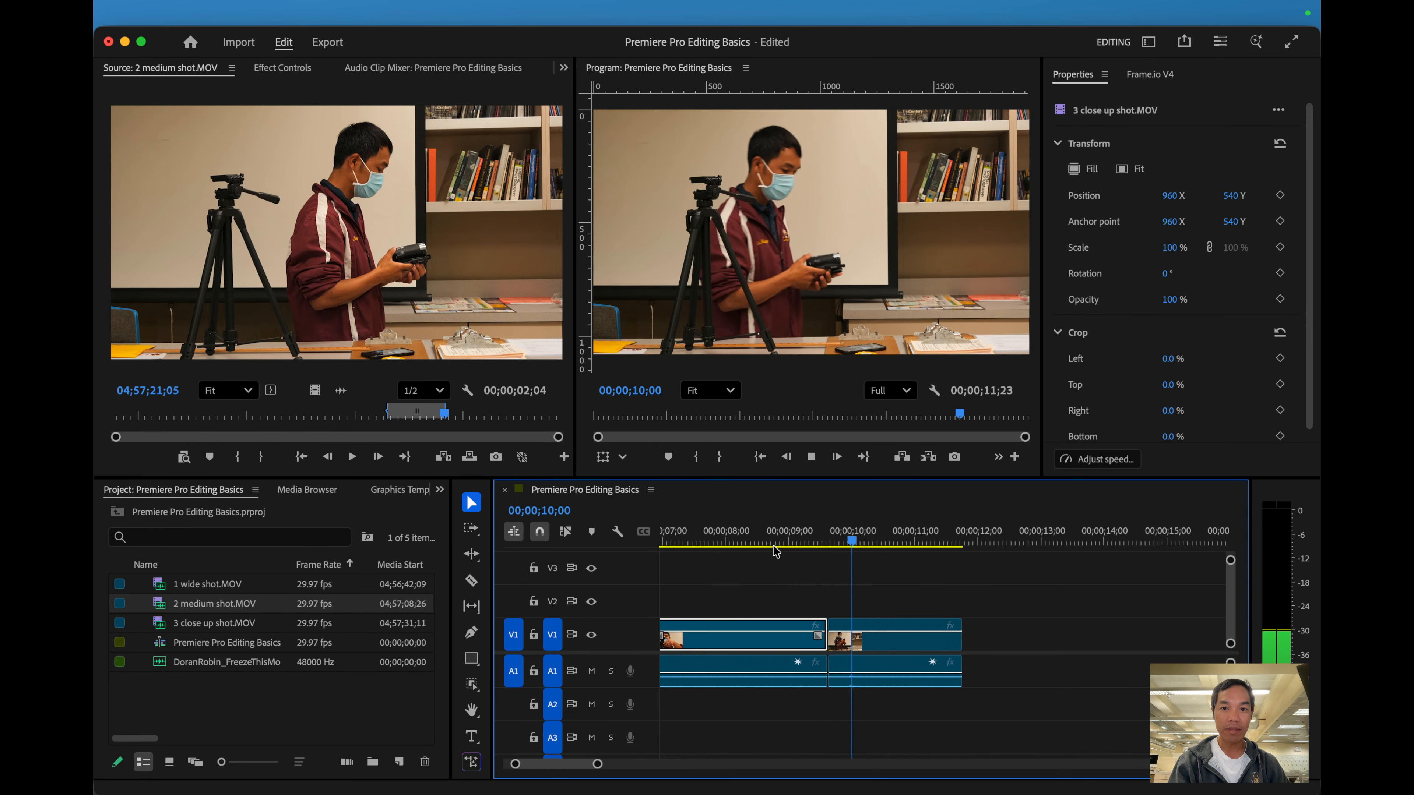
{"action": "key", "text": "space"}
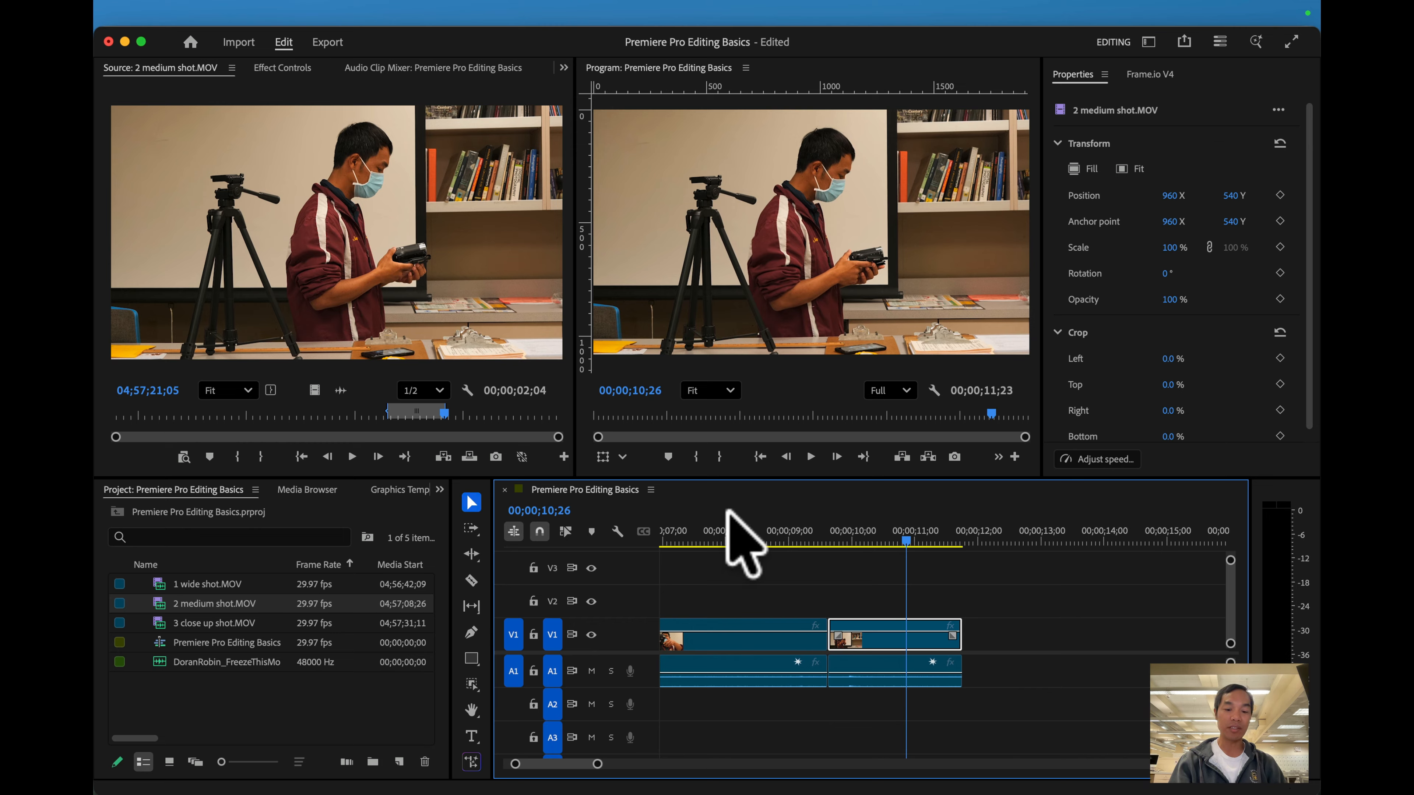
Match the second medium shot's ending in 1 wide shot.MOV and mark a new range from about 04;56;54 to the clip's end
{"action": "left_click_drag", "start_coordinate": [913, 538], "coordinate": [949, 545]}
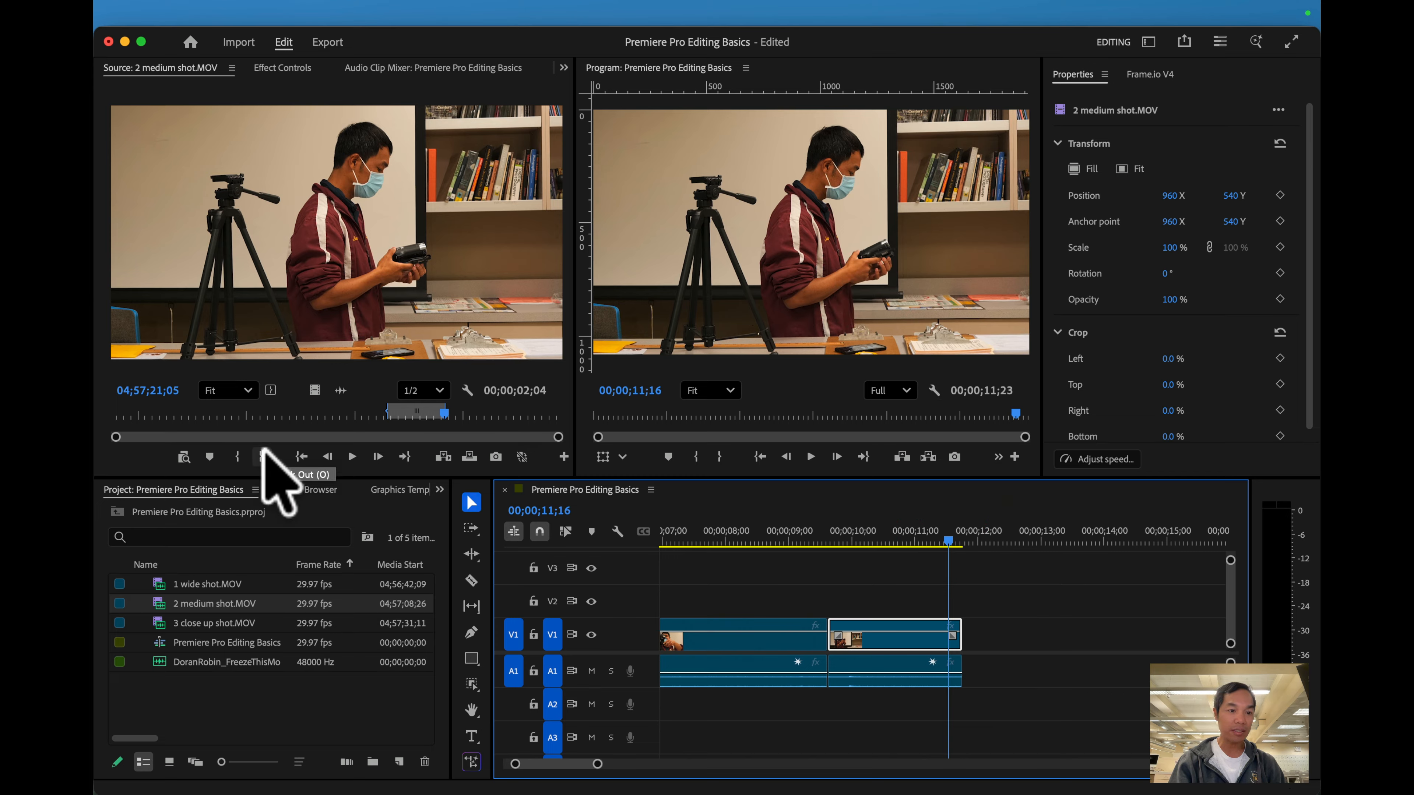
{"action": "double_click", "coordinate": [167, 583]}
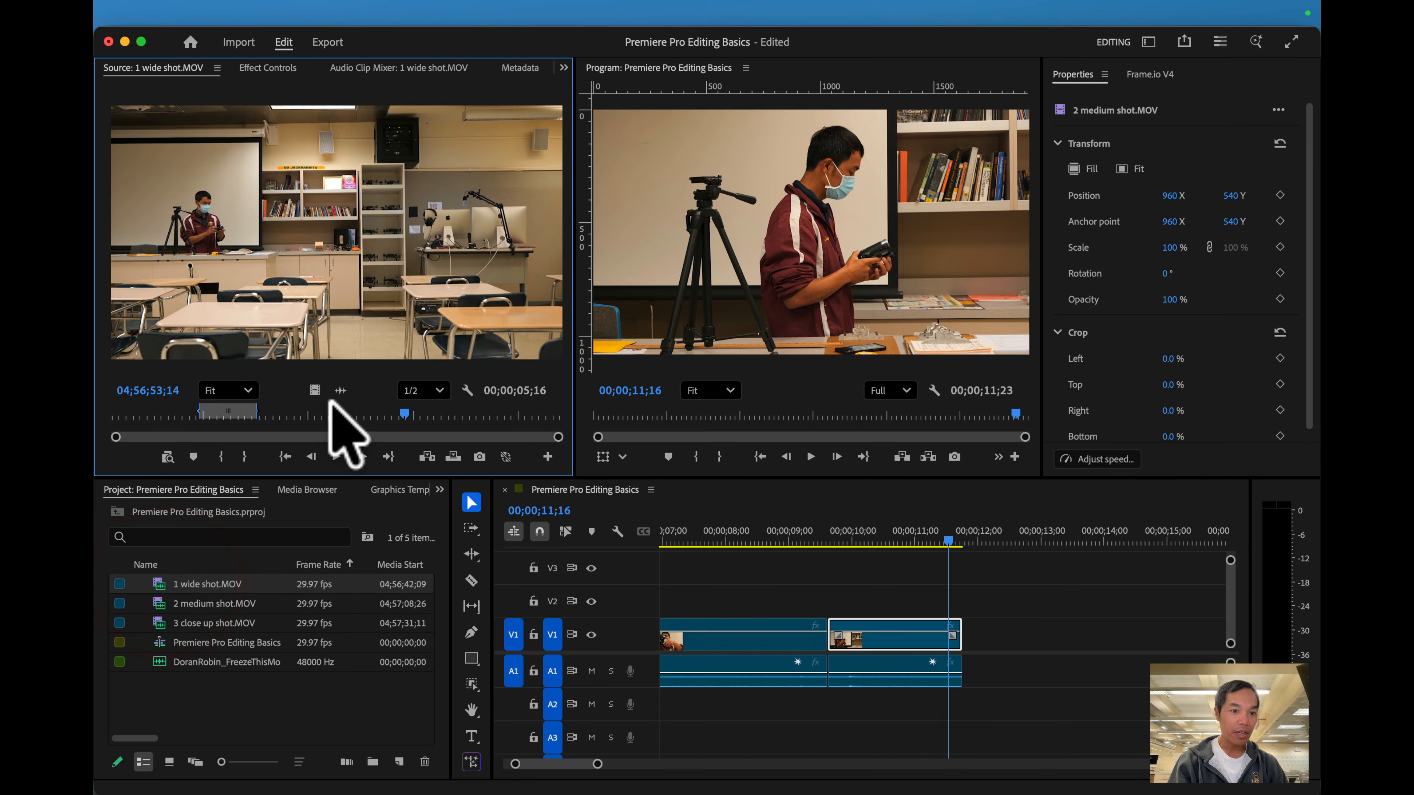
{"action": "mouse_move", "coordinate": [405, 413]}
{"action": "left_mouse_down"}
{"action": "mouse_move", "coordinate": [464, 413]}
{"action": "mouse_move", "coordinate": [416, 412]}
{"action": "left_mouse_up"}
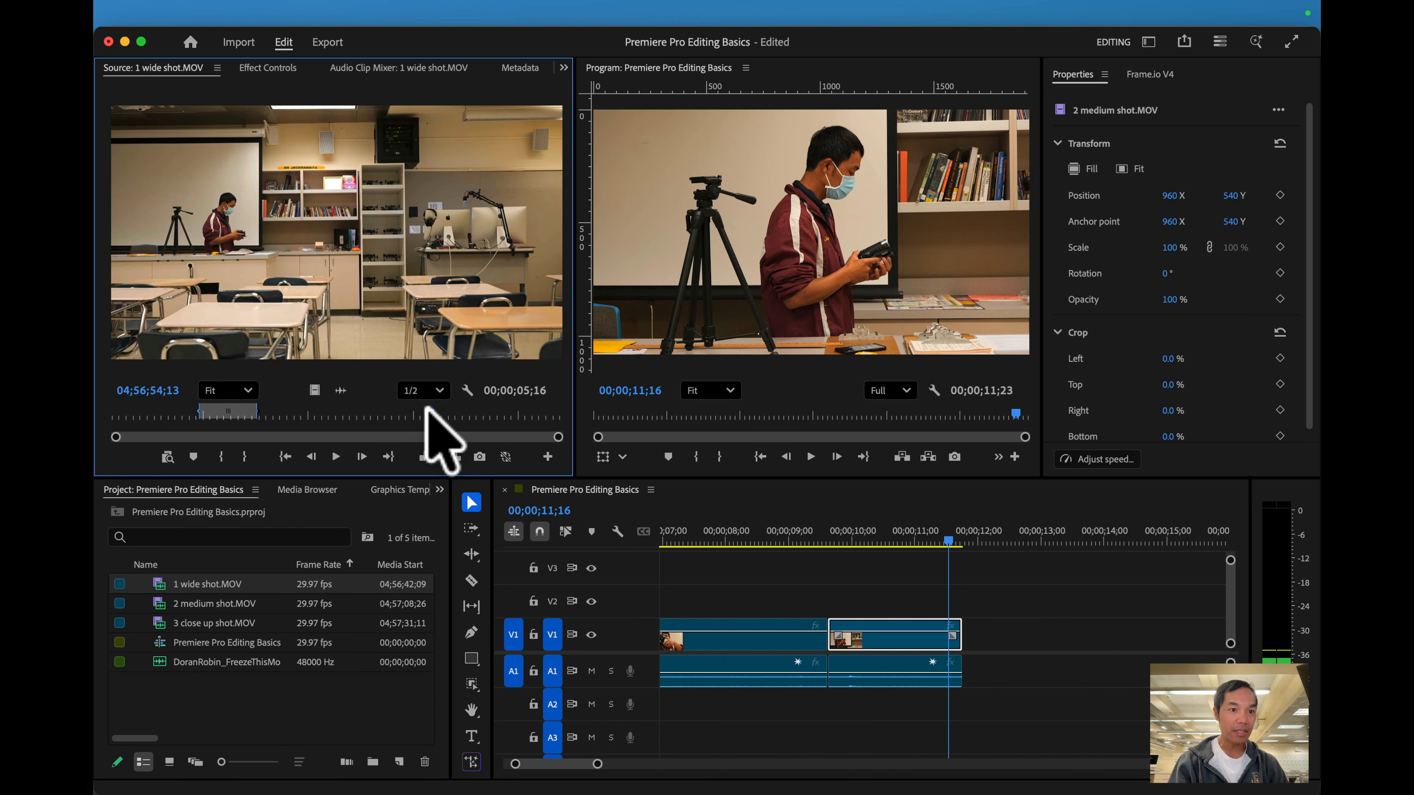
{"action": "left_click", "coordinate": [221, 457]}
{"action": "left_click_drag", "start_coordinate": [440, 406], "coordinate": [509, 405]}
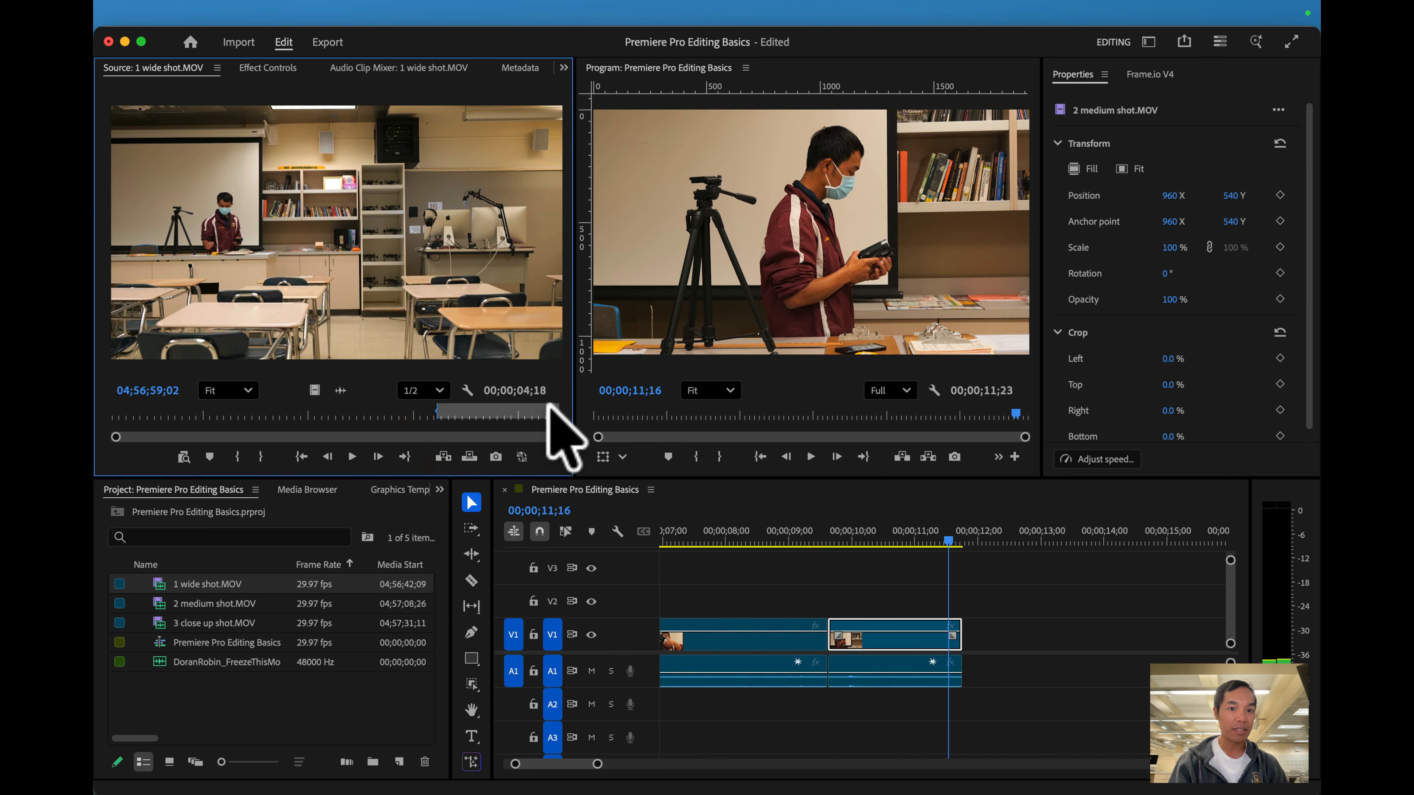
{"action": "left_click_drag", "start_coordinate": [548, 409], "coordinate": [577, 442]}
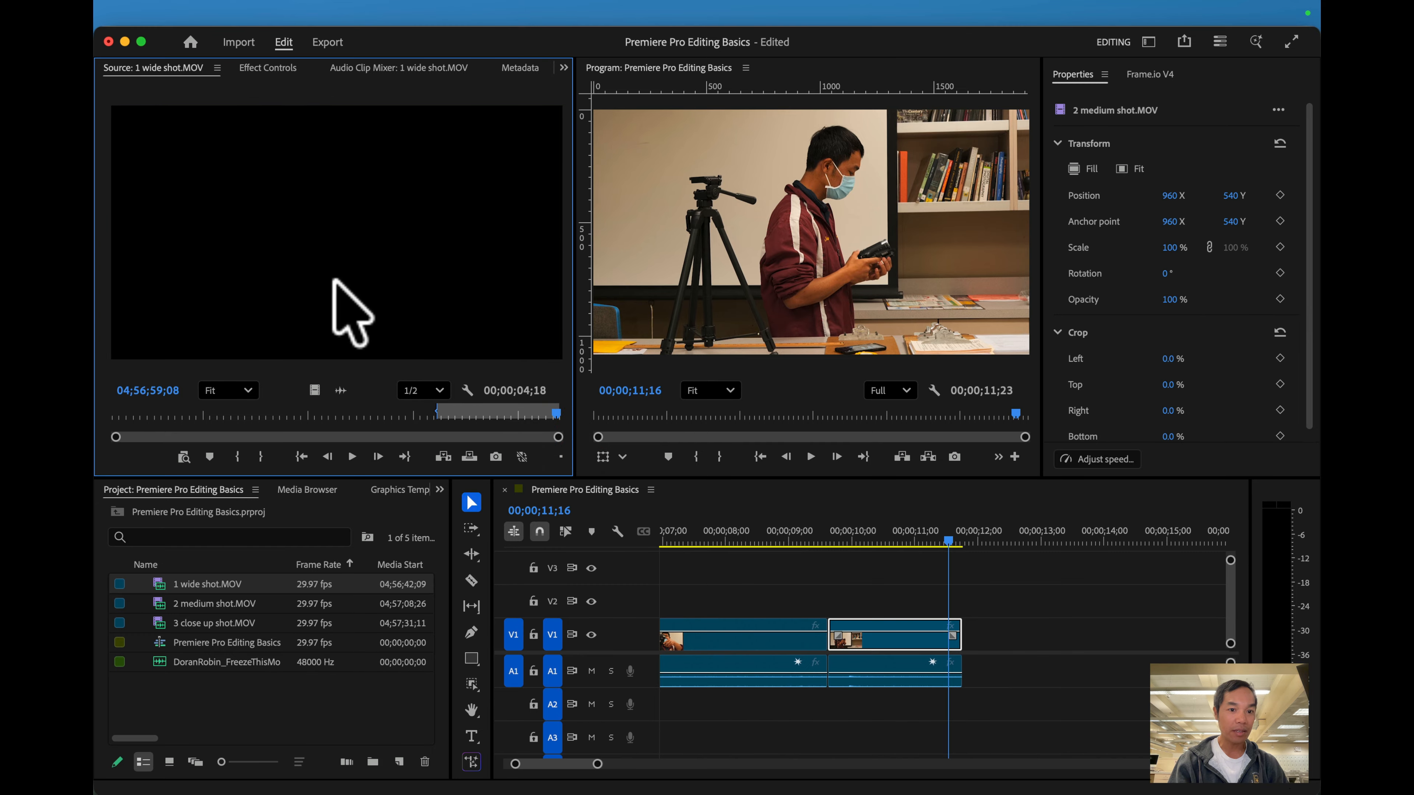
Add the marked wide shot directly after the second medium shot on V1 and A1, and play the whole sequence from the start
{"action": "left_click_drag", "start_coordinate": [364, 295], "coordinate": [967, 631]}
{"action": "left_click_drag", "start_coordinate": [951, 549], "coordinate": [820, 561]}
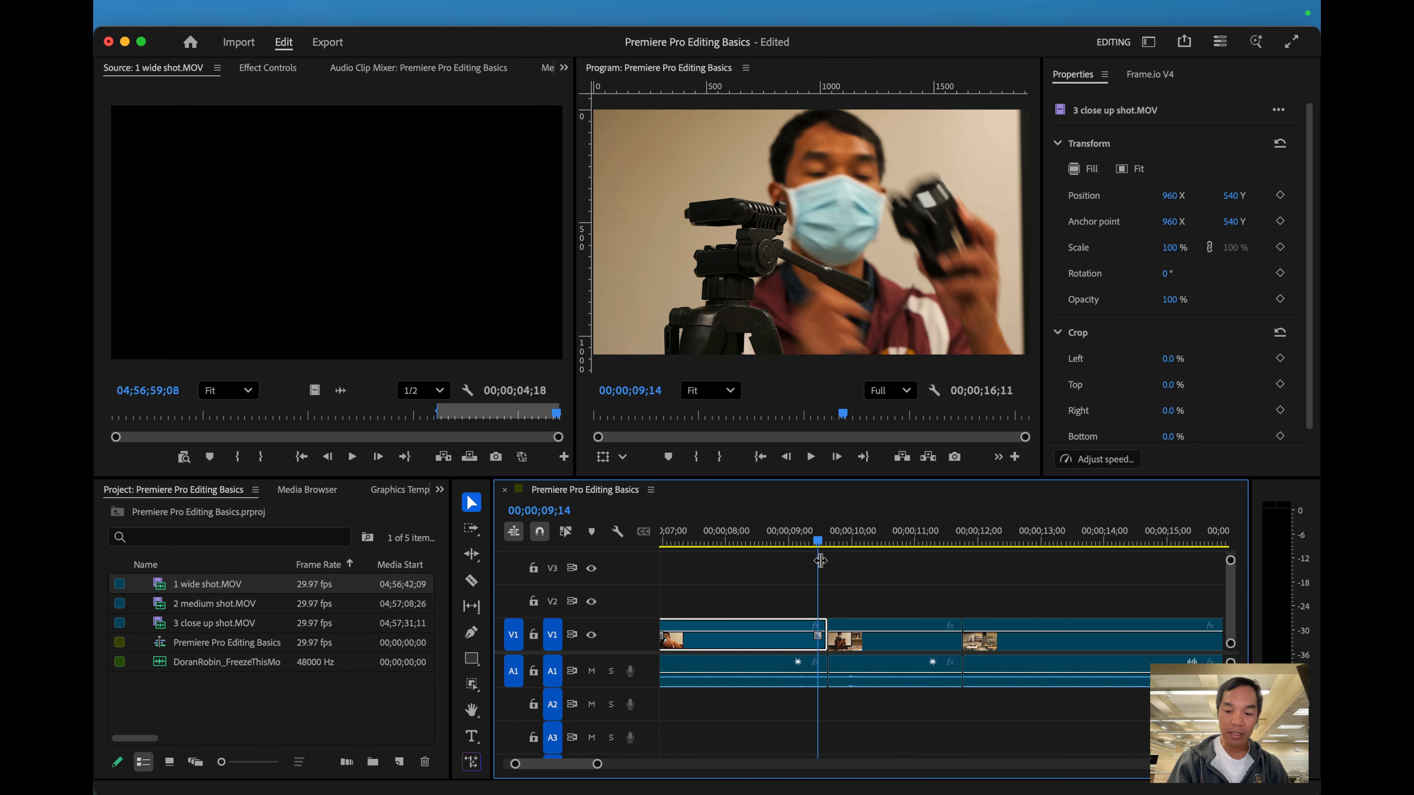
{"action": "key", "text": "minus"}
{"action": "key", "text": "minus"}
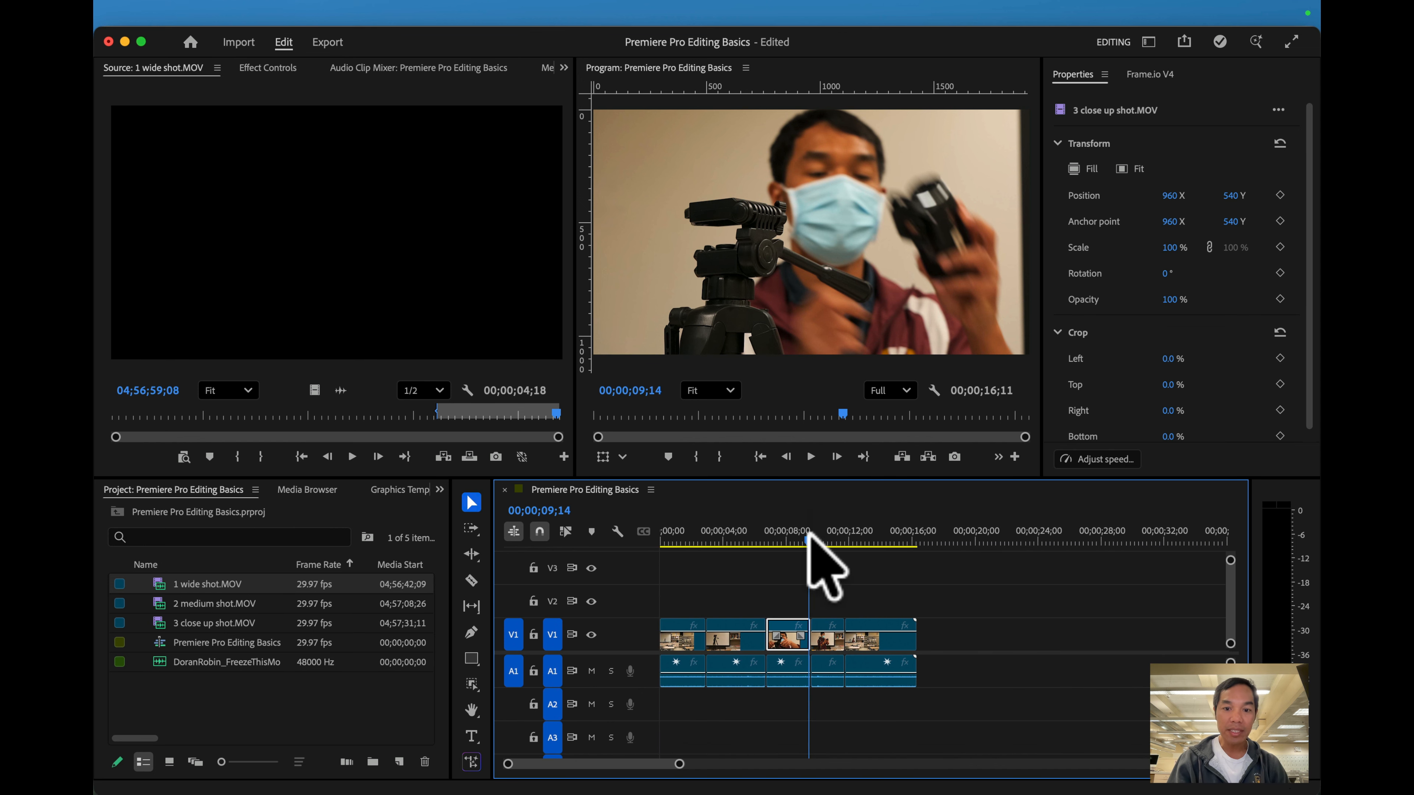
{"action": "left_click_drag", "start_coordinate": [808, 539], "coordinate": [604, 535]}
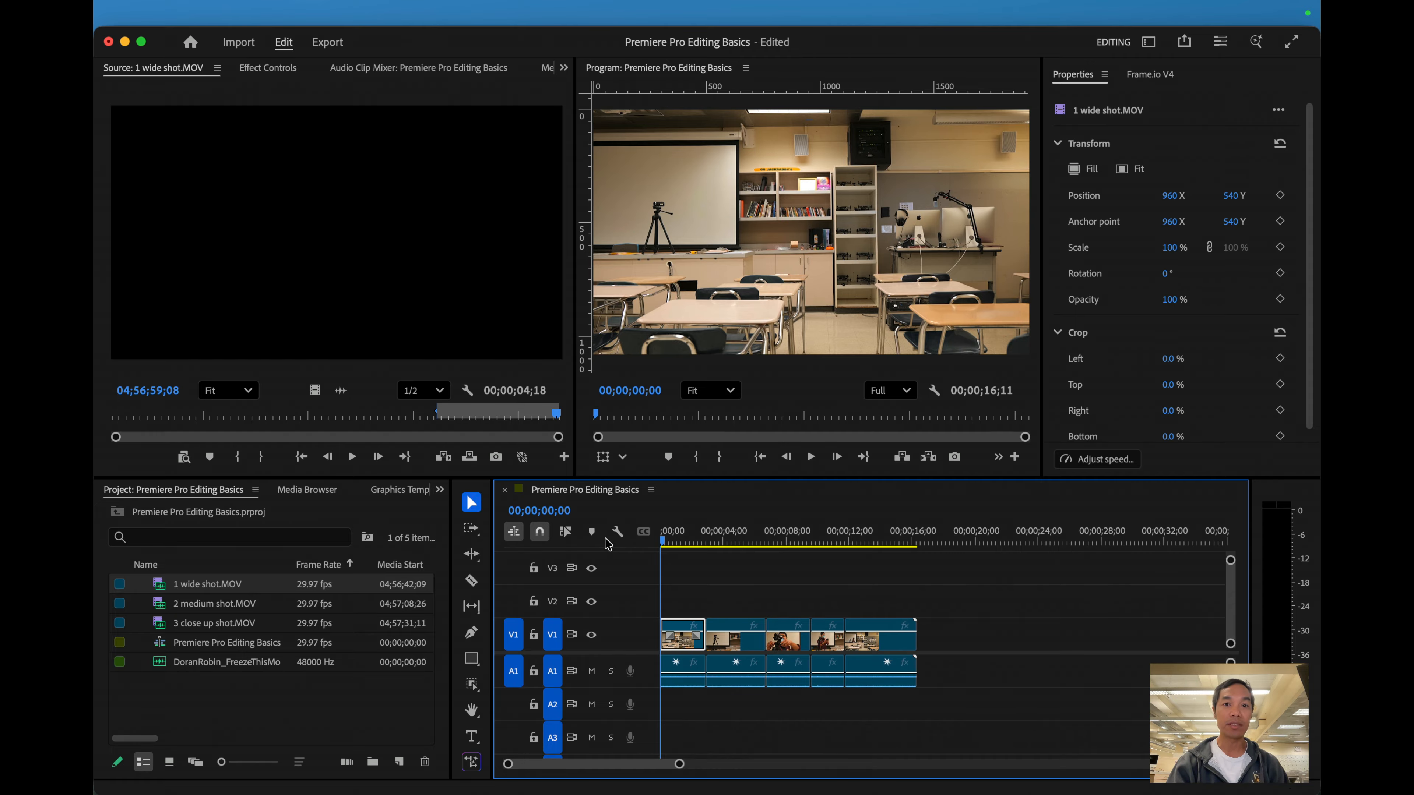
{"action": "key", "text": "space"}
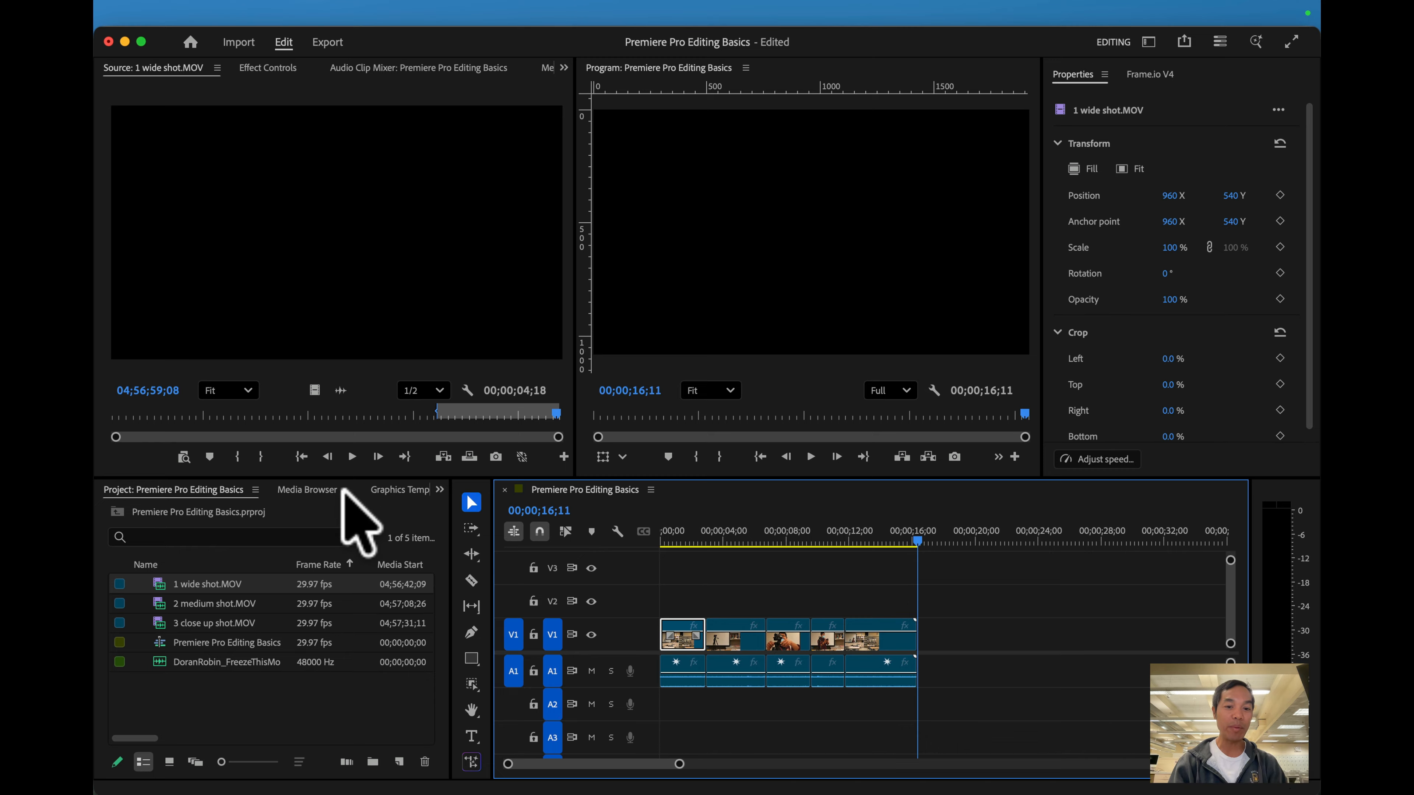
Switch to the browser showing the Photo and Video 1-2 Daily Agenda in Google Slides
{"action": "left_click", "coordinate": [191, 776]}
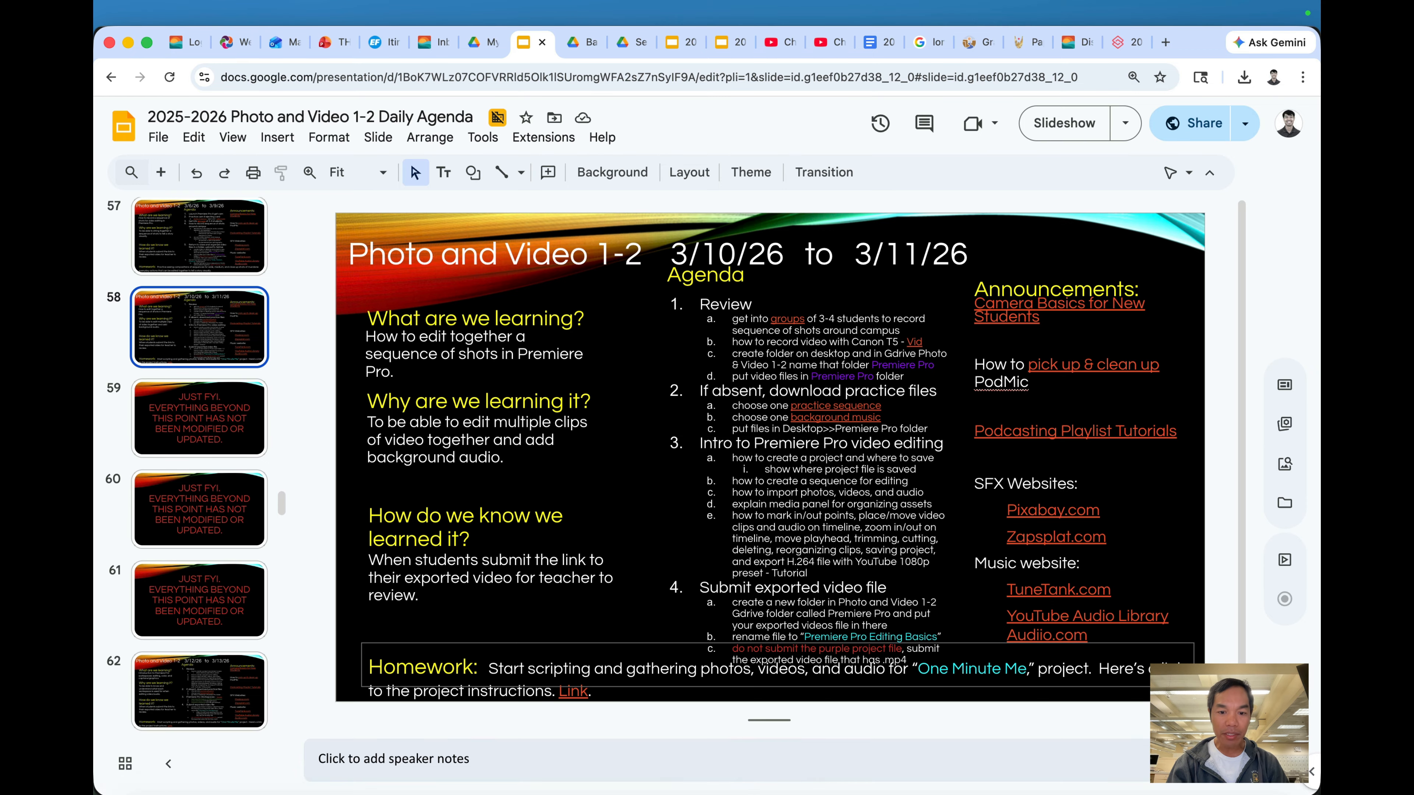
Switch back to Premiere Pro and trim the end of the last wide shot on the timeline to 00;00;13;24
{"action": "left_click", "coordinate": [666, 742]}
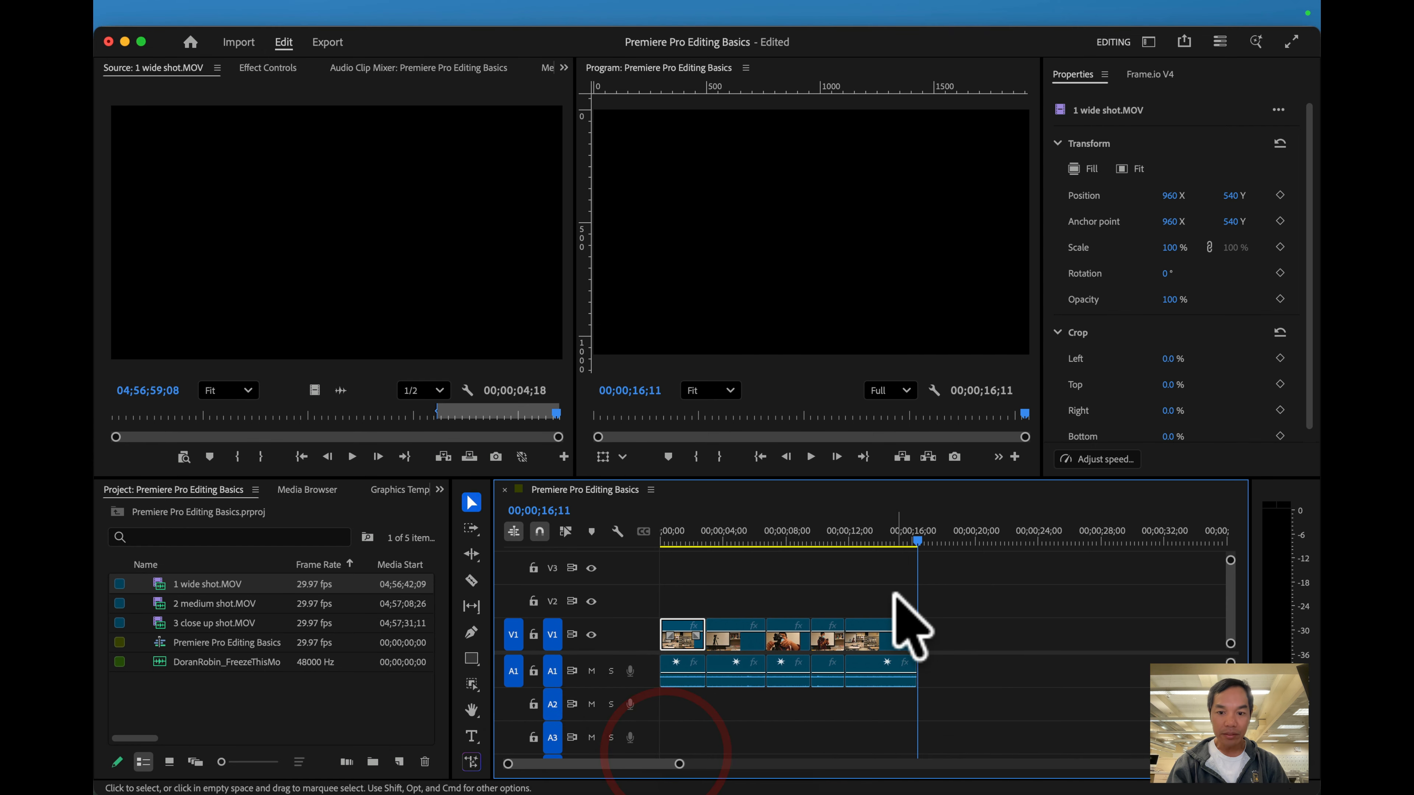
{"action": "mouse_move", "coordinate": [907, 536]}
{"action": "left_mouse_down"}
{"action": "mouse_move", "coordinate": [878, 536]}
{"action": "mouse_move", "coordinate": [898, 536]}
{"action": "left_mouse_up"}
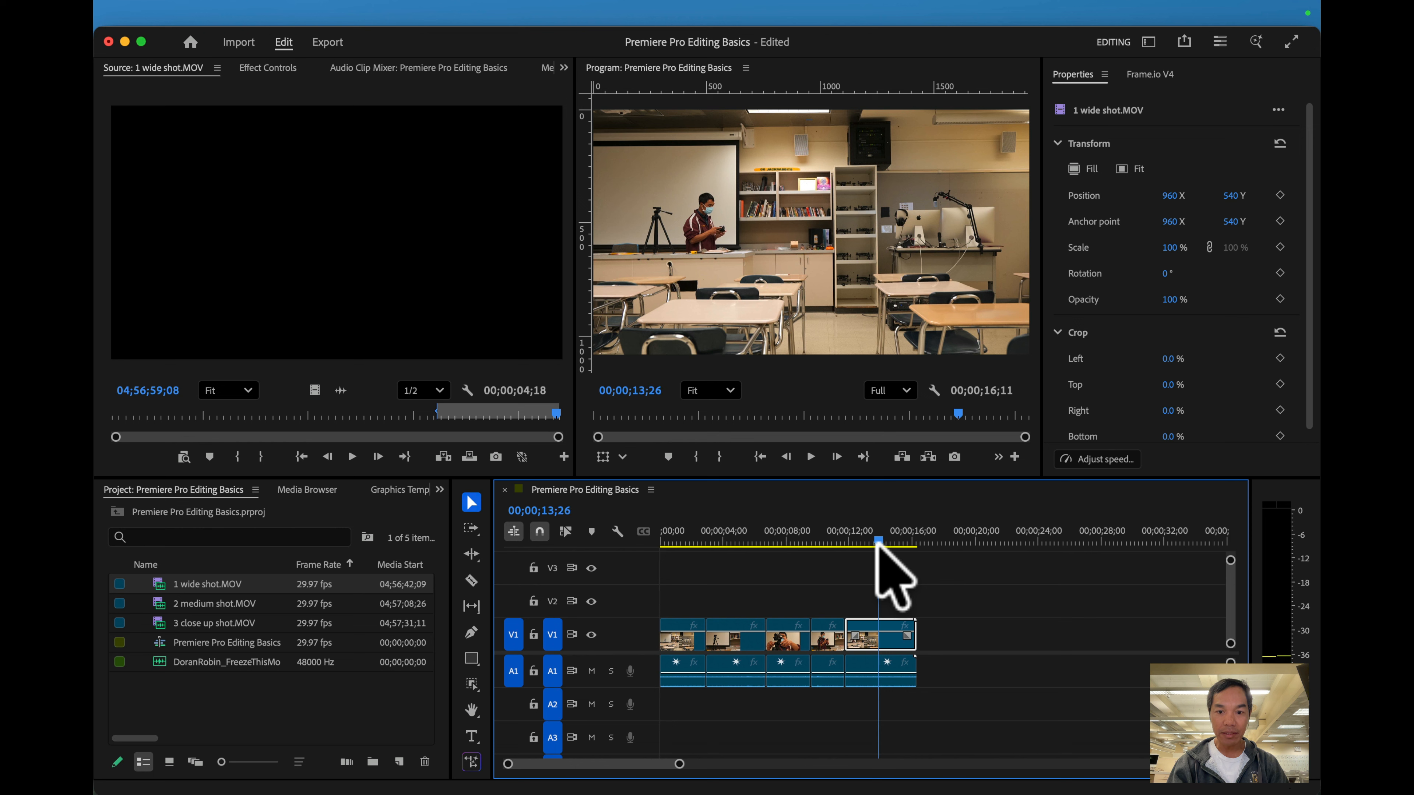
{"action": "left_click", "coordinate": [877, 542]}
{"action": "left_click", "coordinate": [911, 675]}
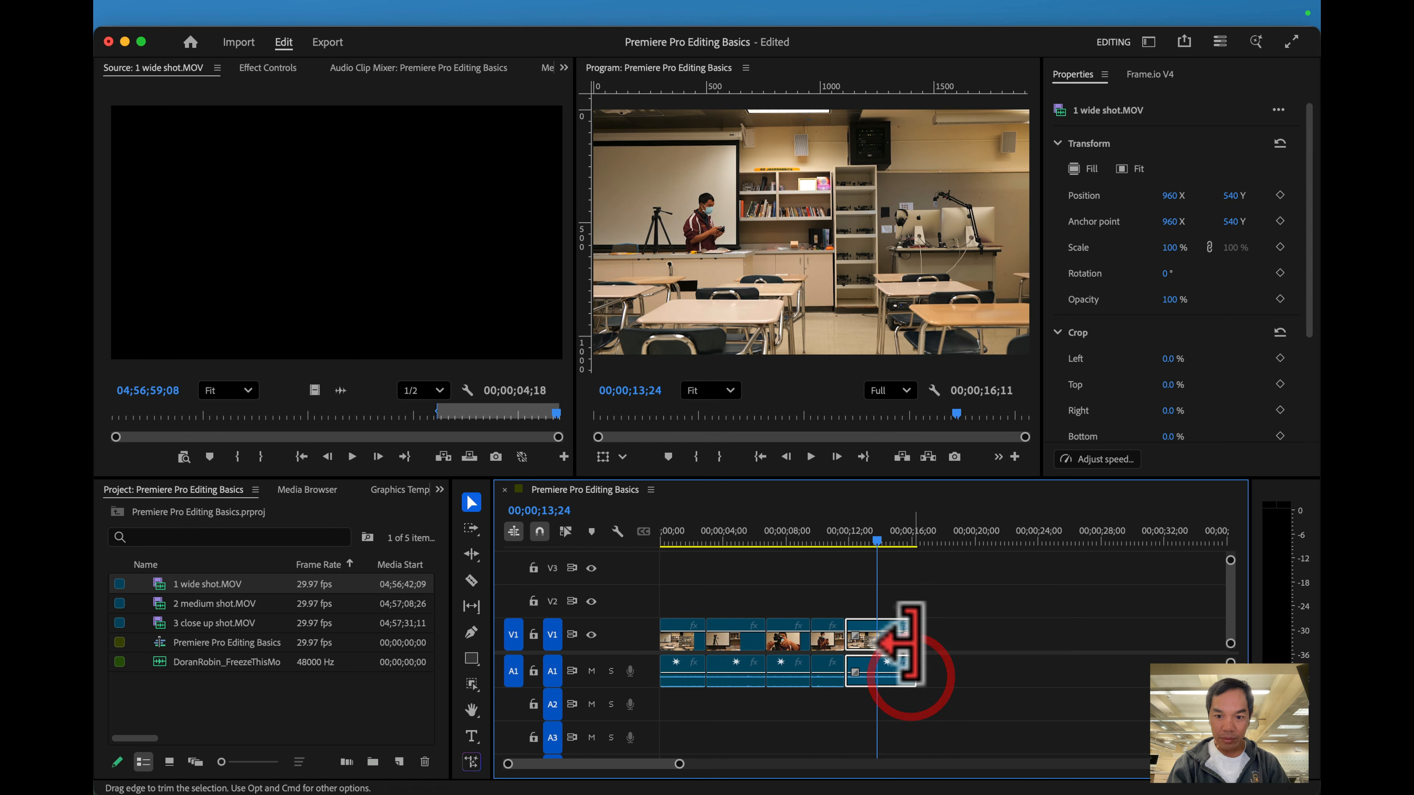
{"action": "left_click_drag", "start_coordinate": [912, 675], "coordinate": [877, 647]}
Select all the clips on V1 and A1 together, try repositioning them on the timeline, and deselect them
{"action": "left_click_drag", "start_coordinate": [939, 588], "coordinate": [659, 687]}
{"action": "left_click", "coordinate": [657, 688]}
{"action": "mouse_move", "coordinate": [680, 641]}
{"action": "left_mouse_down"}
{"action": "mouse_move", "coordinate": [884, 689]}
{"action": "mouse_move", "coordinate": [710, 679]}
{"action": "mouse_move", "coordinate": [661, 649]}
{"action": "left_mouse_up"}
{"action": "left_click_drag", "start_coordinate": [764, 576], "coordinate": [893, 724]}
{"action": "mouse_move", "coordinate": [791, 676]}
{"action": "left_mouse_down"}
{"action": "mouse_move", "coordinate": [896, 696]}
{"action": "mouse_move", "coordinate": [783, 669]}
{"action": "left_mouse_up"}
{"action": "left_click", "coordinate": [798, 572]}
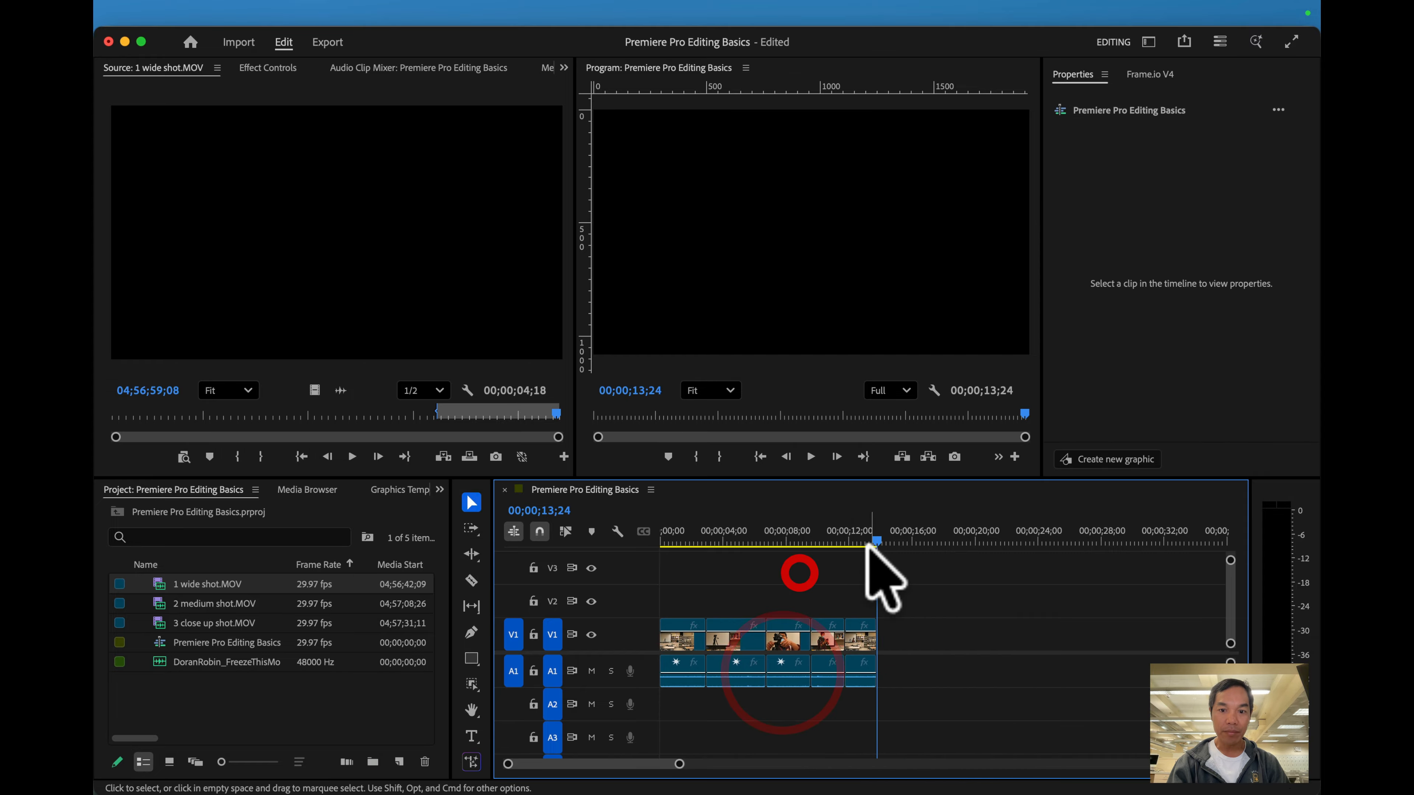
Scrub through the sequence and park the playhead at 00;00;07;13 in the close-up shot
{"action": "left_click", "coordinate": [774, 546]}
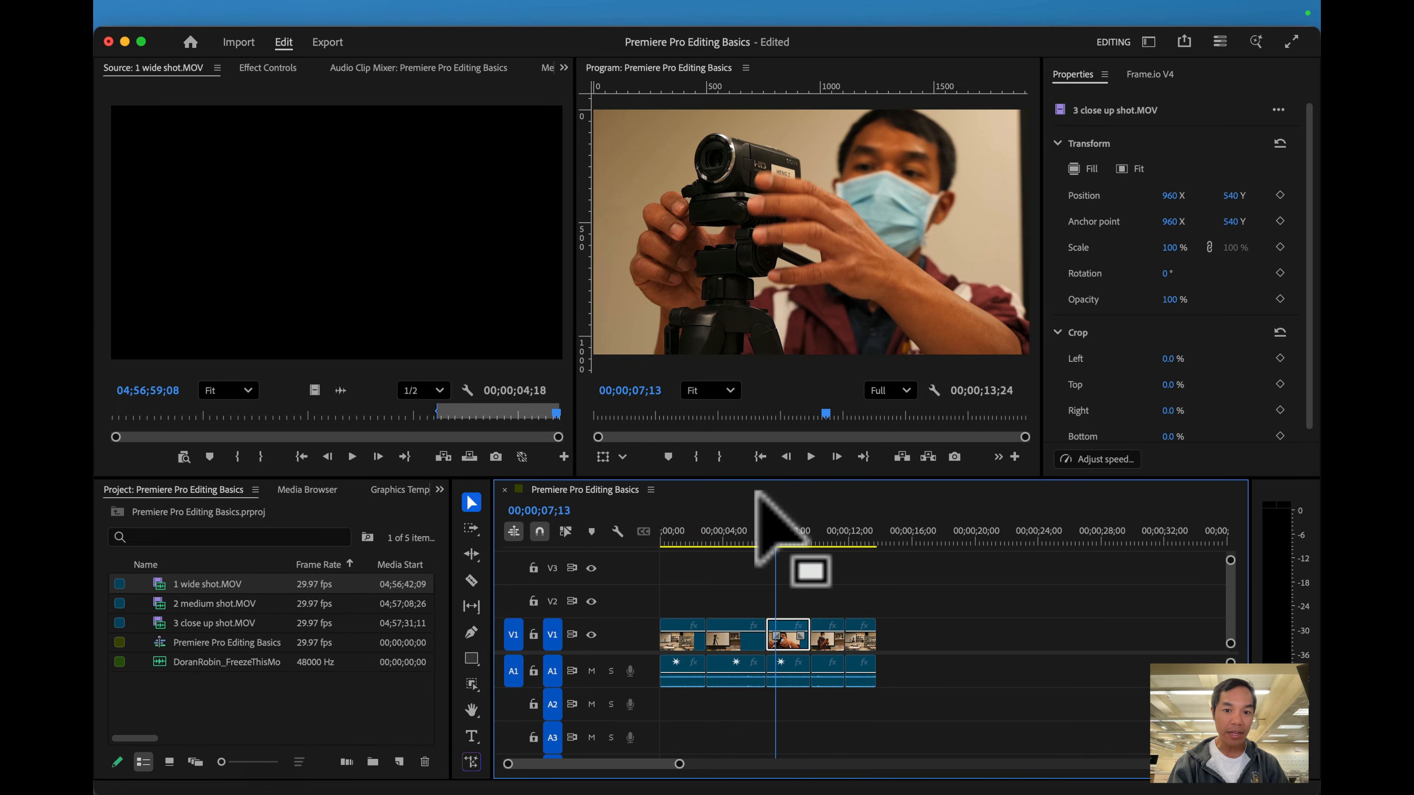
{"action": "left_click", "coordinate": [700, 539]}
{"action": "left_click_drag", "start_coordinate": [718, 534], "coordinate": [777, 539]}
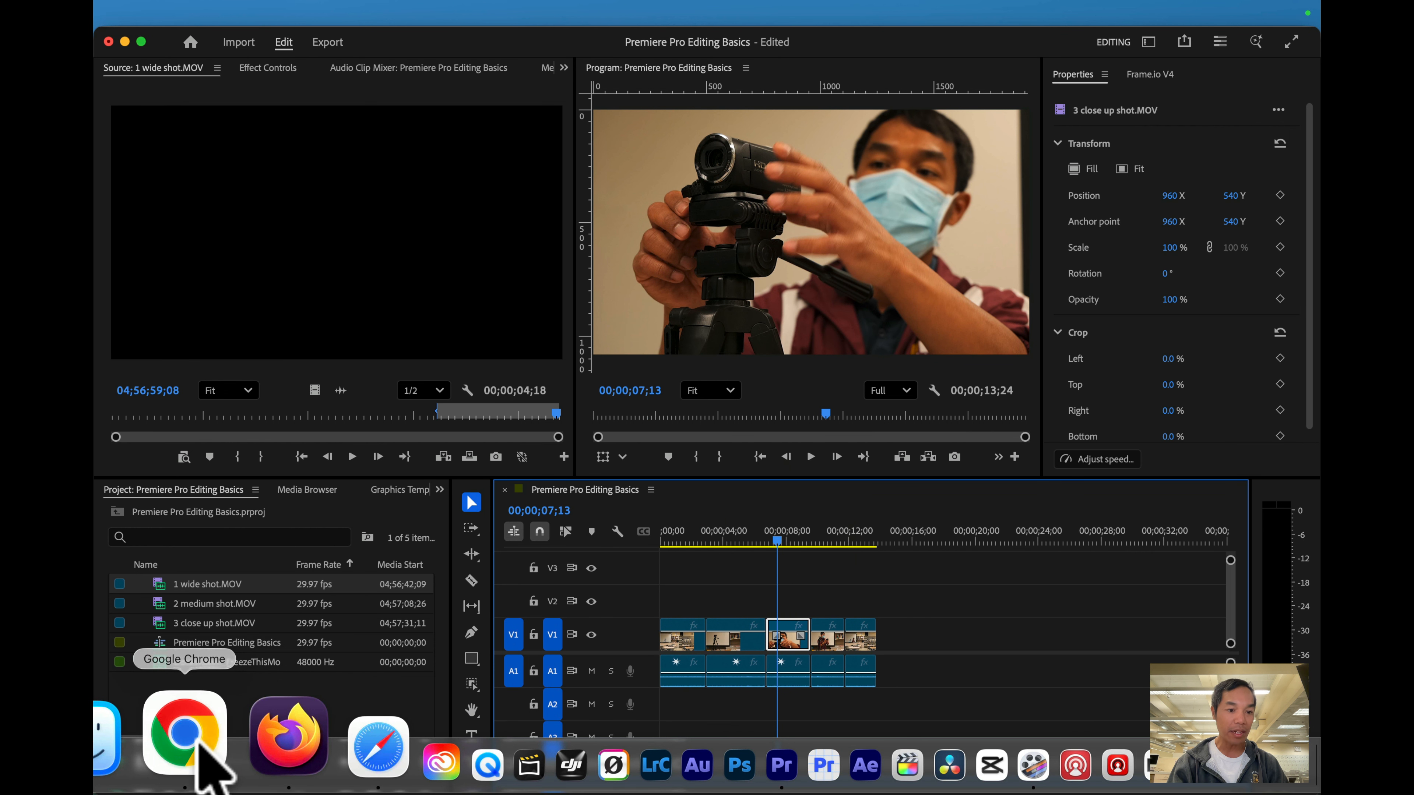
Switch to the browser to check the editing skills listed on the agenda slide, and return to Premiere Pro
{"action": "left_click", "coordinate": [195, 740]}
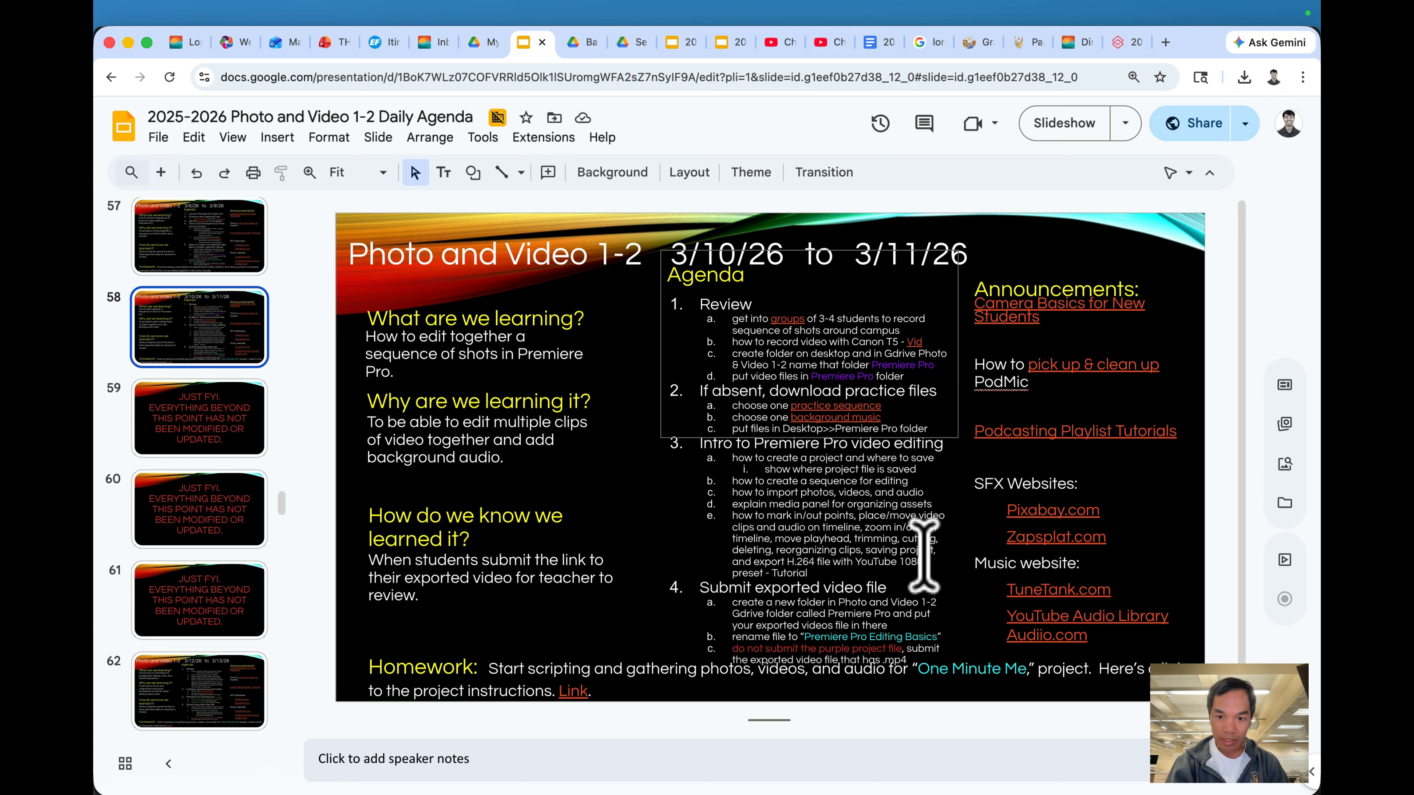
{"action": "mouse_move", "coordinate": [512, 782]}
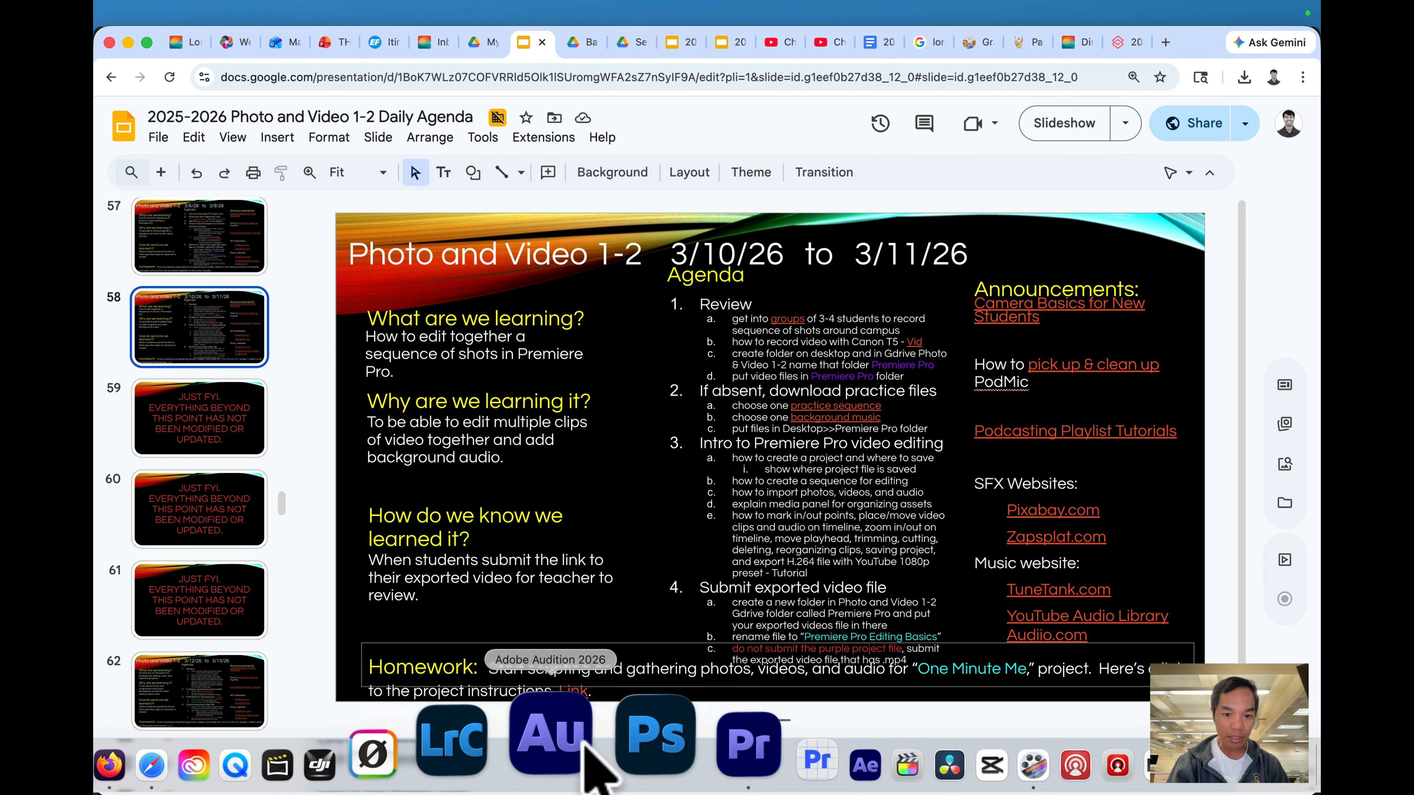
{"action": "left_click", "coordinate": [655, 746]}
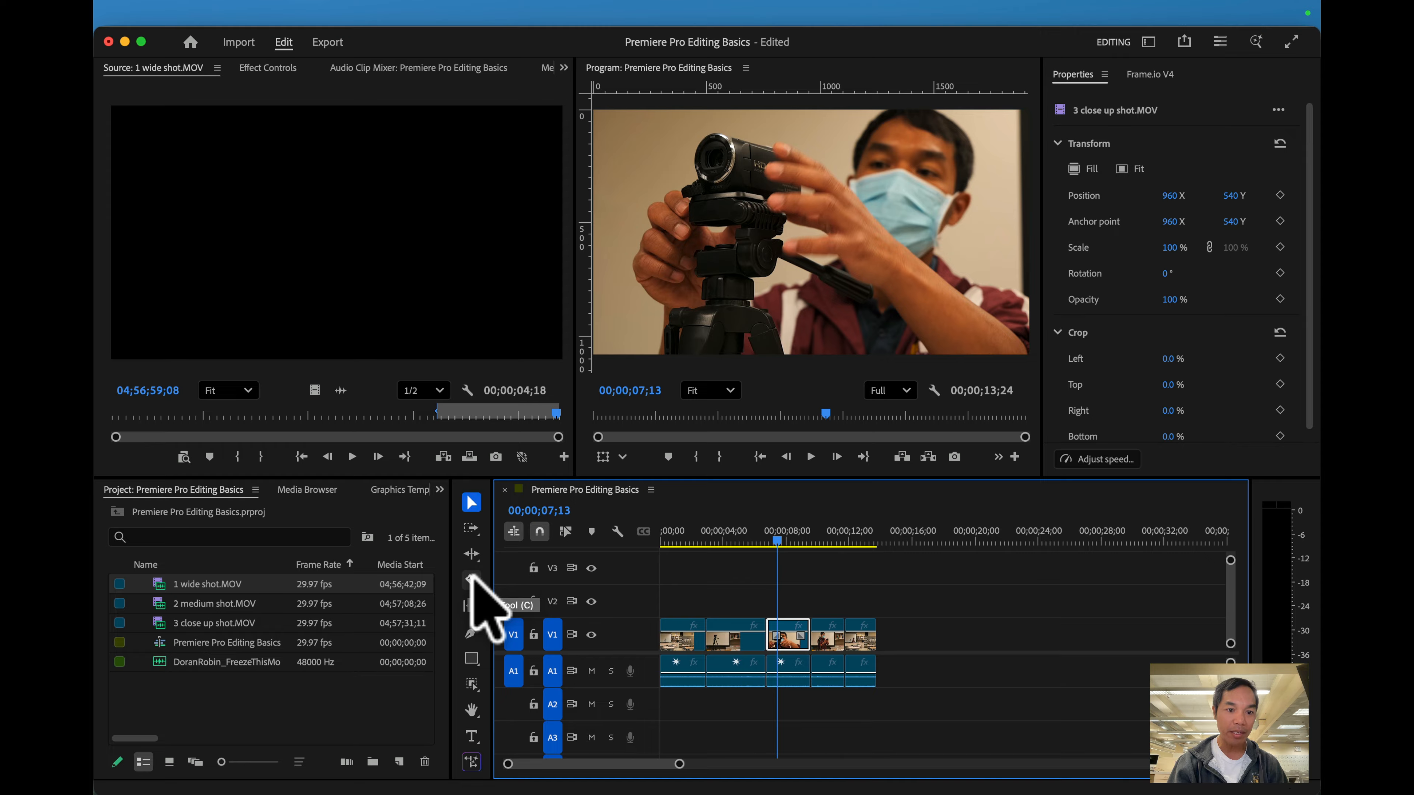
Split the last wide shot at about 00;00;12;26 with the Razor tool and delete the piece after the cut
{"action": "left_click", "coordinate": [472, 580]}
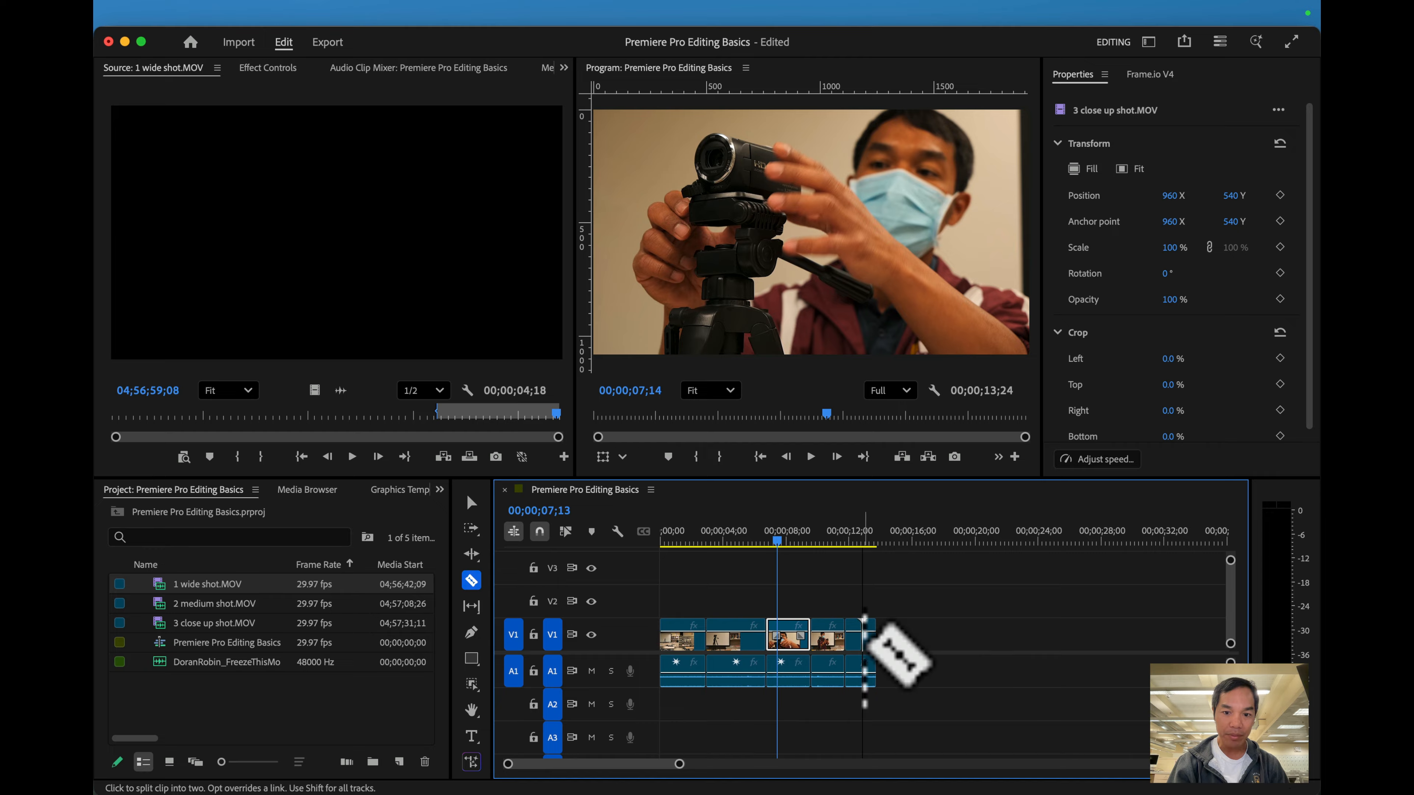
{"action": "left_click", "coordinate": [863, 668]}
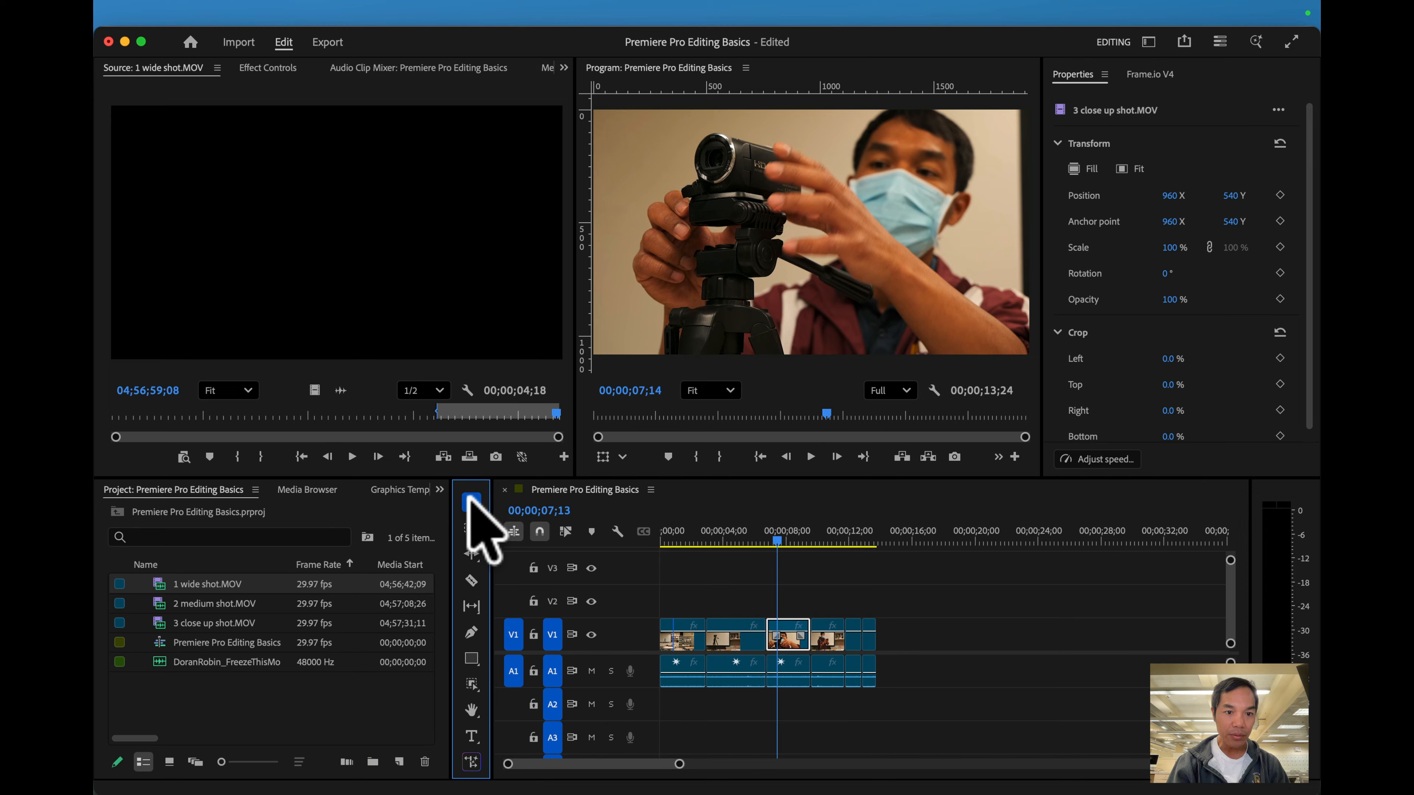
{"action": "left_click", "coordinate": [471, 501]}
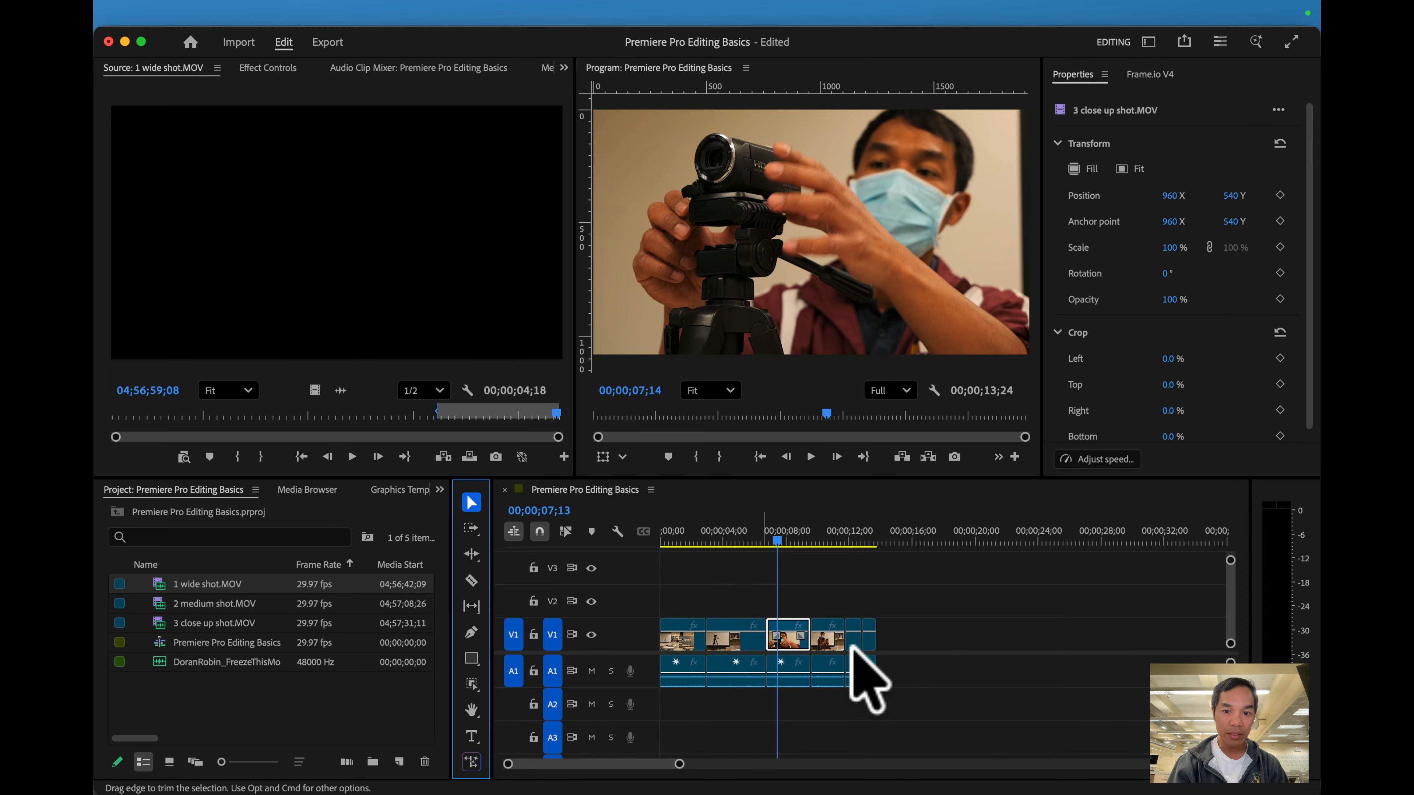
{"action": "left_click", "coordinate": [869, 647]}
{"action": "key", "text": "Delete"}
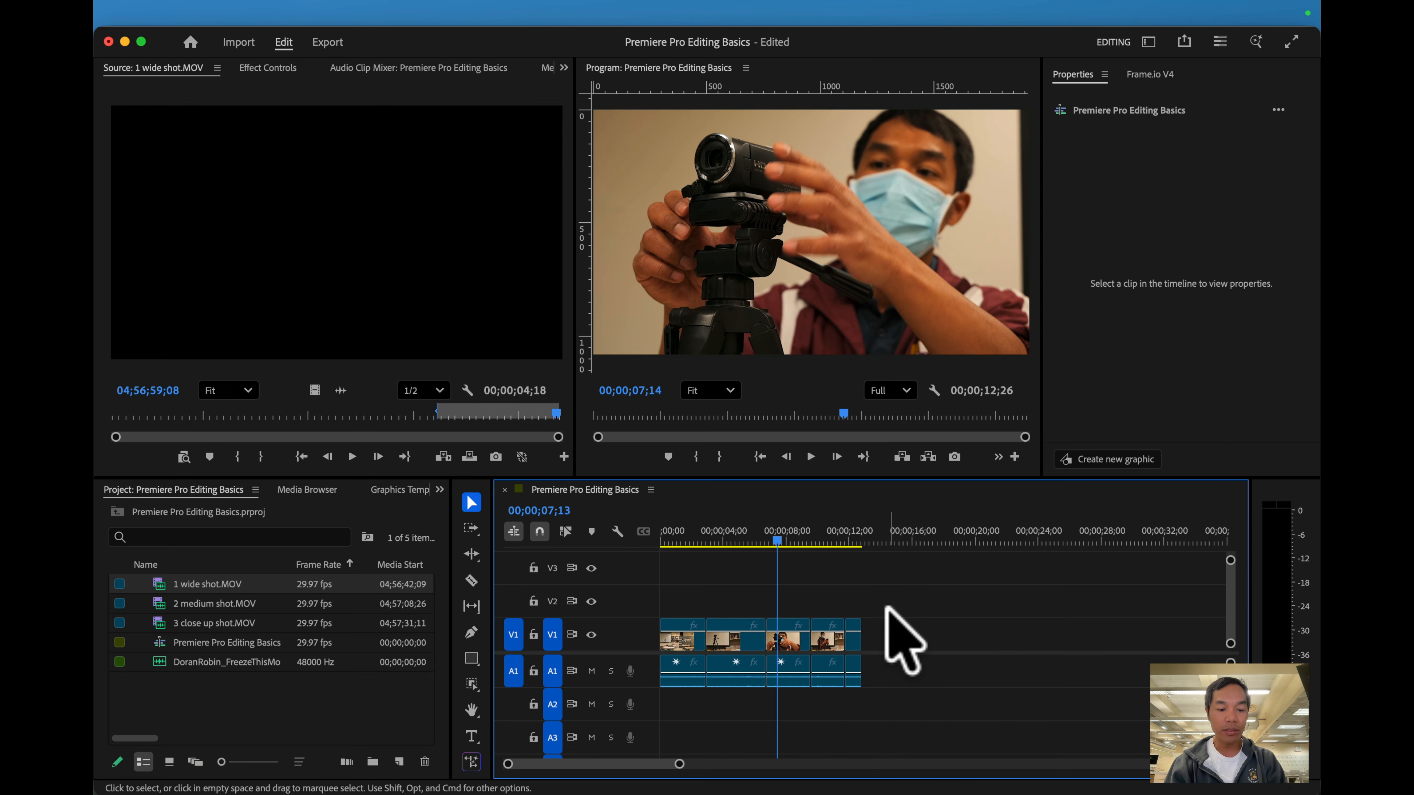
Delete the close-up shot's video and audio clips from the sequence, and undo the recent deletions
{"action": "left_click", "coordinate": [471, 580]}
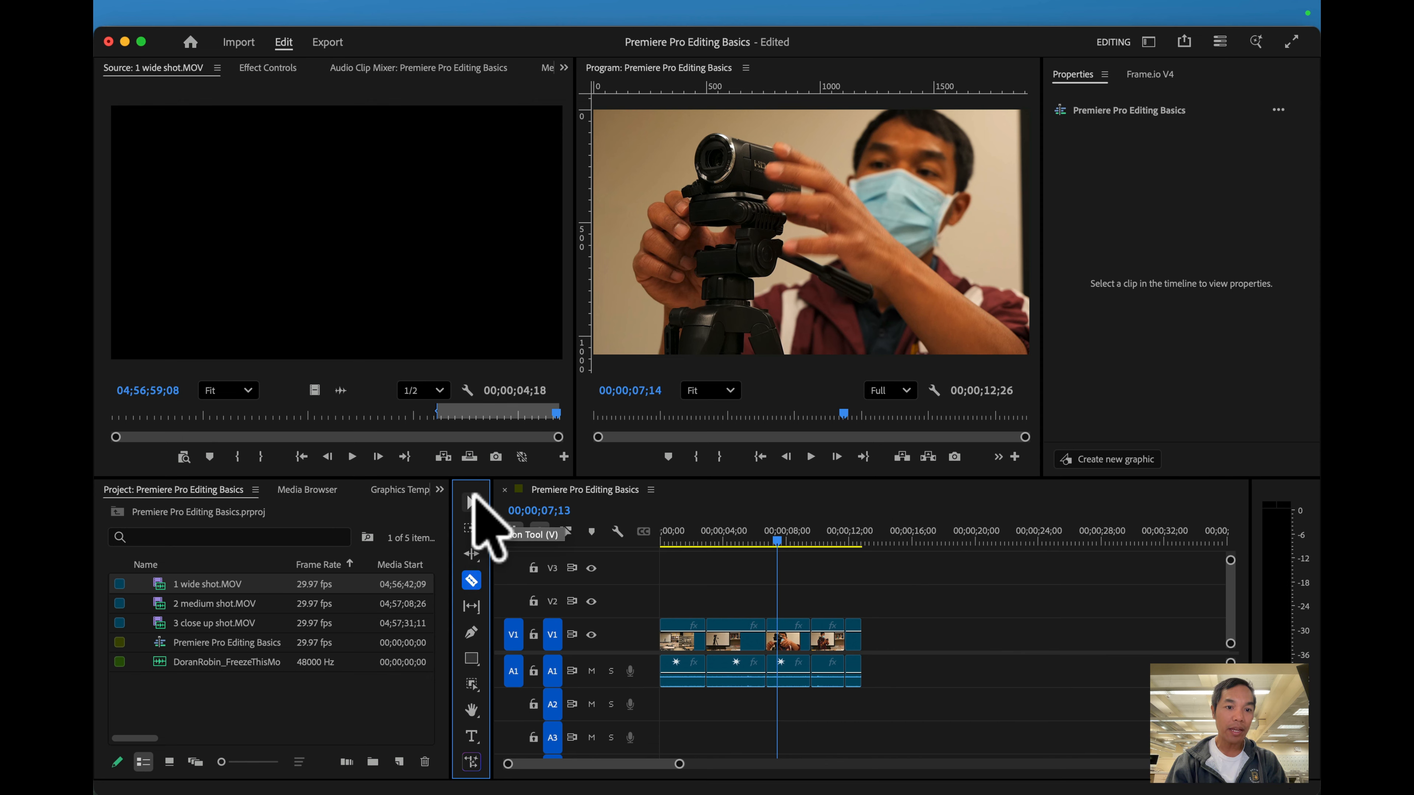
{"action": "left_click", "coordinate": [471, 501]}
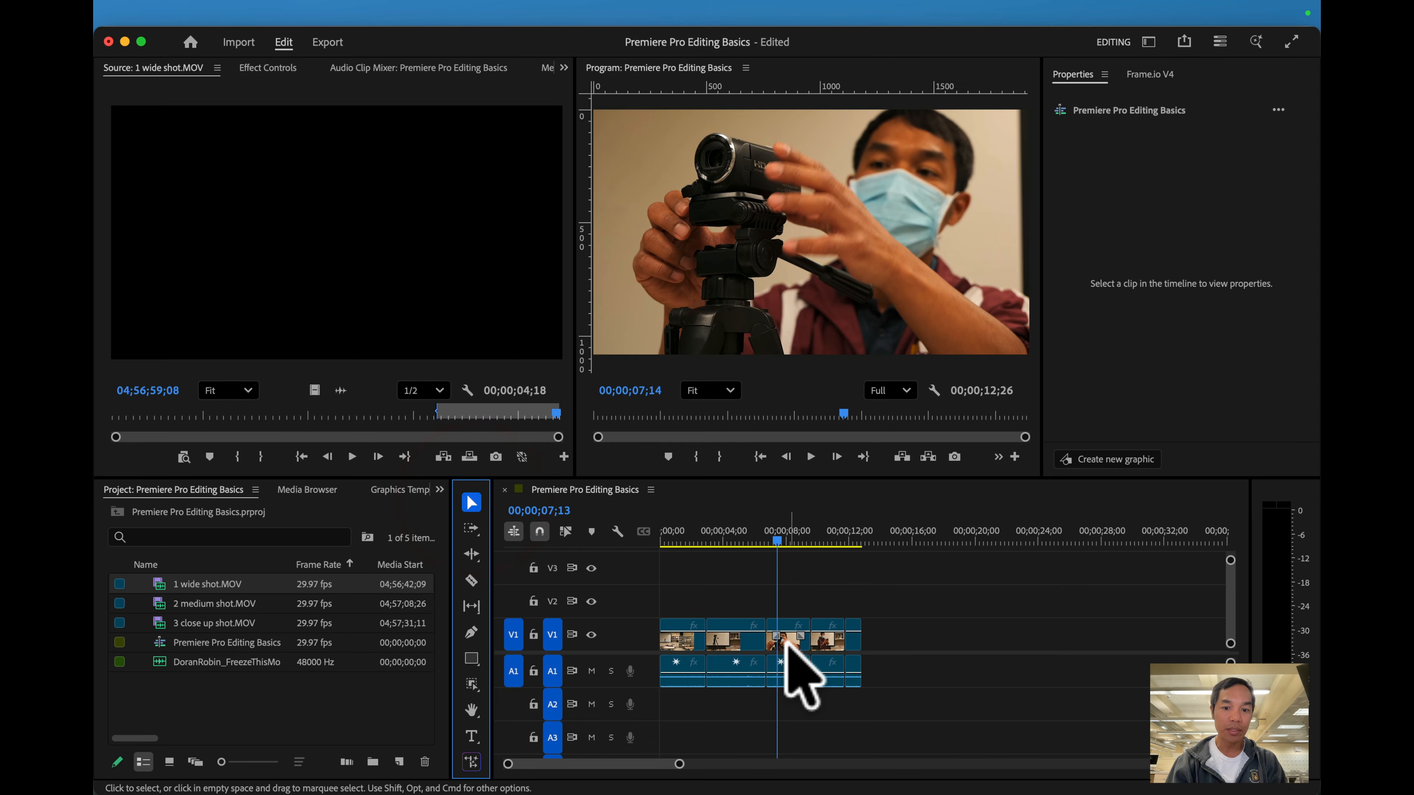
{"action": "left_click", "coordinate": [789, 646]}
{"action": "key", "text": "Delete"}
{"action": "left_click", "coordinate": [791, 666]}
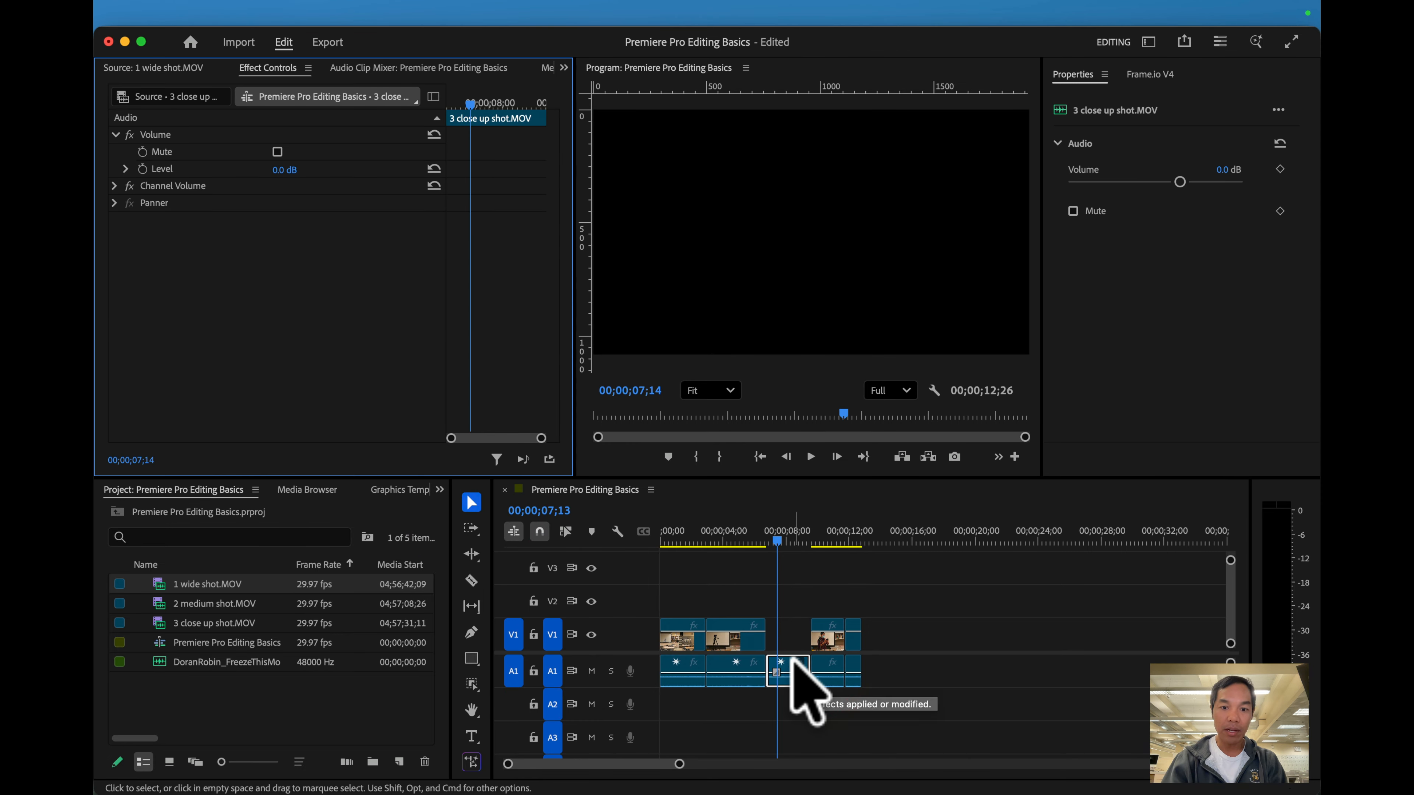
{"action": "key", "text": "Delete"}
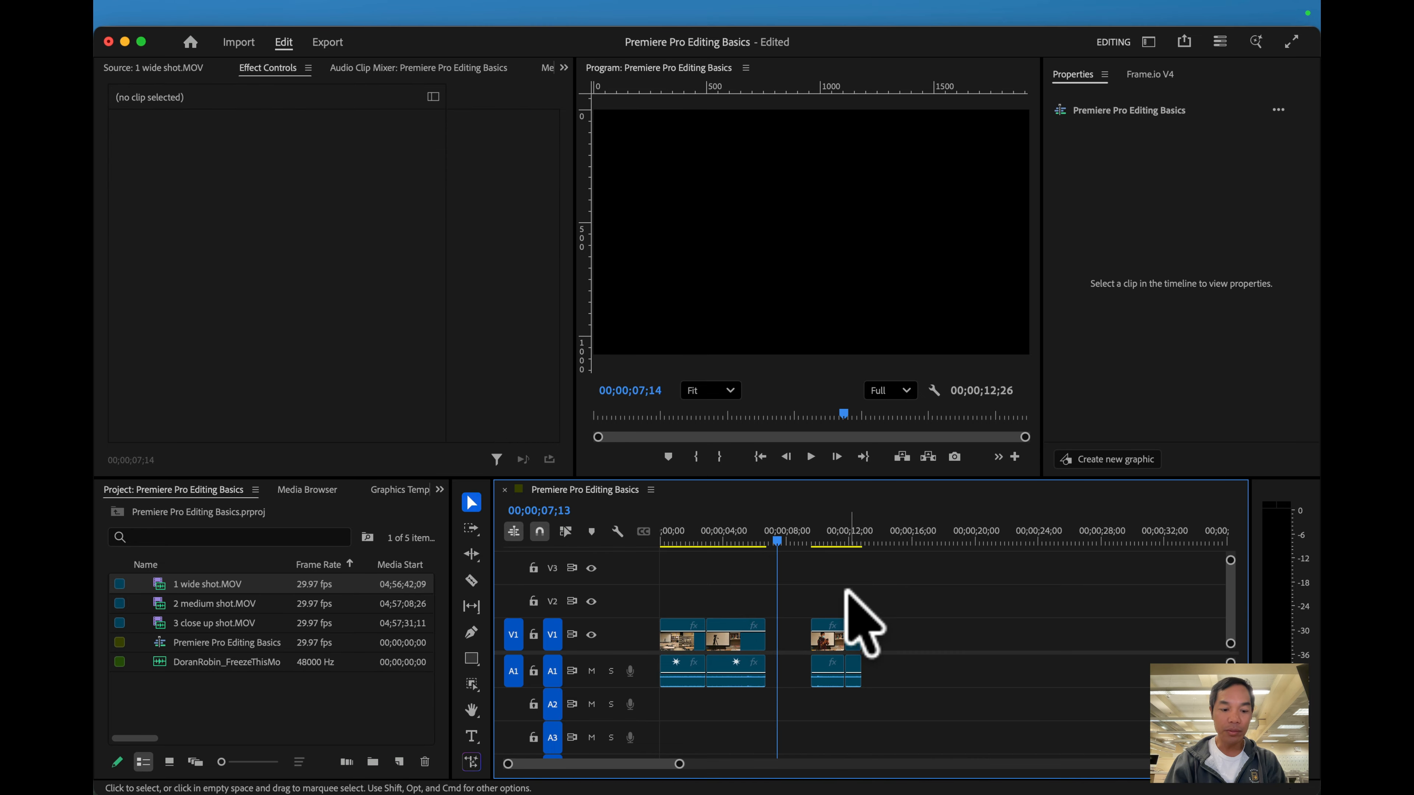
{"action": "key", "text": "super+z"}
{"action": "key", "text": "super+z"}
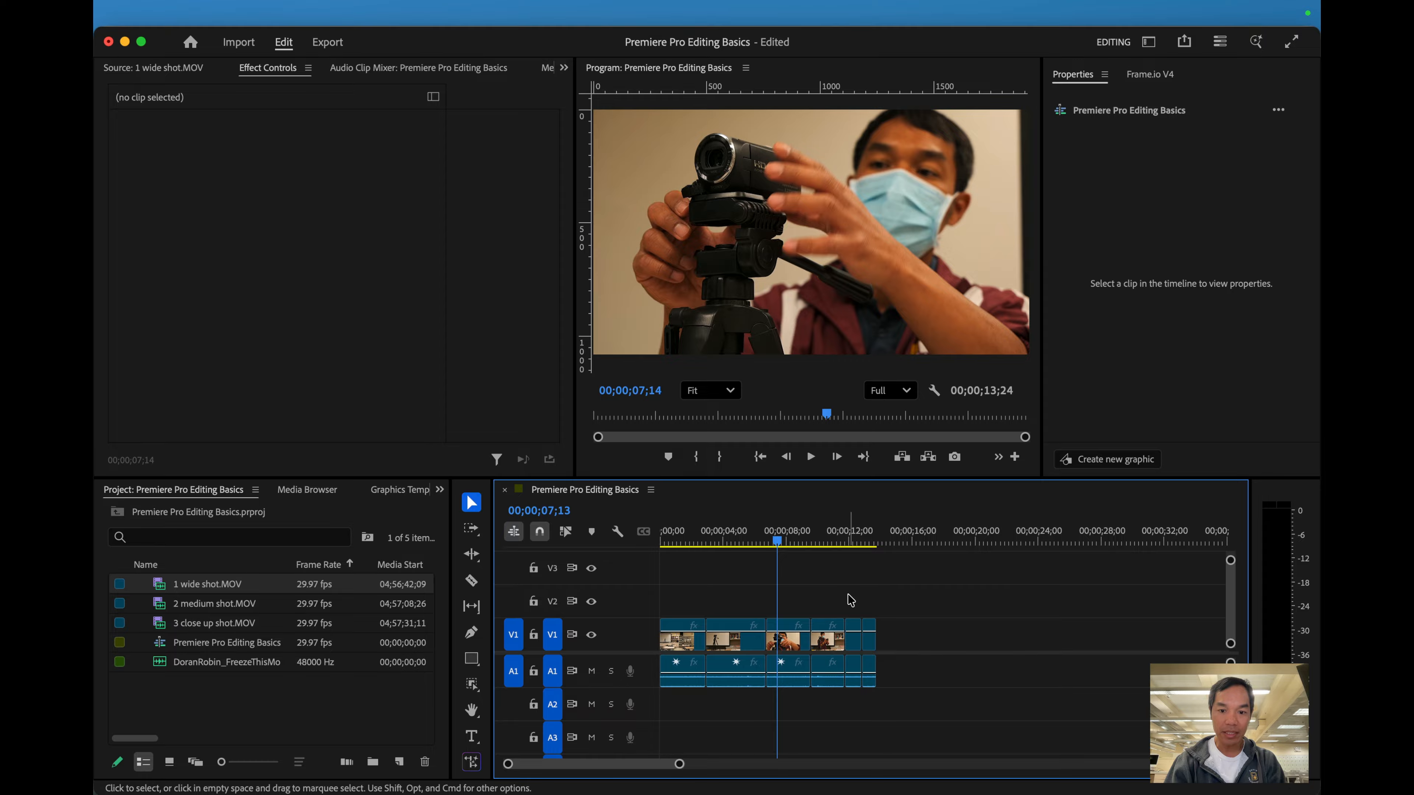
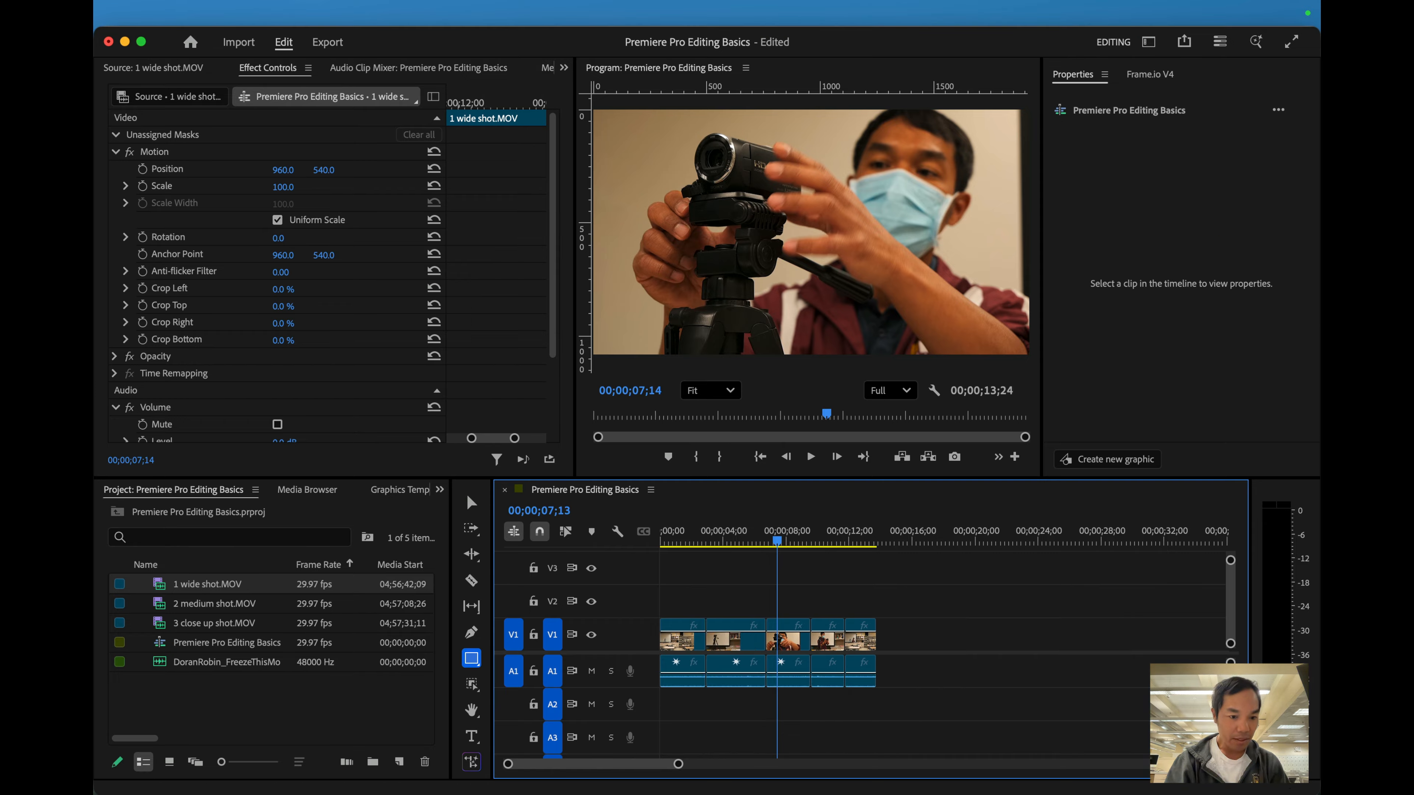
Switch to the browser to review the saving and export items on the agenda slide, and return to Premiere Pro
{"action": "mouse_move", "coordinate": [245, 786]}
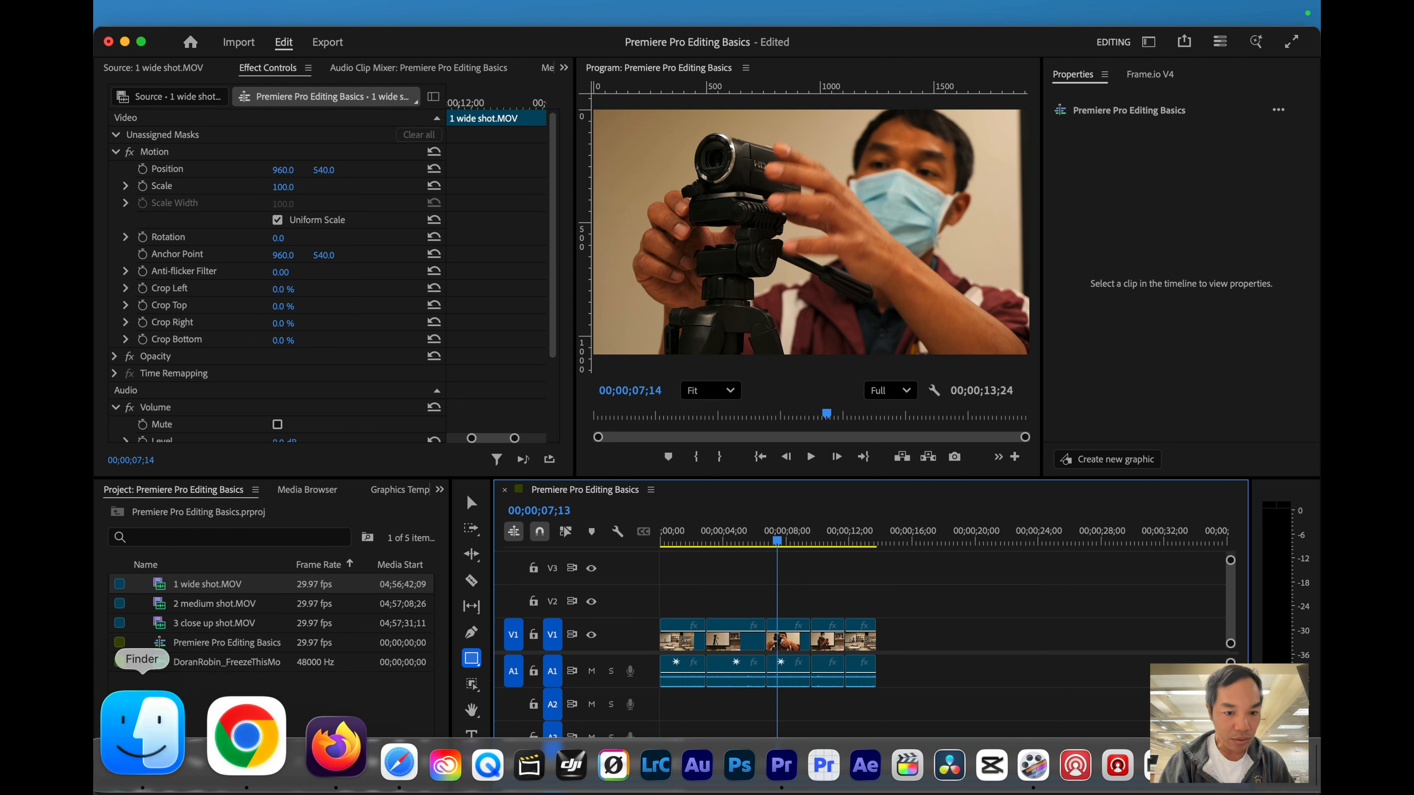
{"action": "left_click", "coordinate": [201, 763]}
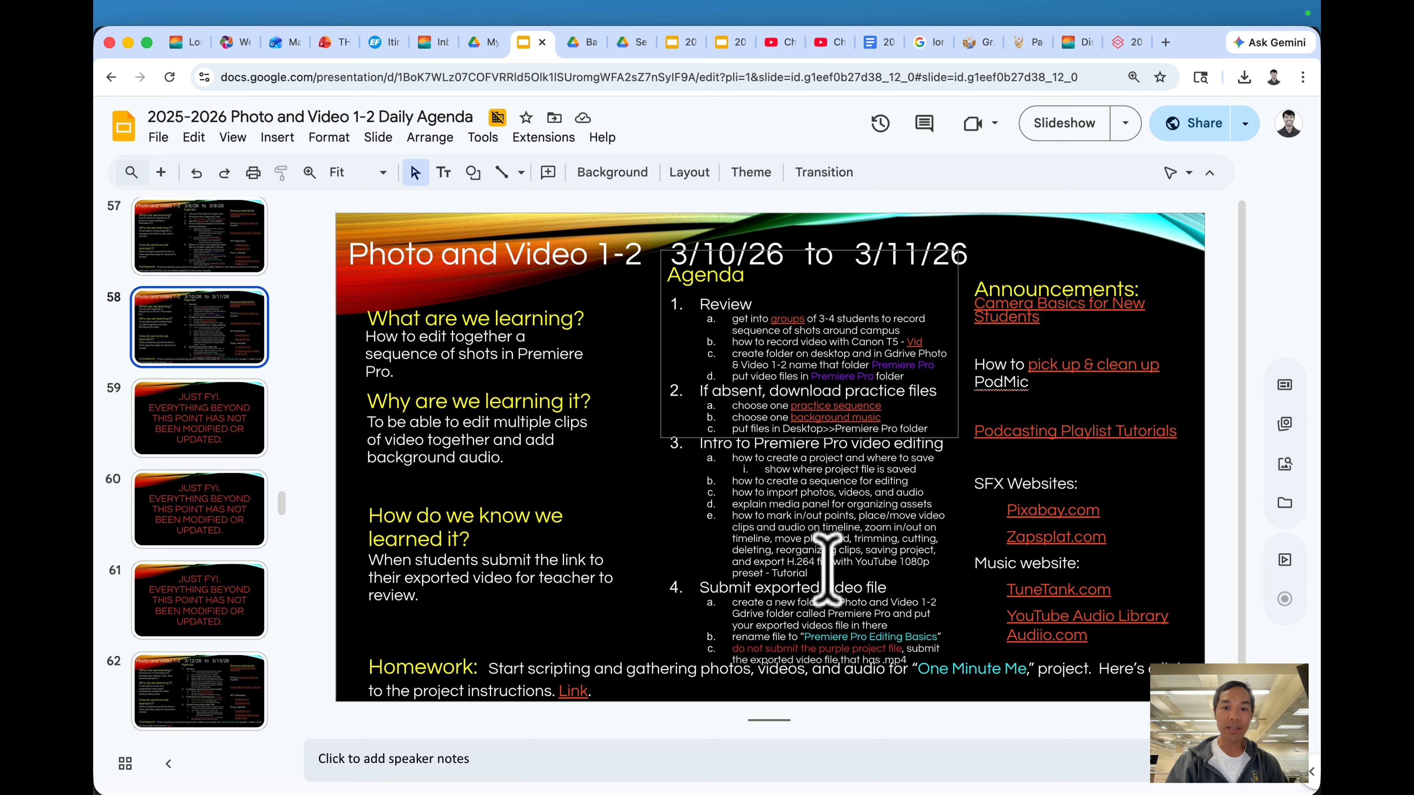
{"action": "mouse_move", "coordinate": [735, 791]}
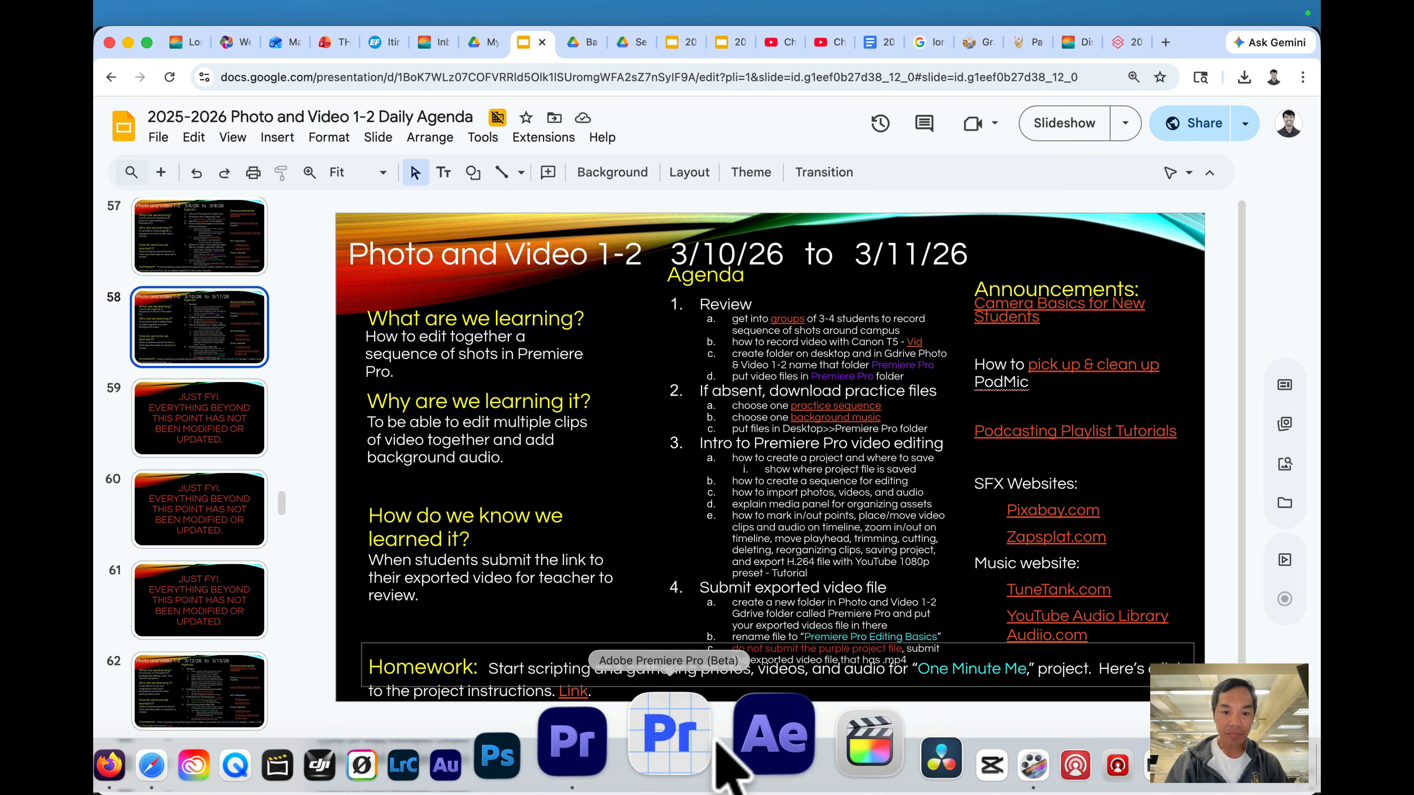
{"action": "left_click", "coordinate": [651, 741]}
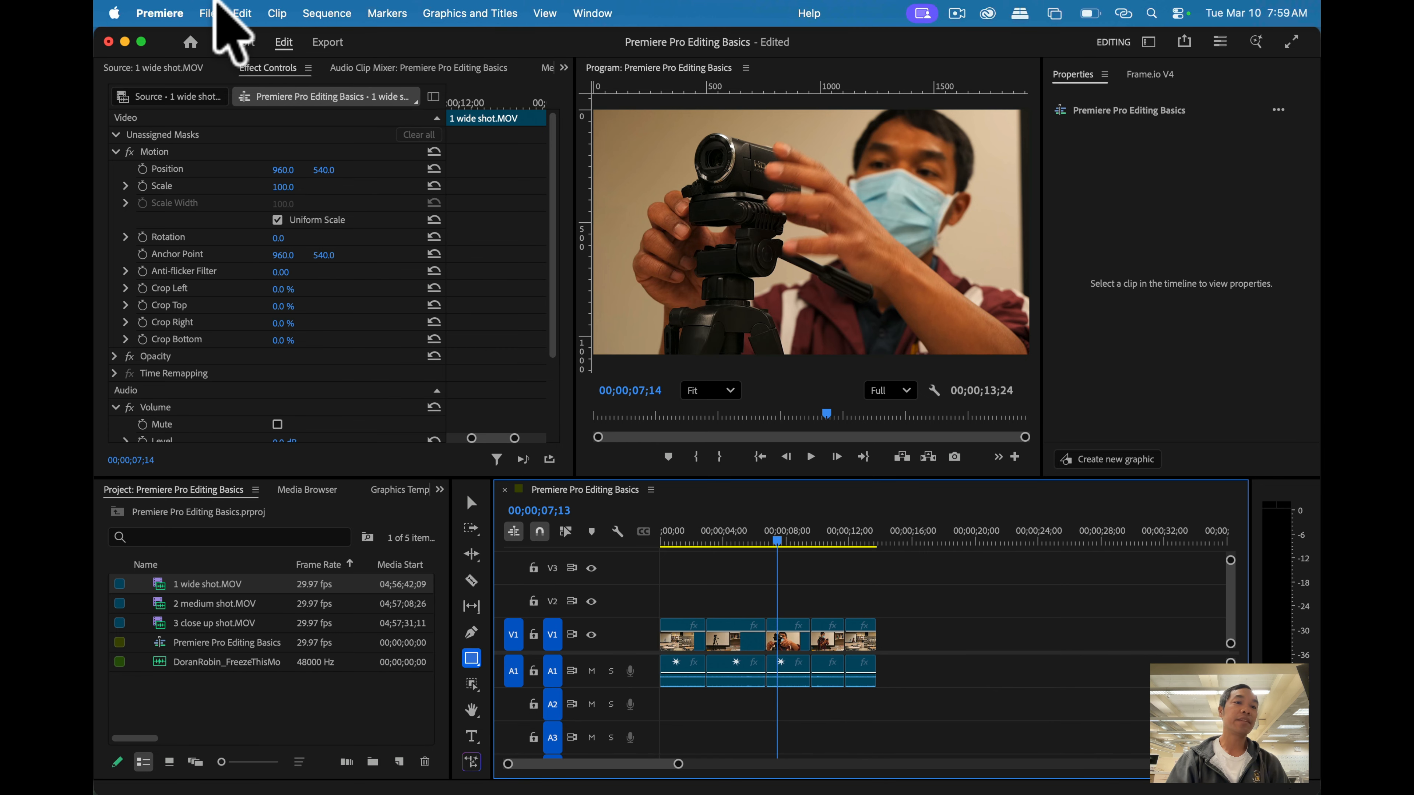
Save the Premiere Pro Editing Basics project
{"action": "left_click", "coordinate": [209, 11]}
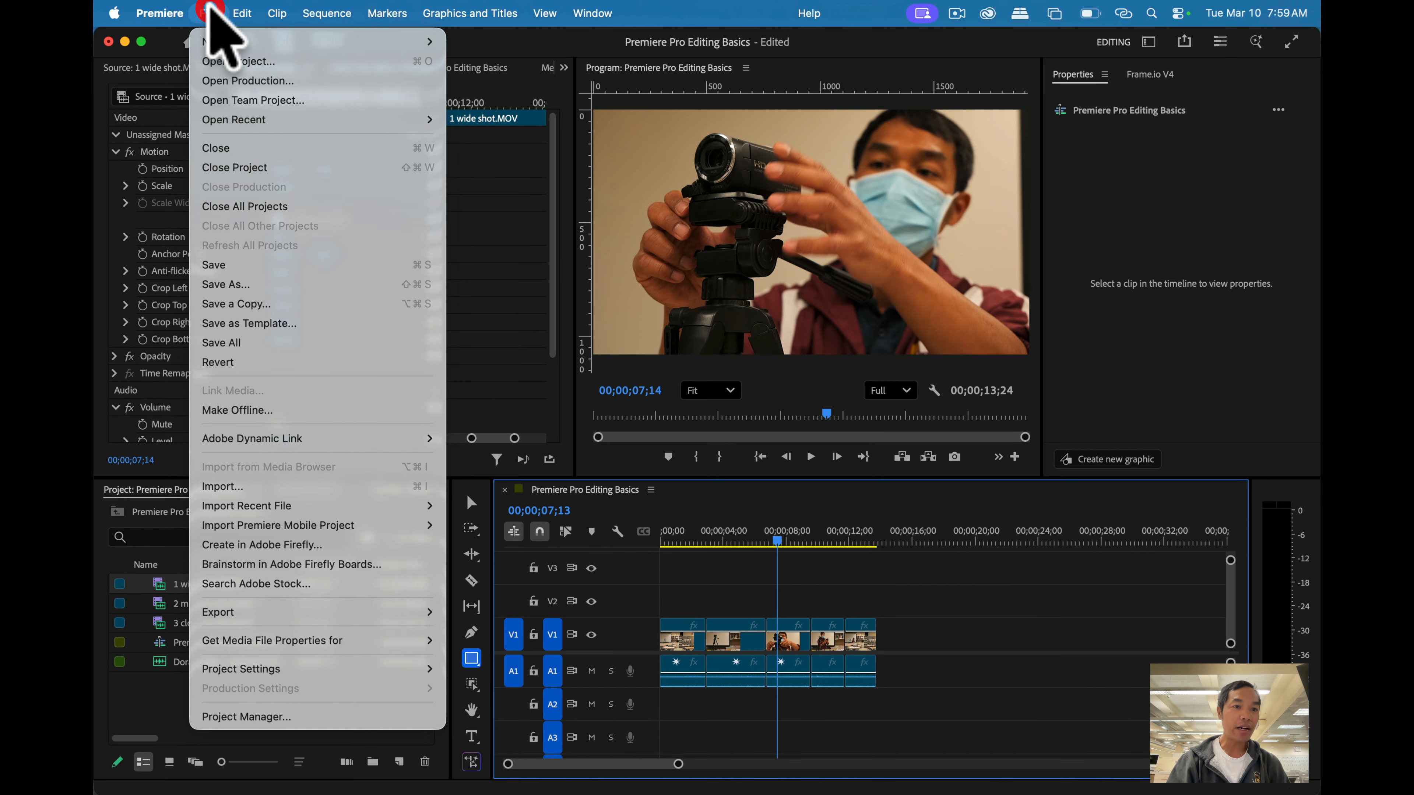
{"action": "mouse_move", "coordinate": [165, 12]}
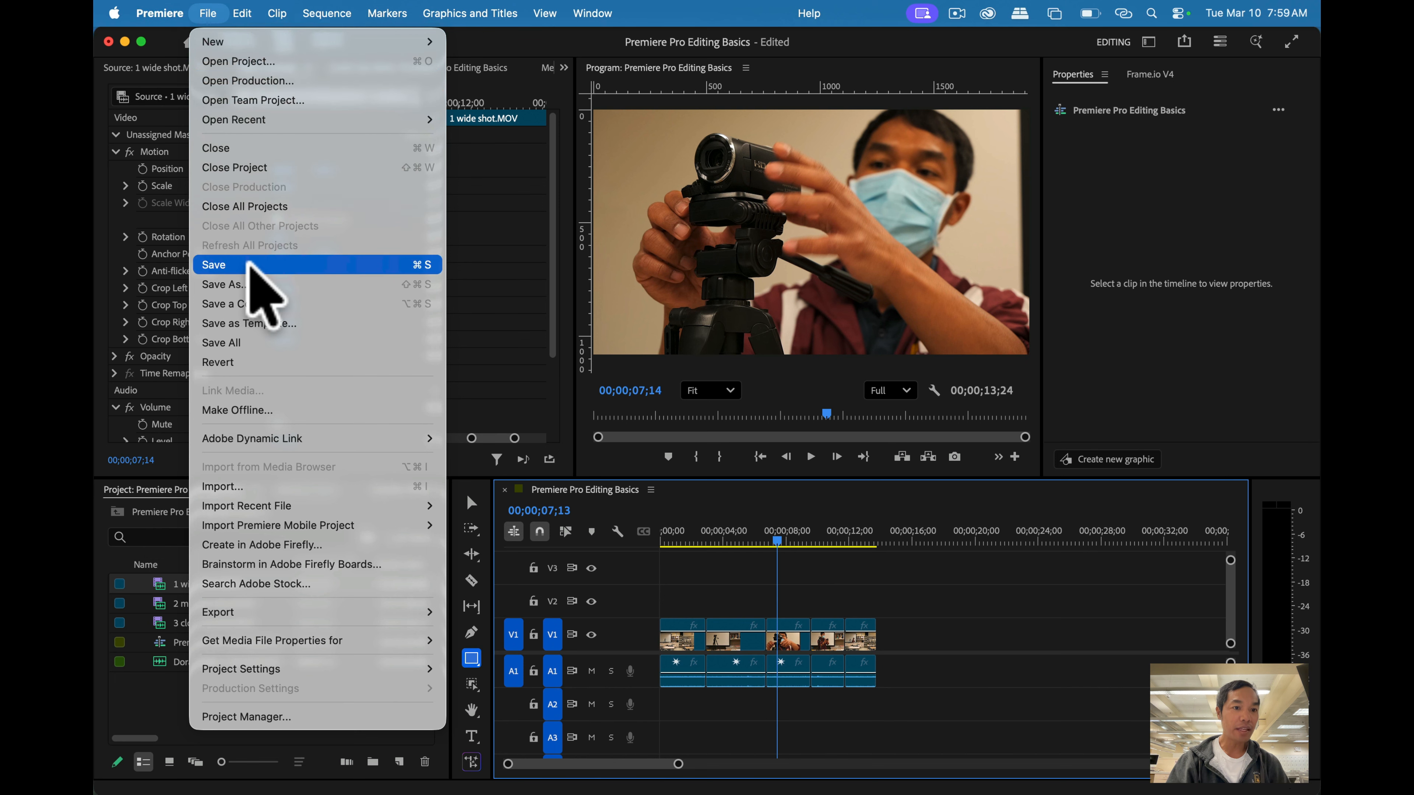
{"action": "left_click", "coordinate": [250, 267]}
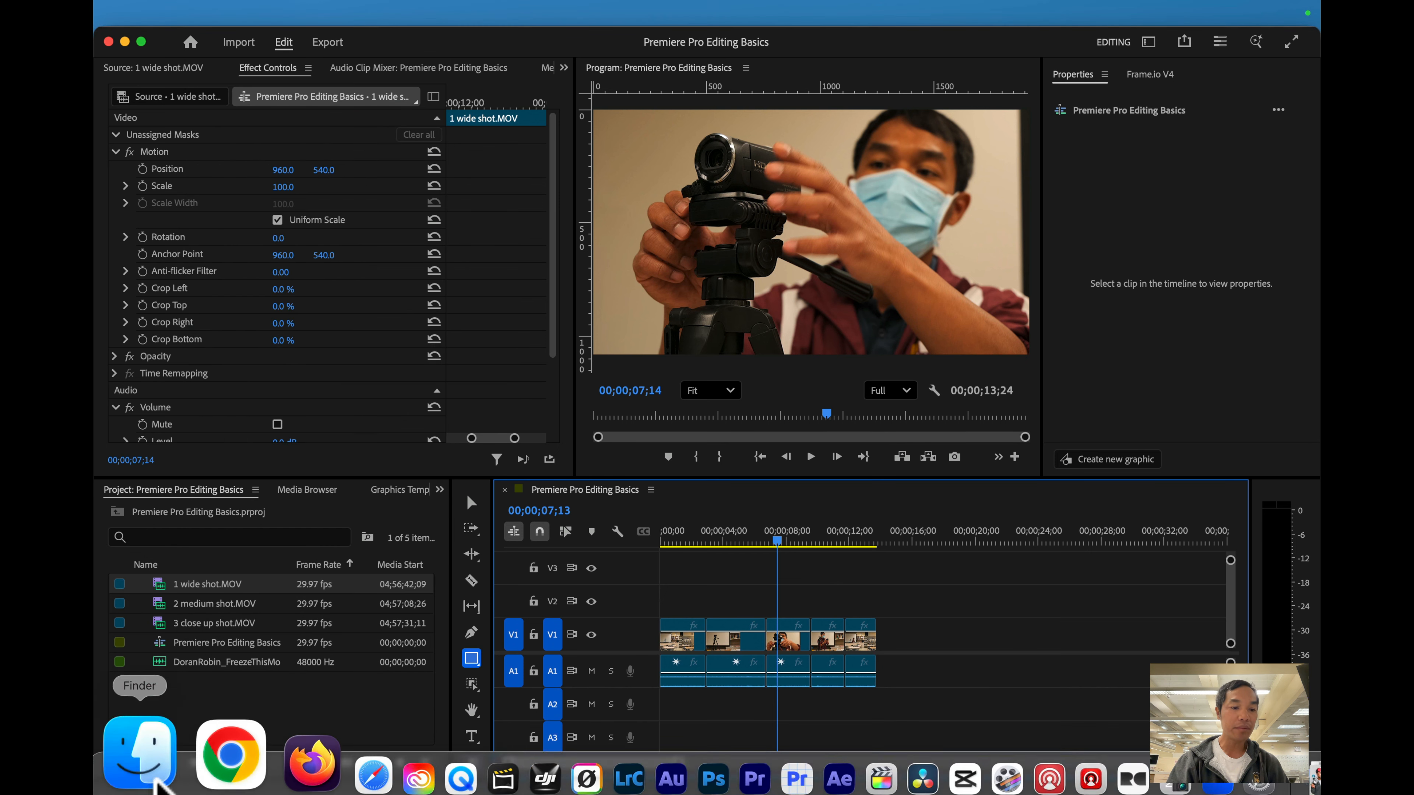
Switch to Finder and inspect Premiere Pro Editing Basics.prproj in the Desktop's Premiere Pro folder
{"action": "left_click", "coordinate": [144, 753]}
{"action": "left_click", "coordinate": [979, 284]}
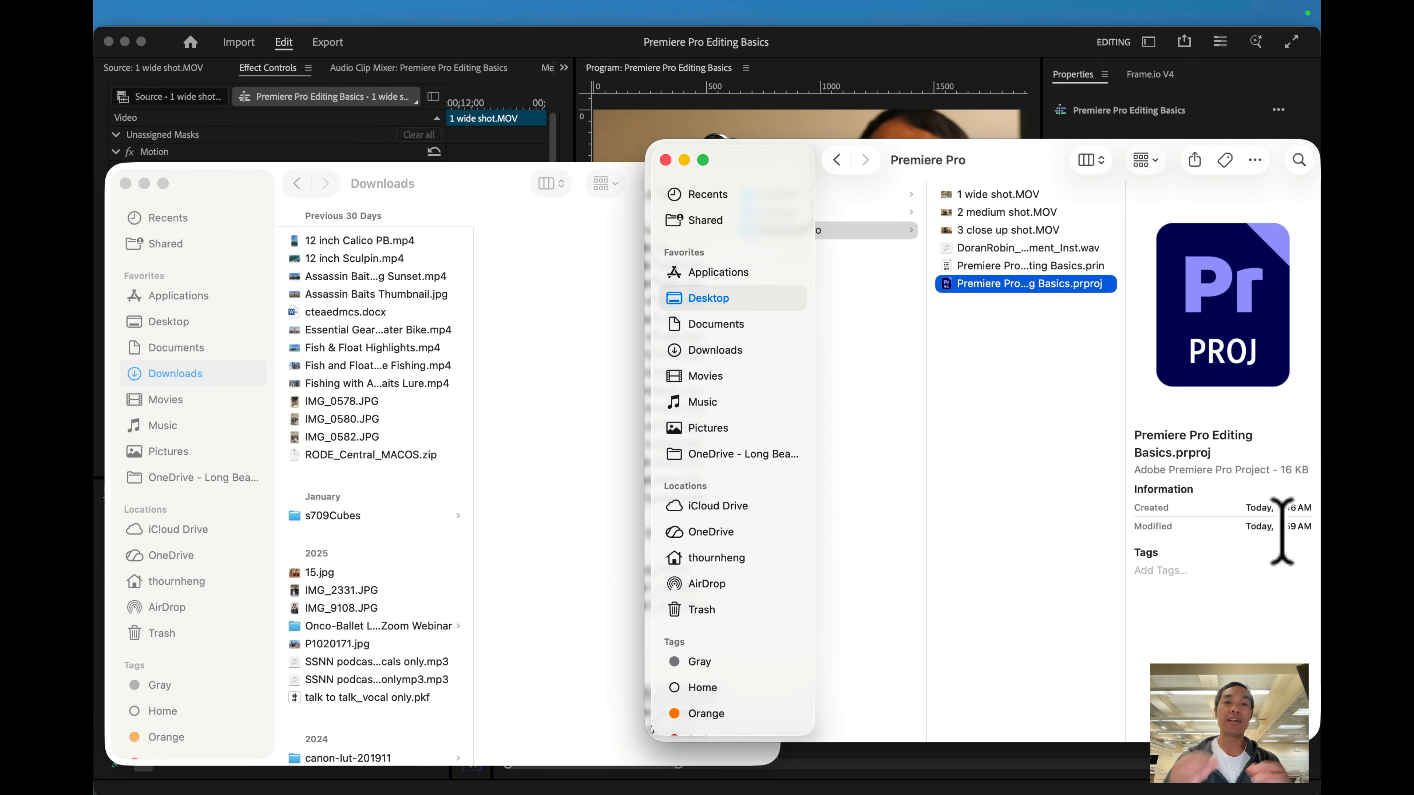
{"action": "left_click", "coordinate": [1024, 398]}
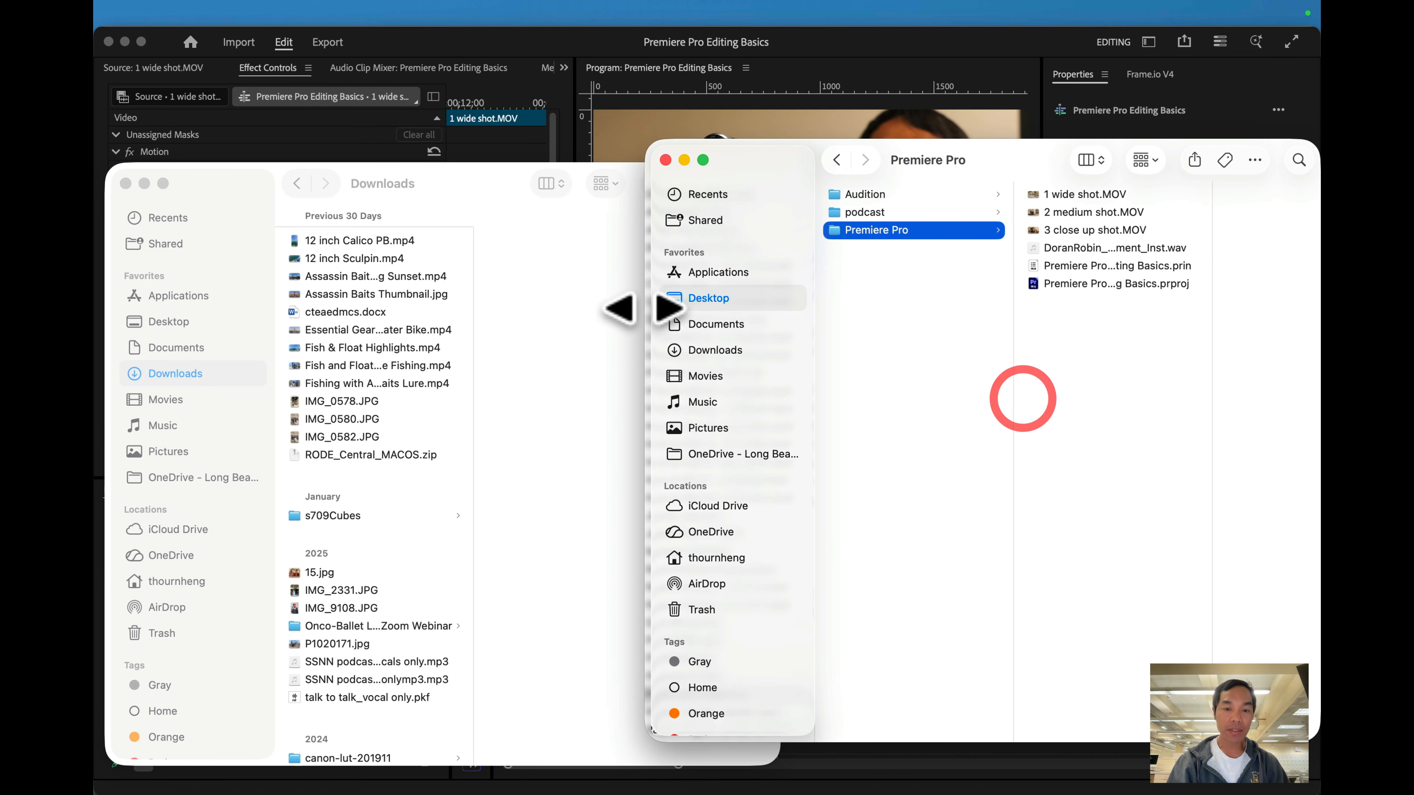
{"action": "left_click", "coordinate": [568, 321]}
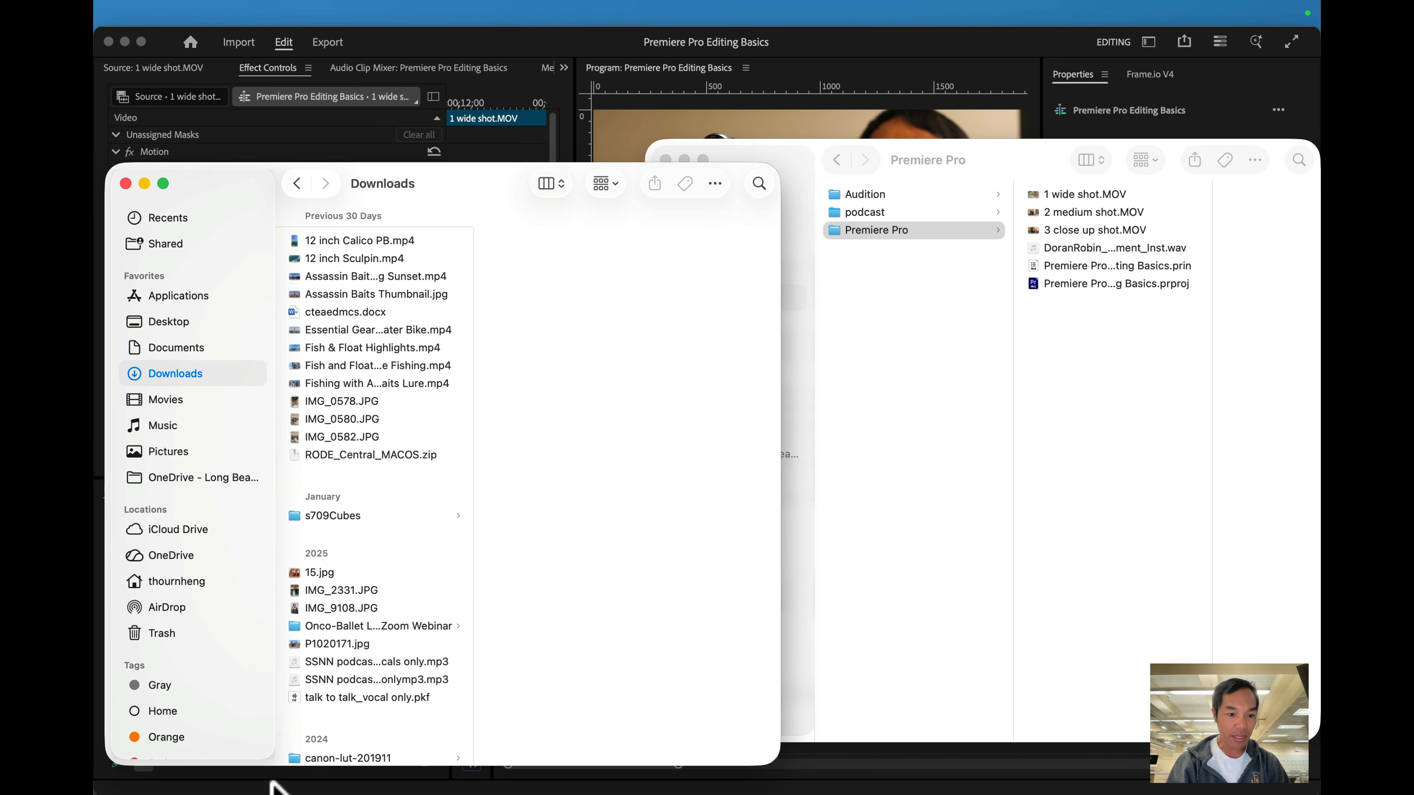
Check the export instructions on the agenda slide in the browser, and switch back to Premiere Pro
{"action": "mouse_move", "coordinate": [221, 775]}
{"action": "left_click", "coordinate": [186, 755]}
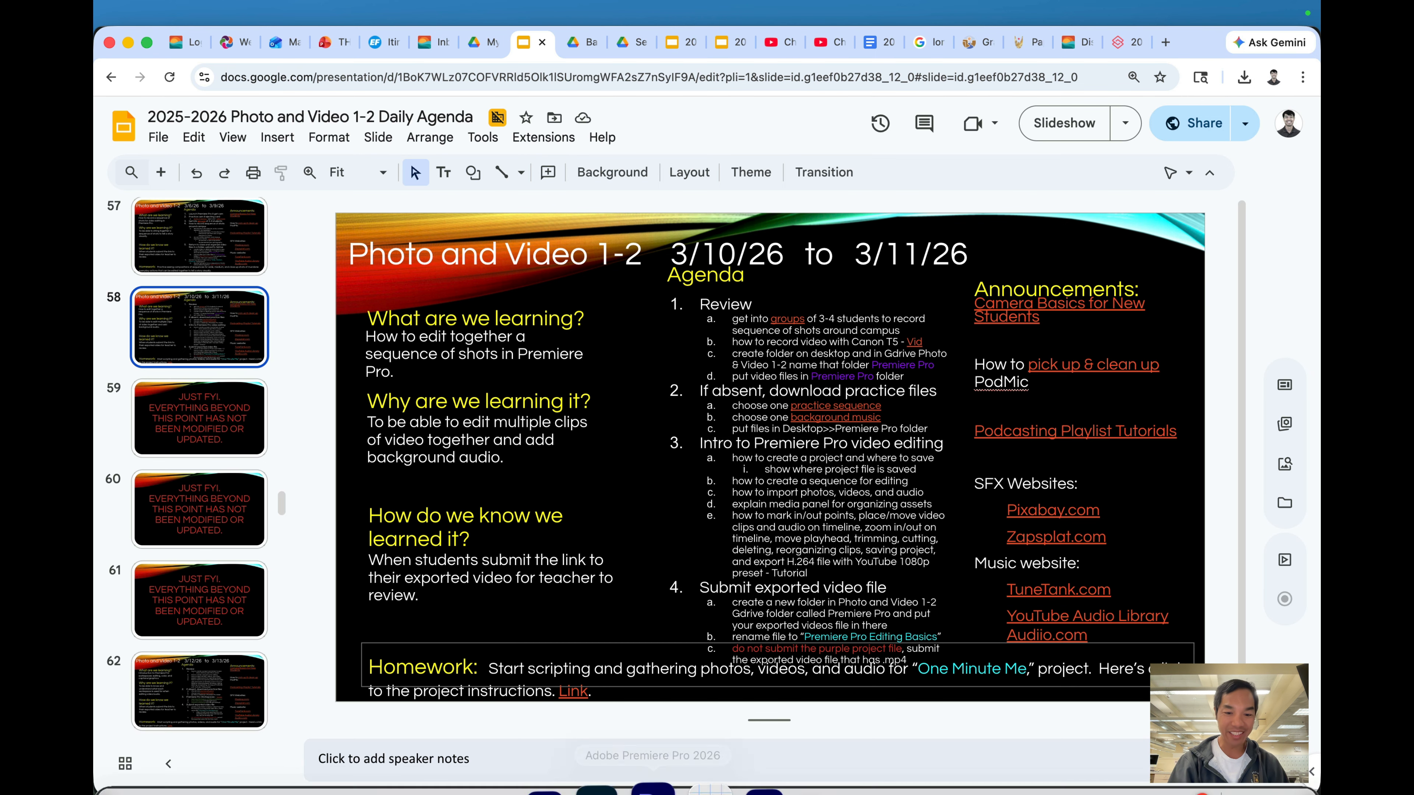
{"action": "left_click", "coordinate": [648, 724]}
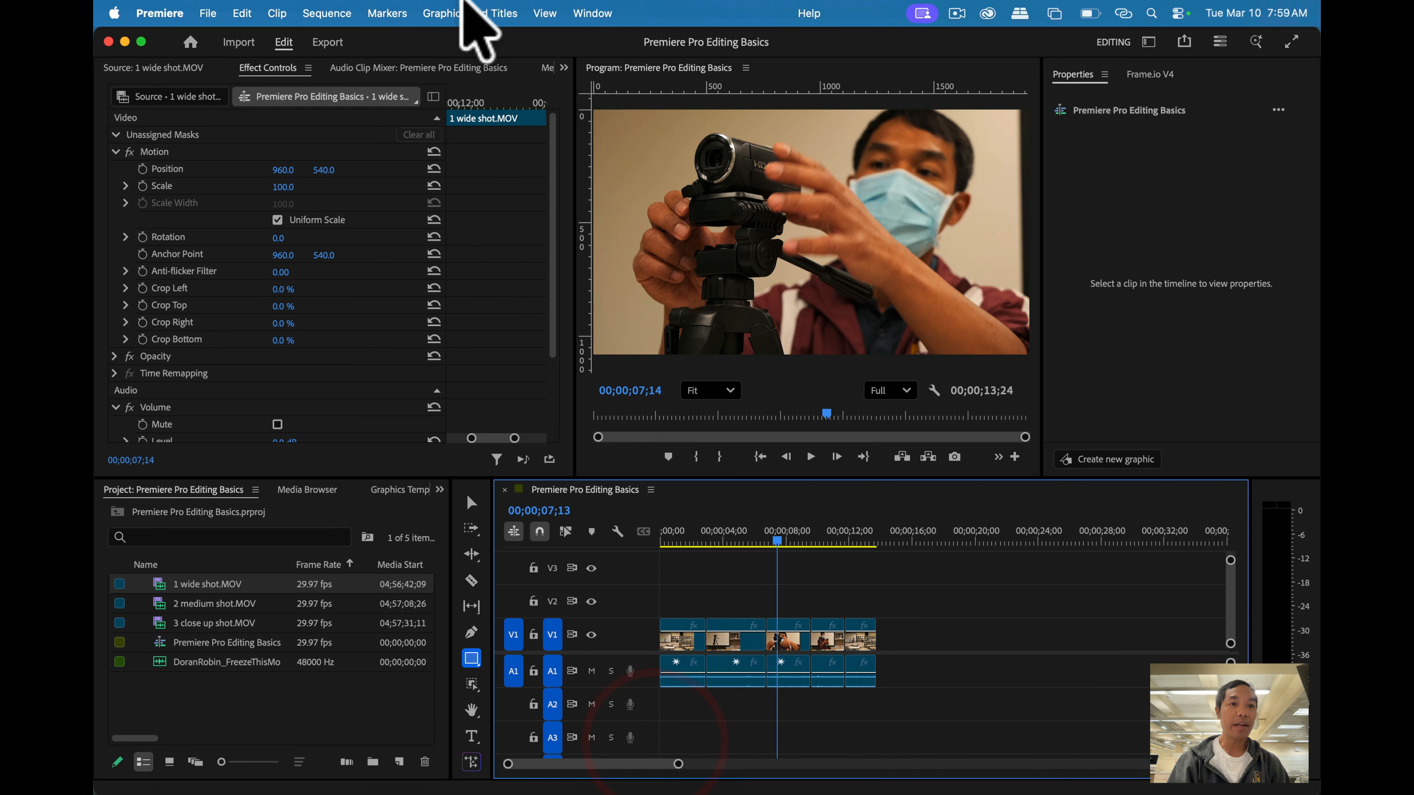
Open the media export settings for the Premiere Pro Editing Basics sequence
{"action": "left_click", "coordinate": [208, 13]}
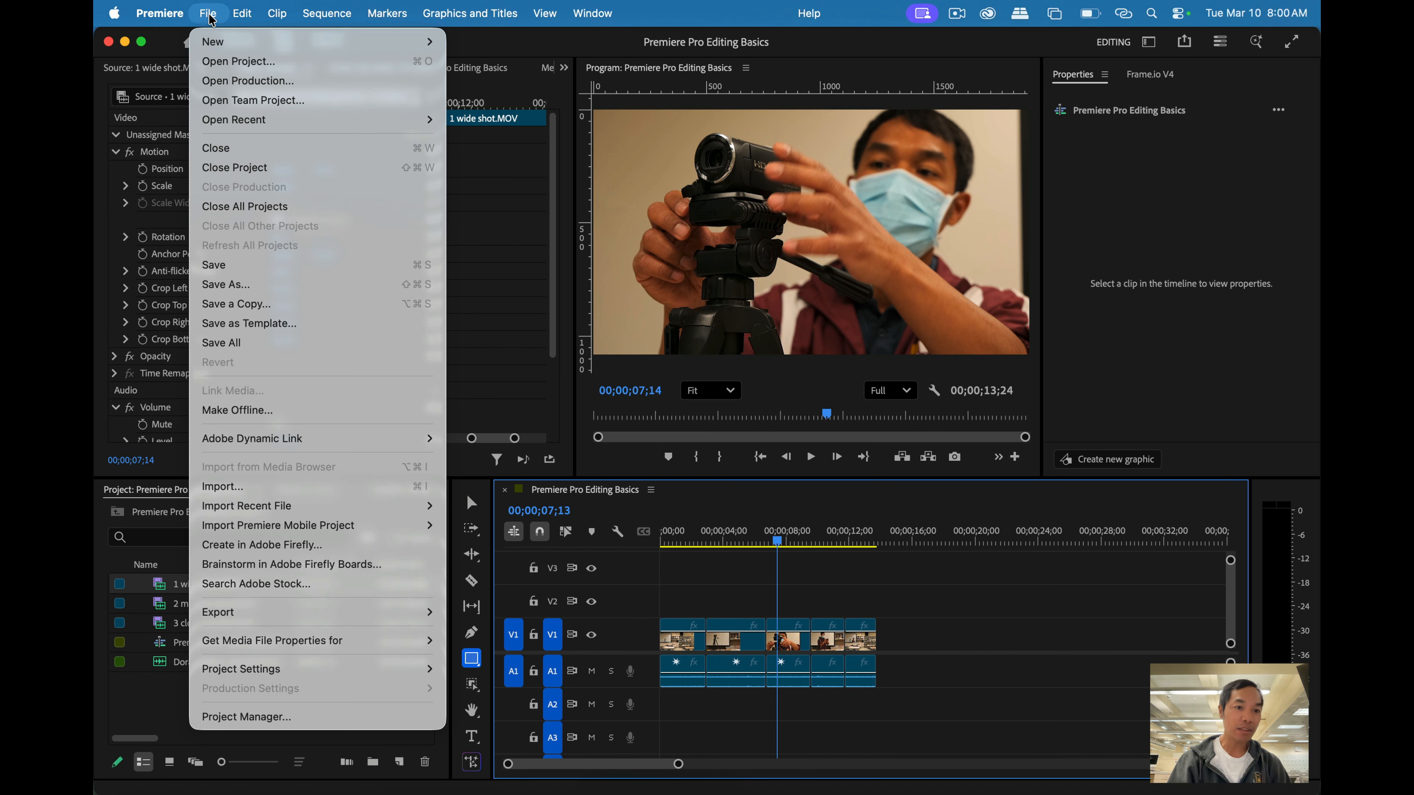
{"action": "mouse_move", "coordinate": [256, 524]}
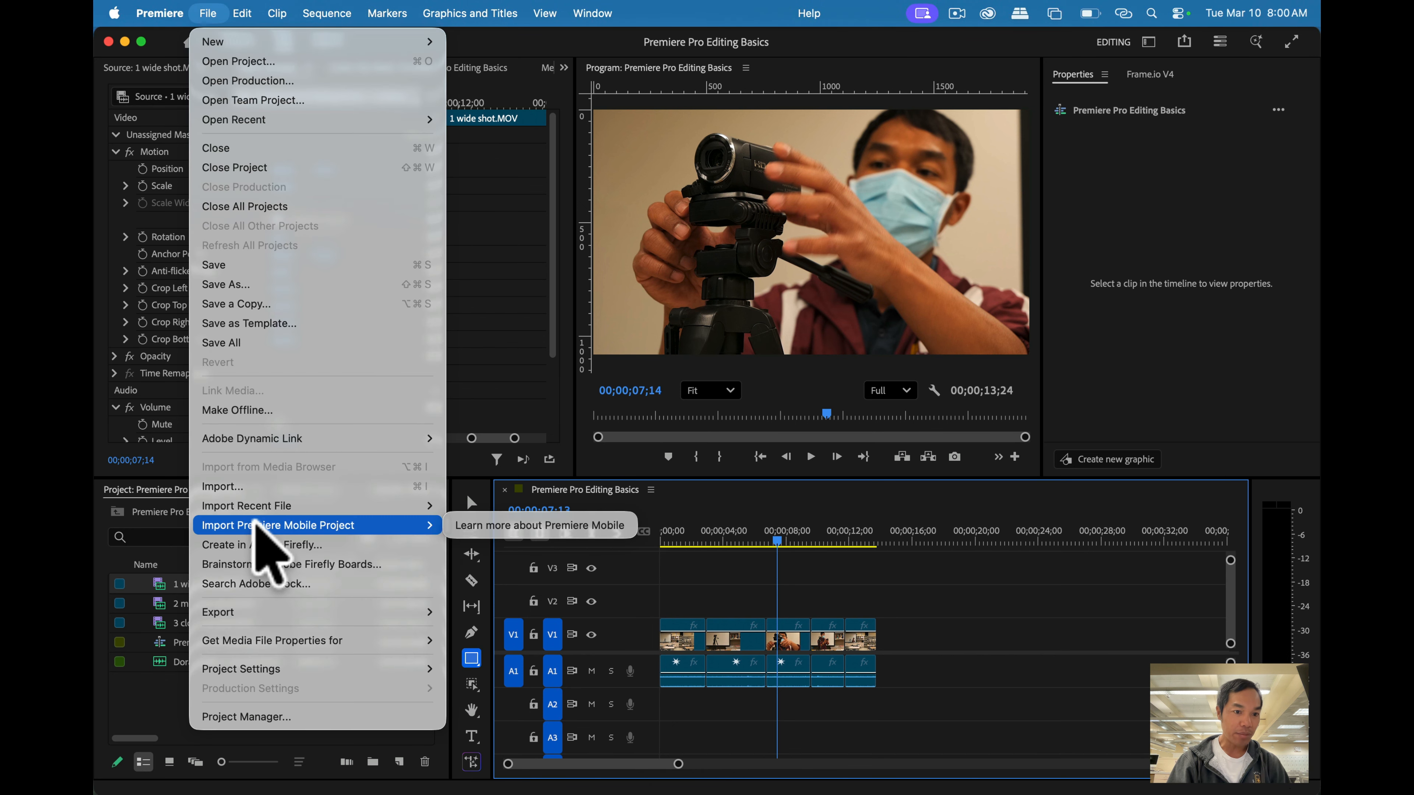
{"action": "mouse_move", "coordinate": [283, 612]}
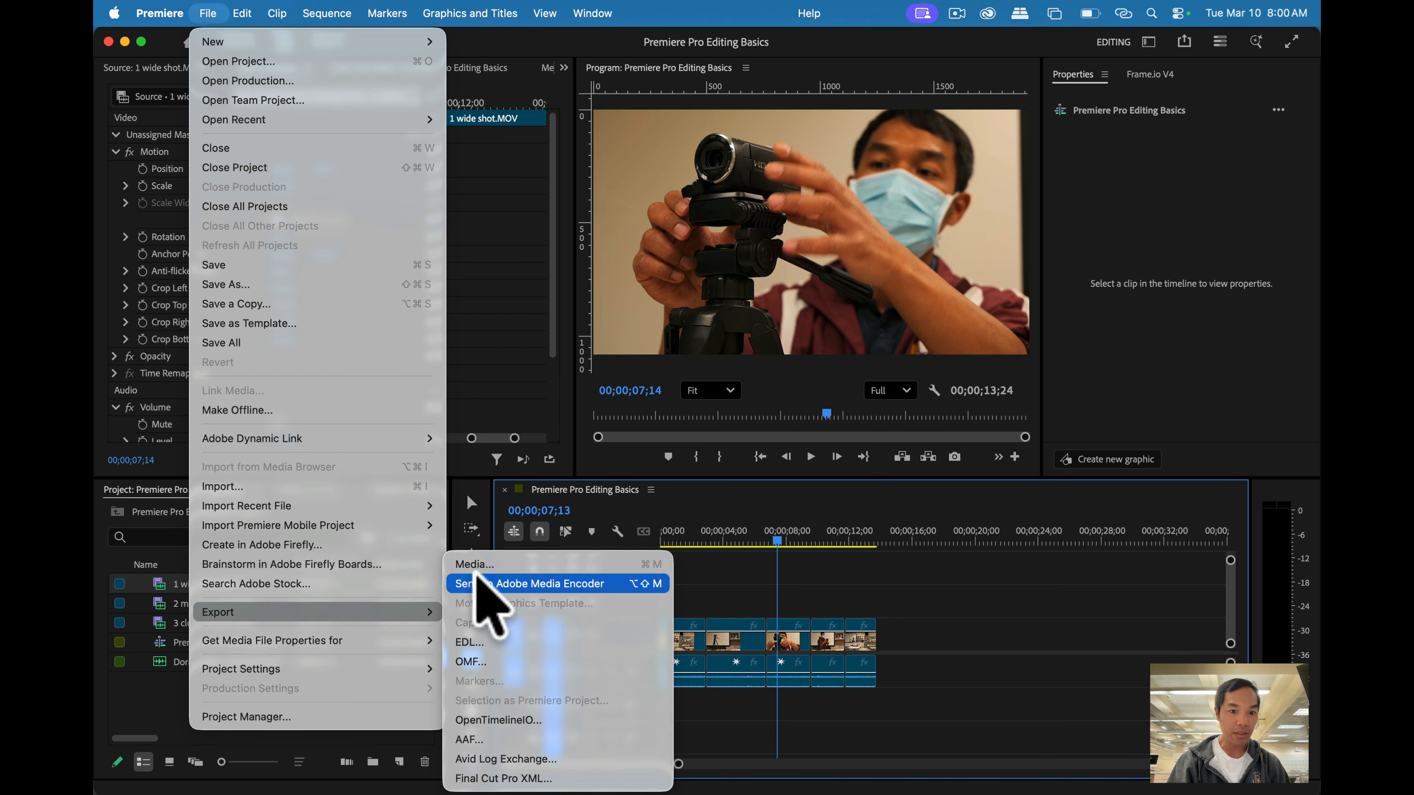
{"action": "left_click", "coordinate": [483, 568]}
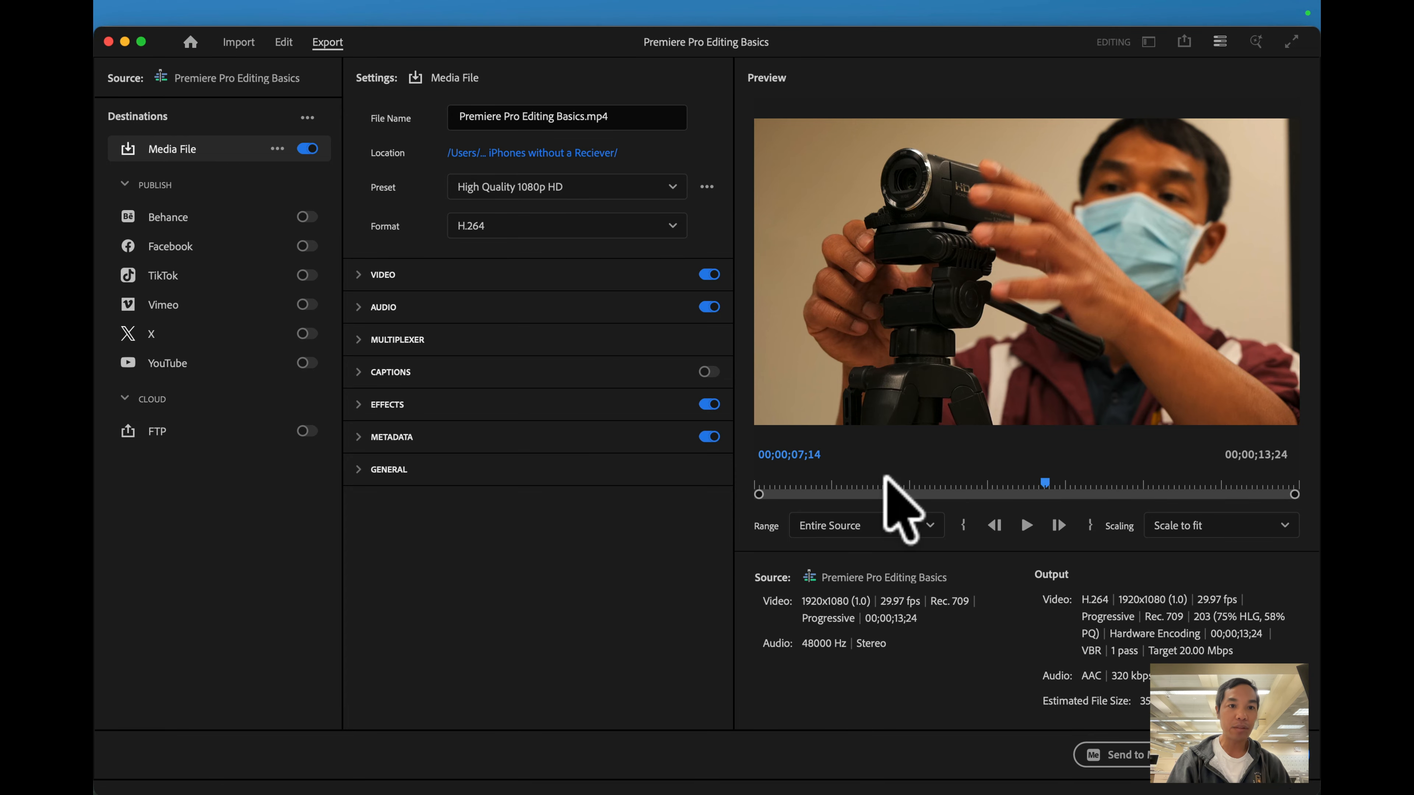
Return to the editing workspace, make the sequence timeline active, and reopen the media export settings
{"action": "left_click", "coordinate": [283, 43]}
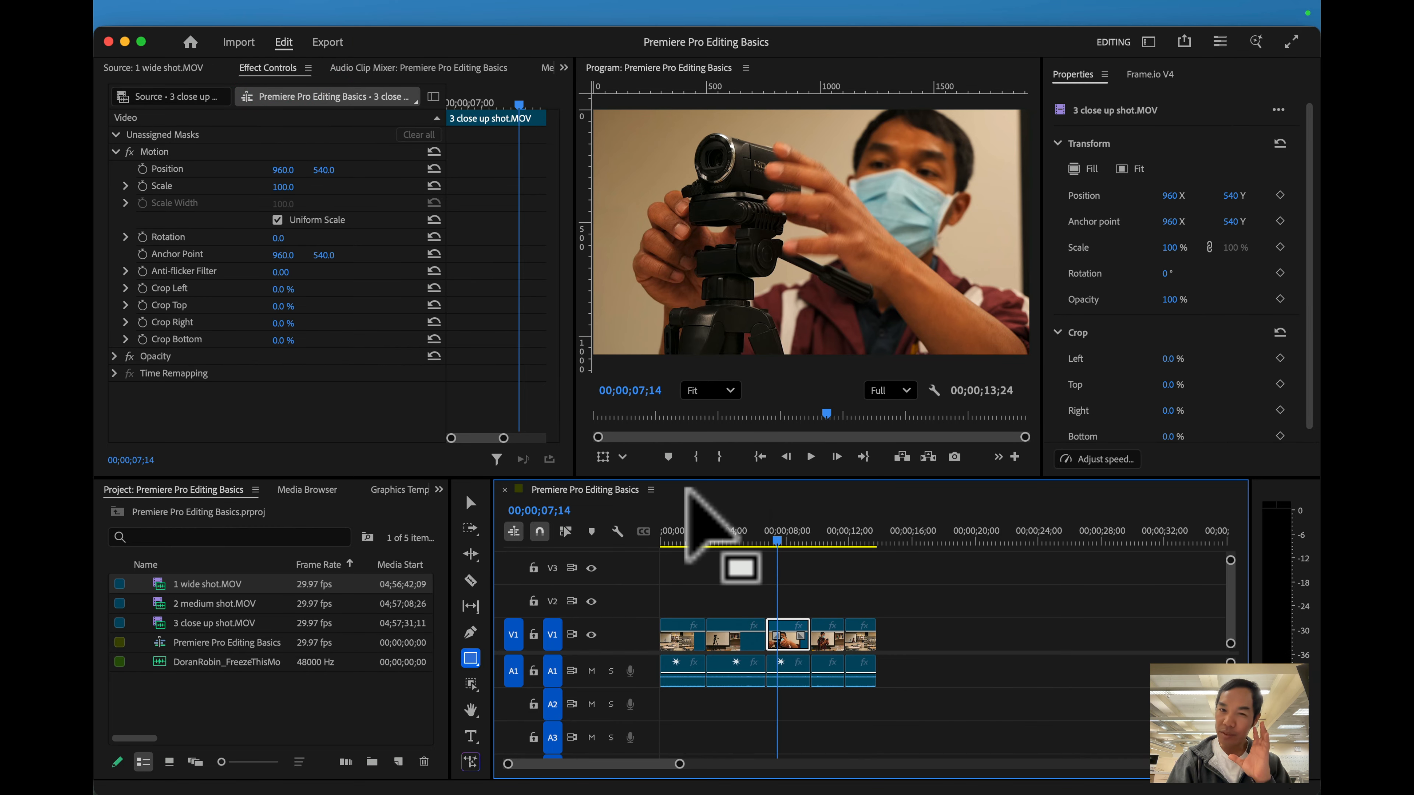
{"action": "left_click", "coordinate": [756, 497]}
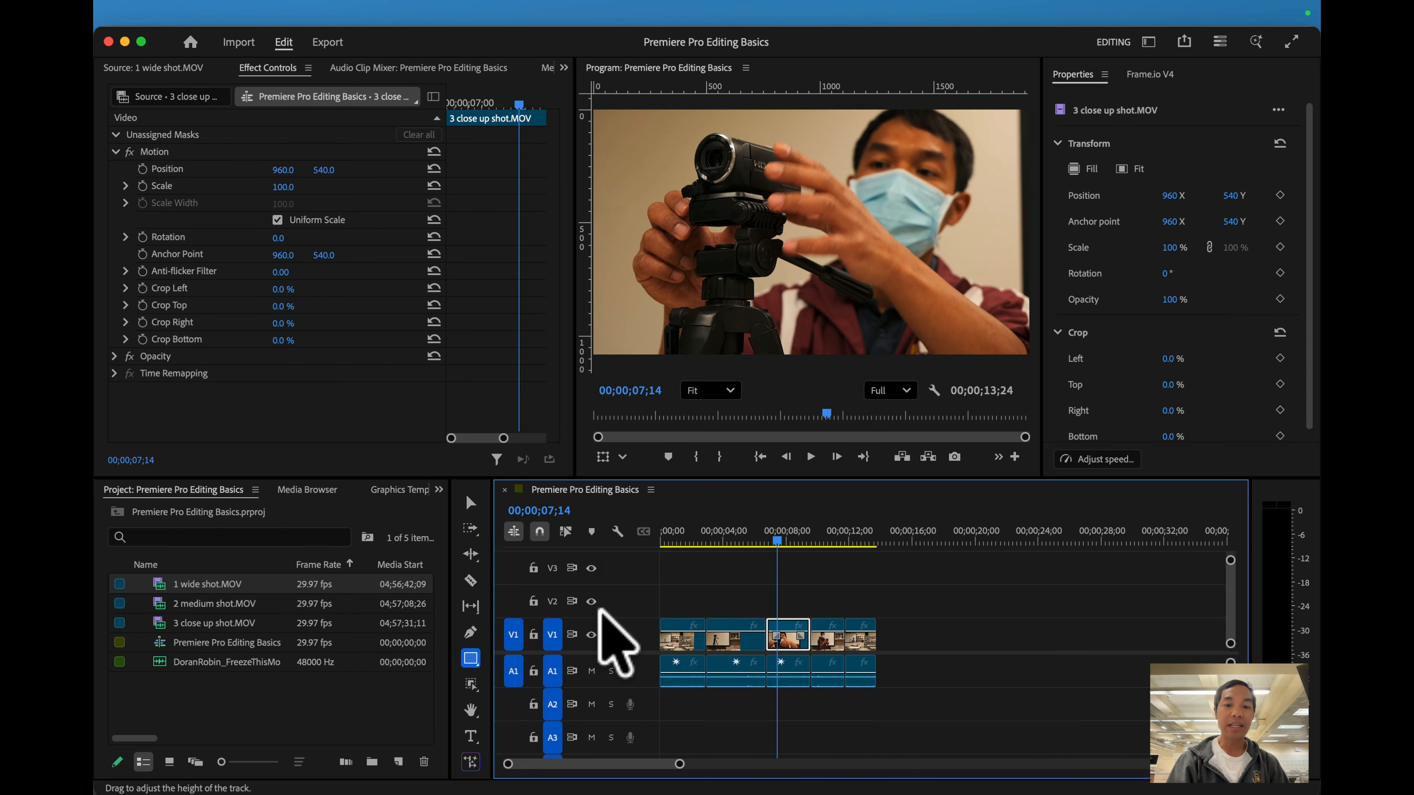
{"action": "left_click", "coordinate": [732, 490]}
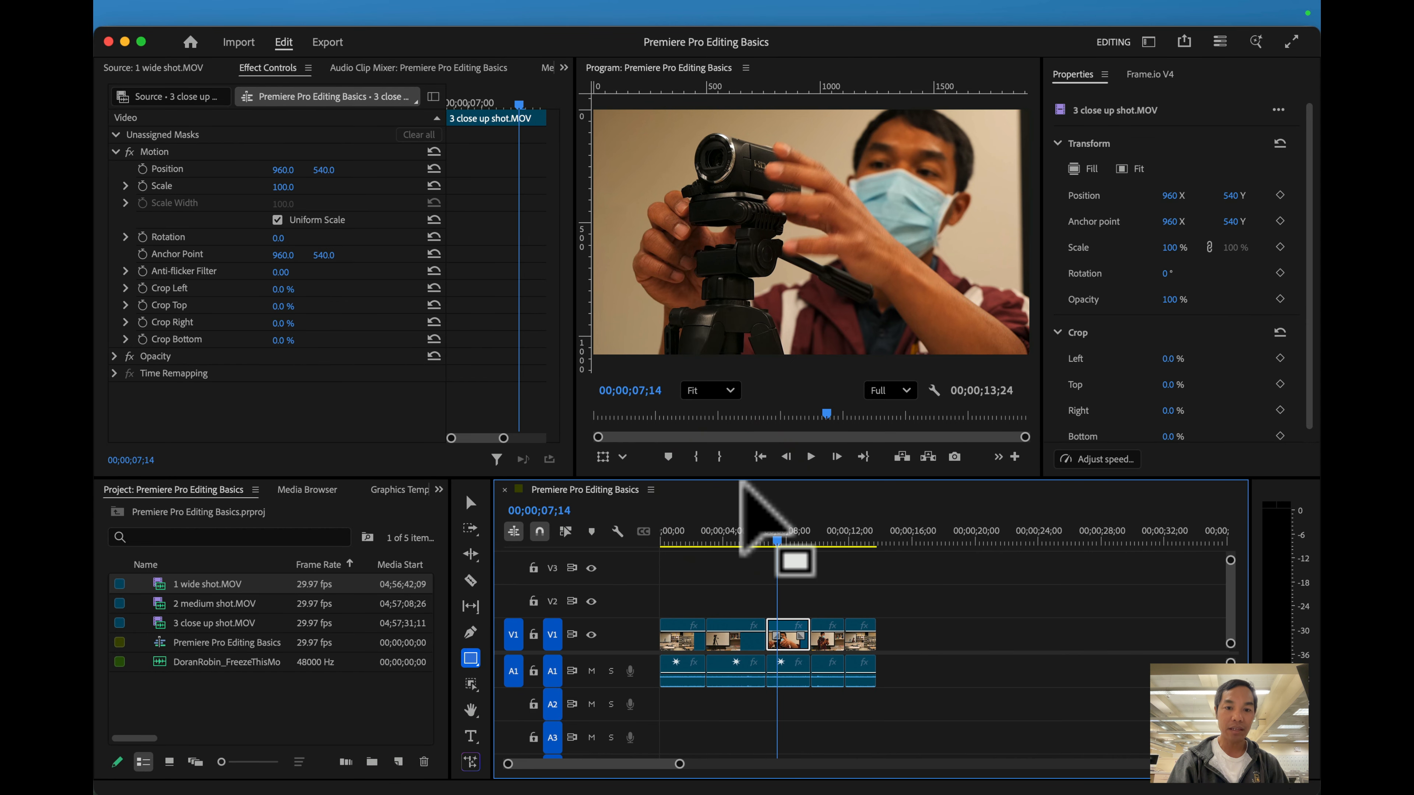
{"action": "left_click", "coordinate": [737, 490]}
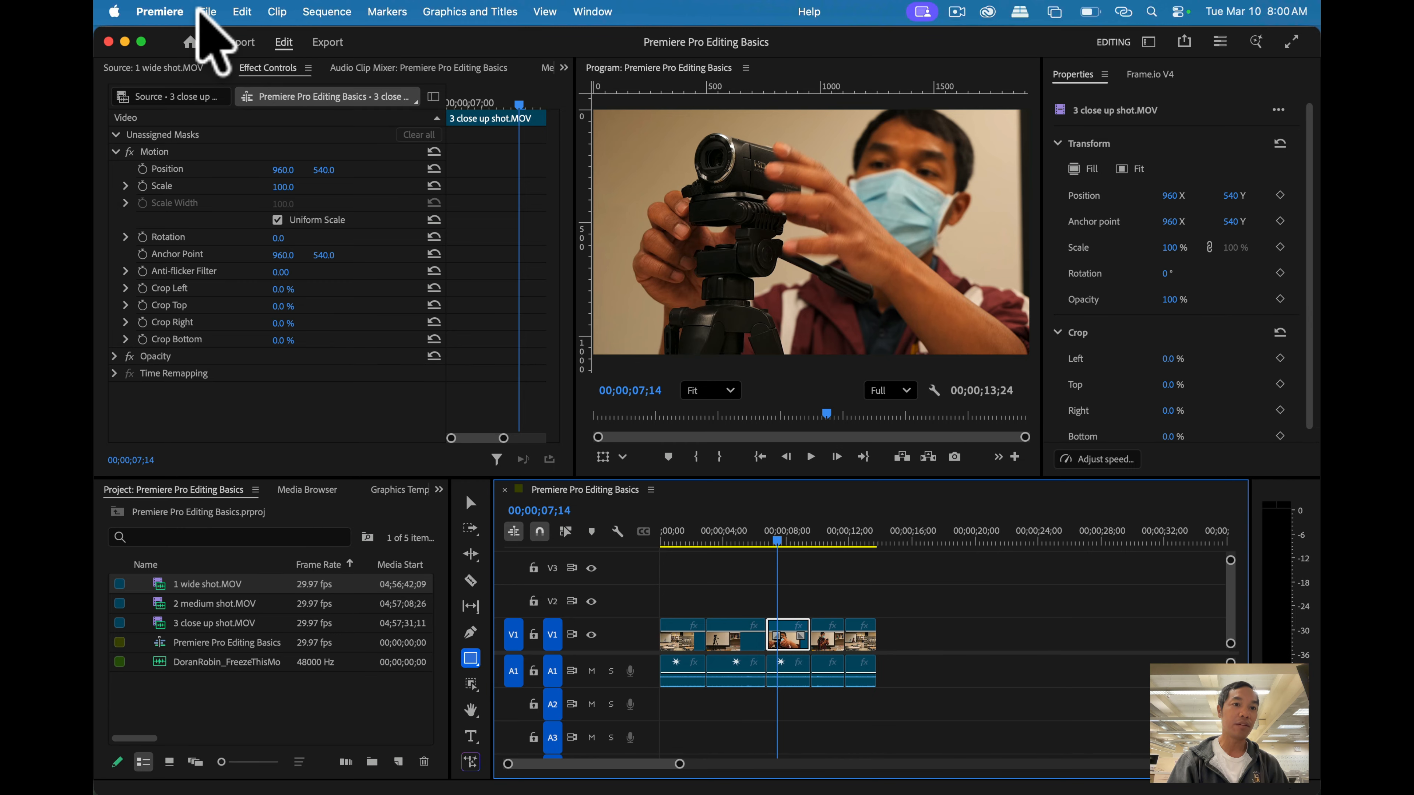
{"action": "left_click", "coordinate": [208, 12]}
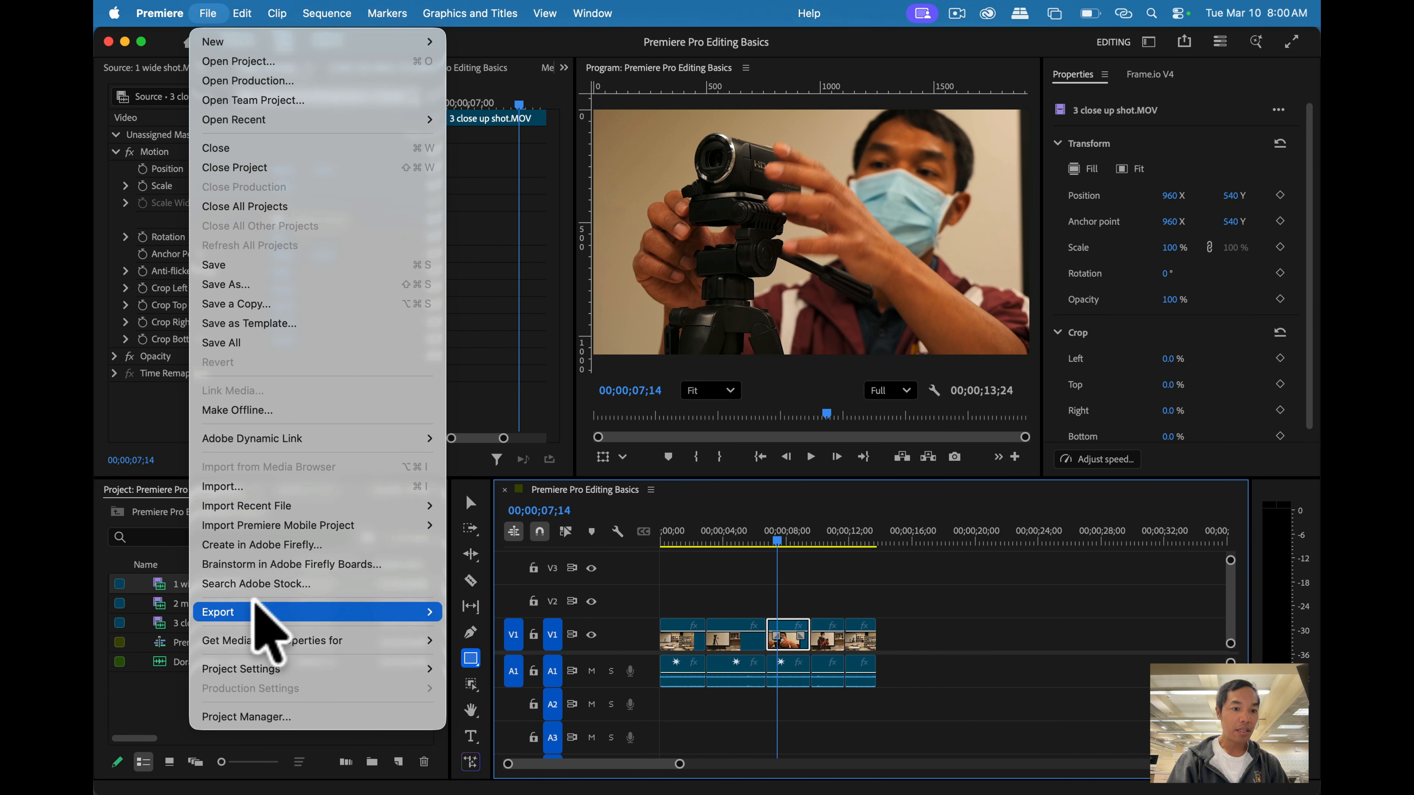
{"action": "mouse_move", "coordinate": [344, 611]}
{"action": "left_click", "coordinate": [491, 565]}
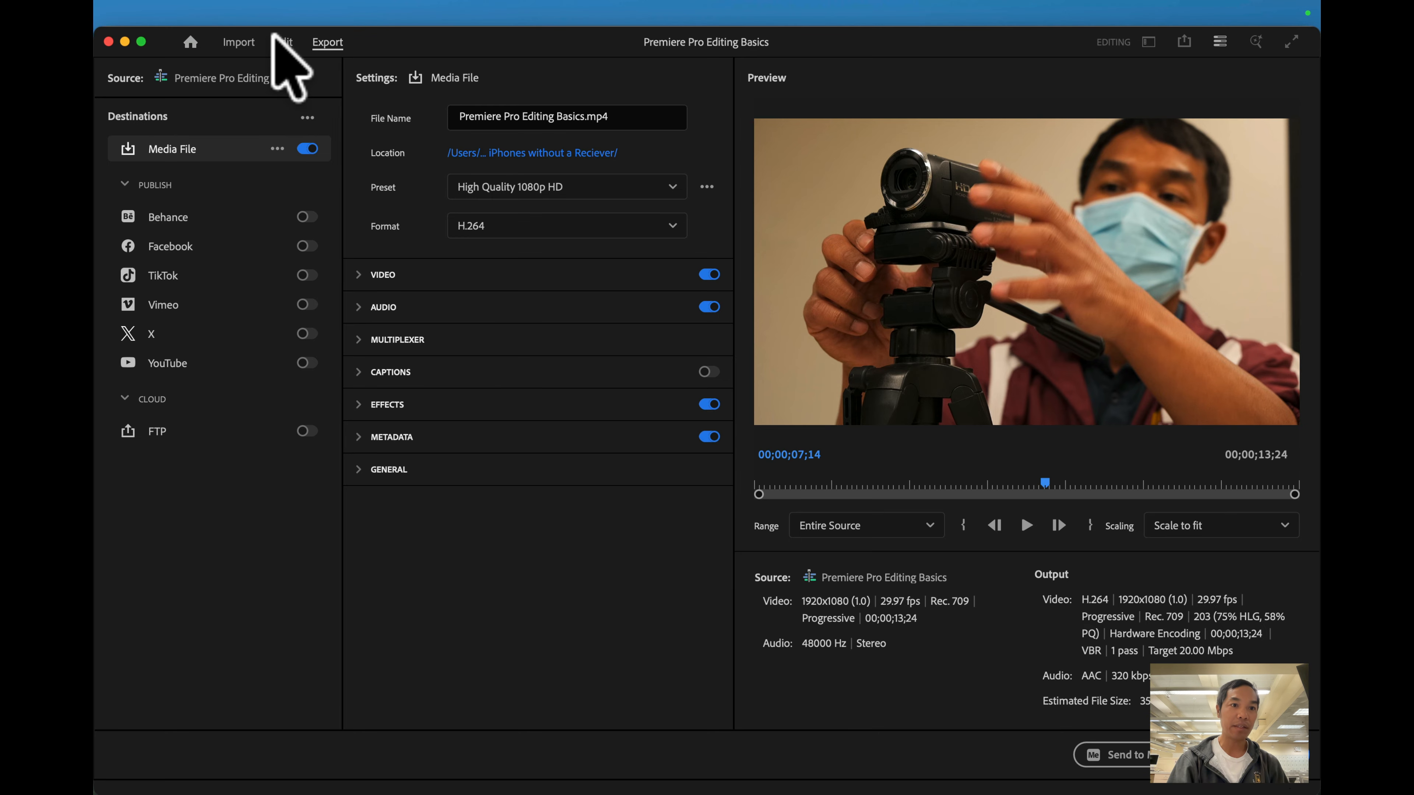
Go back to editing and test opening the media export settings while the timeline is not active
{"action": "left_click", "coordinate": [282, 38]}
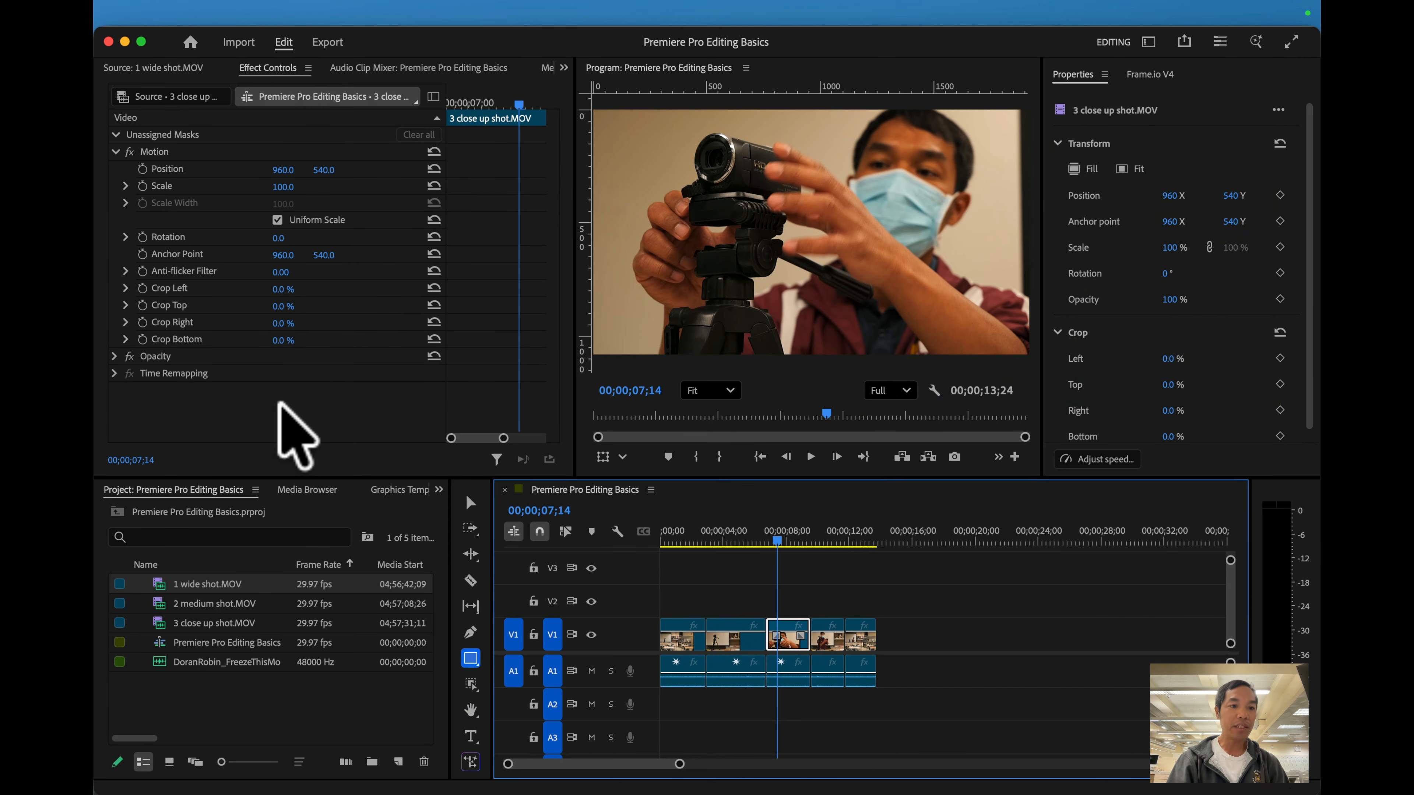
{"action": "left_click", "coordinate": [280, 405]}
{"action": "left_click", "coordinate": [208, 13]}
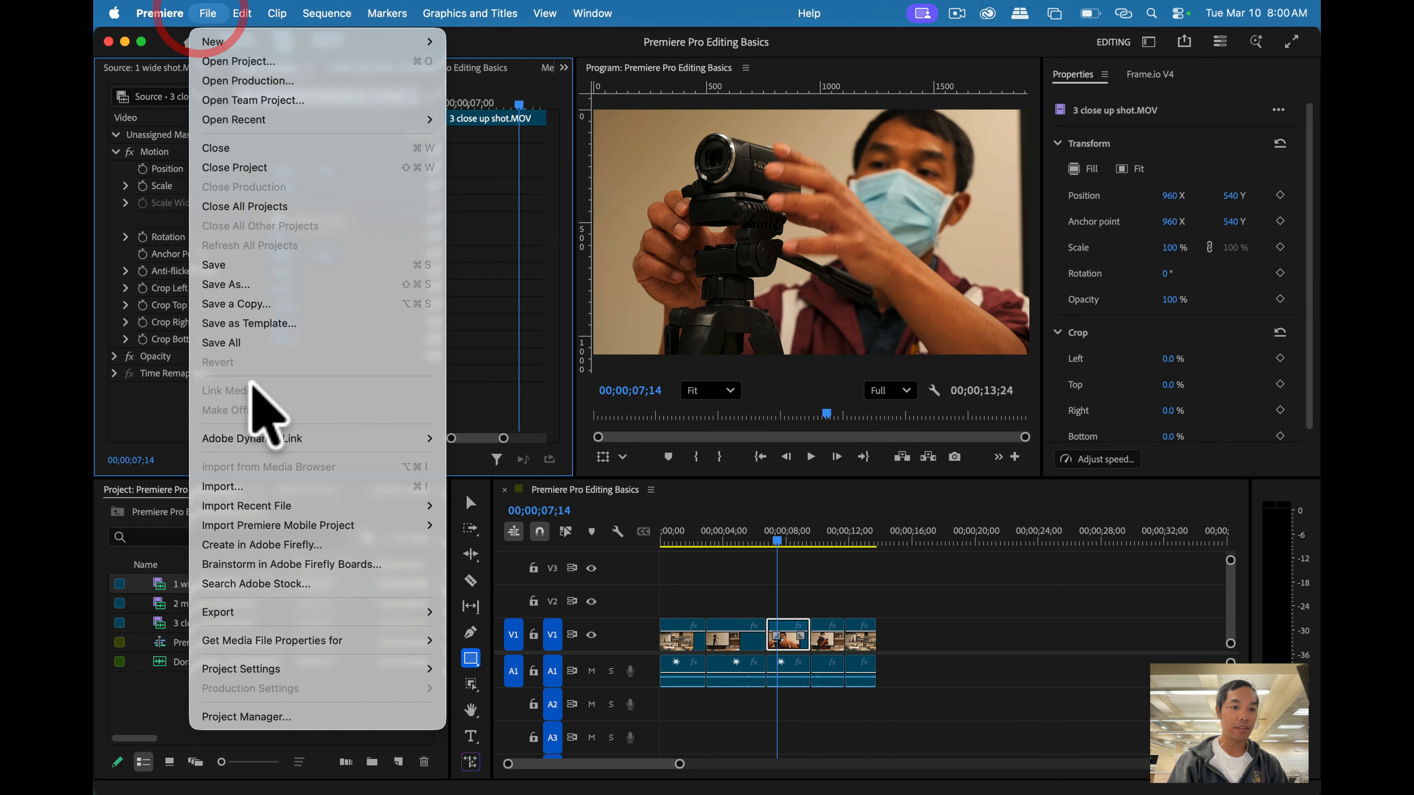
{"action": "mouse_move", "coordinate": [284, 612]}
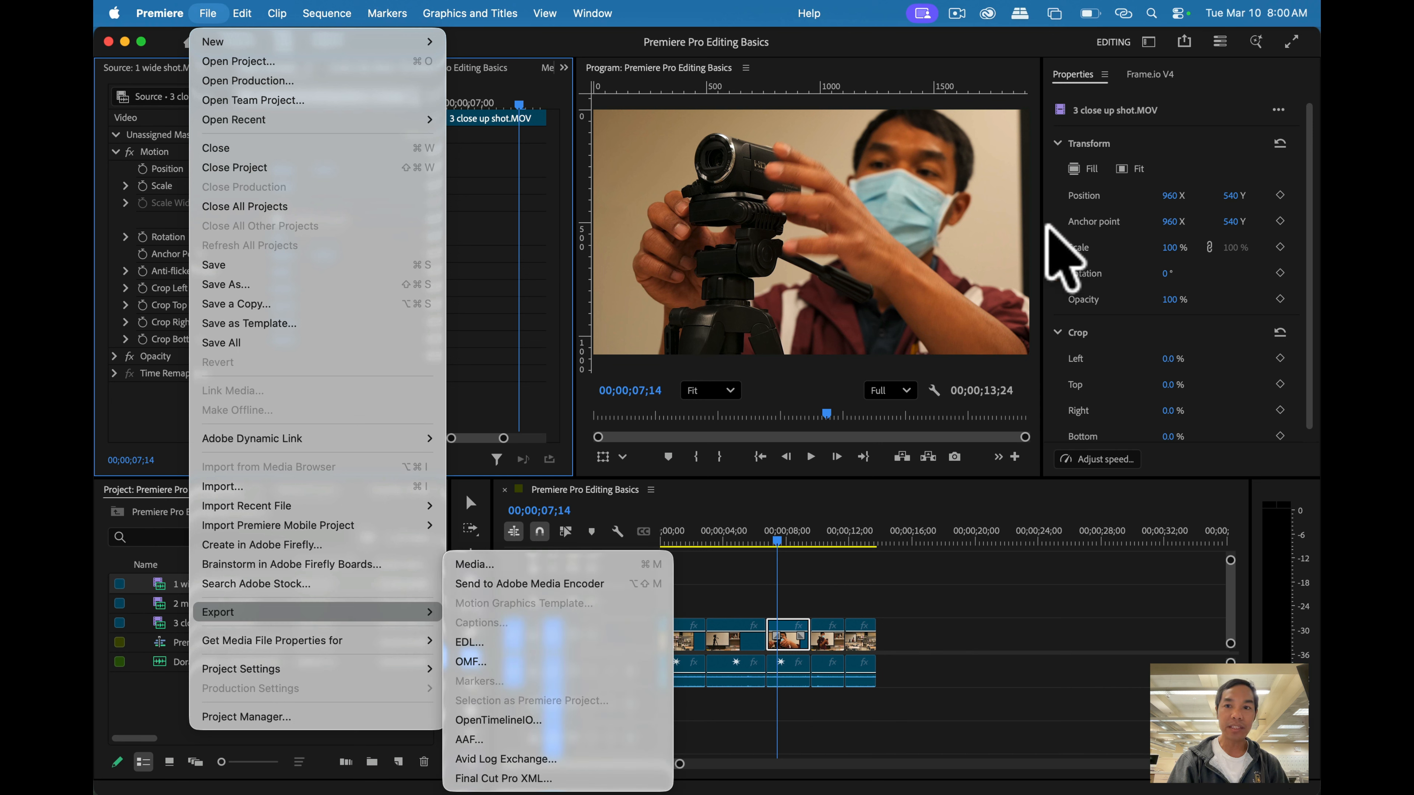
{"action": "left_click", "coordinate": [1236, 75]}
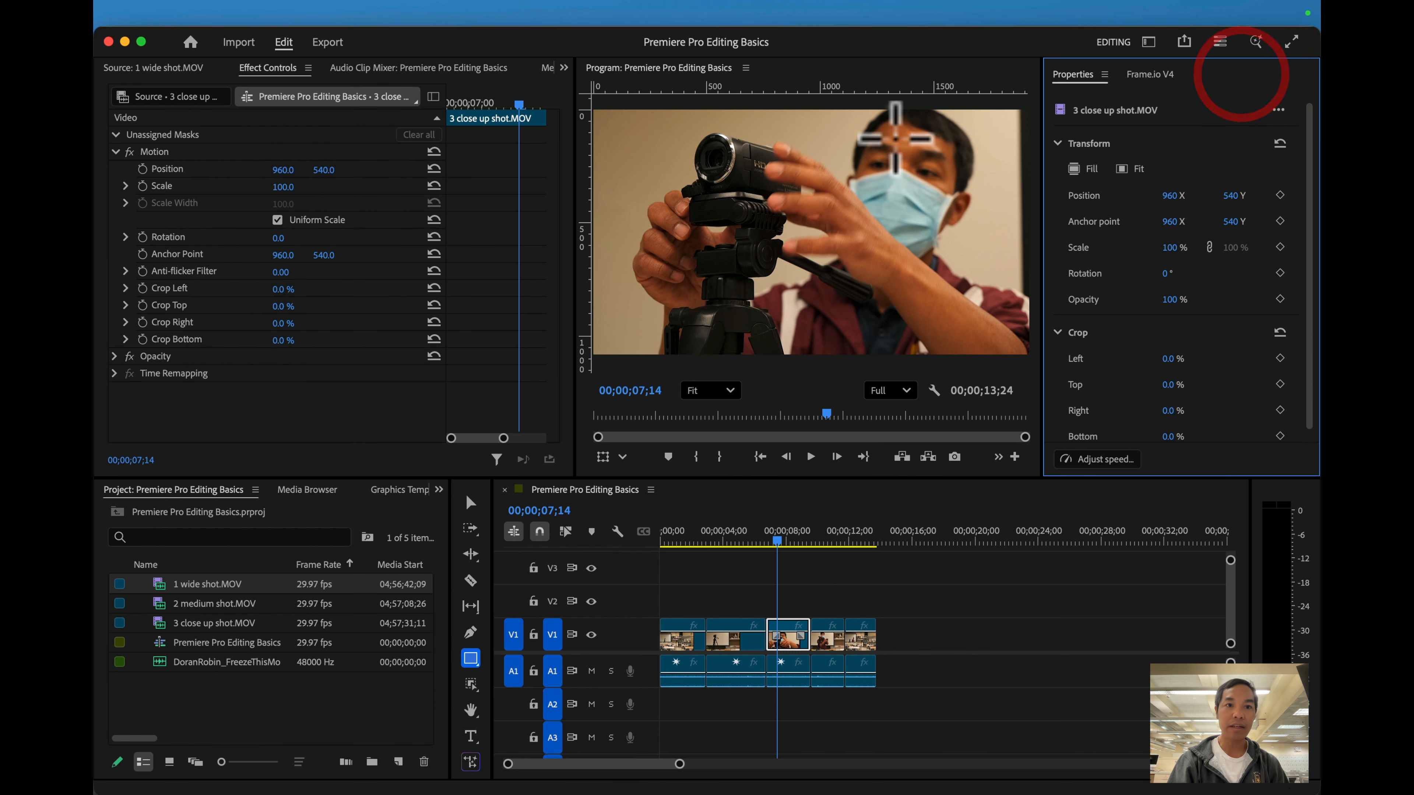
{"action": "left_click", "coordinate": [207, 13]}
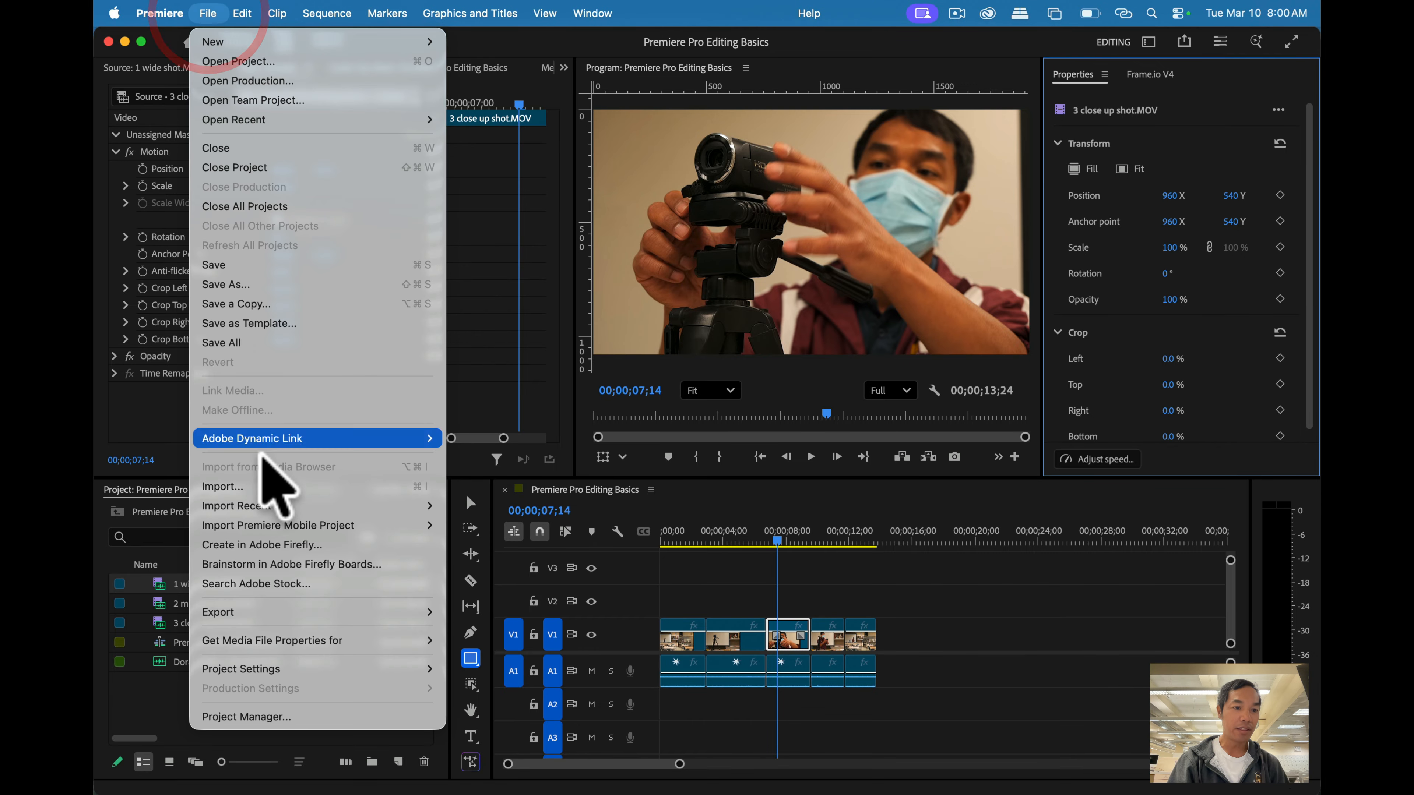
{"action": "mouse_move", "coordinate": [256, 613]}
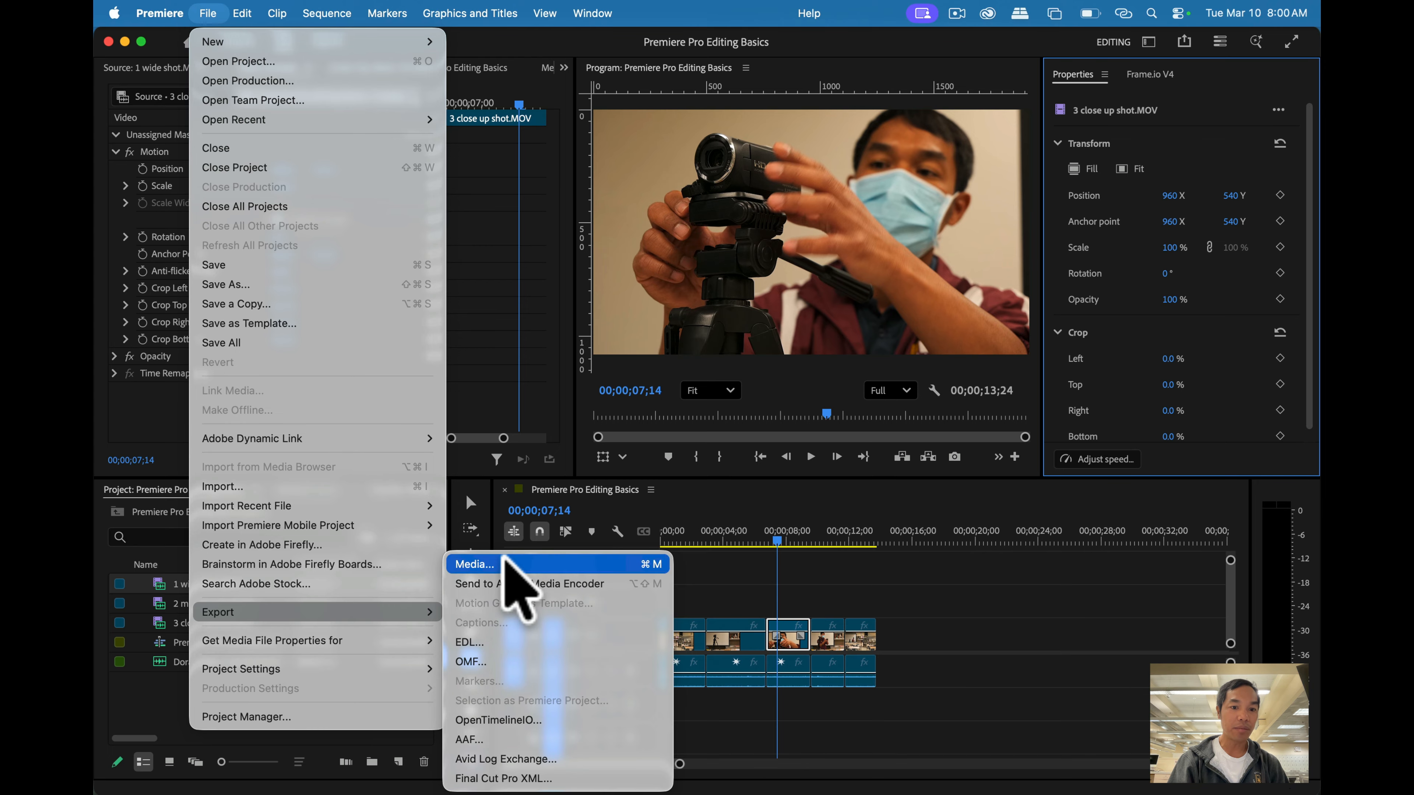
{"action": "left_click", "coordinate": [506, 564]}
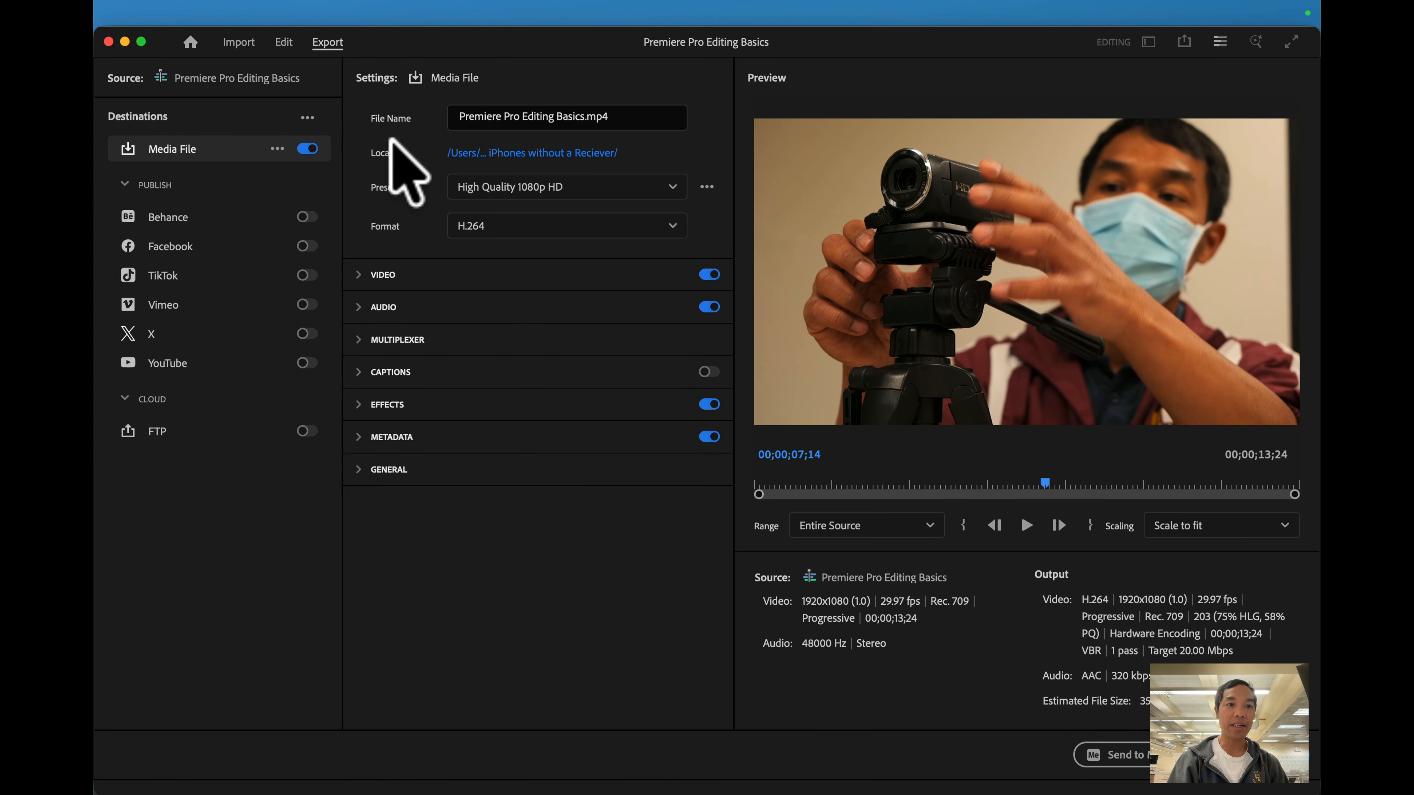
Return to editing, activate the Premiere Pro Editing Basics timeline, and open its media export settings again
{"action": "left_click", "coordinate": [283, 42]}
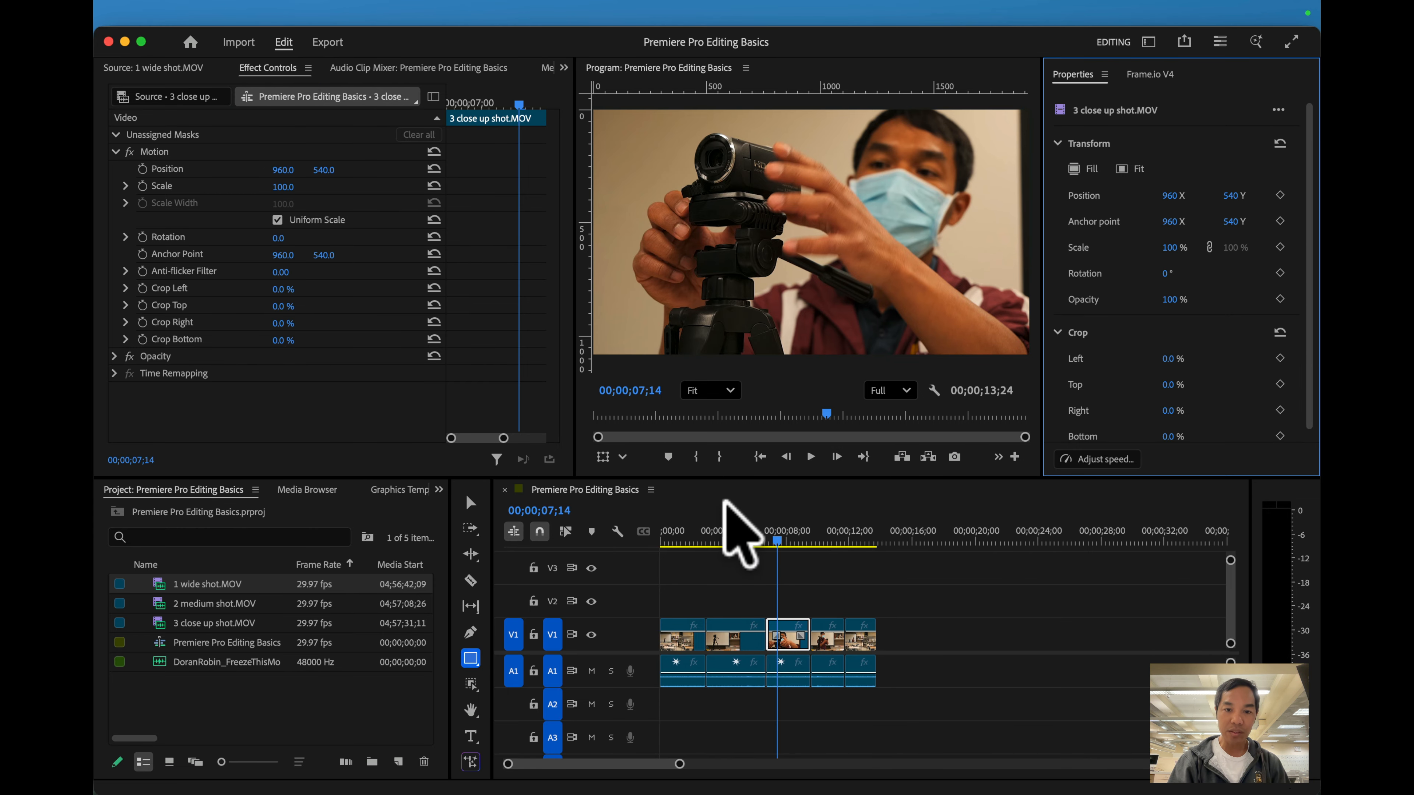
{"action": "left_click", "coordinate": [707, 496]}
{"action": "mouse_move", "coordinate": [284, 16]}
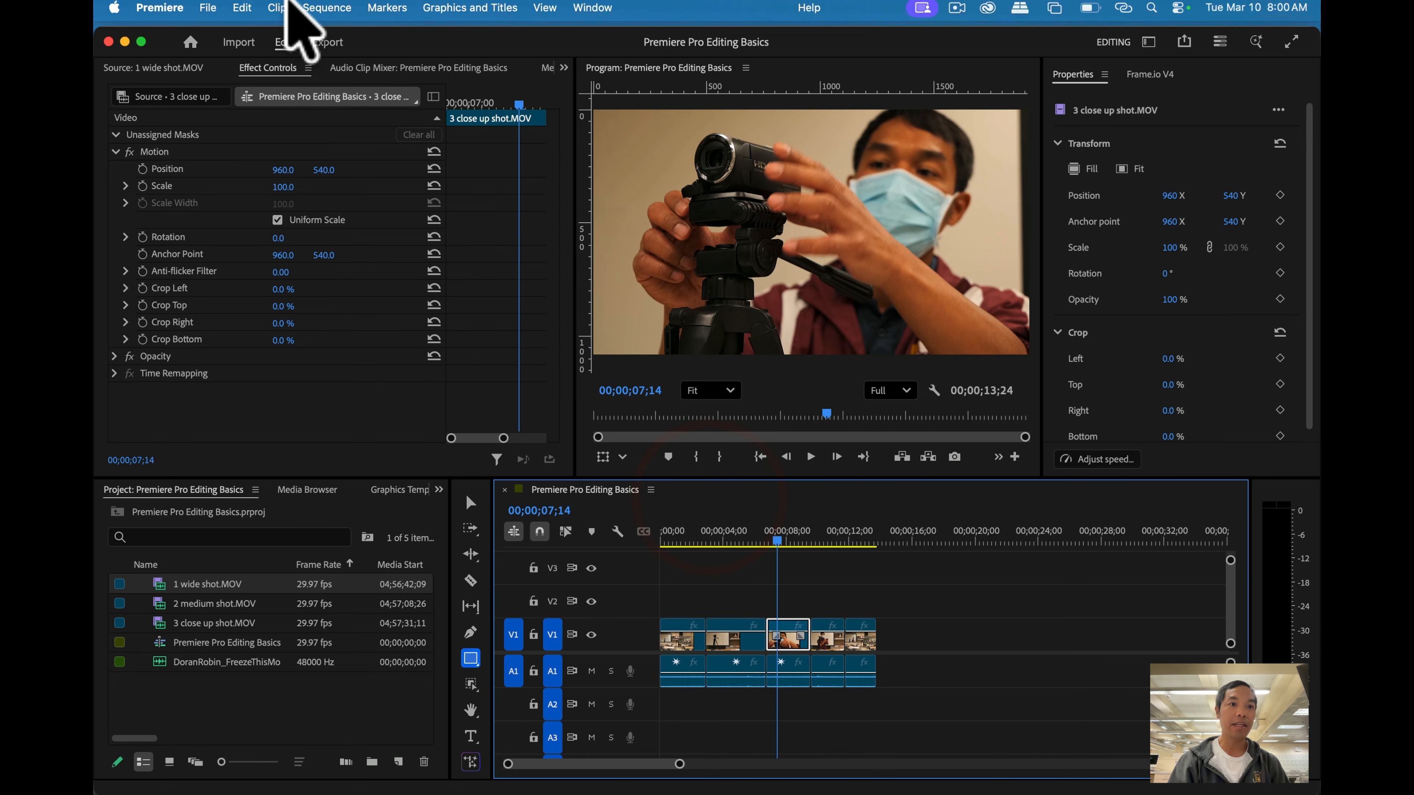
{"action": "left_click", "coordinate": [204, 13]}
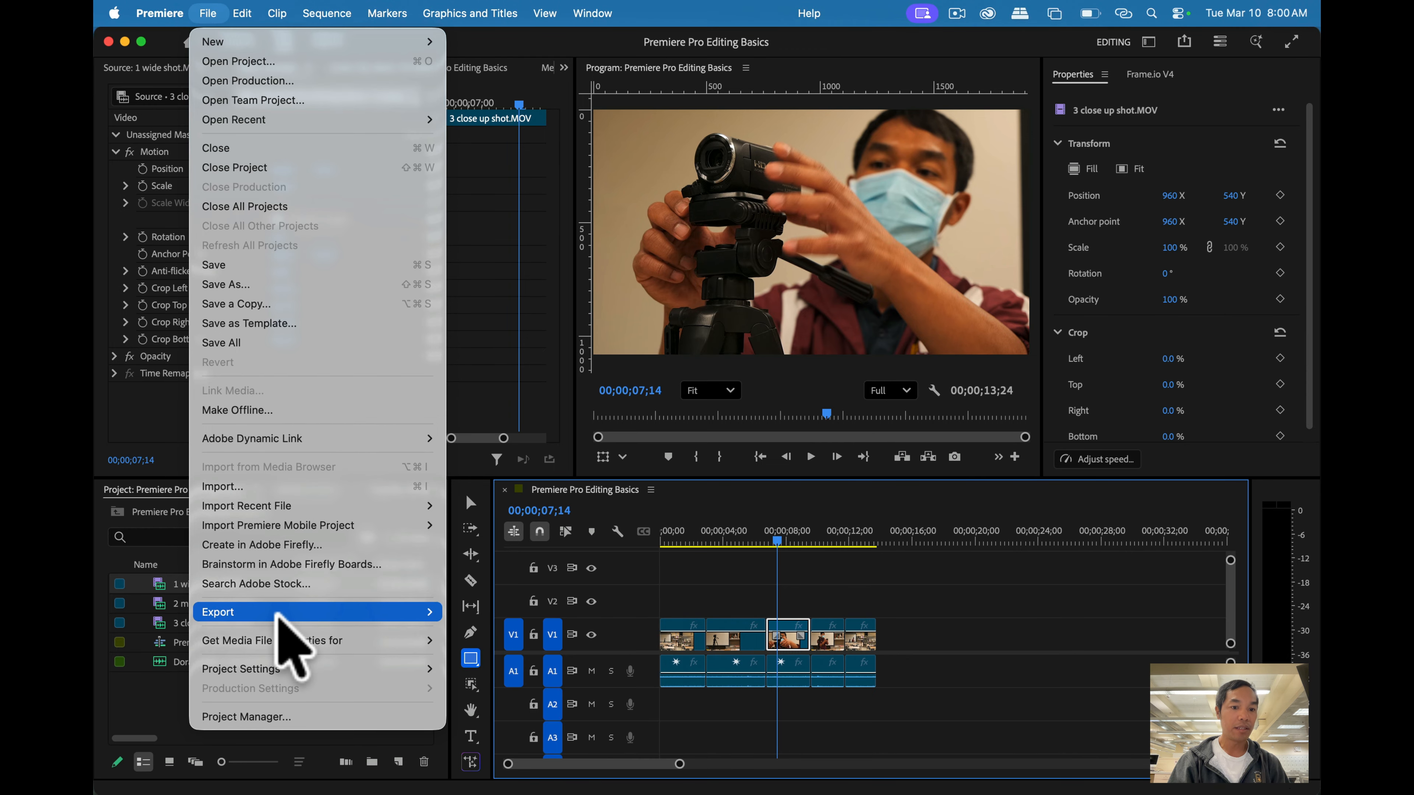
{"action": "mouse_move", "coordinate": [278, 611]}
{"action": "left_click", "coordinate": [495, 564]}
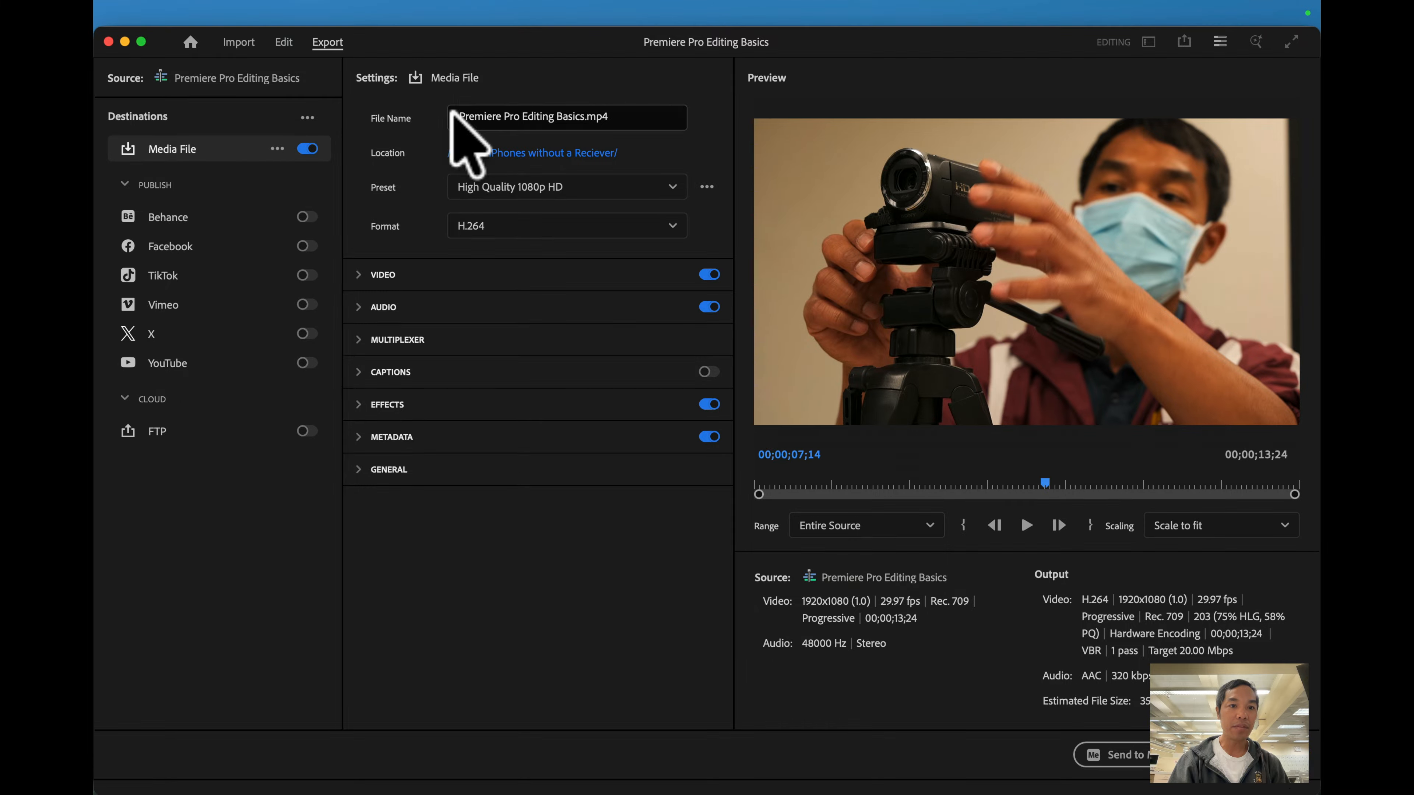
Search all export presets for "You" and apply the YouTube 1080p Full HD preset
{"action": "left_click", "coordinate": [492, 117]}
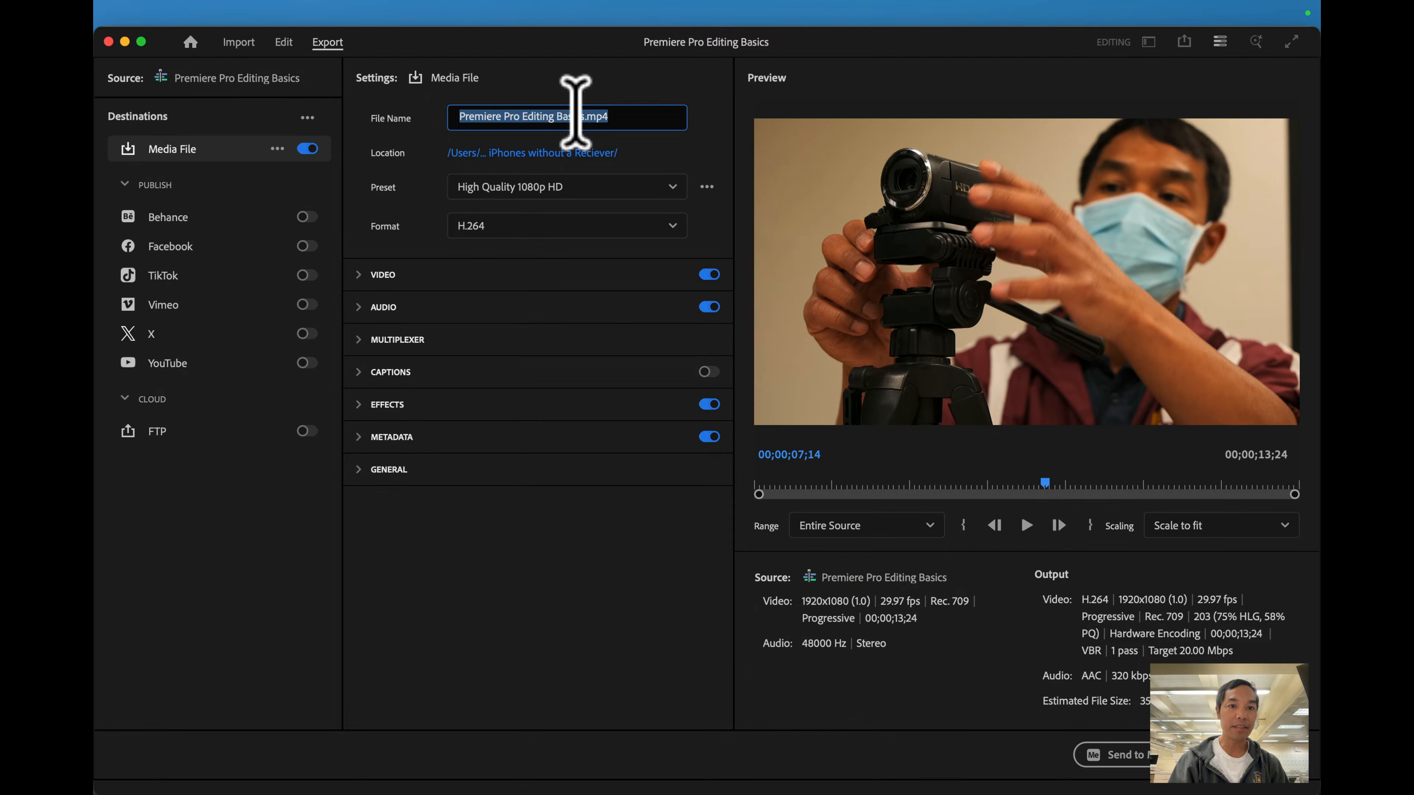
{"action": "left_click", "coordinate": [579, 115]}
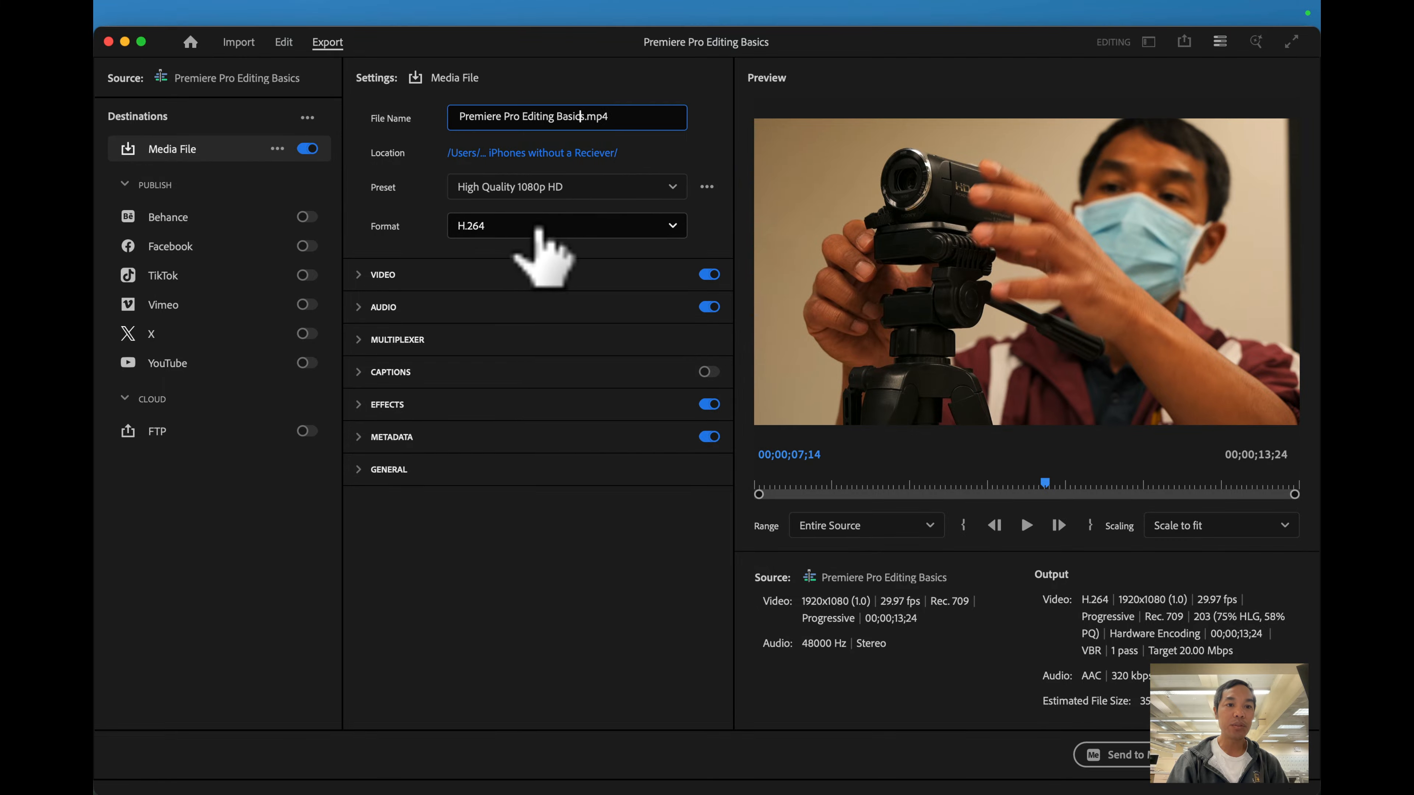
{"action": "left_click", "coordinate": [591, 187]}
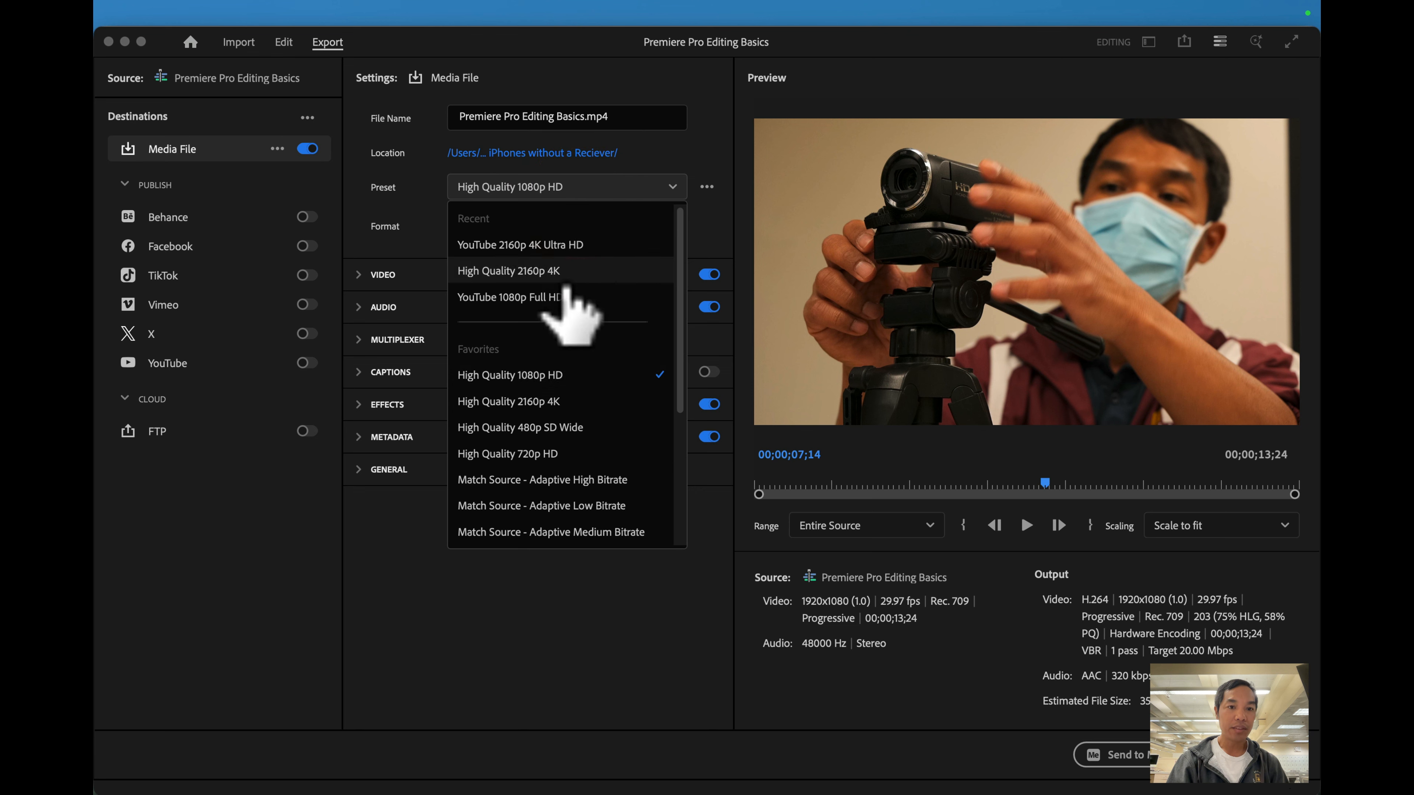
{"action": "scroll", "coordinate": [534, 362], "scroll_direction": "down", "scroll_amount": 5}
{"action": "left_click", "coordinate": [487, 533]}
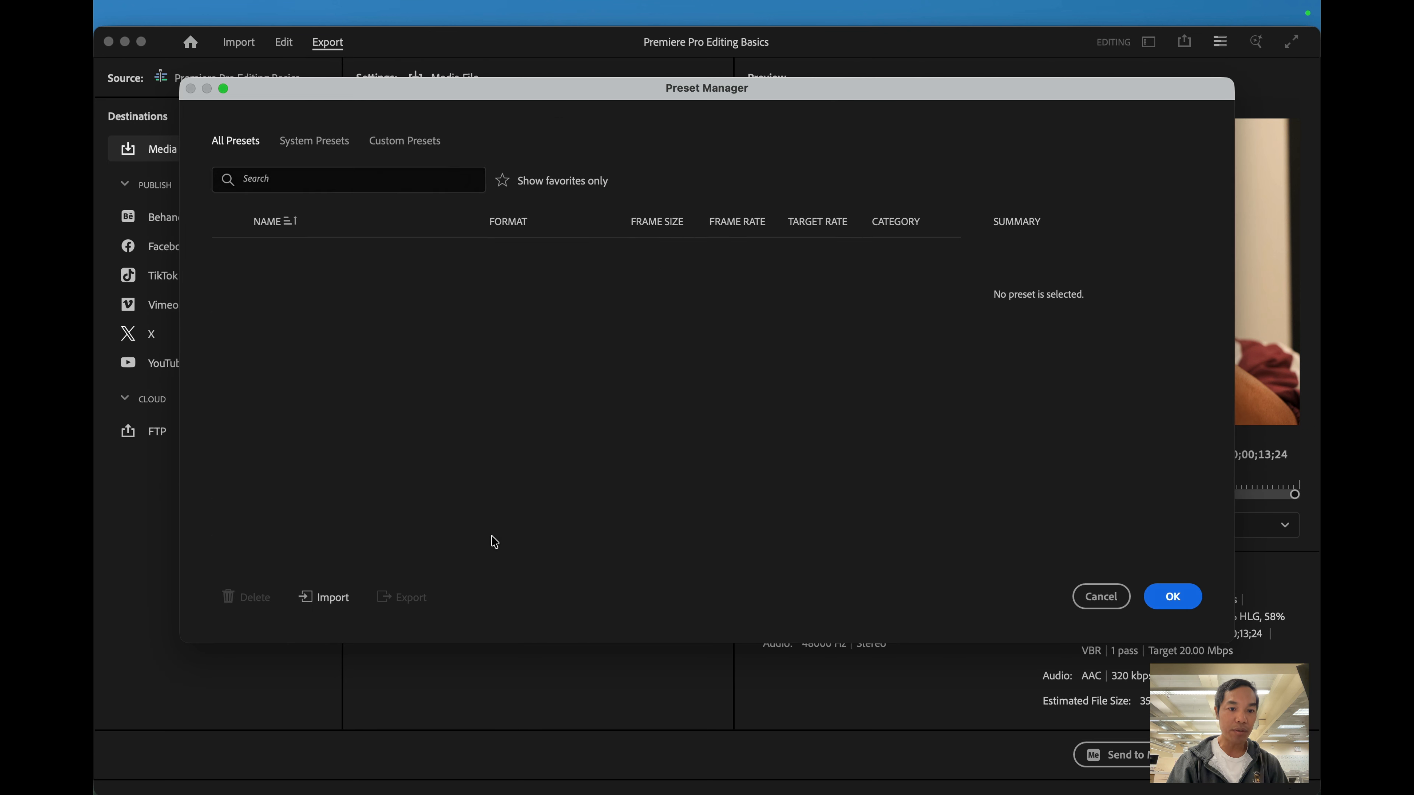
{"action": "left_click", "coordinate": [367, 187]}
{"action": "type", "text": "Yo"}
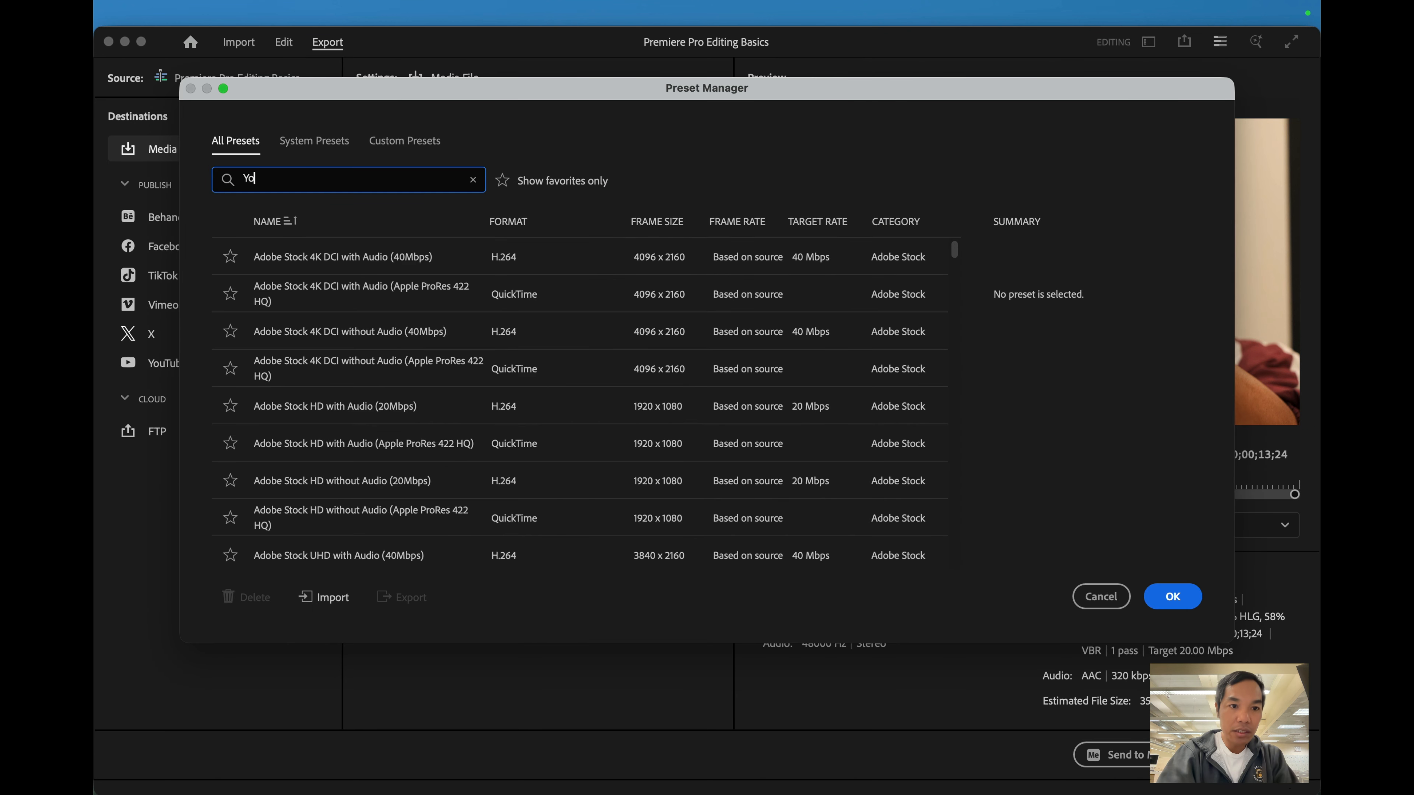
{"action": "type", "text": "u"}
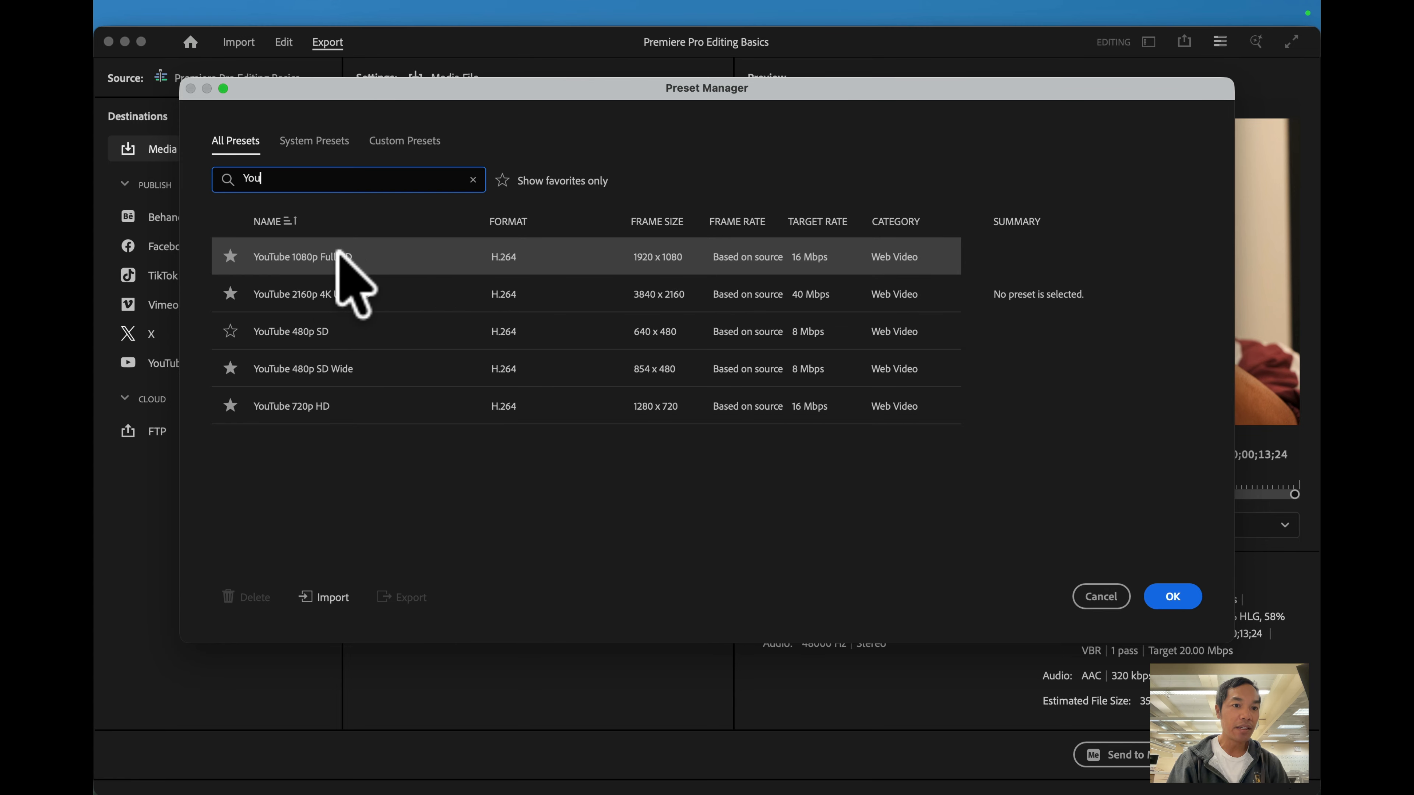
{"action": "left_click", "coordinate": [354, 253]}
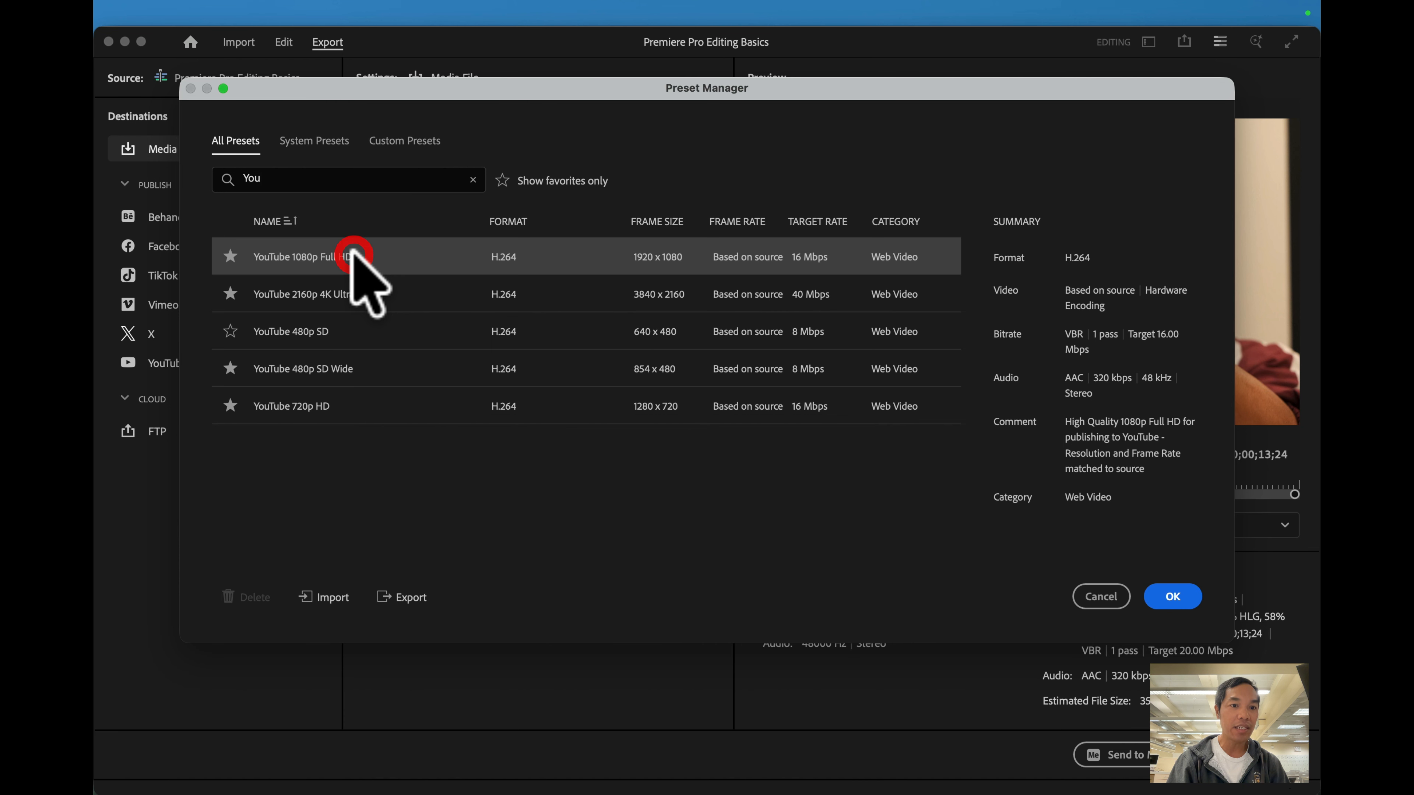
{"action": "left_click", "coordinate": [1172, 597]}
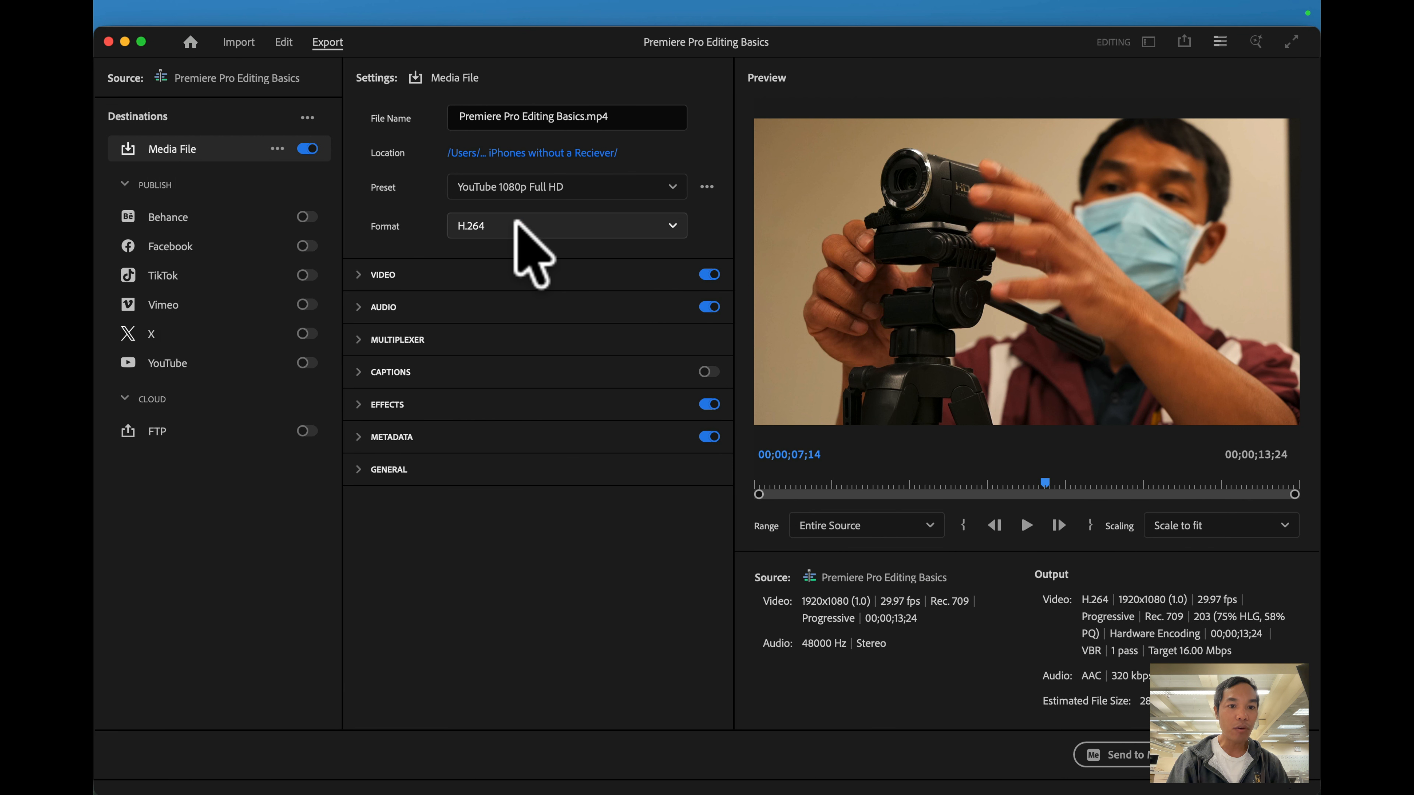
Browse the available export formats and choose H.264
{"action": "left_click", "coordinate": [515, 226]}
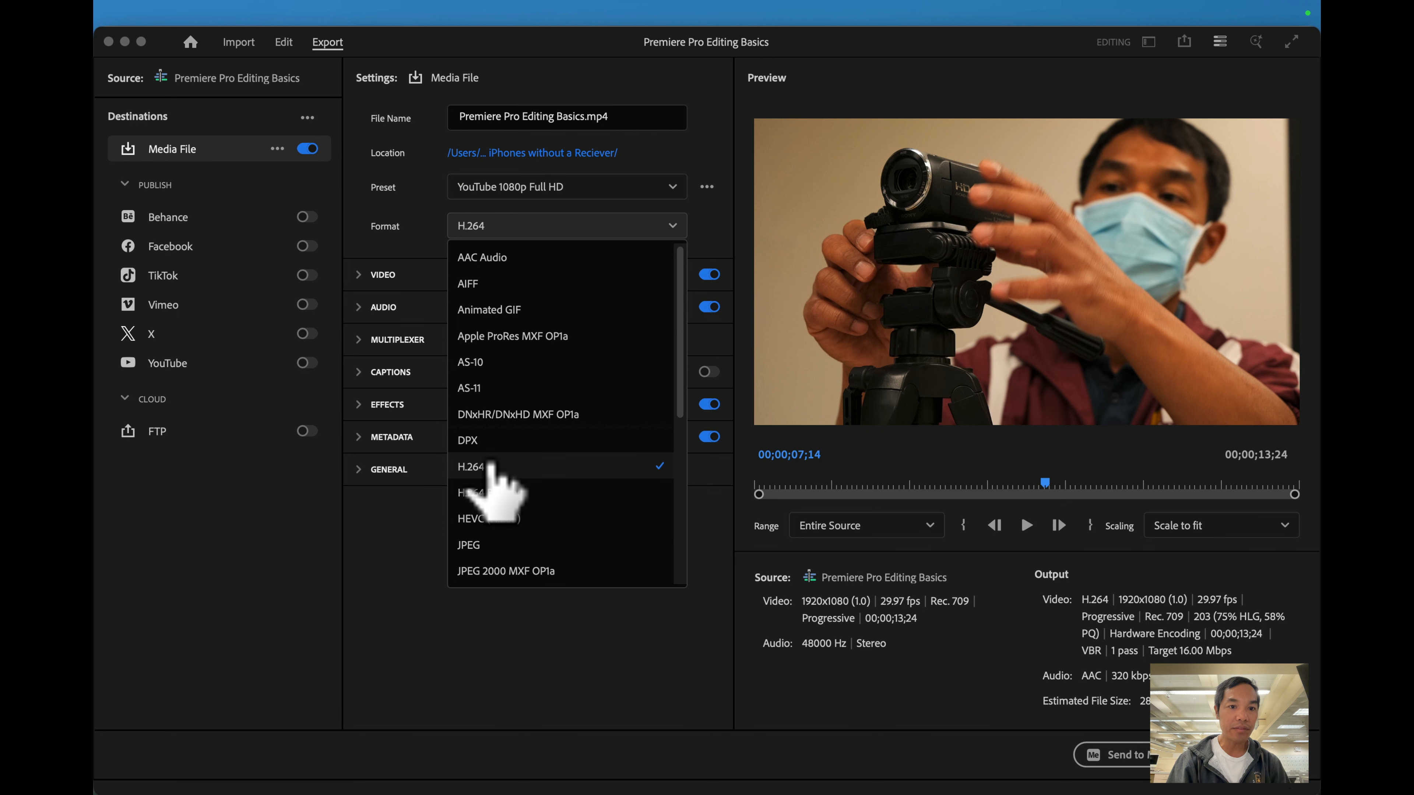
{"action": "scroll", "coordinate": [488, 473], "scroll_direction": "down", "scroll_amount": 5}
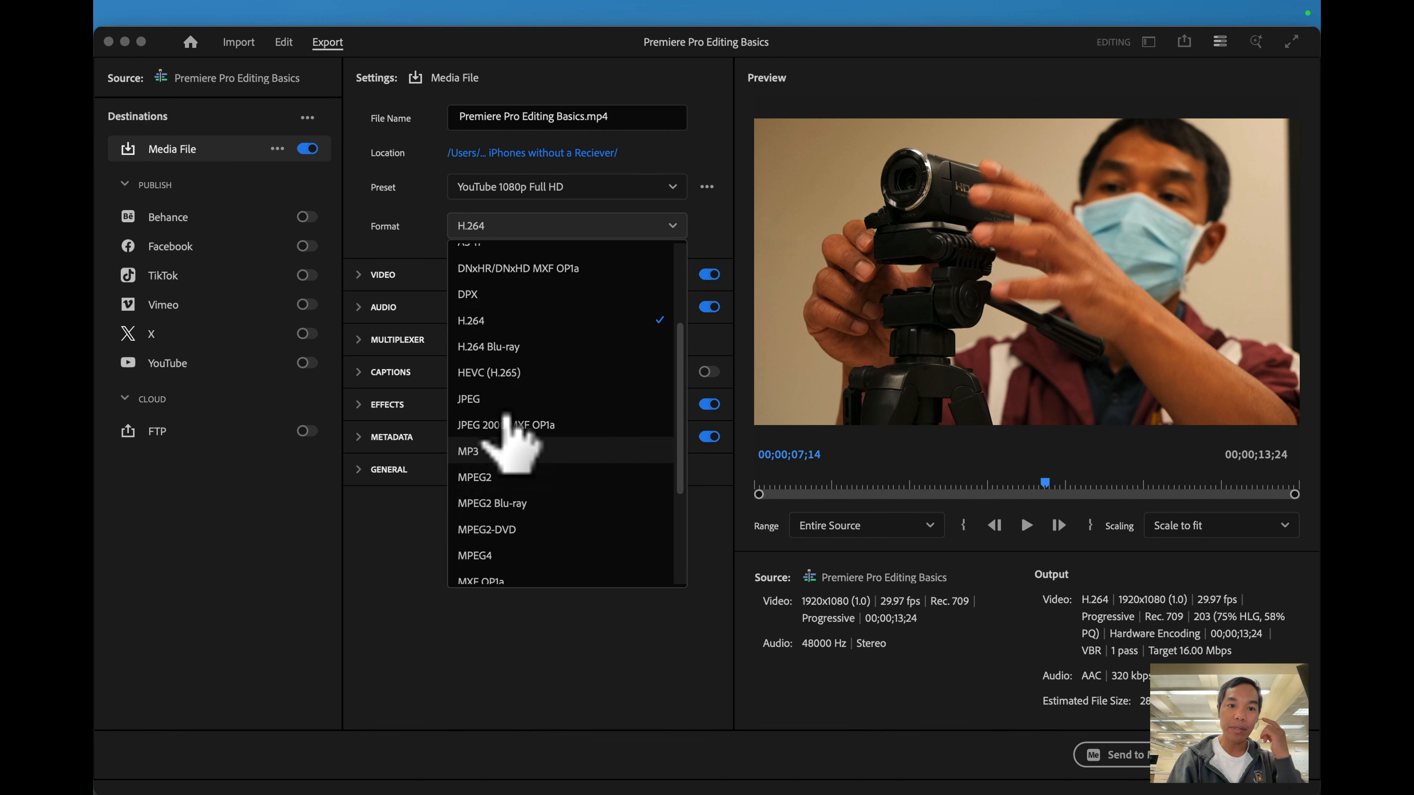
{"action": "left_click", "coordinate": [507, 319]}
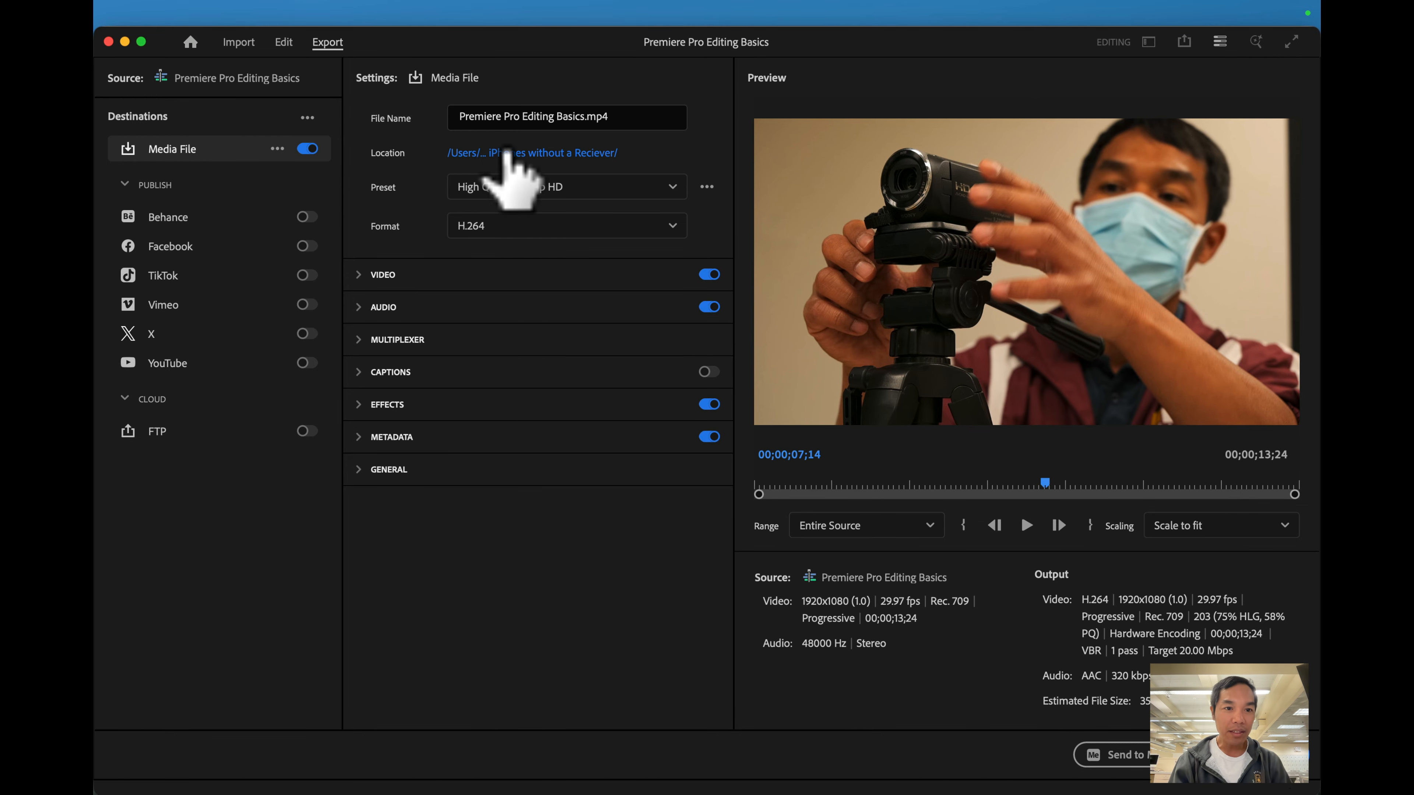
Set the export location to the Premiere Pro folder inside Photo and VIdeo 1-2 on the Desktop, keeping the file name Premiere Pro Editing Basics
{"action": "left_click", "coordinate": [502, 152]}
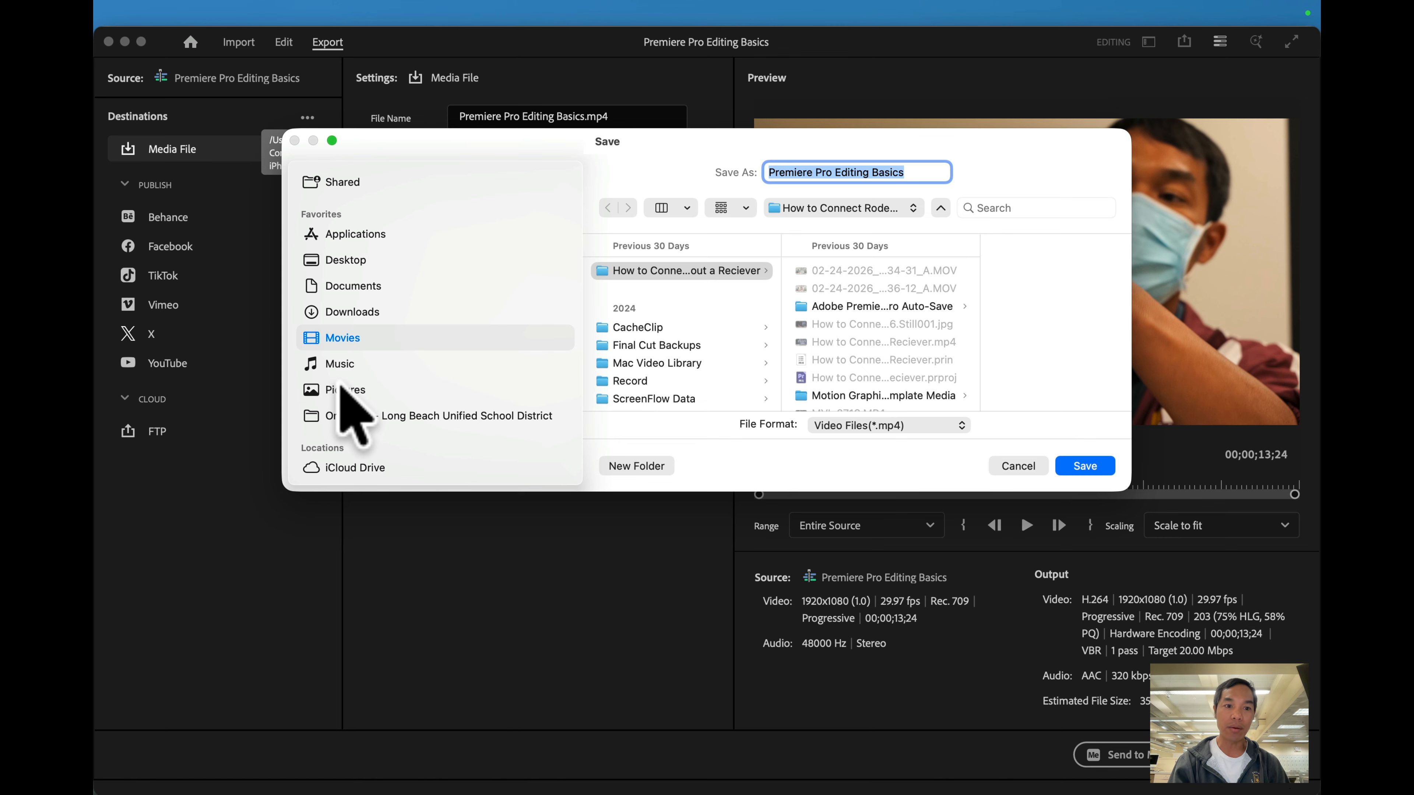
{"action": "left_click", "coordinate": [348, 258]}
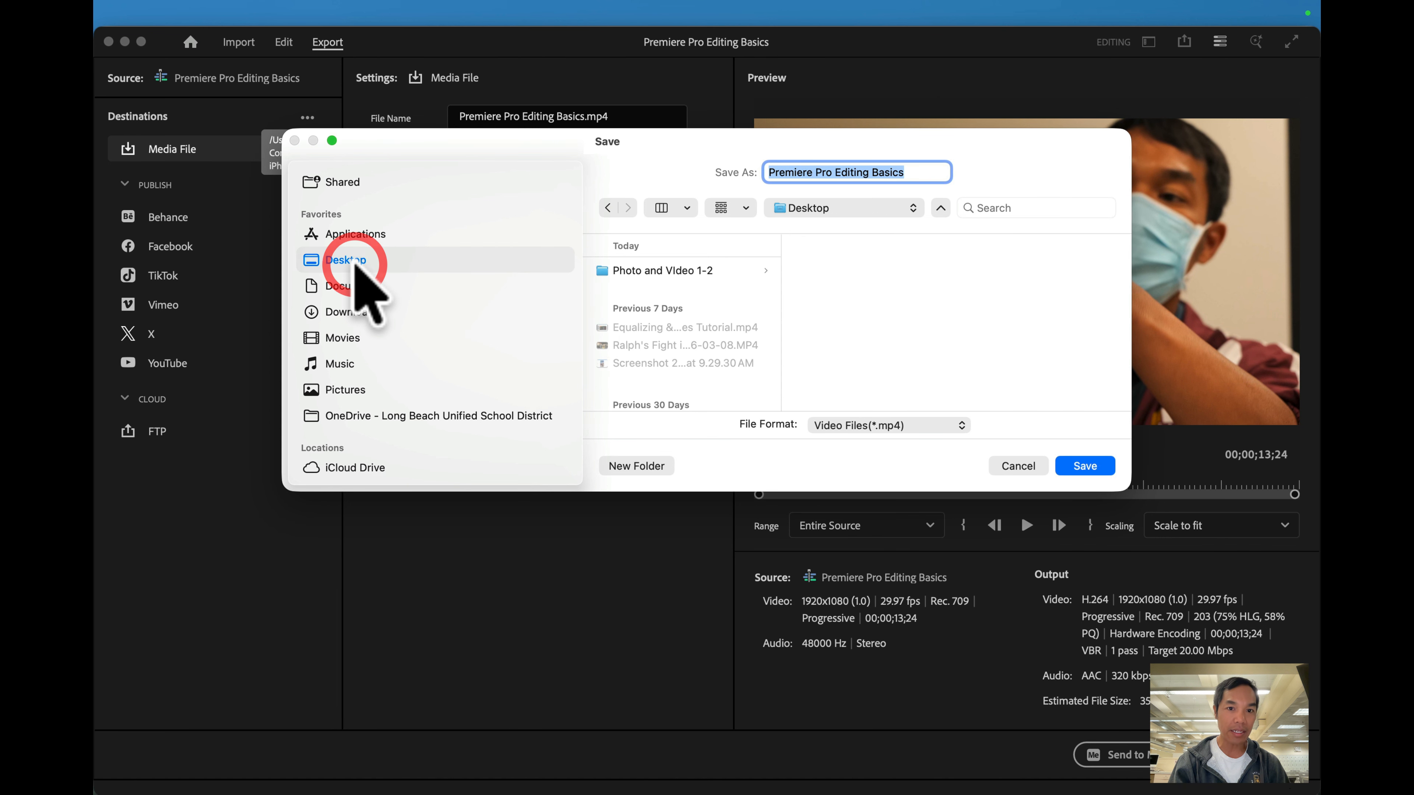
{"action": "left_click", "coordinate": [676, 271]}
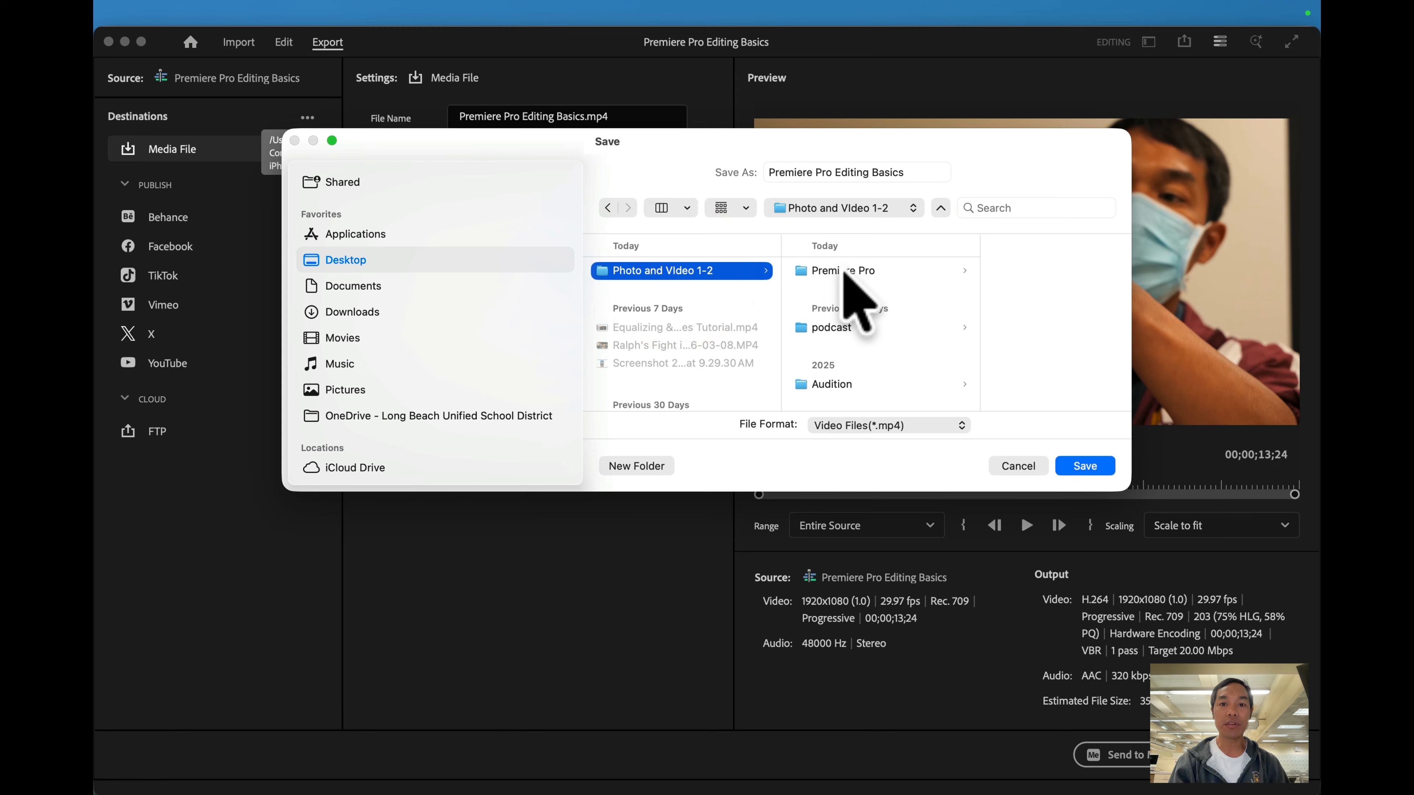
{"action": "left_click", "coordinate": [852, 269]}
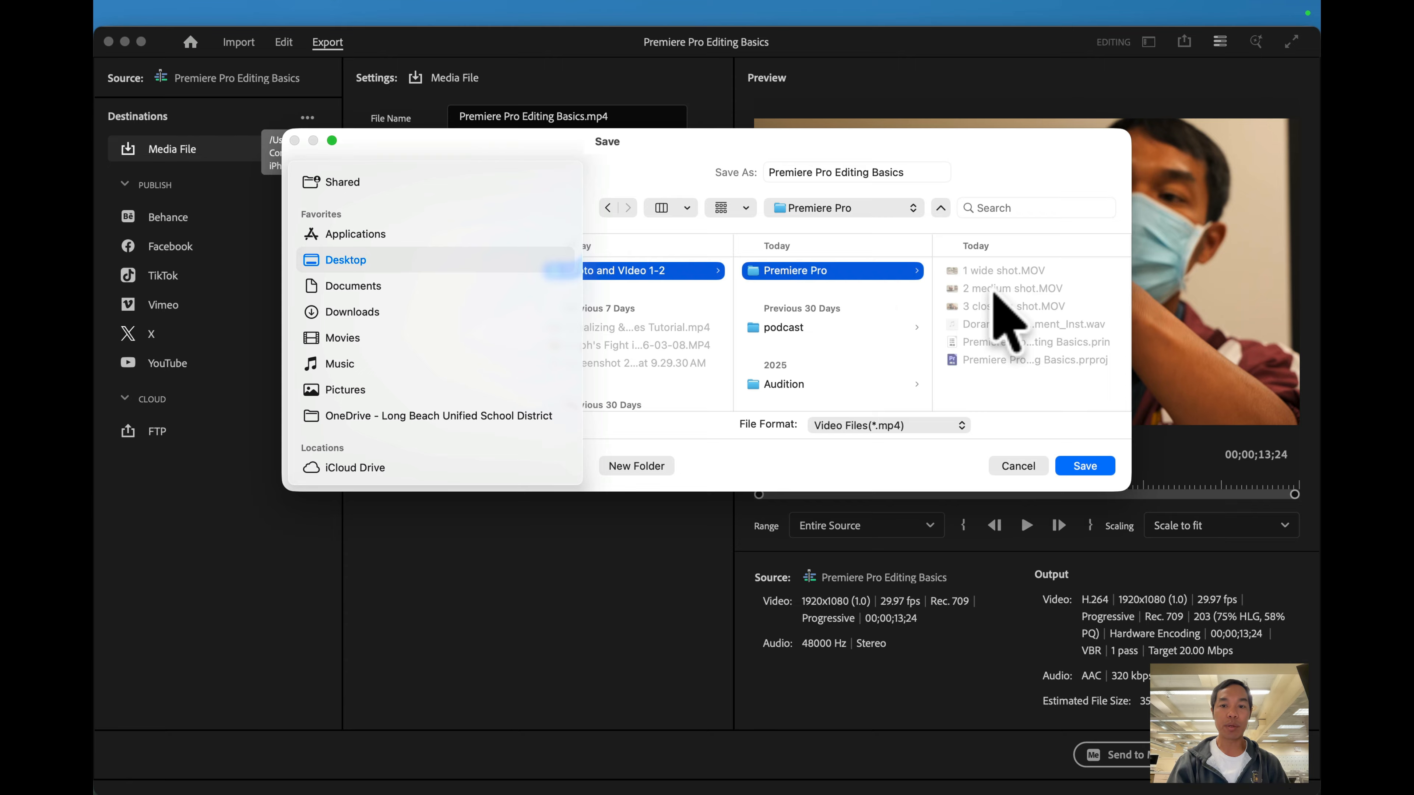
{"action": "left_click", "coordinate": [1085, 466]}
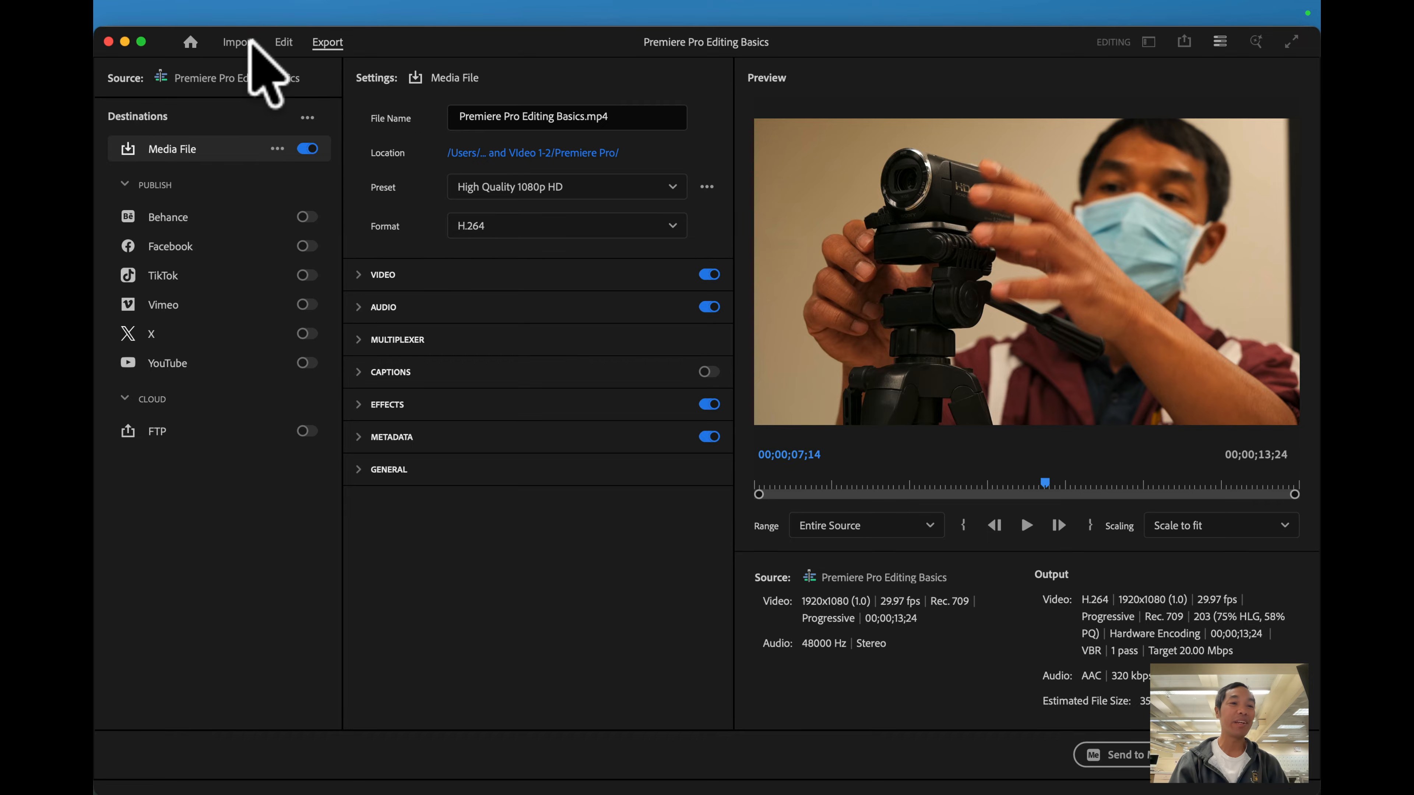
Return to editing and place the DoranRobin_FreezeThisMo audio clip on track A2 at the start of the sequence
{"action": "left_click", "coordinate": [284, 42]}
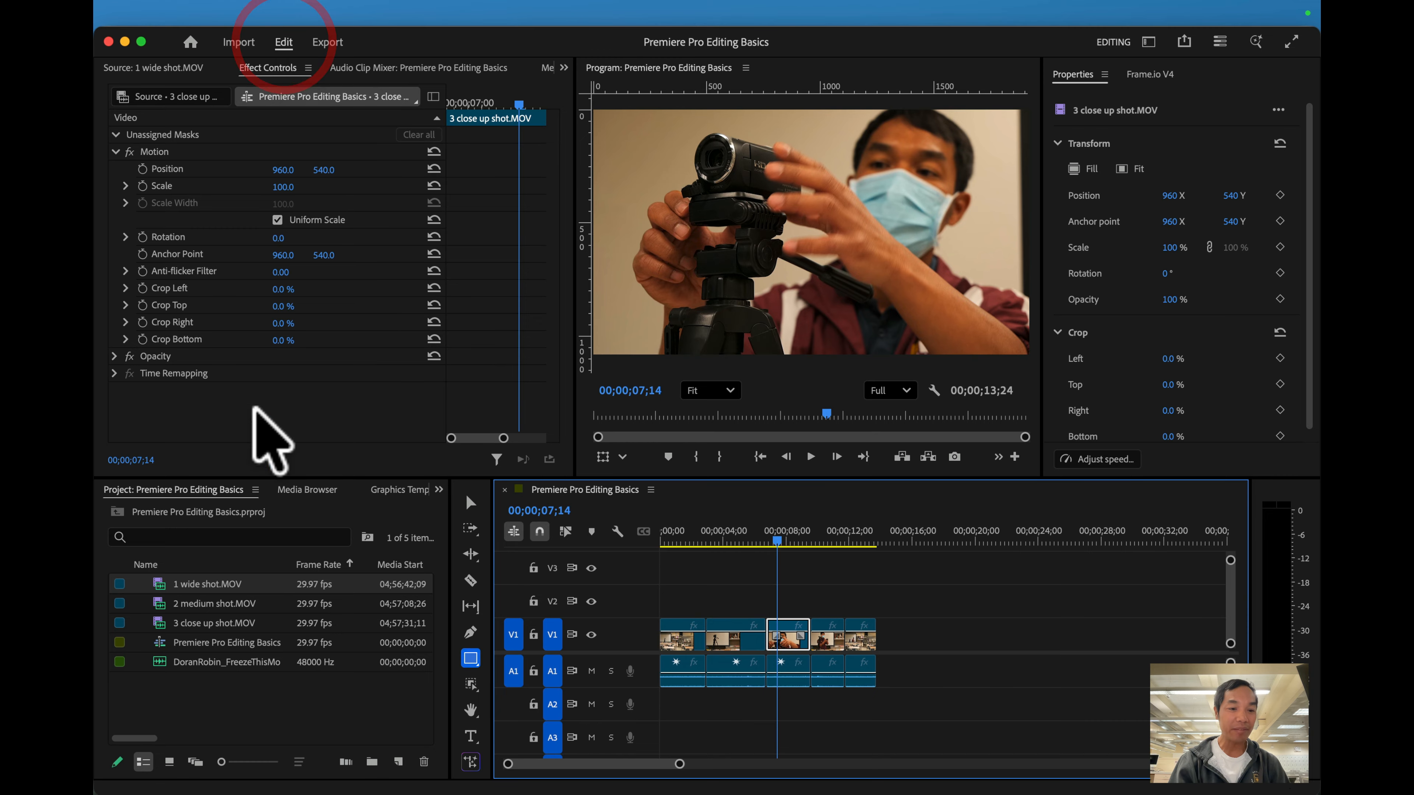
{"action": "left_click_drag", "start_coordinate": [188, 664], "coordinate": [664, 703]}
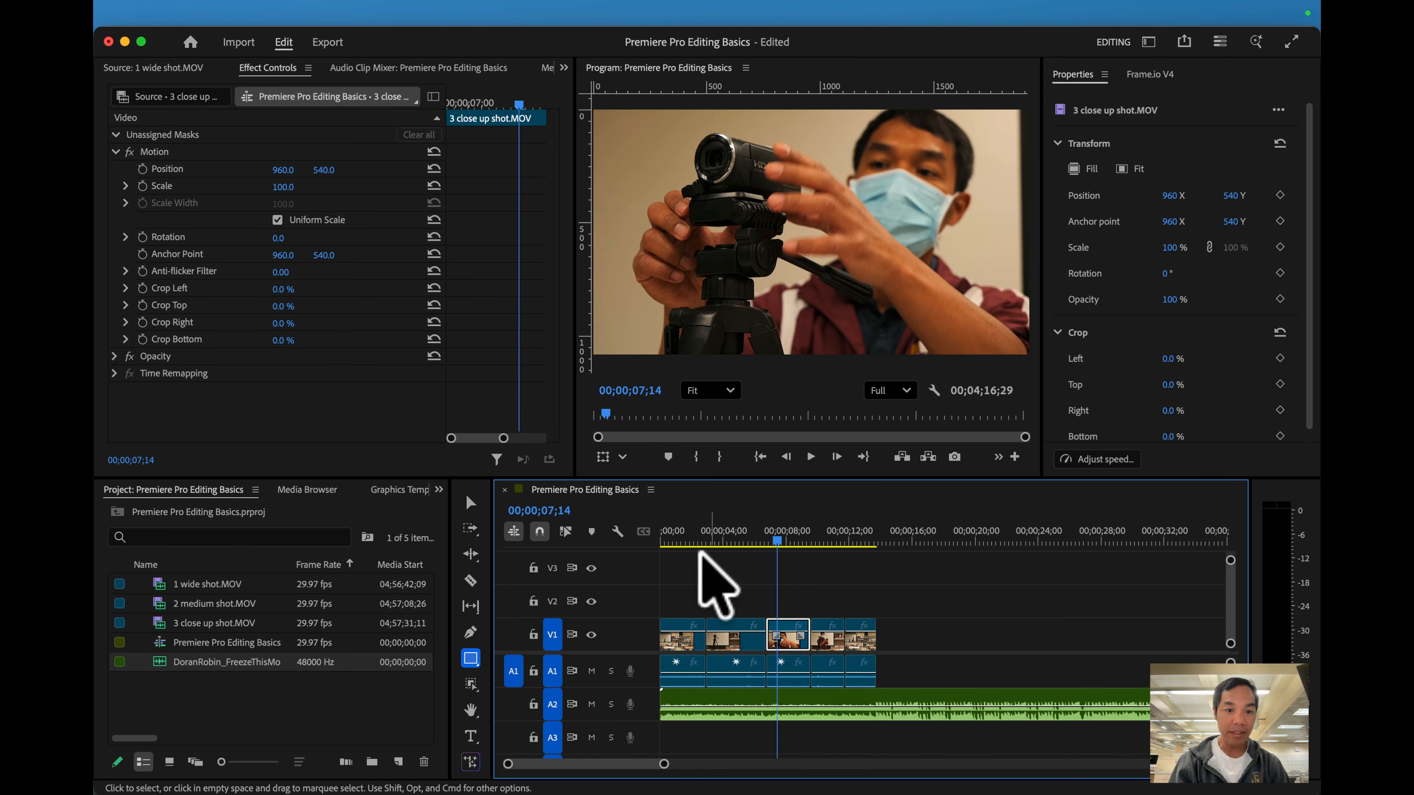
Cut the A2 music at the end of the last video clip, delete the excess, and play the sequence from the start
{"action": "left_click", "coordinate": [471, 580]}
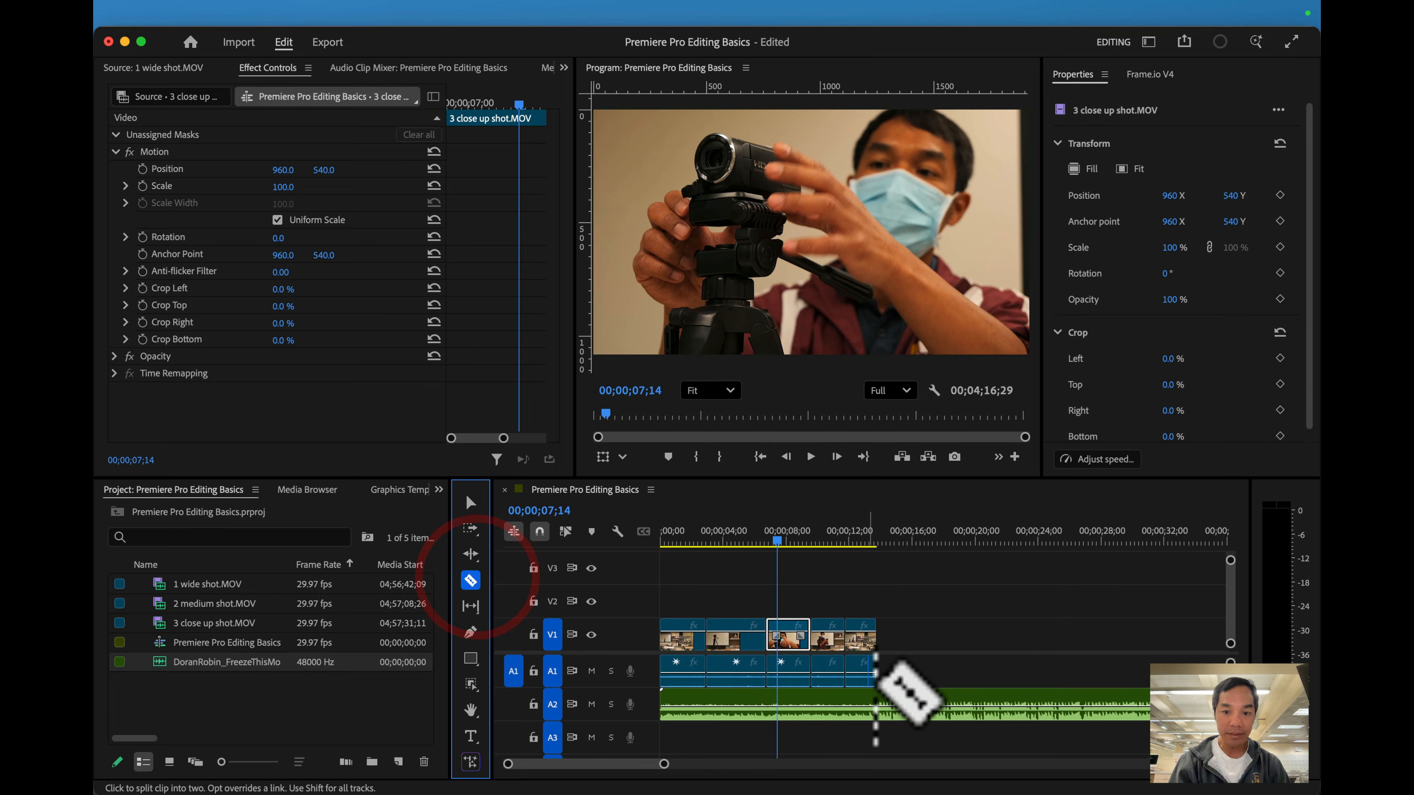
{"action": "left_click", "coordinate": [877, 699]}
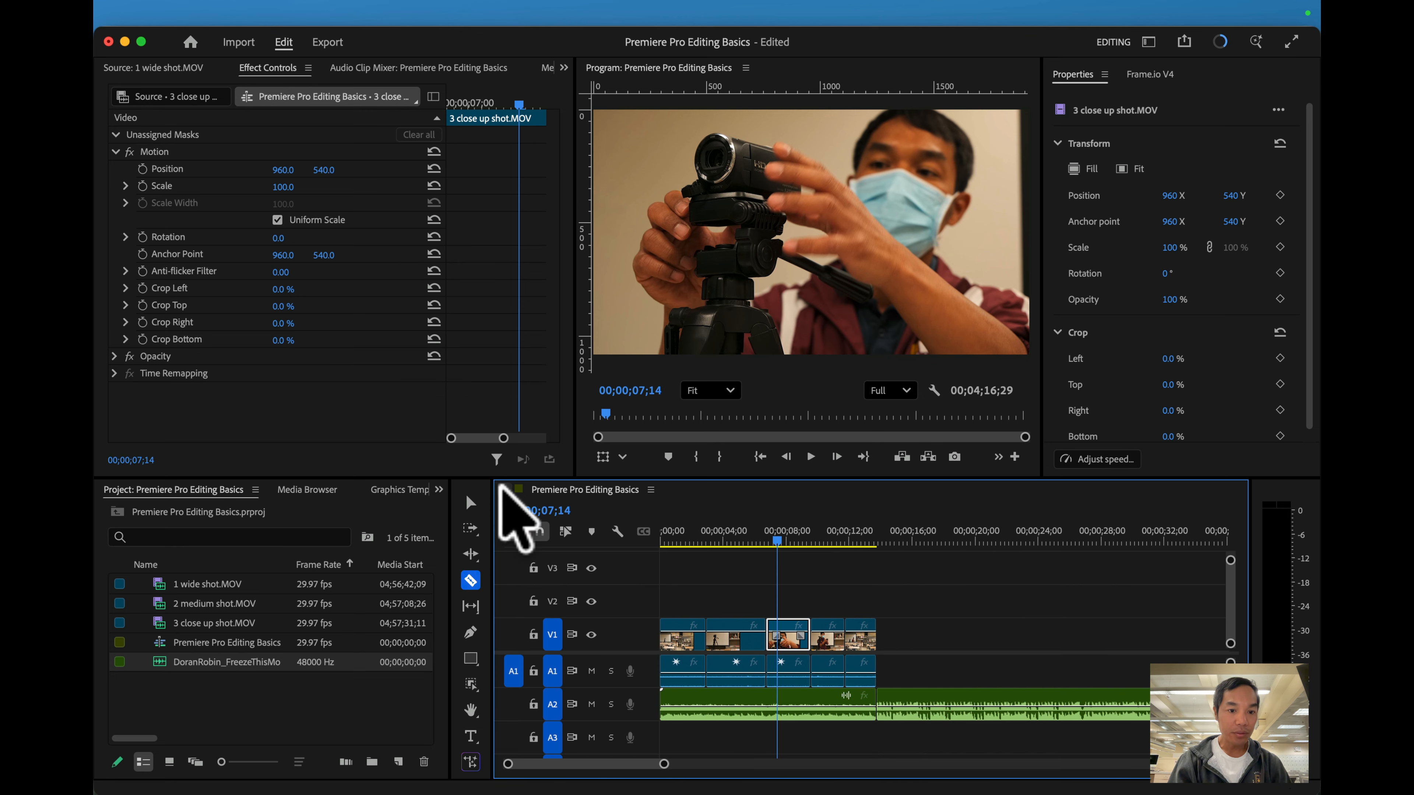
{"action": "left_click", "coordinate": [470, 503]}
{"action": "left_click", "coordinate": [959, 693]}
{"action": "left_click", "coordinate": [957, 692]}
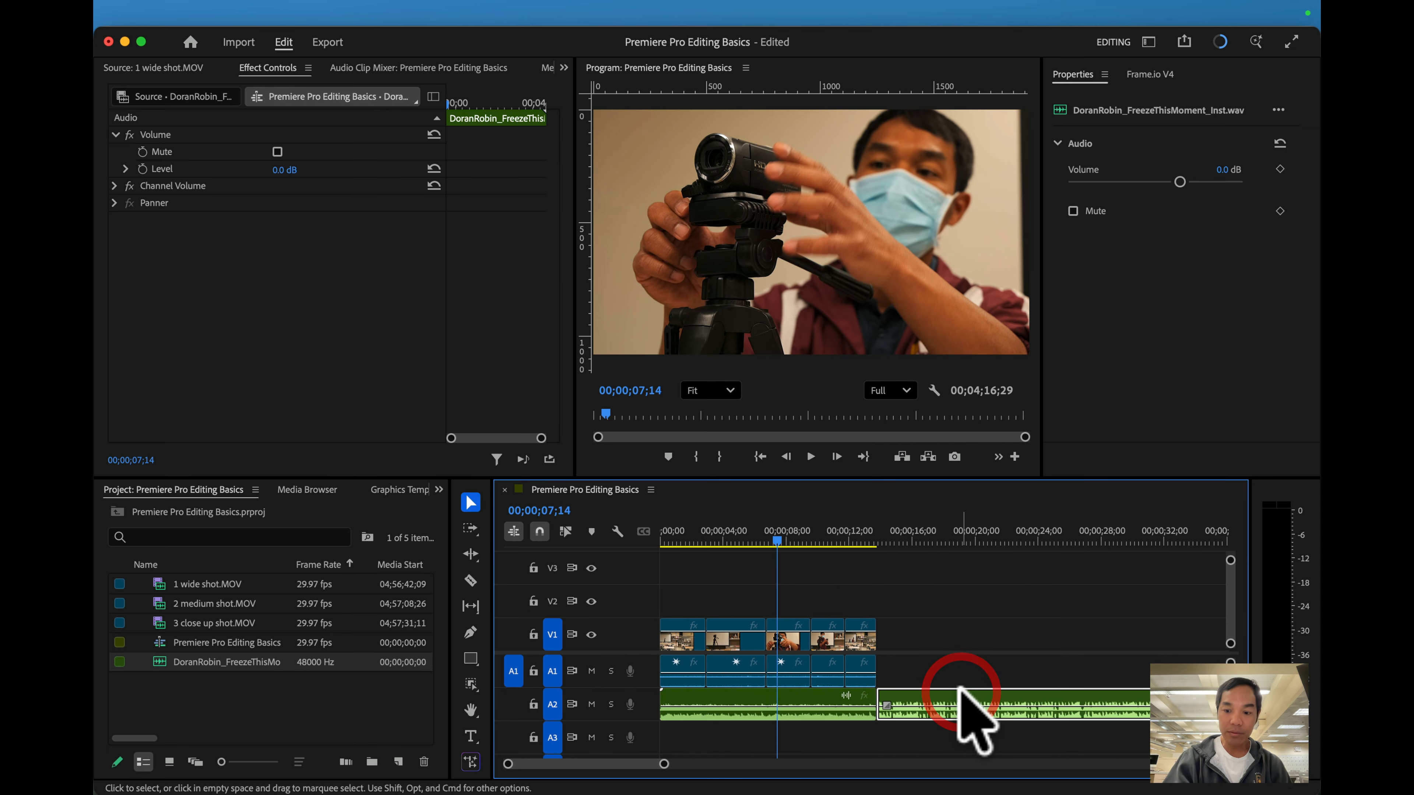
{"action": "key", "text": "Delete"}
{"action": "left_click_drag", "start_coordinate": [777, 533], "coordinate": [644, 565]}
{"action": "key", "text": "space"}
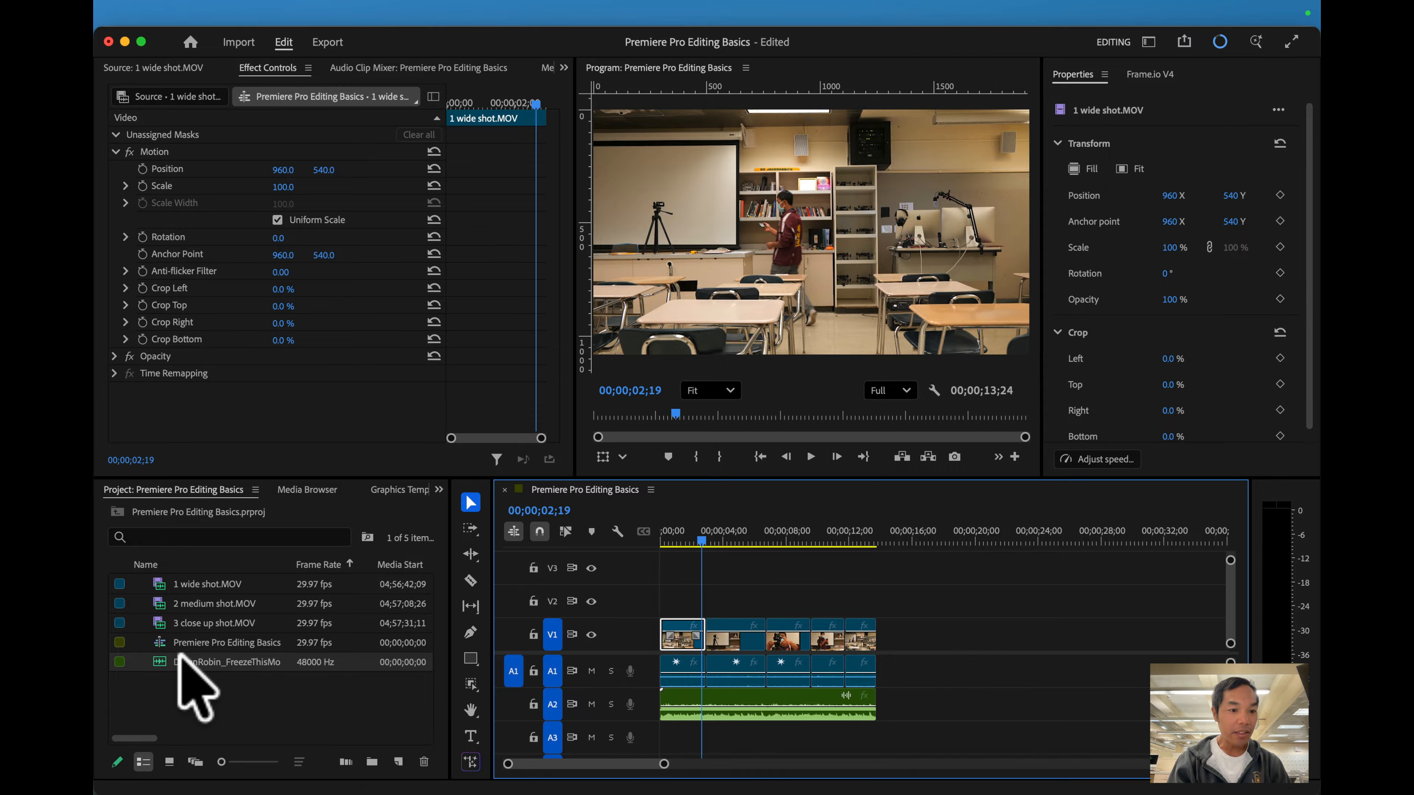
Load the DoranRobin_FreezeThisMo audio as the source and mark its In point at 00;01;17;03 and Out point at 00;01;22;04
{"action": "double_click", "coordinate": [161, 661]}
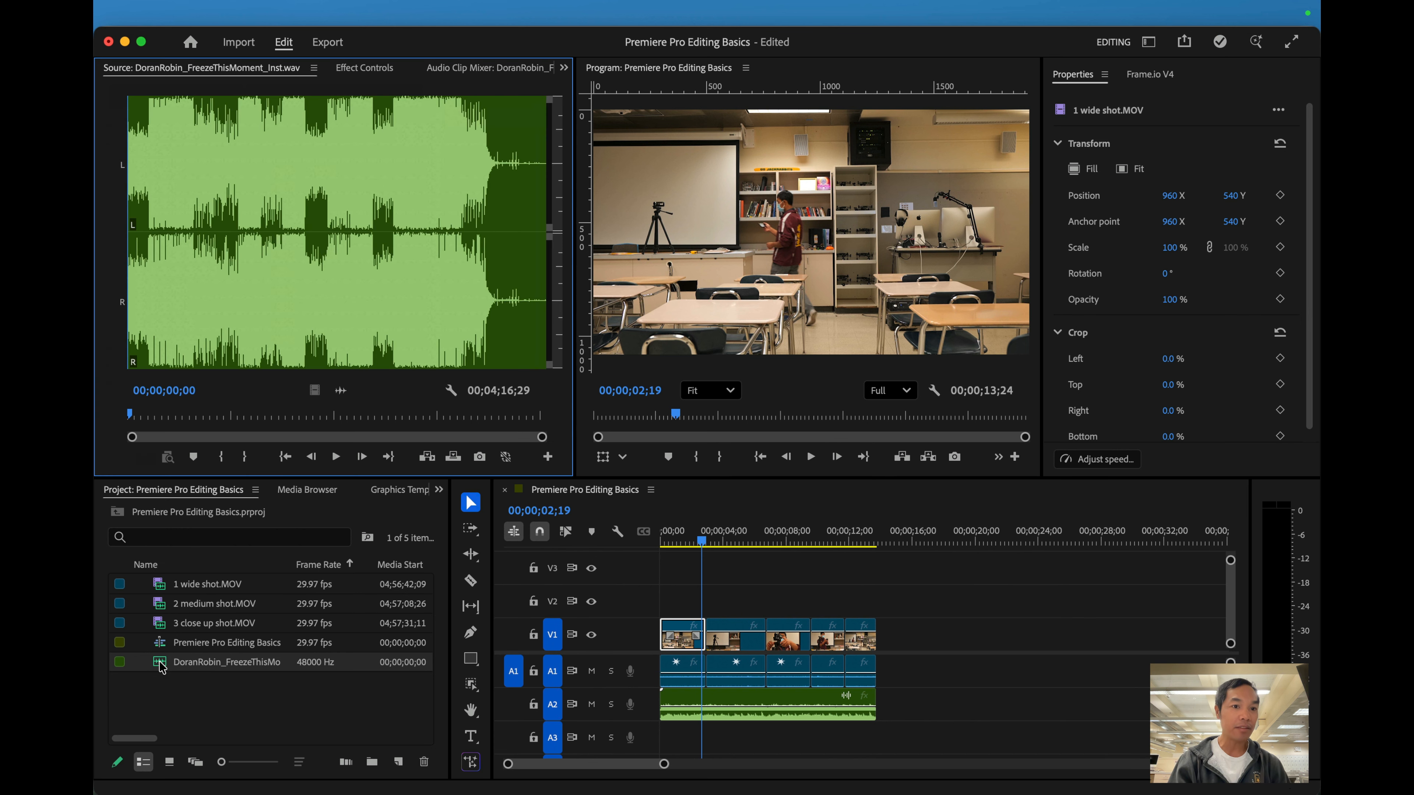
{"action": "left_click", "coordinate": [243, 415]}
{"action": "left_click", "coordinate": [251, 413]}
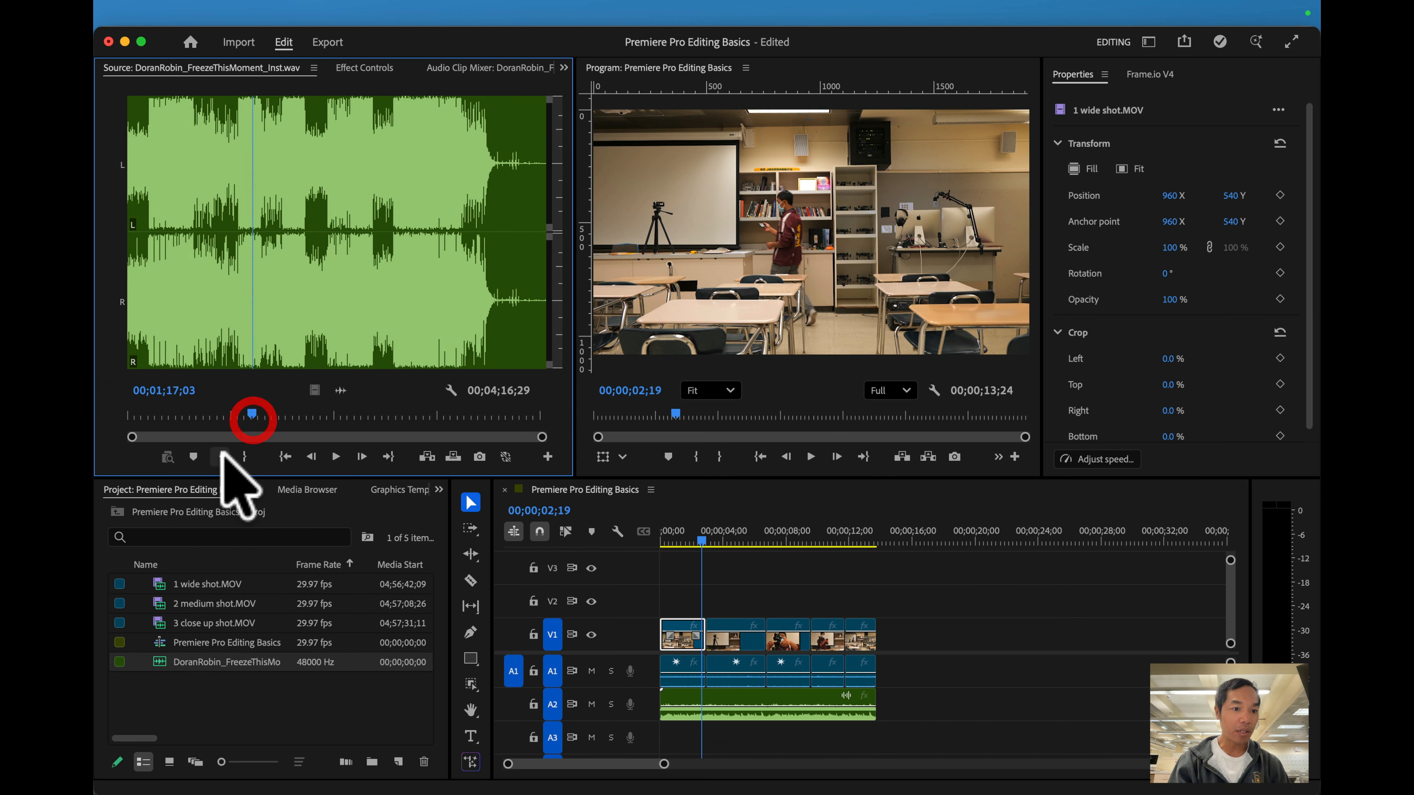
{"action": "left_click", "coordinate": [221, 457]}
{"action": "left_click", "coordinate": [258, 413]}
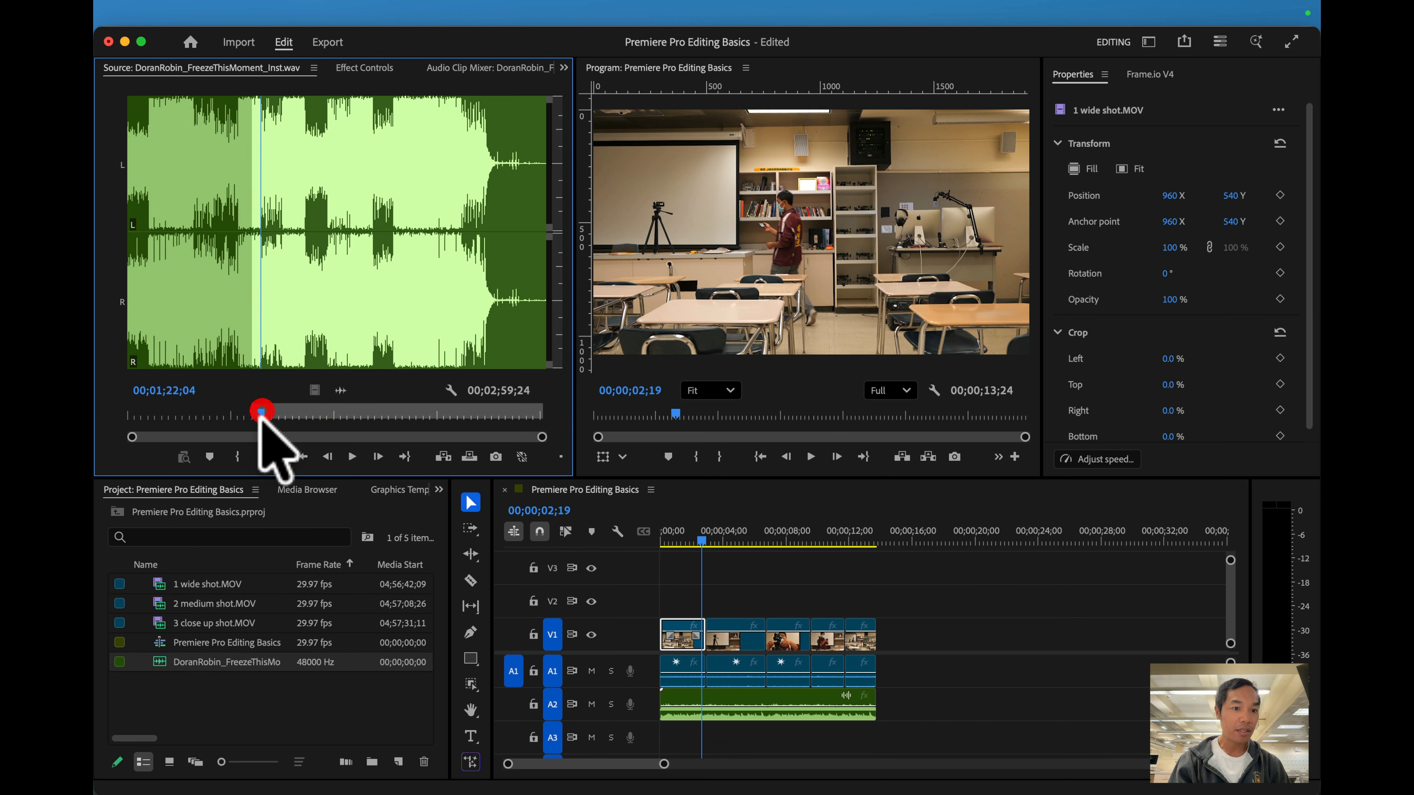
{"action": "left_click", "coordinate": [261, 457]}
Replace the music on A2 with audio from the marked source, spanning the full length of the video clips, and play it from the start
{"action": "left_click", "coordinate": [713, 697]}
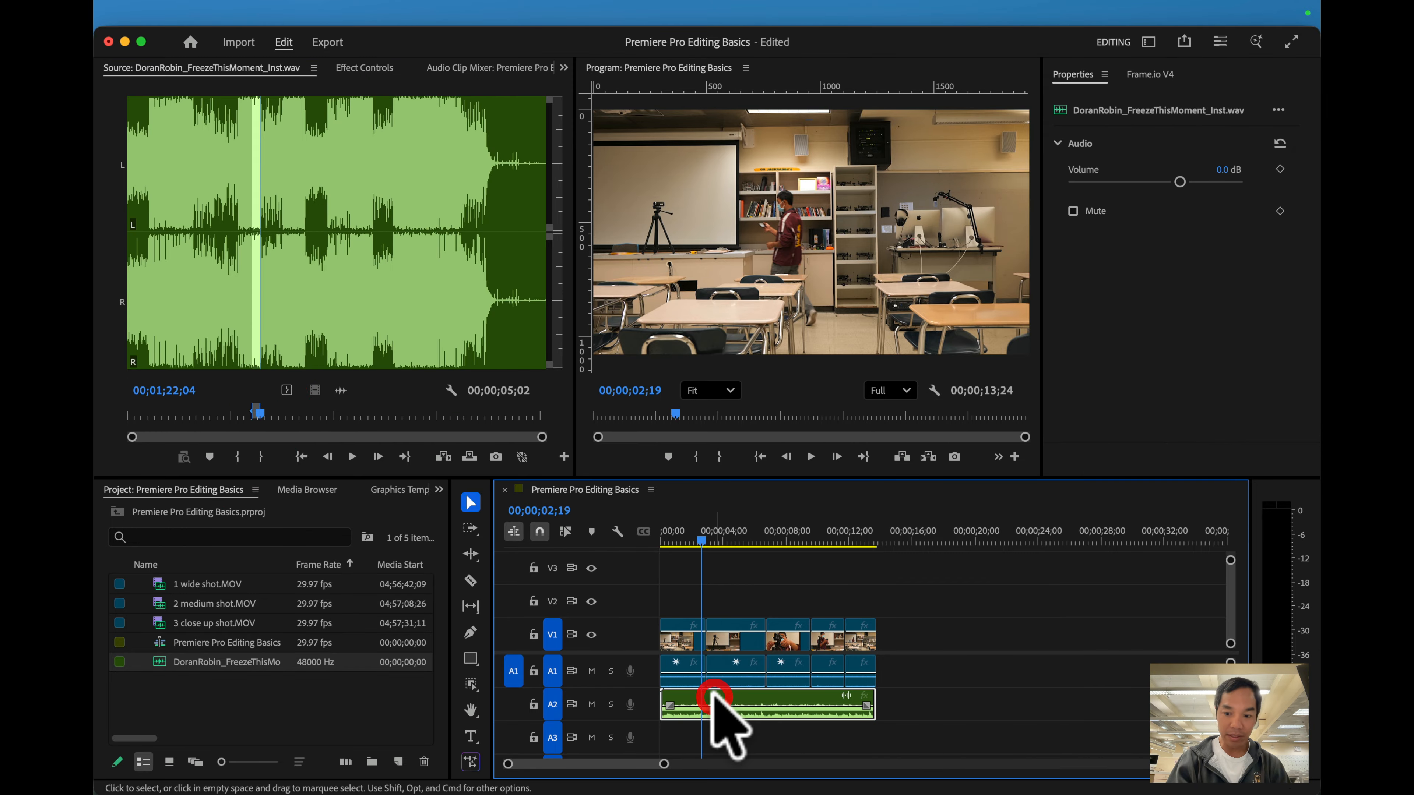
{"action": "key", "text": "Delete"}
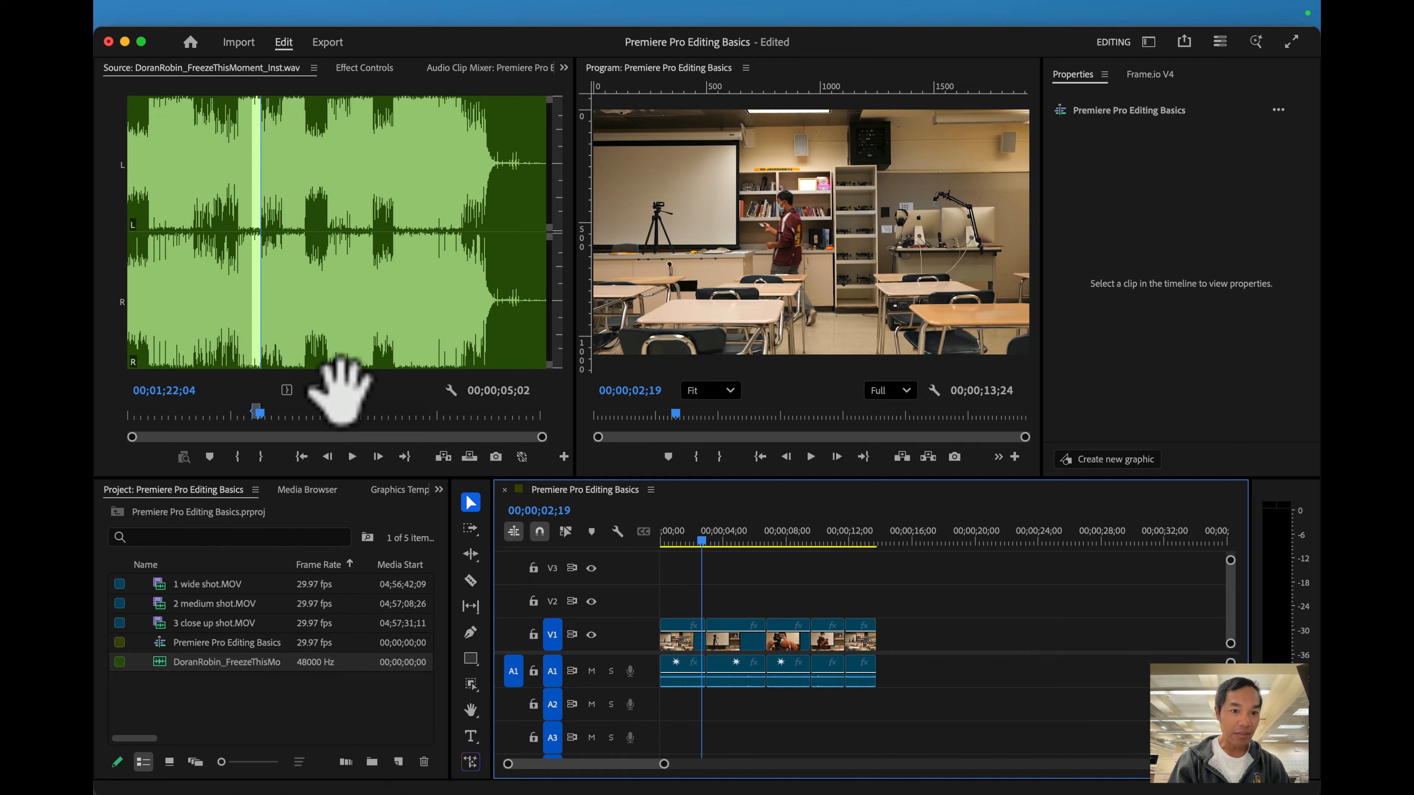
{"action": "left_click_drag", "start_coordinate": [341, 390], "coordinate": [866, 697]}
{"action": "left_click_drag", "start_coordinate": [702, 540], "coordinate": [577, 539]}
{"action": "key", "text": "space"}
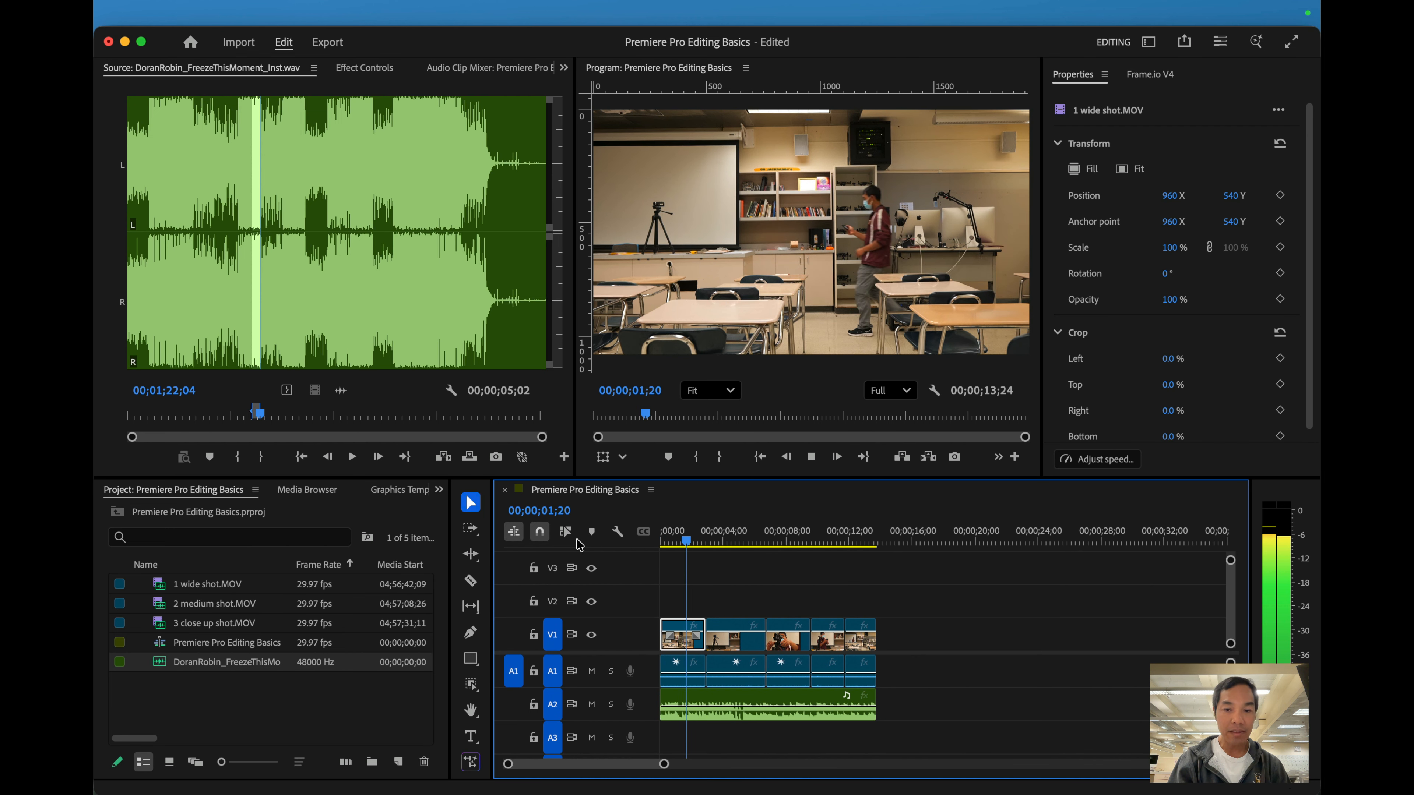
{"action": "key", "text": "space"}
Add a fade-in and a fade-out to the A2 music clip and play the sequence from the start
{"action": "left_click", "coordinate": [735, 703]}
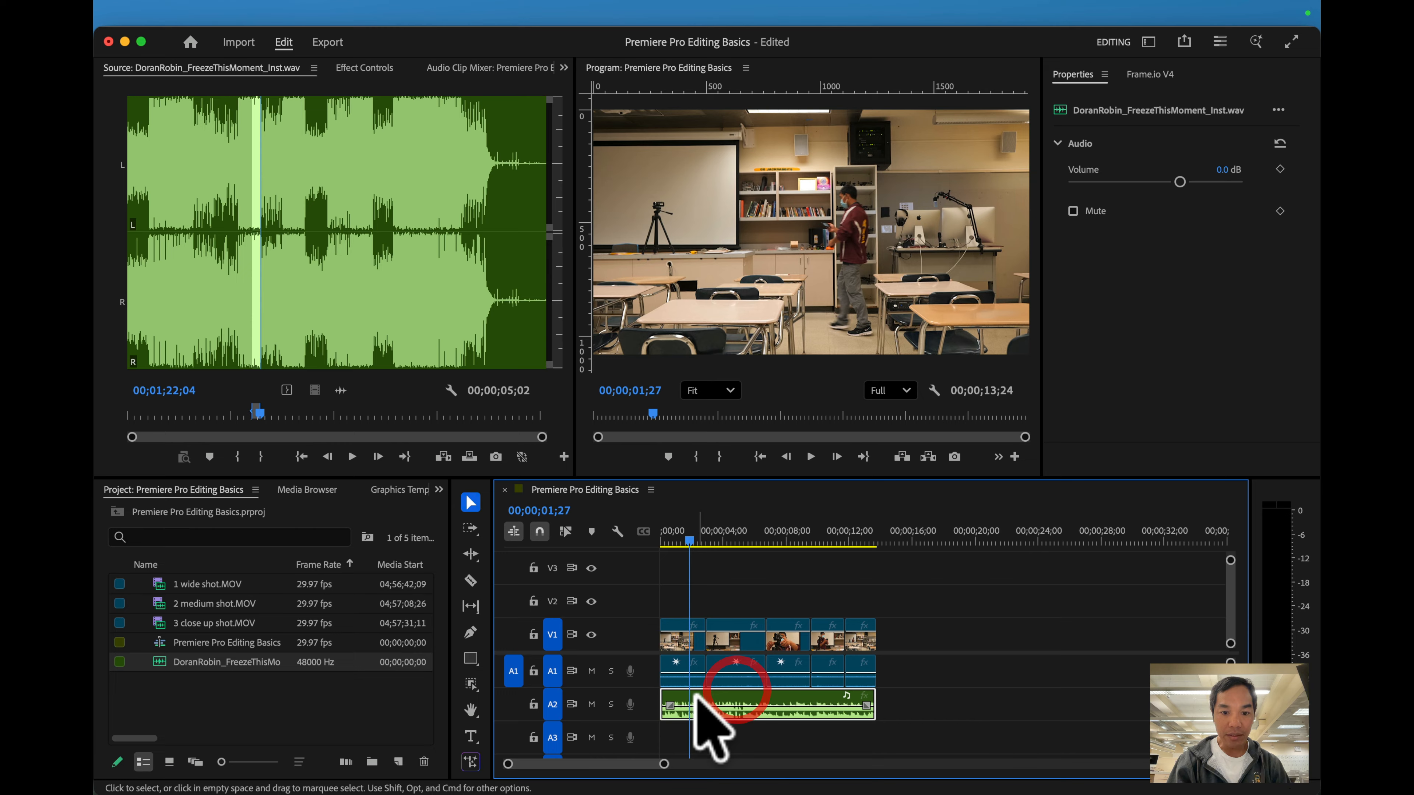
{"action": "left_click_drag", "start_coordinate": [670, 706], "coordinate": [700, 706]}
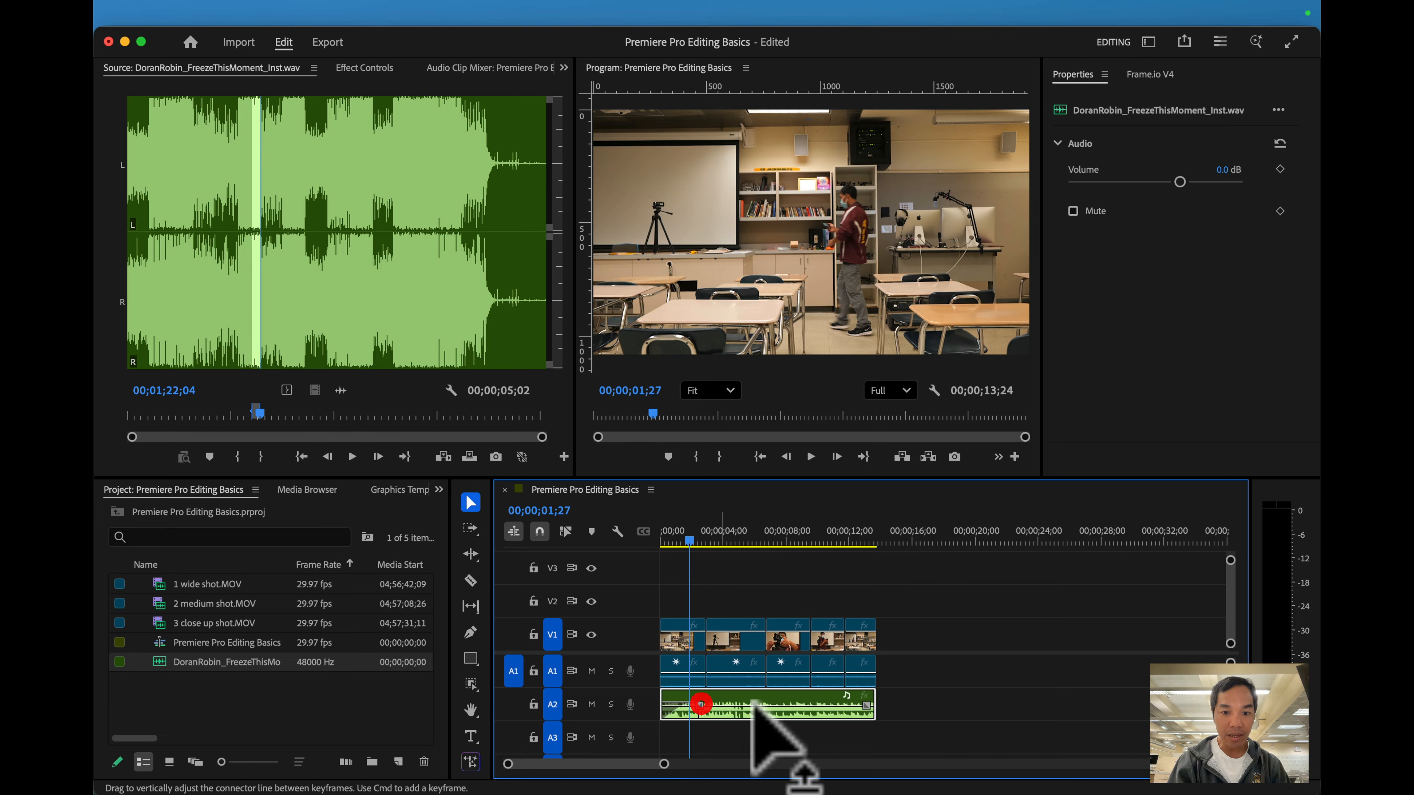
{"action": "left_click_drag", "start_coordinate": [866, 705], "coordinate": [834, 709]}
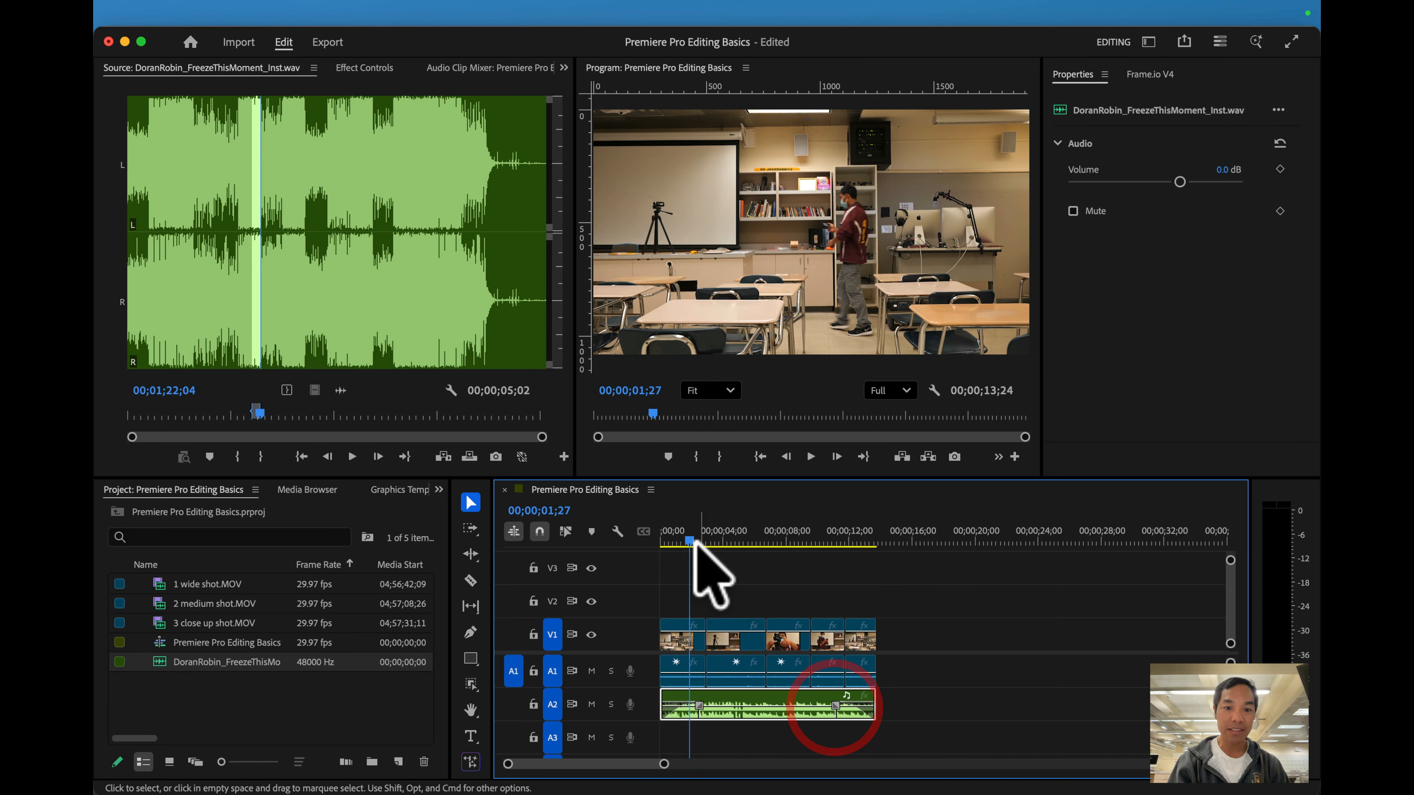
{"action": "left_click_drag", "start_coordinate": [691, 540], "coordinate": [638, 538]}
{"action": "key", "text": "space"}
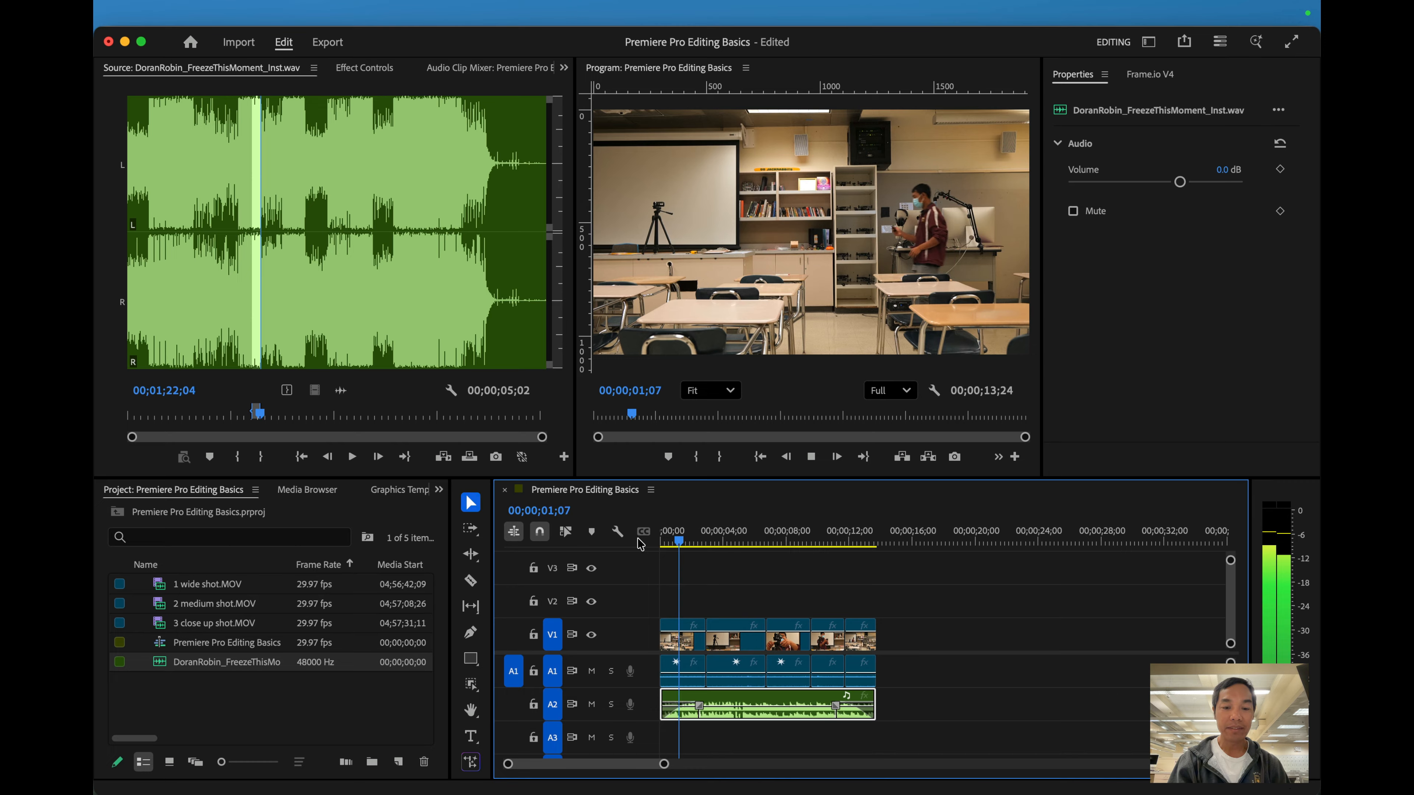
{"action": "key", "text": "space"}
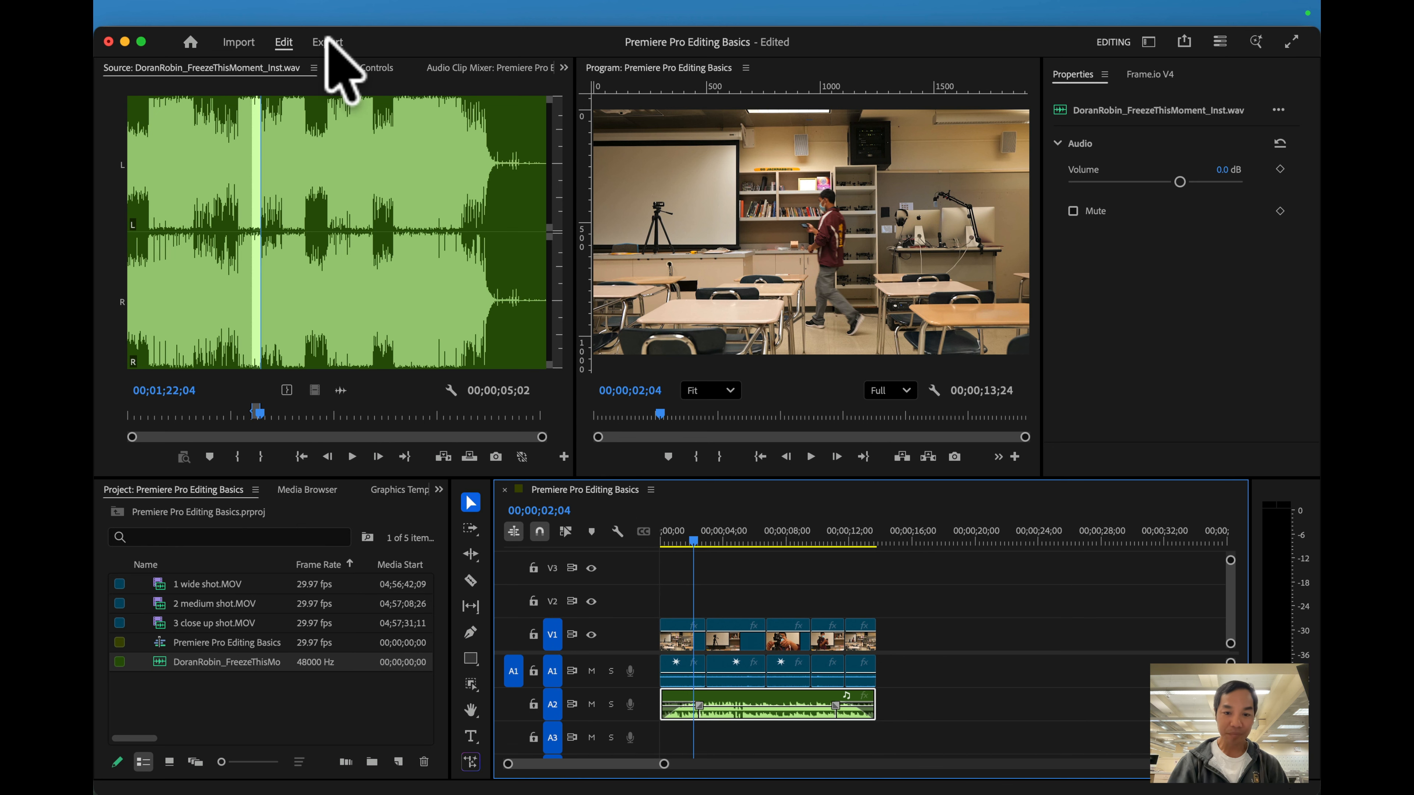
Export the sequence as Premiere Pro Editing Basics.mp4 in the Premiere Pro folder, using H.264 and the High Quality 1080p HD preset
{"action": "left_click", "coordinate": [207, 13]}
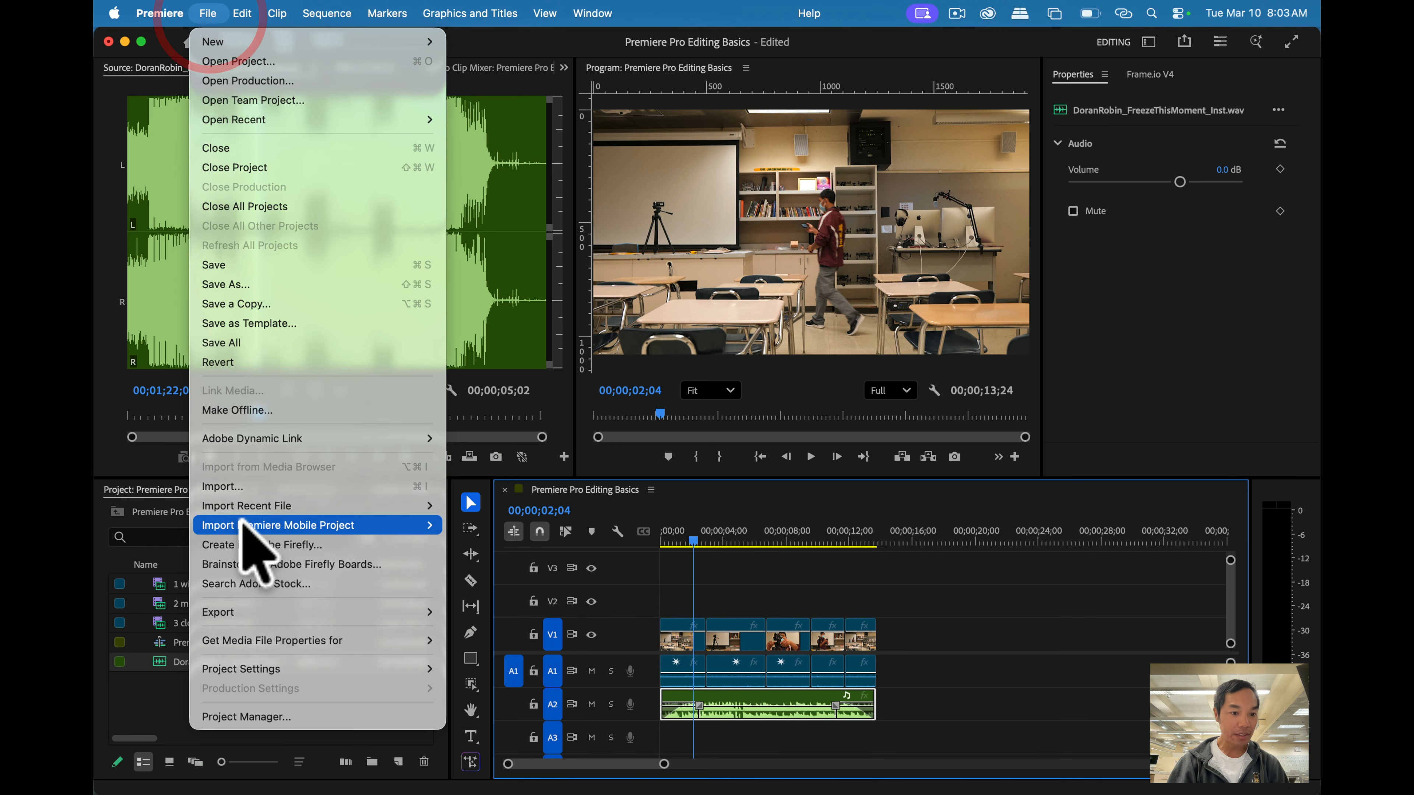
{"action": "mouse_move", "coordinate": [273, 612]}
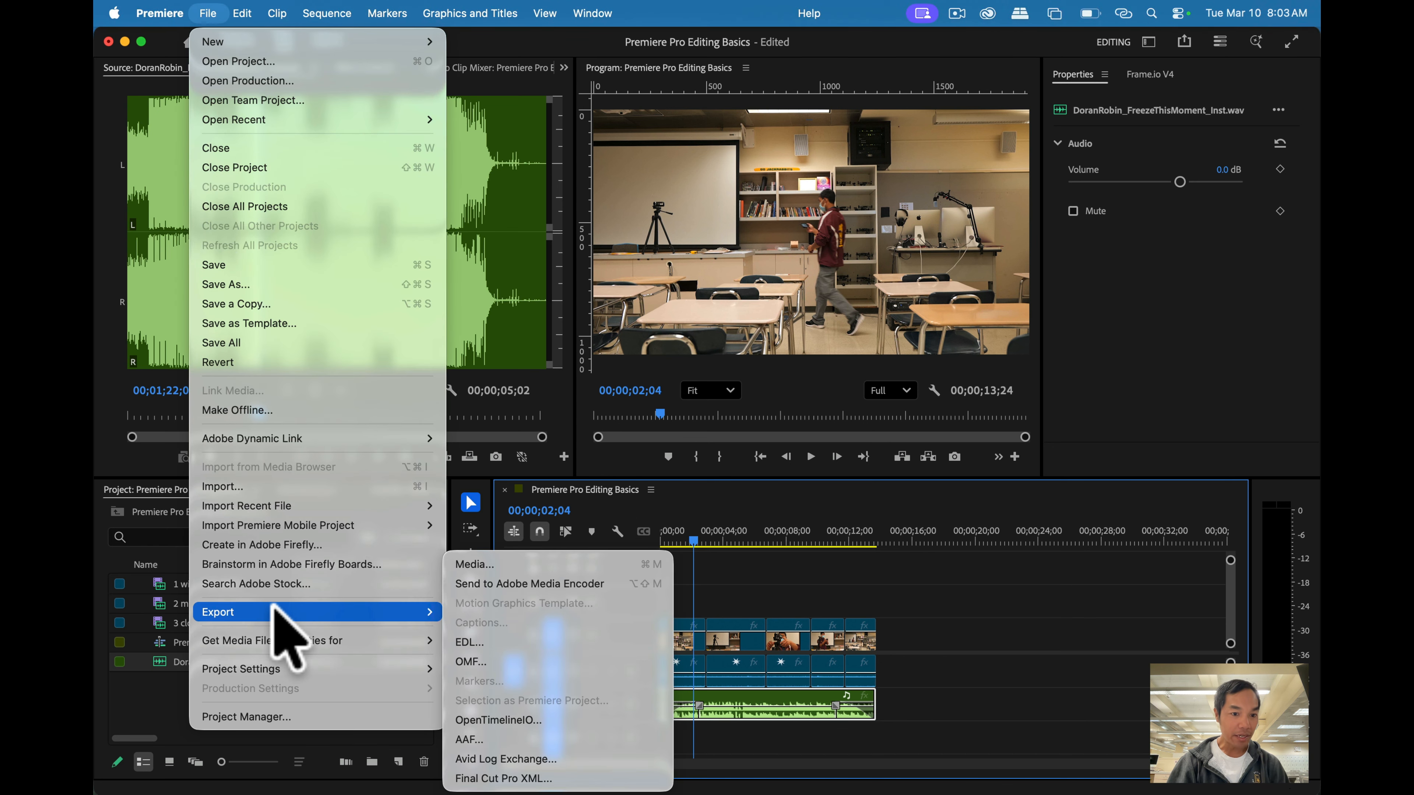
{"action": "left_click", "coordinate": [522, 564]}
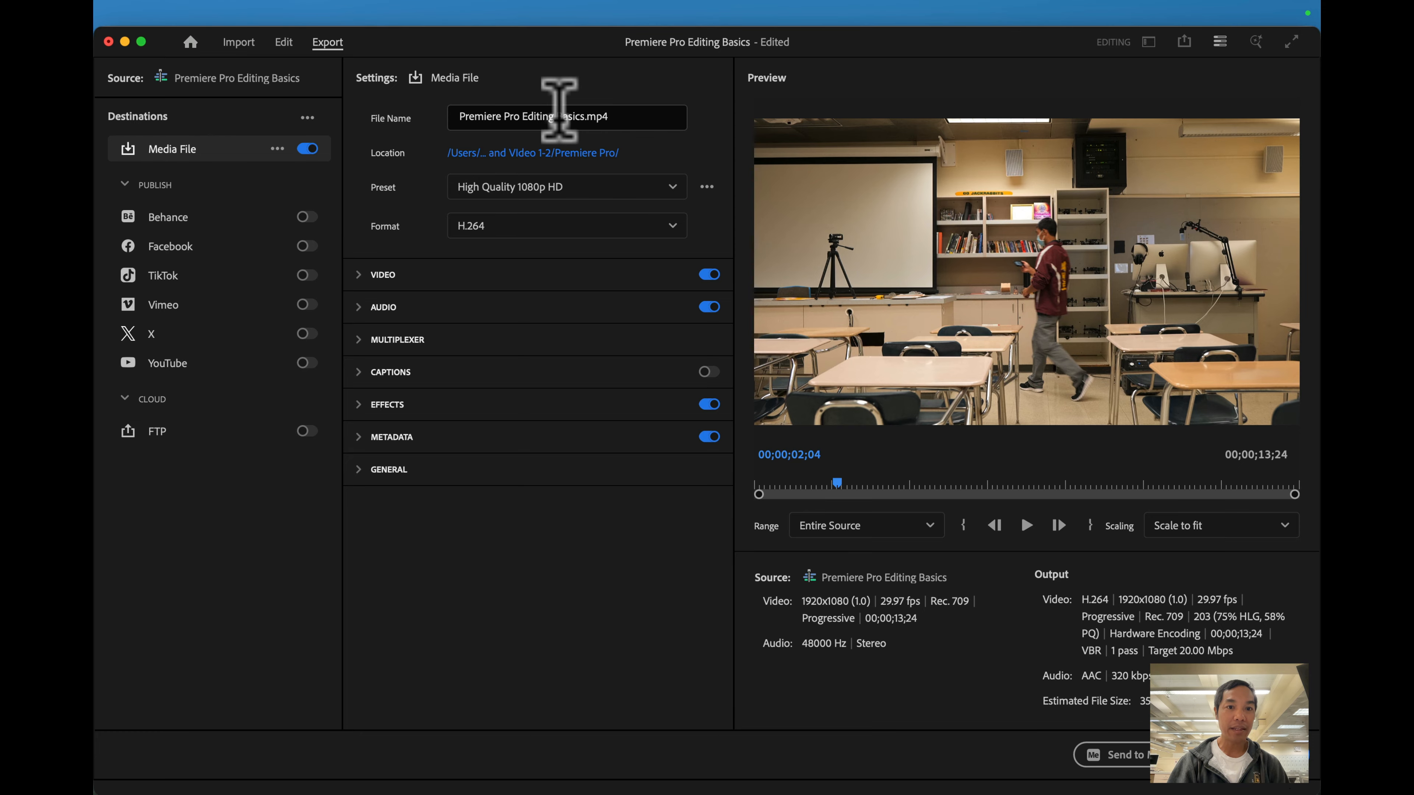
{"action": "left_click", "coordinate": [556, 151]}
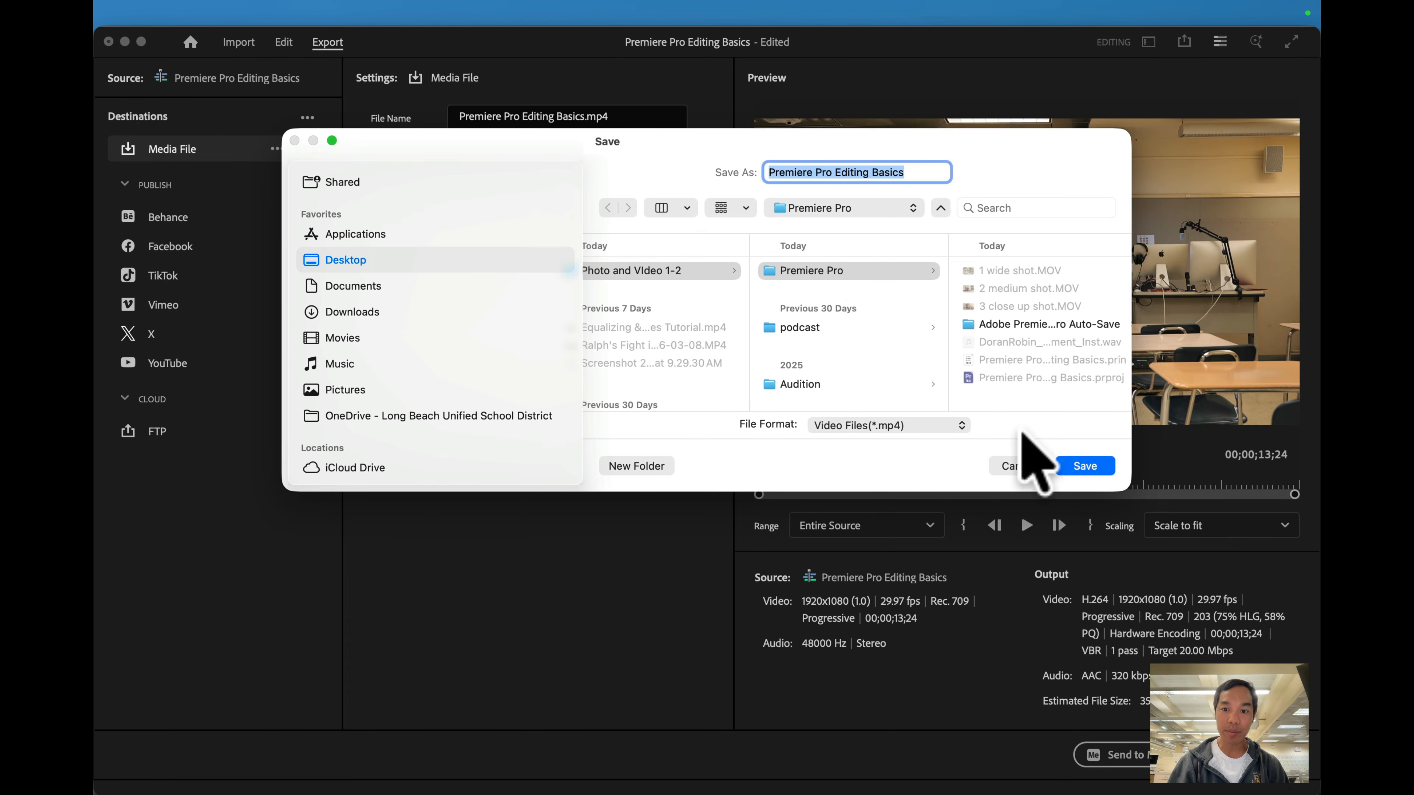
{"action": "left_click", "coordinate": [1085, 466]}
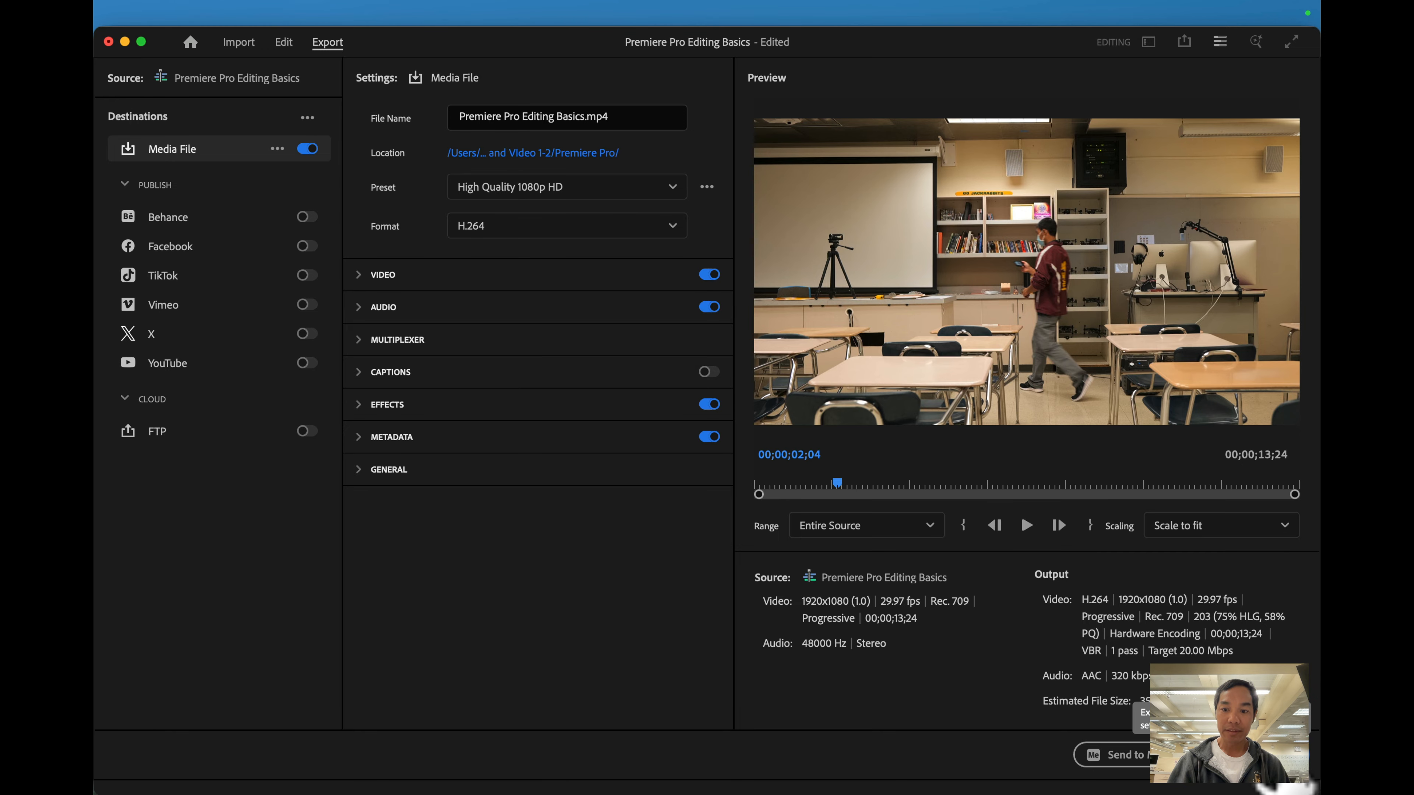
{"action": "left_click", "coordinate": [1269, 751]}
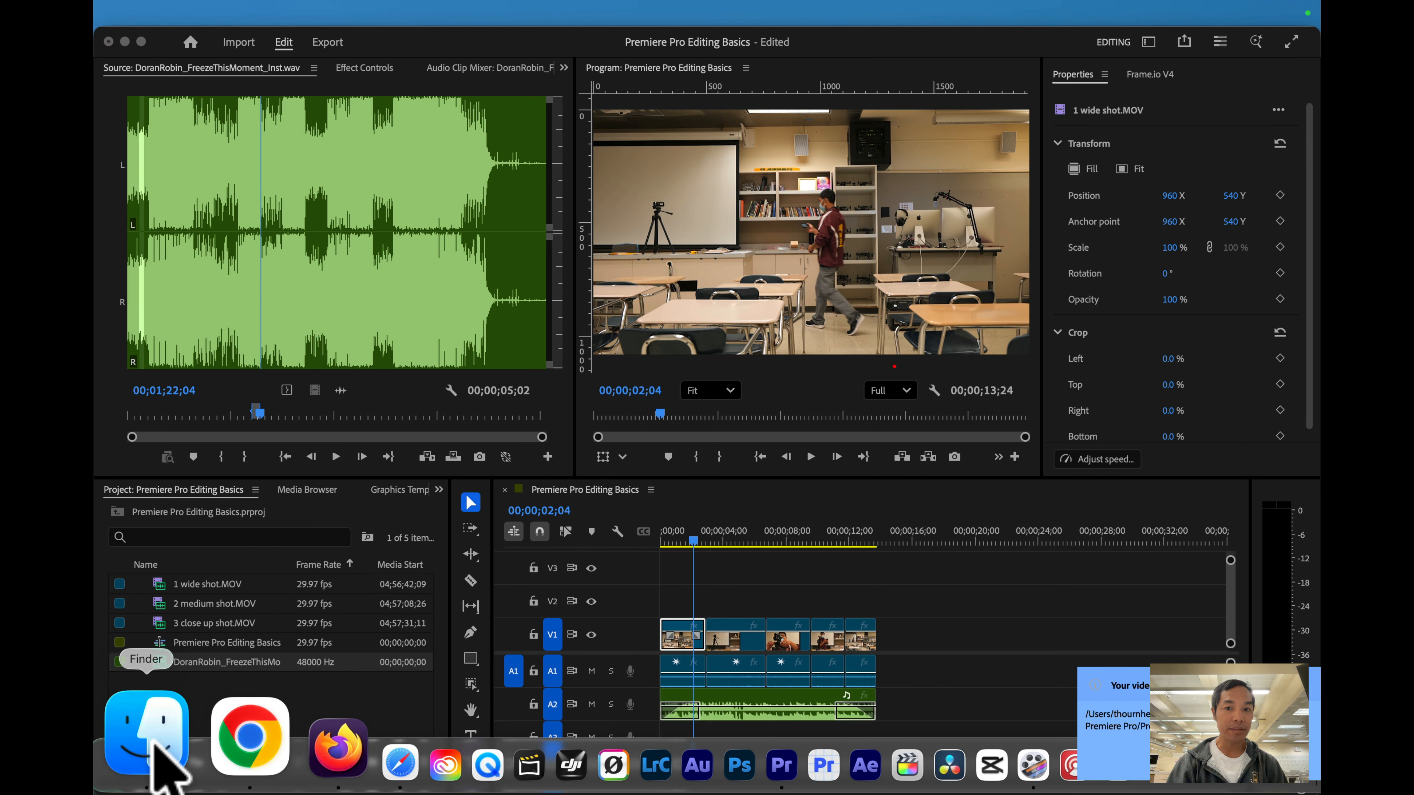
Switch to Finder and inspect the exported Premiere Pro Editing Basics.mp4 and the Auto-Save folder inside the Premiere Pro folder
{"action": "left_click", "coordinate": [154, 743]}
{"action": "left_click", "coordinate": [1074, 284]}
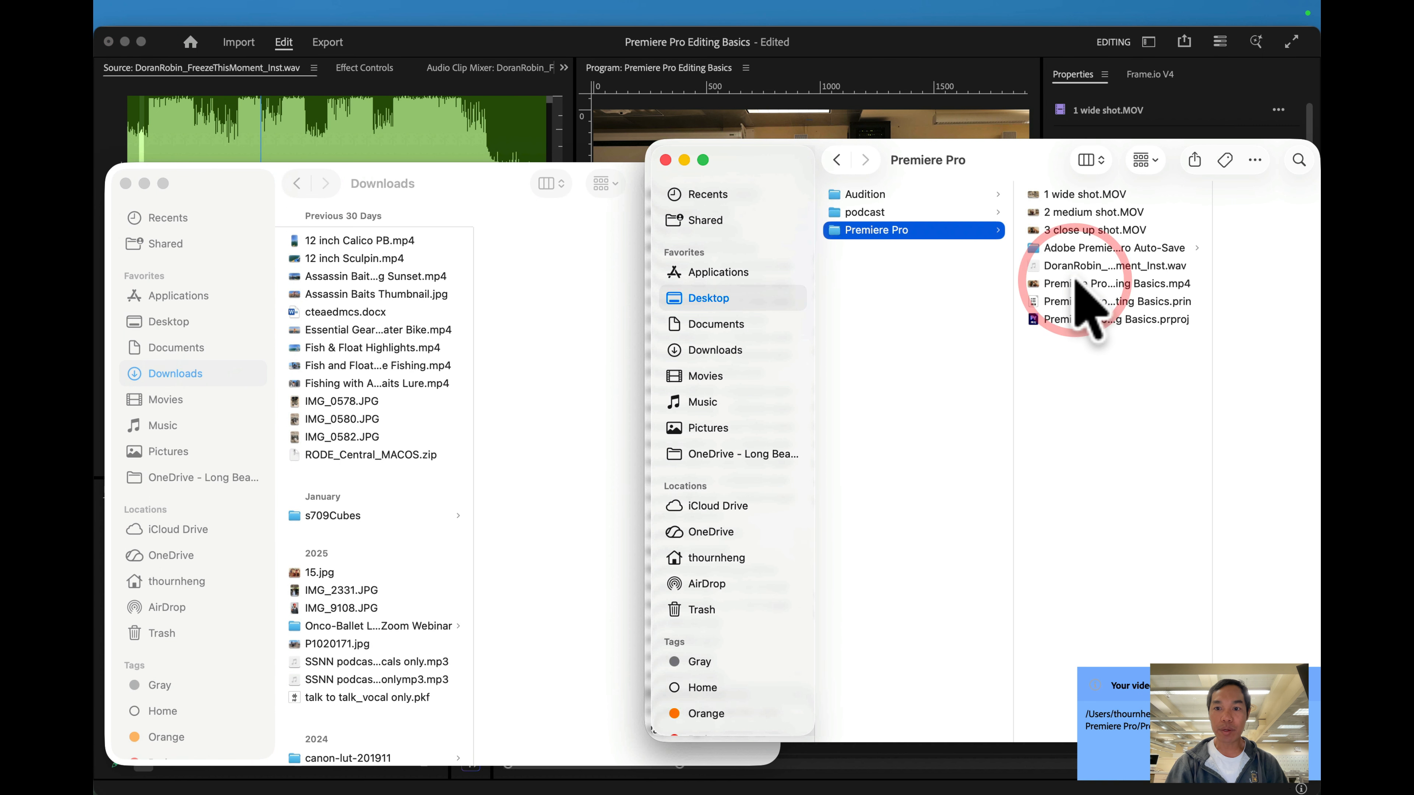
{"action": "left_click", "coordinate": [1055, 283]}
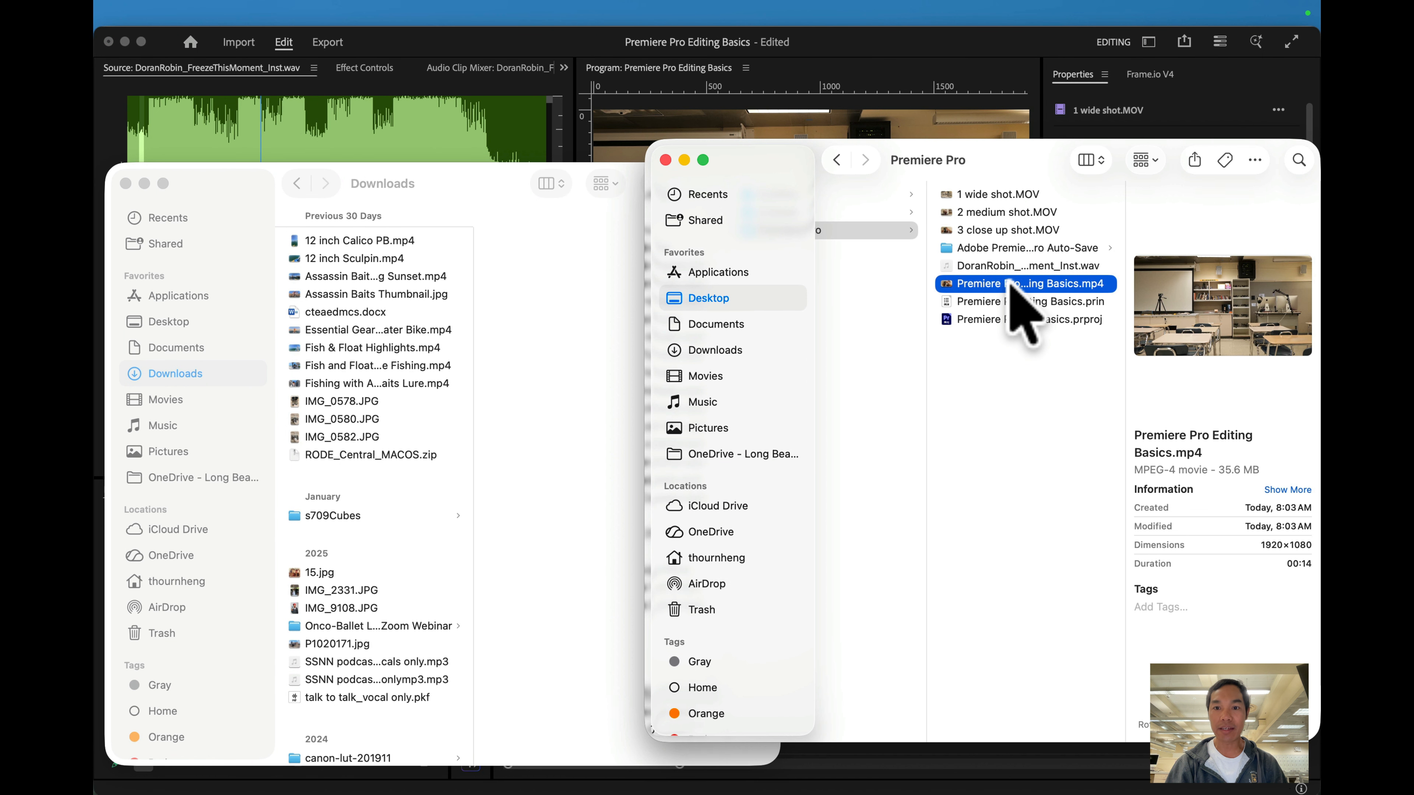
{"action": "left_click", "coordinate": [997, 247]}
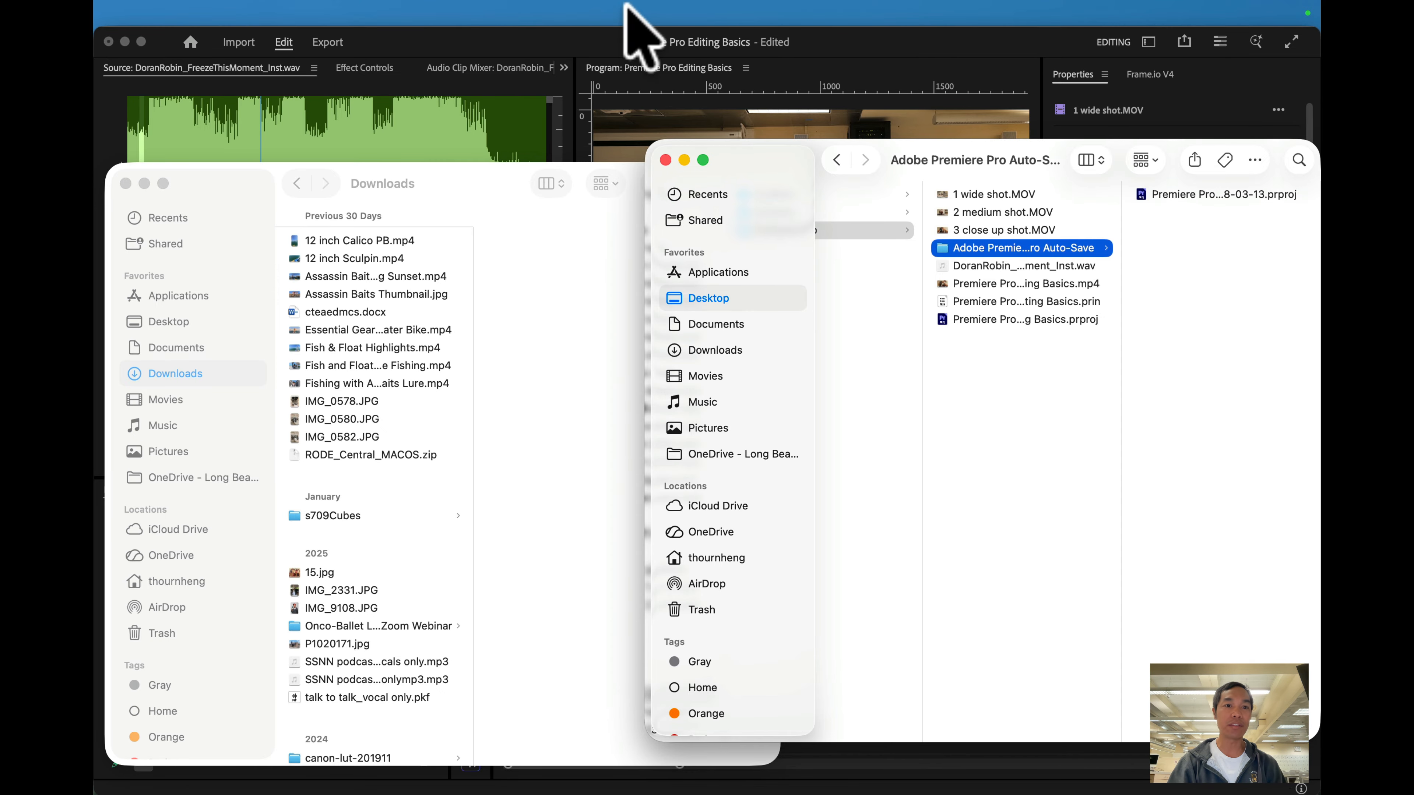
Return to Premiere Pro and set Auto Save to save projects automatically every 5 minutes
{"action": "left_click", "coordinate": [468, 45]}
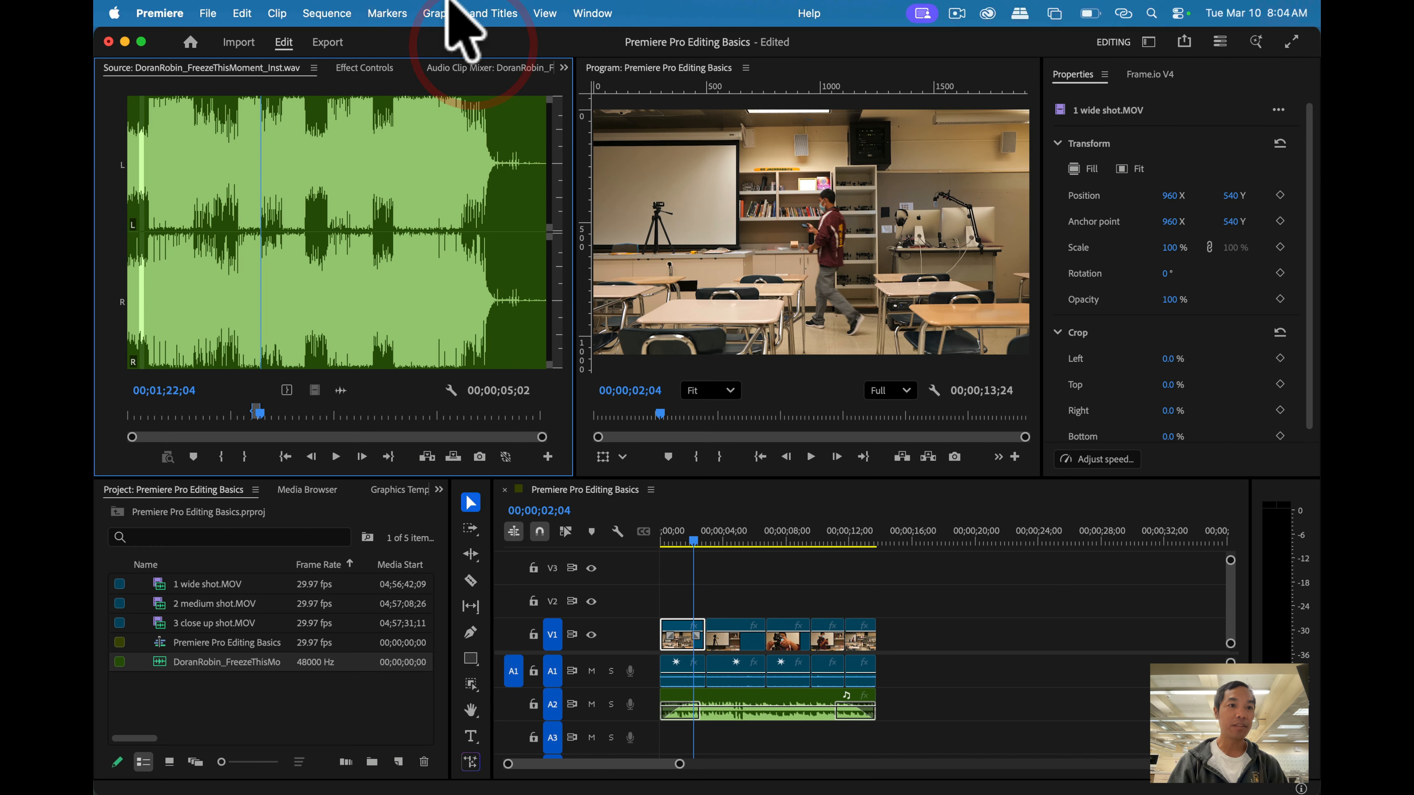
{"action": "left_click", "coordinate": [111, 12]}
{"action": "mouse_move", "coordinate": [160, 13]}
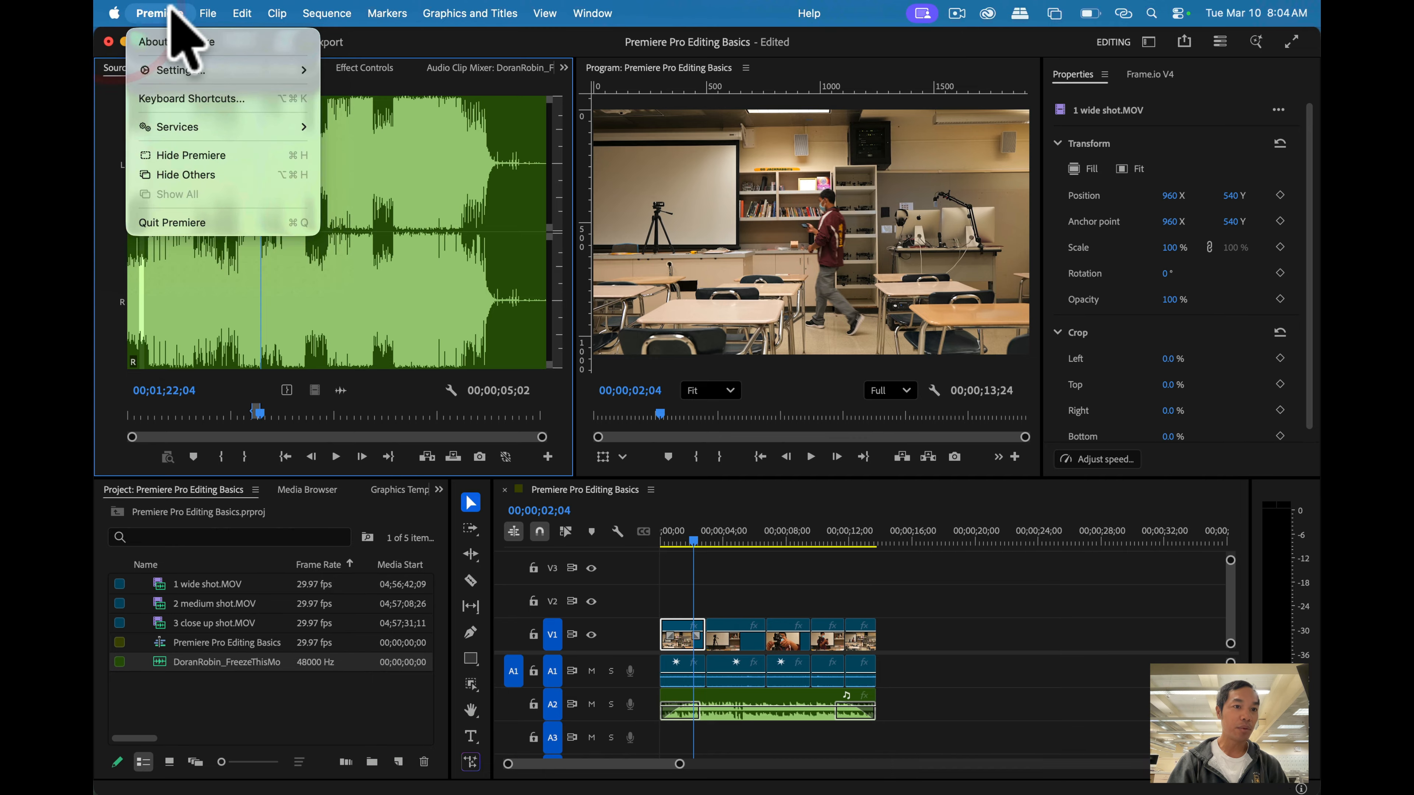
{"action": "mouse_move", "coordinate": [203, 83]}
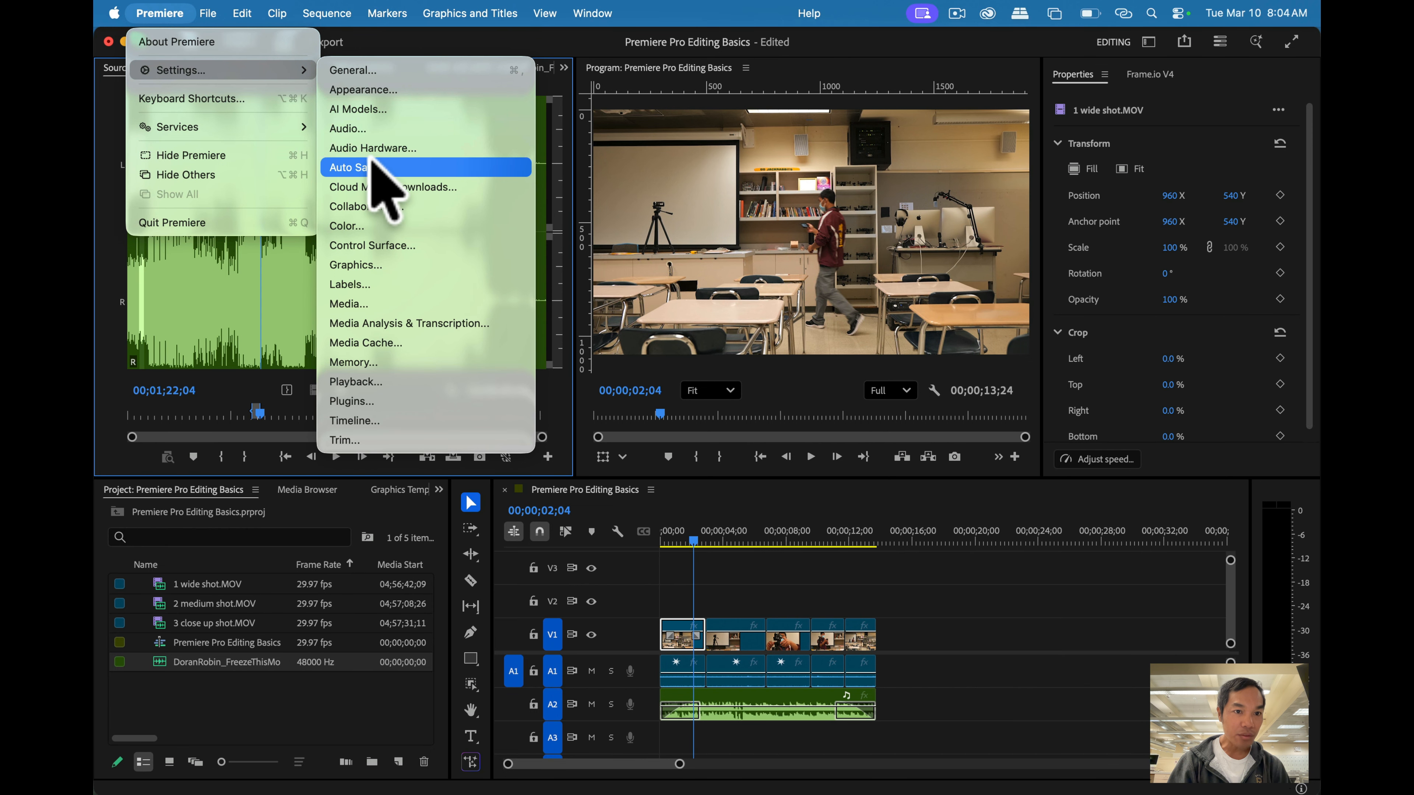
{"action": "left_click", "coordinate": [373, 167]}
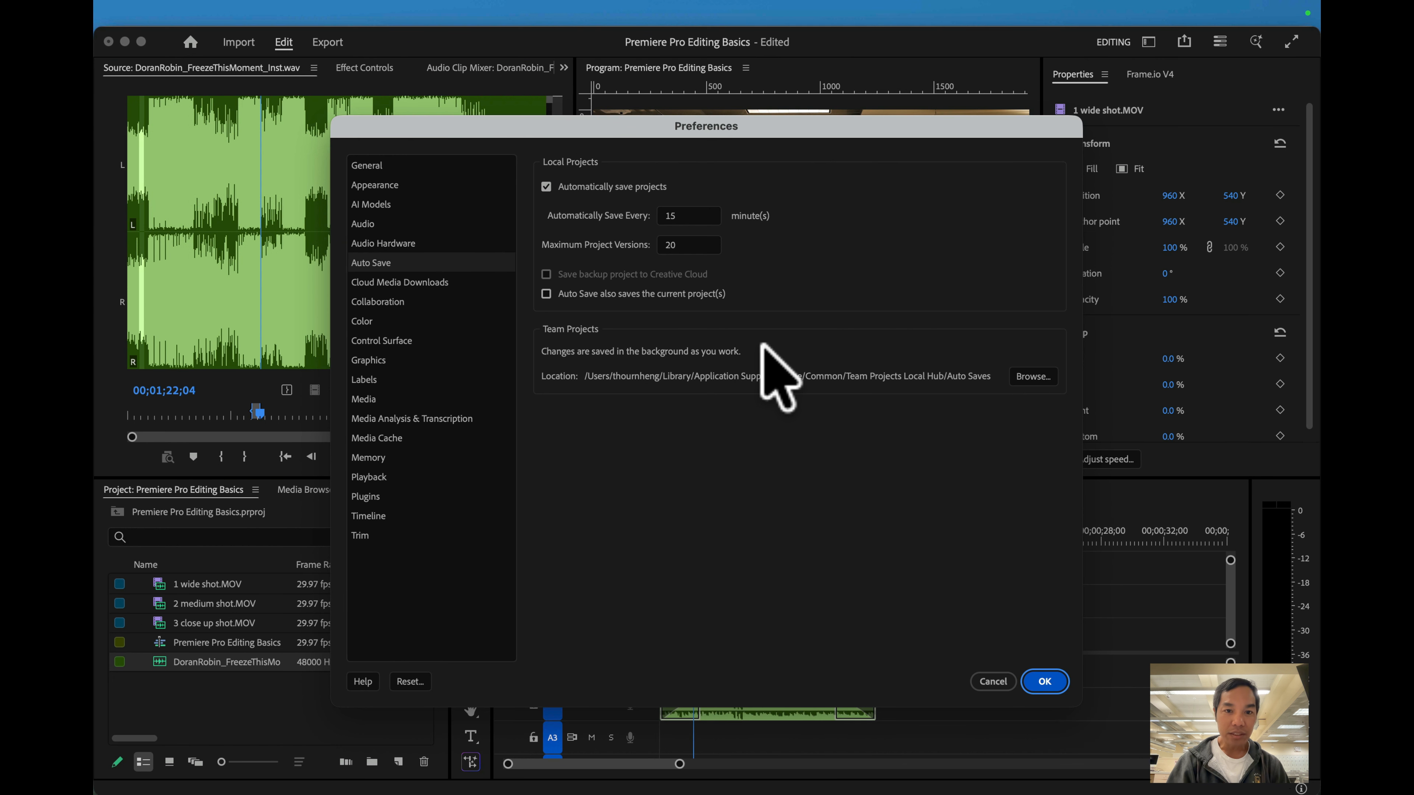
{"action": "double_click", "coordinate": [686, 214]}
{"action": "type", "text": "5"}
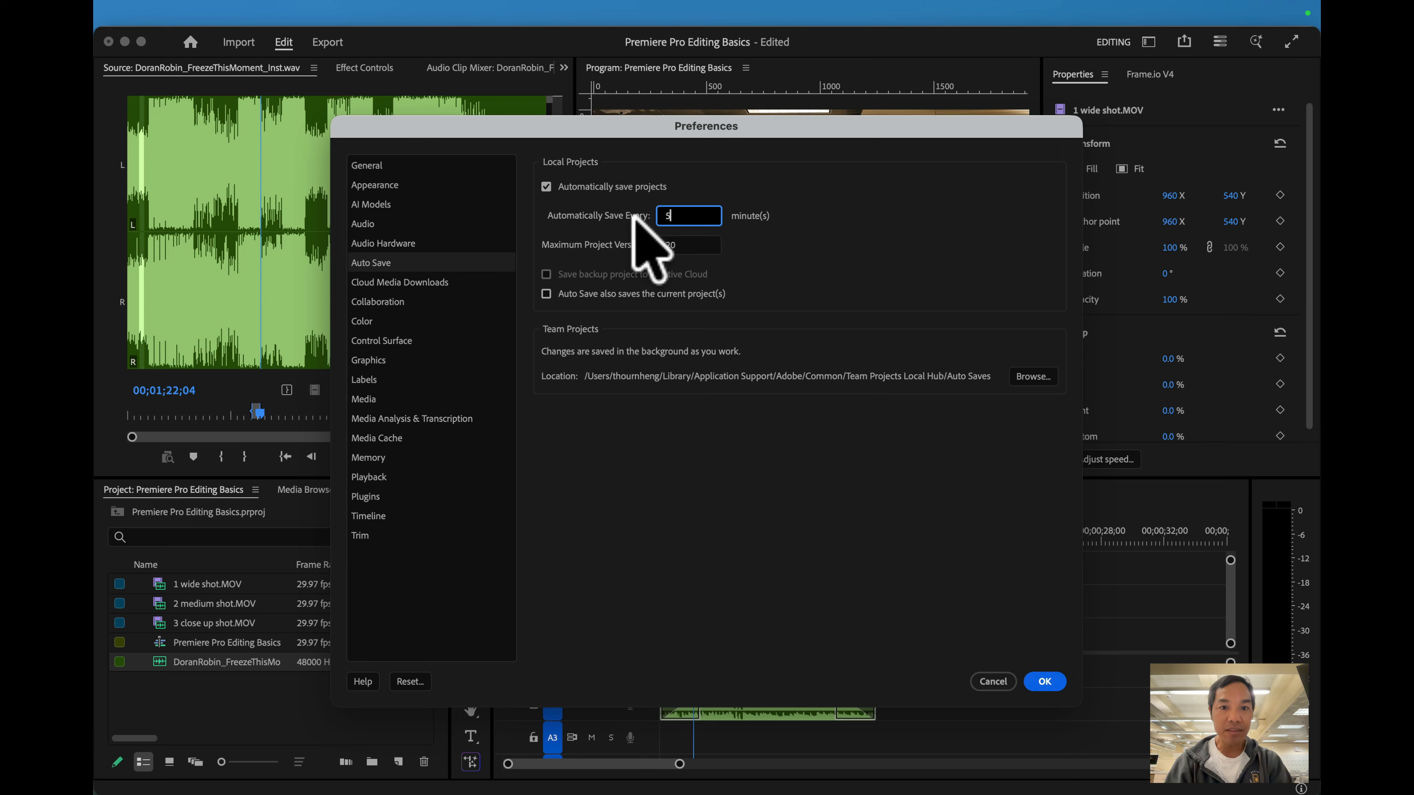
{"action": "left_click", "coordinate": [1044, 681]}
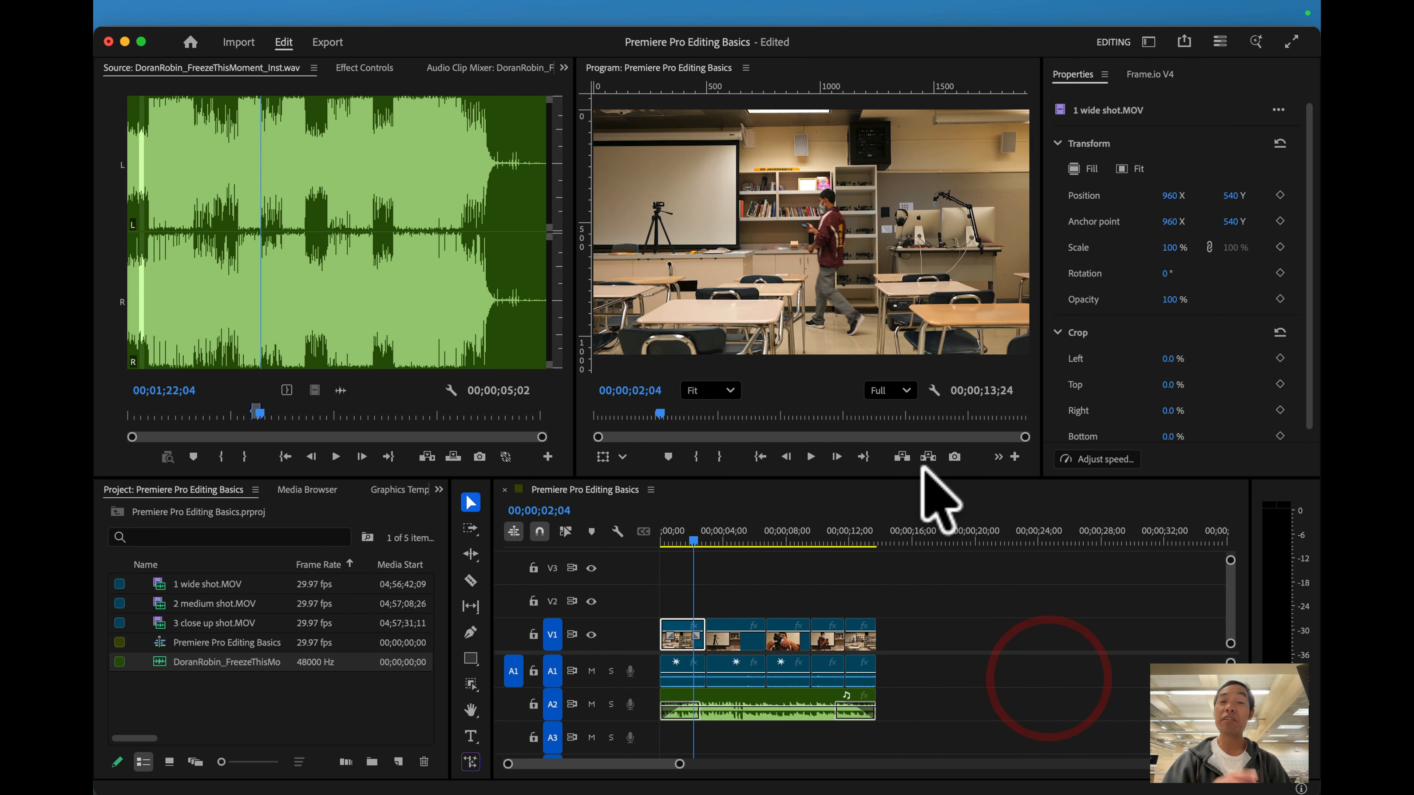